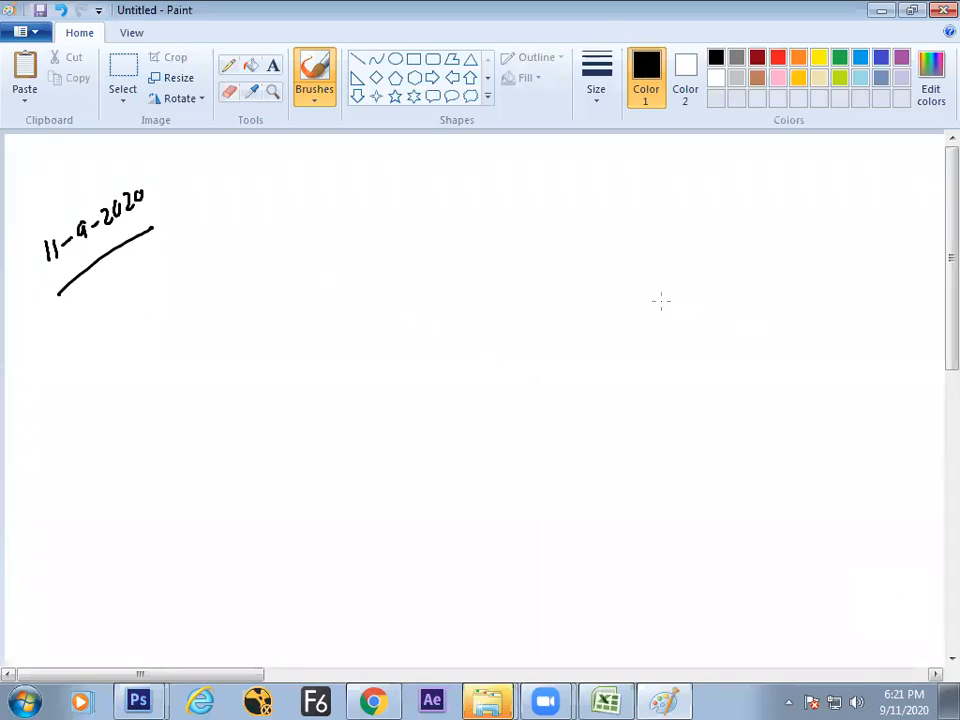
- Draw a slanted line above the handwritten date and handwrite "GREP" beside it
click(473, 229)
key(alt+Tab)
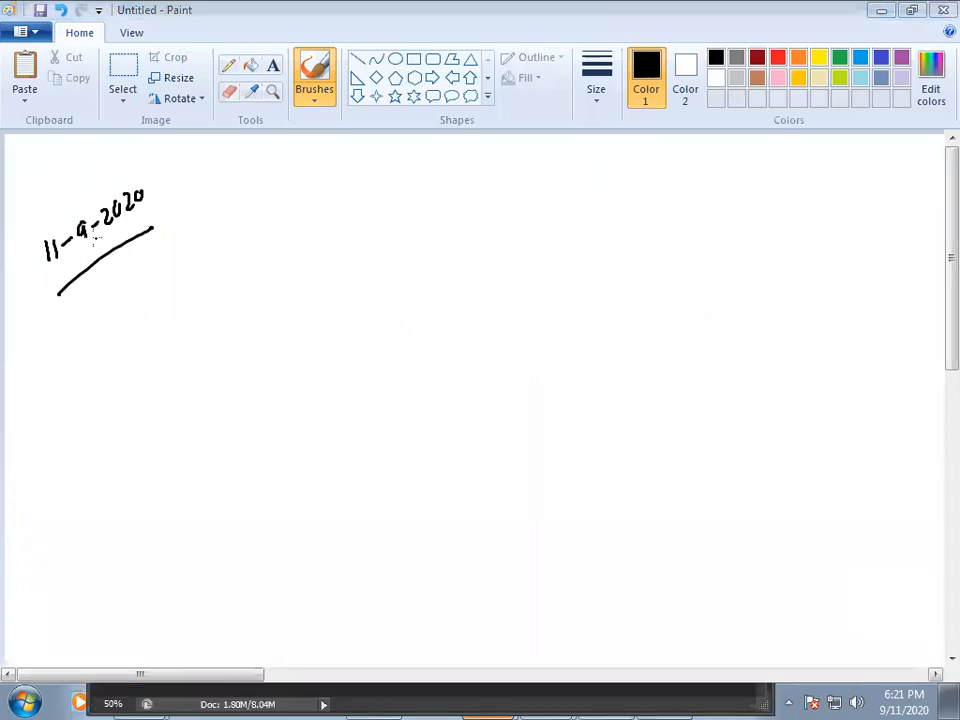
drag(36, 231, 127, 176)
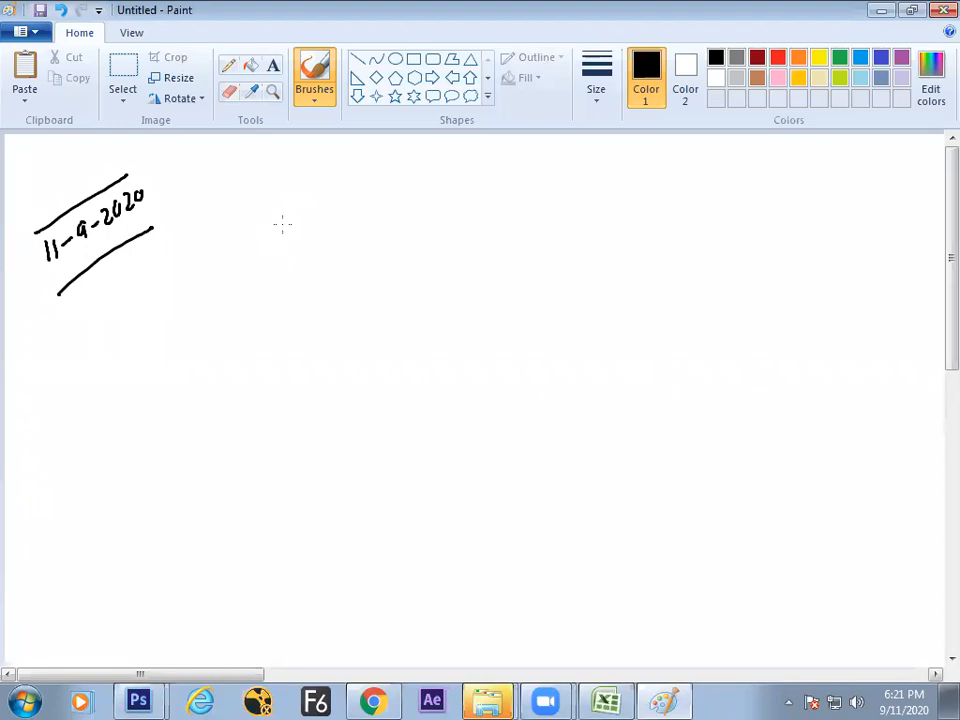
key(ctrl)
mouse_move(297, 218)
mouse_down()
mouse_move(290, 238)
mouse_move(322, 222)
mouse_move(322, 238)
mouse_move(350, 237)
mouse_move(351, 223)
mouse_up()
- Quit Photoshop without saving changes to any of its open documents
click(138, 701)
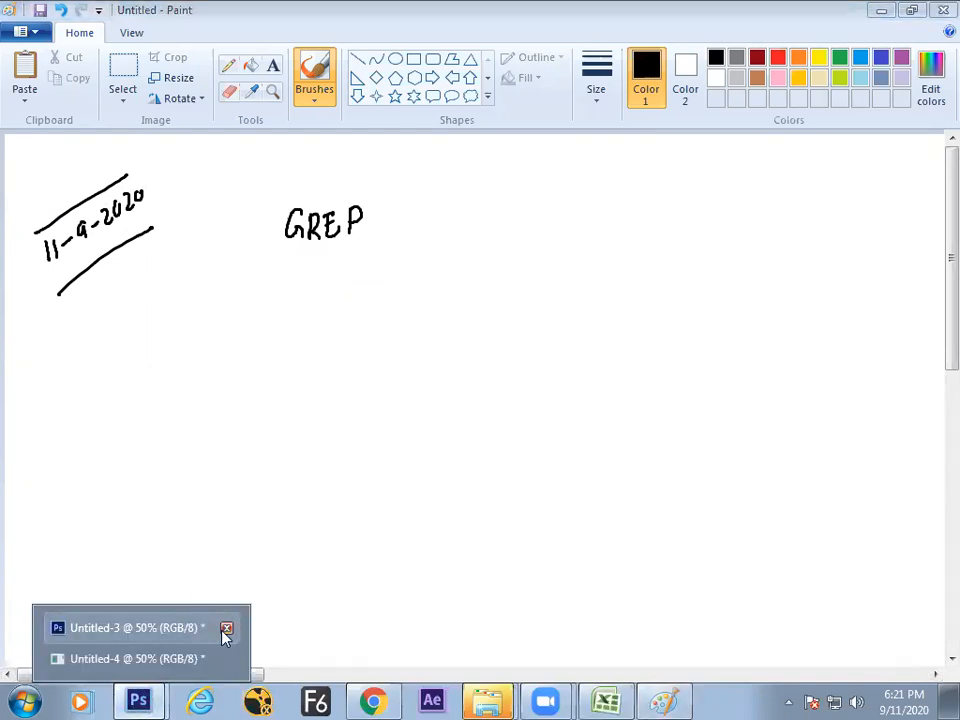
click(226, 632)
click(515, 281)
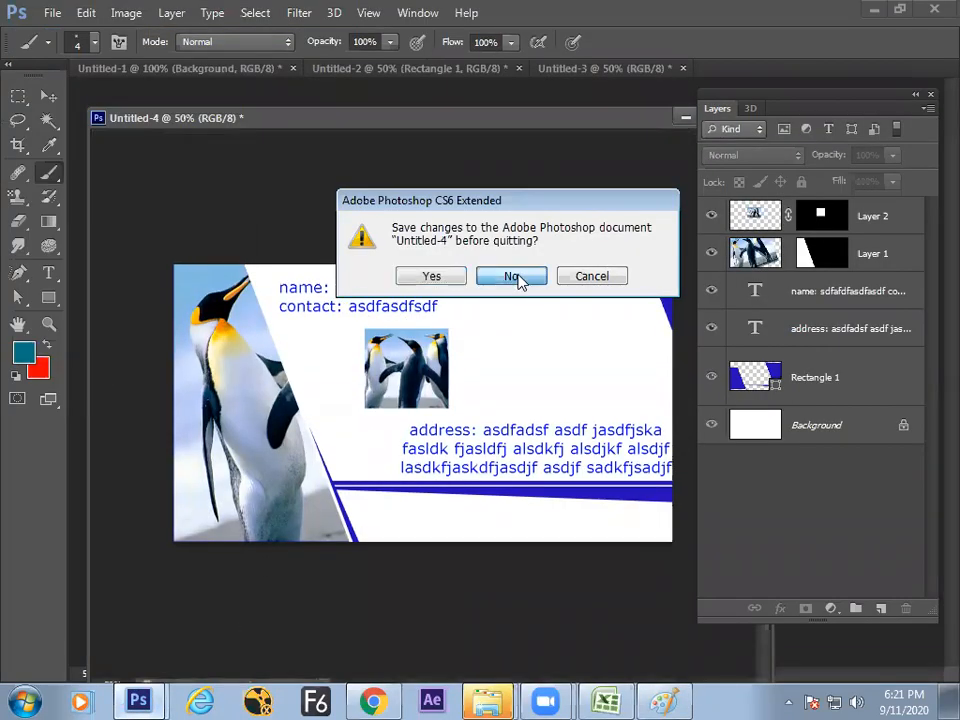
click(515, 280)
click(518, 280)
click(519, 281)
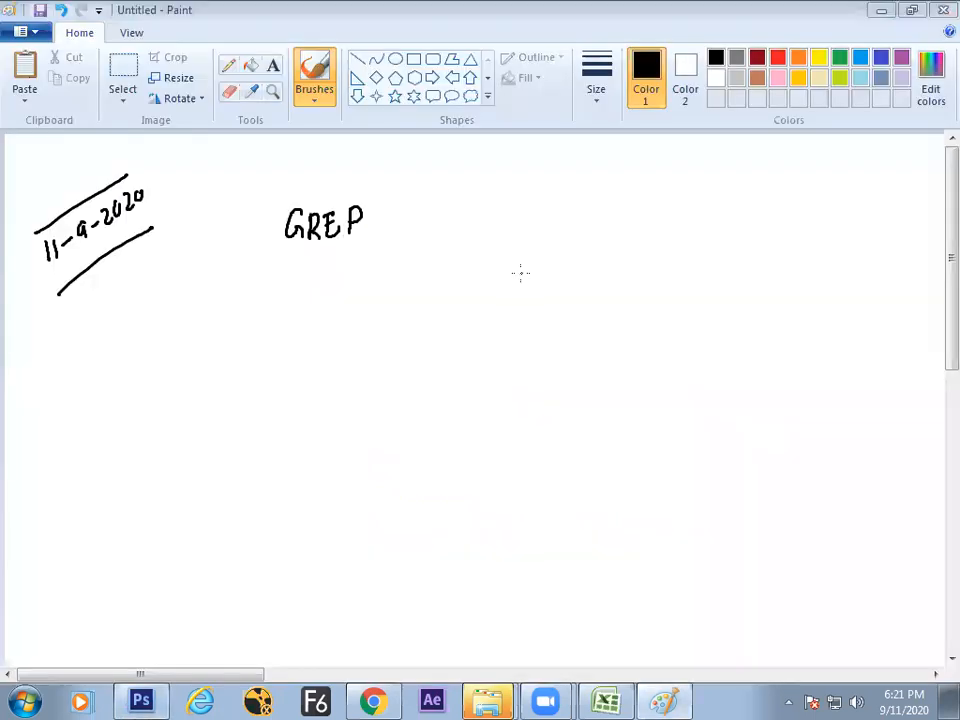
- Launch Adobe InDesign CS6
click(25, 700)
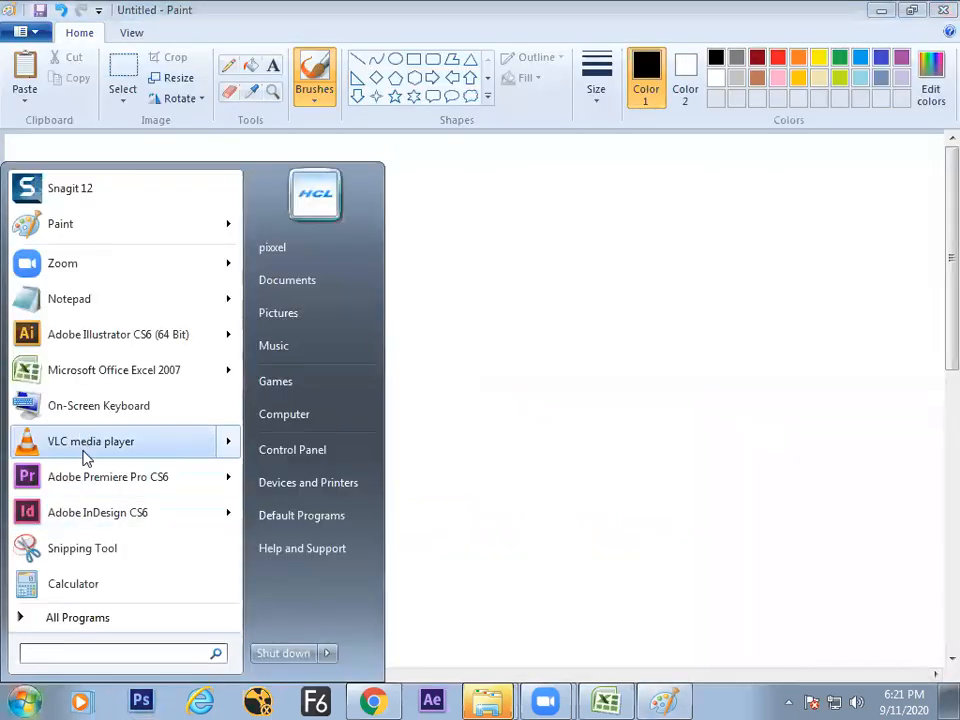
click(88, 518)
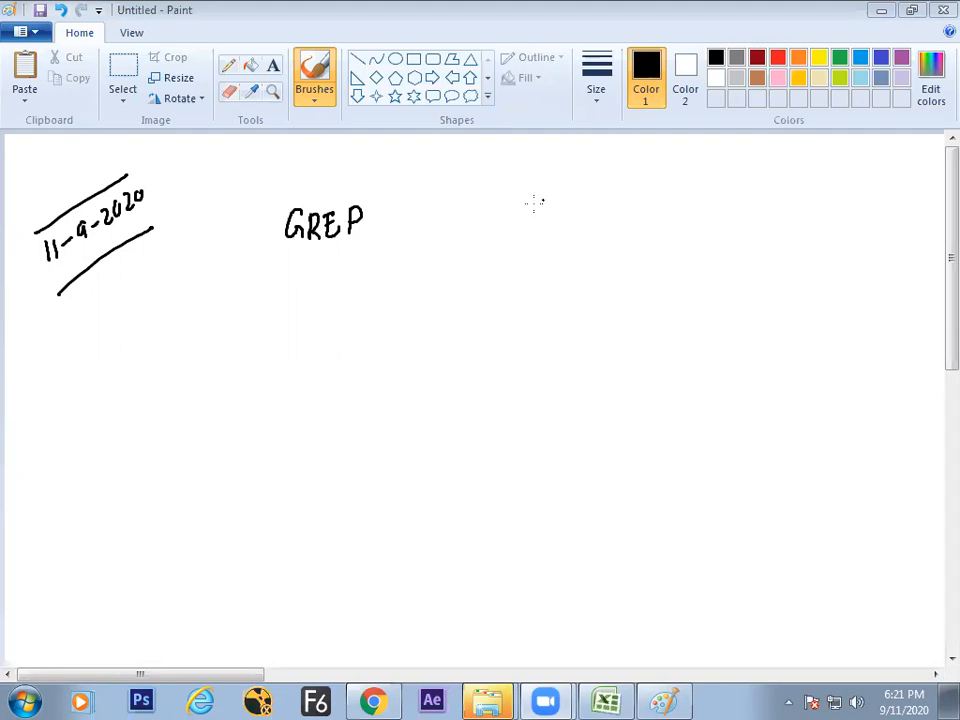
- Handwrite "Nasted line" below "GREP" in Paint and create a new blank document in InDesign
mouse_move(285, 290)
mouse_down()
mouse_move(287, 272)
mouse_move(329, 287)
mouse_up()
drag(339, 271, 332, 288)
drag(350, 258, 349, 286)
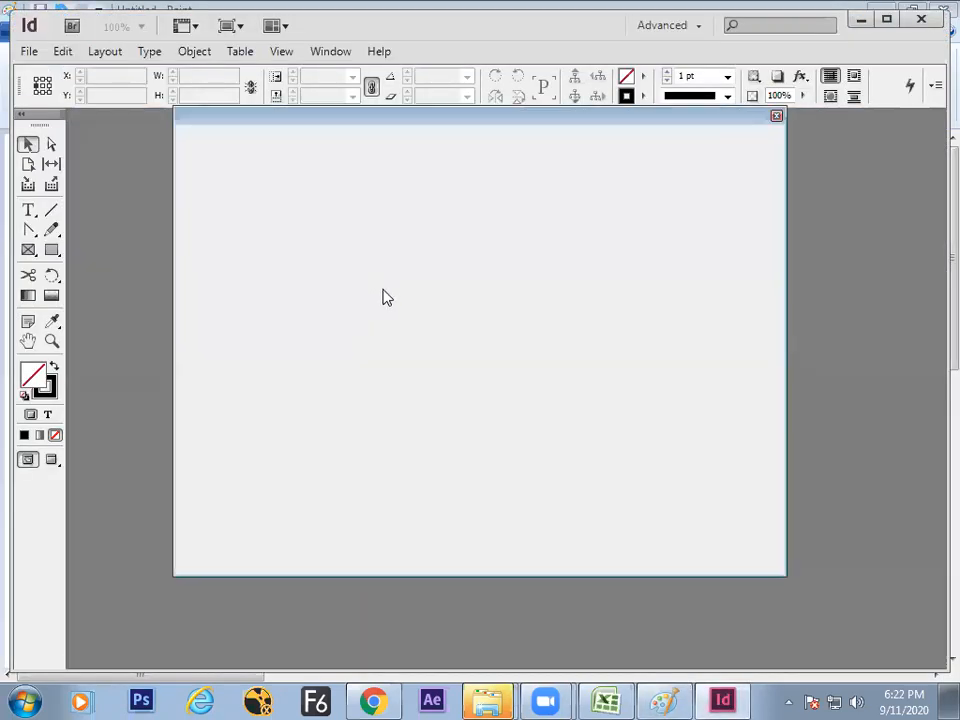
click(643, 413)
click(552, 270)
click(570, 206)
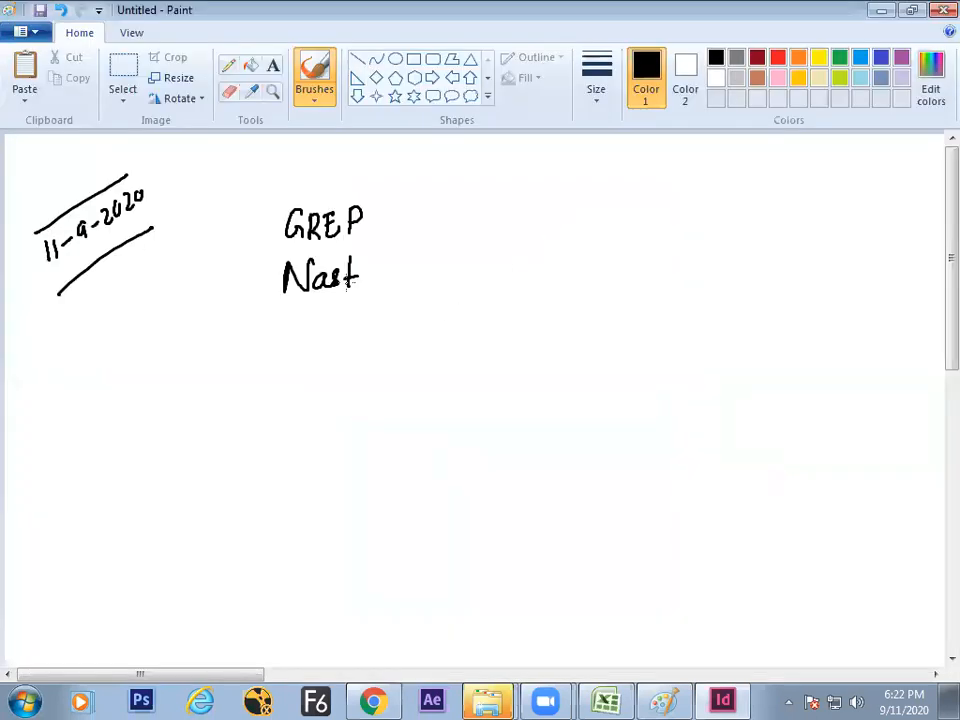
mouse_move(358, 272)
mouse_down()
mouse_move(370, 281)
mouse_move(385, 262)
mouse_move(420, 283)
mouse_move(441, 265)
mouse_move(463, 273)
mouse_up()
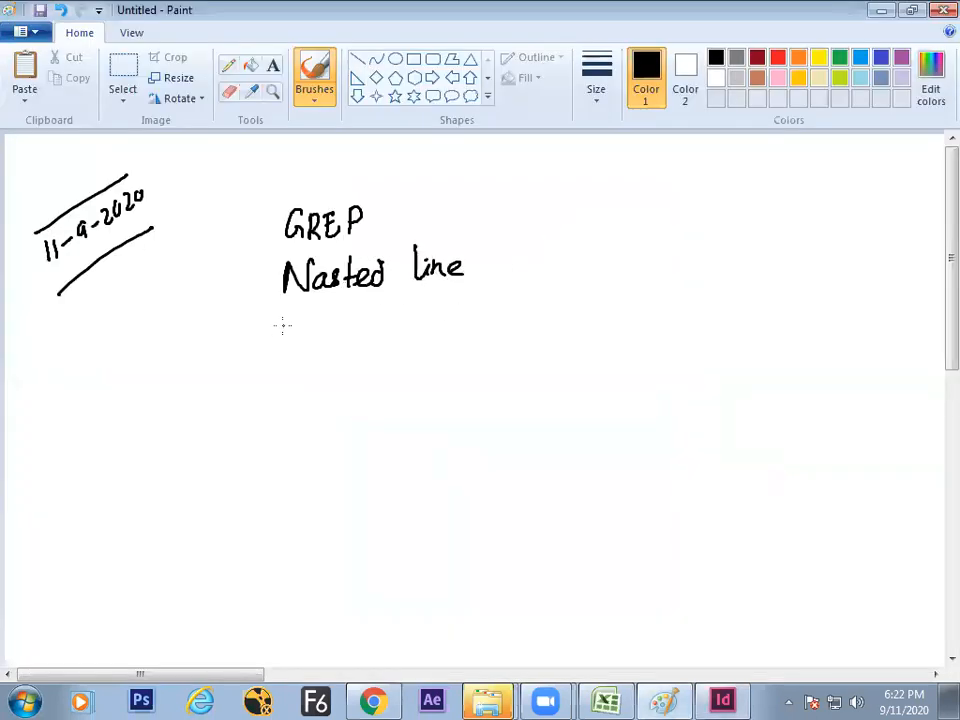
- Handwrite "Nasted style" below "Nasted line" in Paint
click(722, 701)
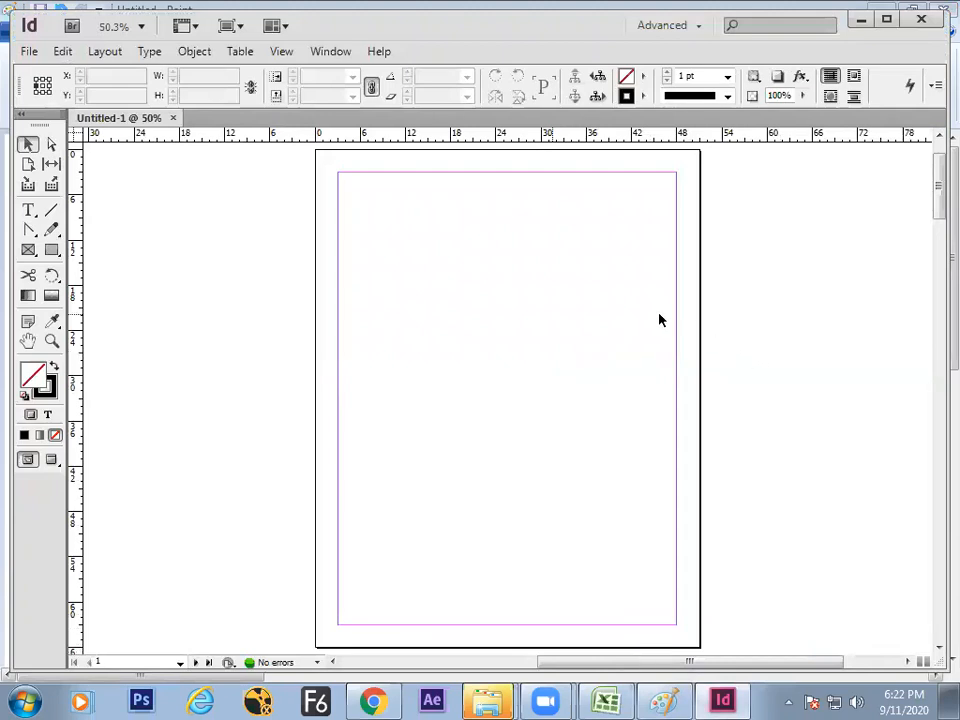
key(ctrl+n)
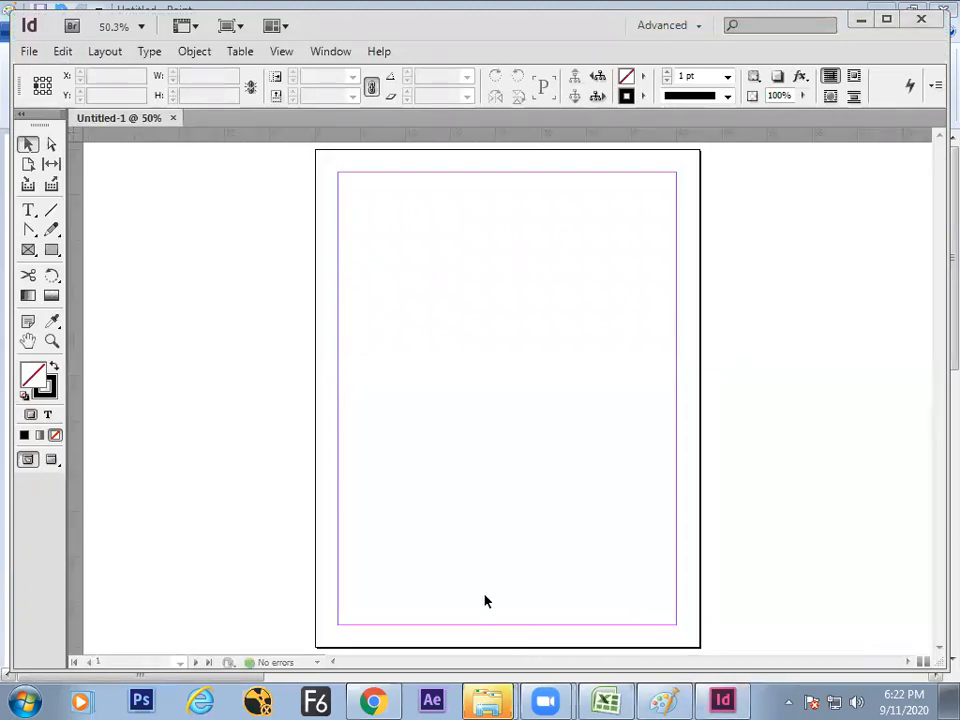
click(664, 701)
drag(336, 311, 331, 346)
mouse_move(322, 328)
mouse_down()
mouse_move(346, 325)
mouse_move(356, 336)
mouse_up()
mouse_move(368, 323)
mouse_down()
mouse_move(362, 337)
mouse_move(370, 337)
mouse_up()
drag(417, 312, 405, 333)
mouse_move(424, 303)
mouse_down()
mouse_move(422, 331)
mouse_move(431, 316)
mouse_up()
drag(430, 317, 437, 327)
mouse_move(442, 315)
mouse_down()
mouse_move(431, 343)
mouse_move(448, 331)
mouse_up()
drag(455, 320, 465, 323)
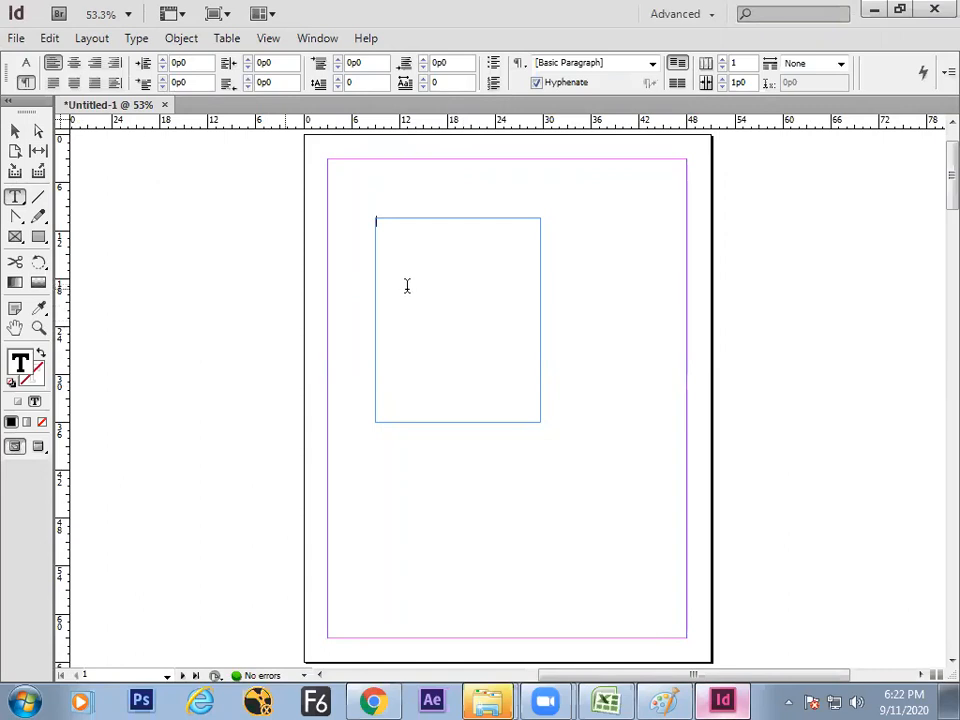
- Fill the InDesign text frame with placeholder text and enlarge the frame to about 31p4.5 wide by 36p4.5 high
right_click(418, 285)
click(422, 296)
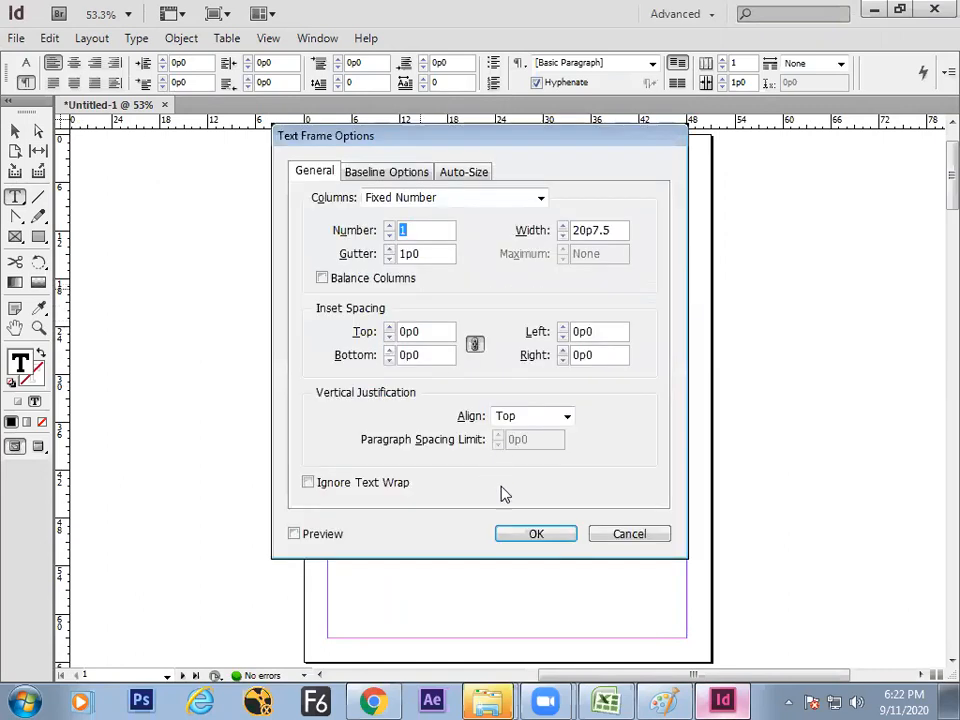
click(645, 533)
right_click(442, 318)
click(517, 508)
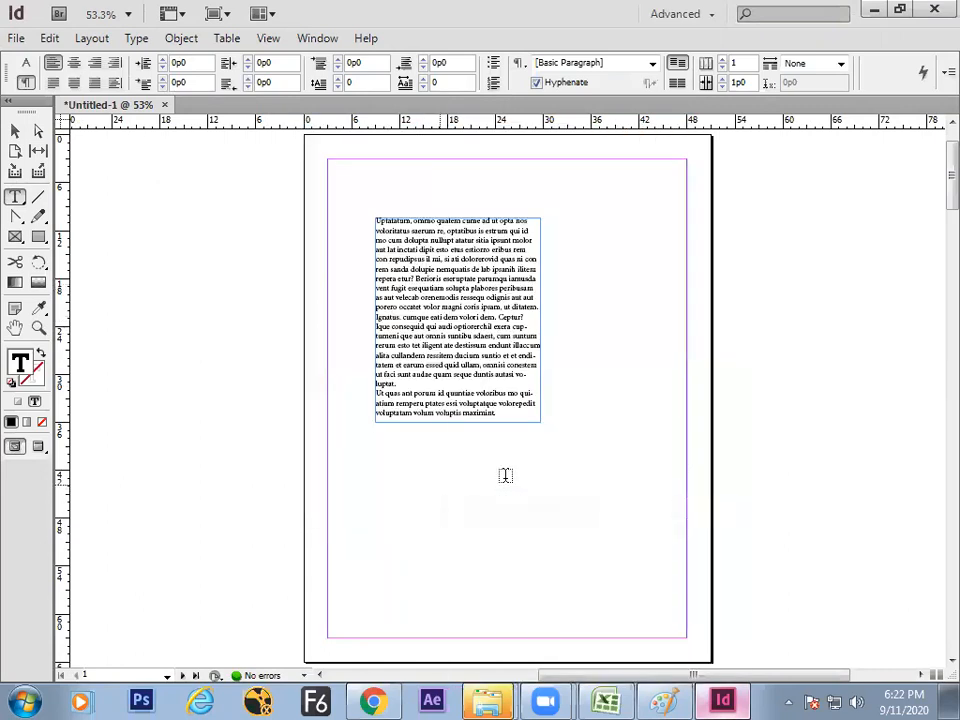
click(16, 136)
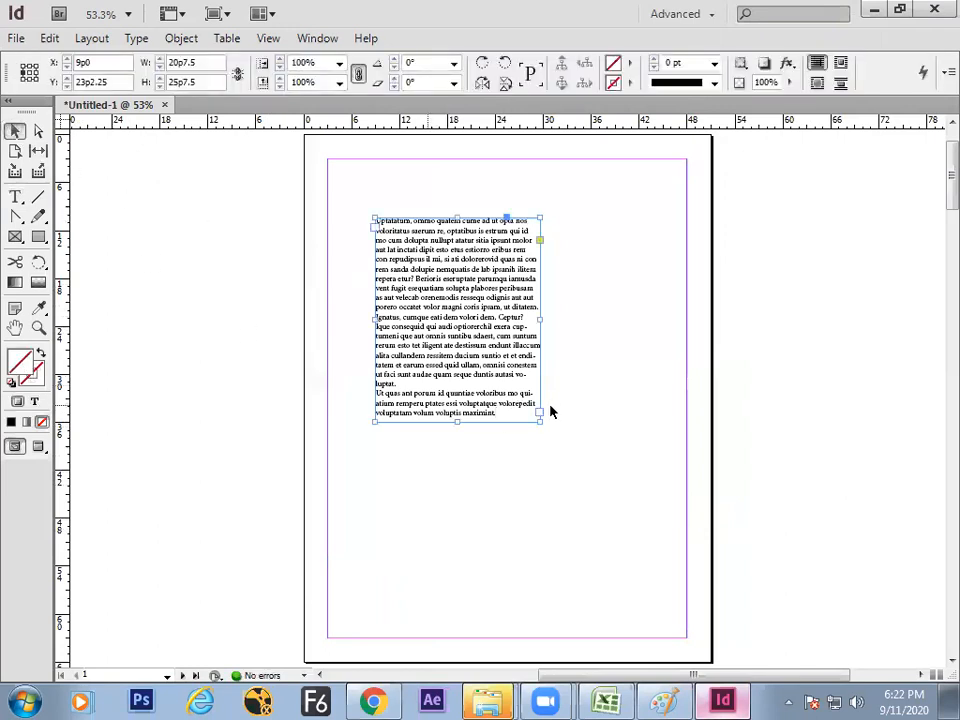
drag(540, 421, 625, 507)
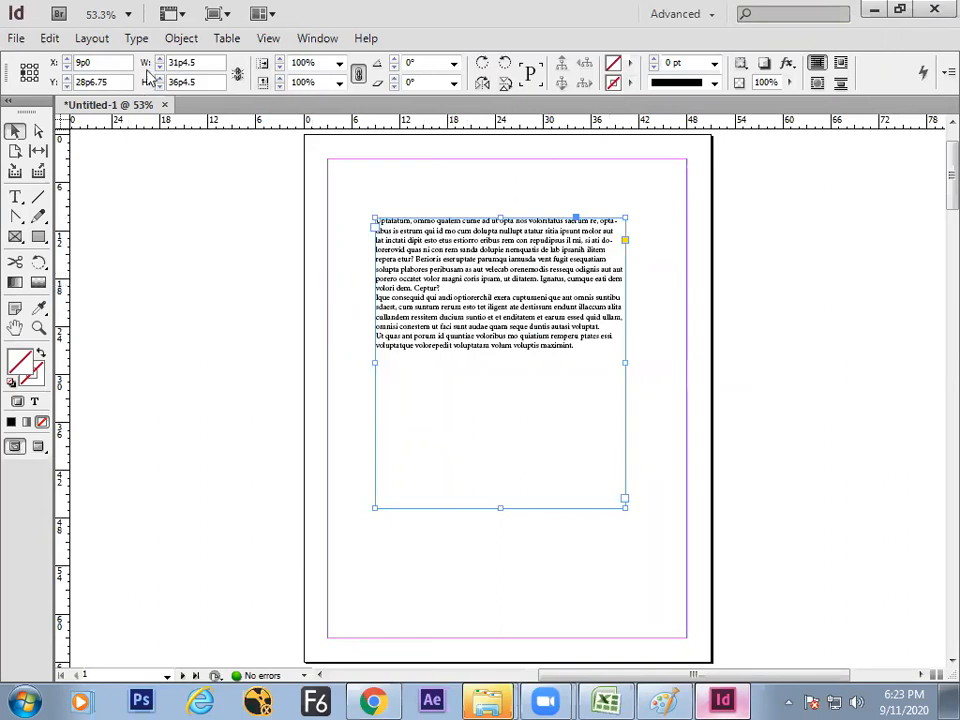
- Show the Paragraph Styles panel and place it beside the page, clear of the text frame
click(100, 40)
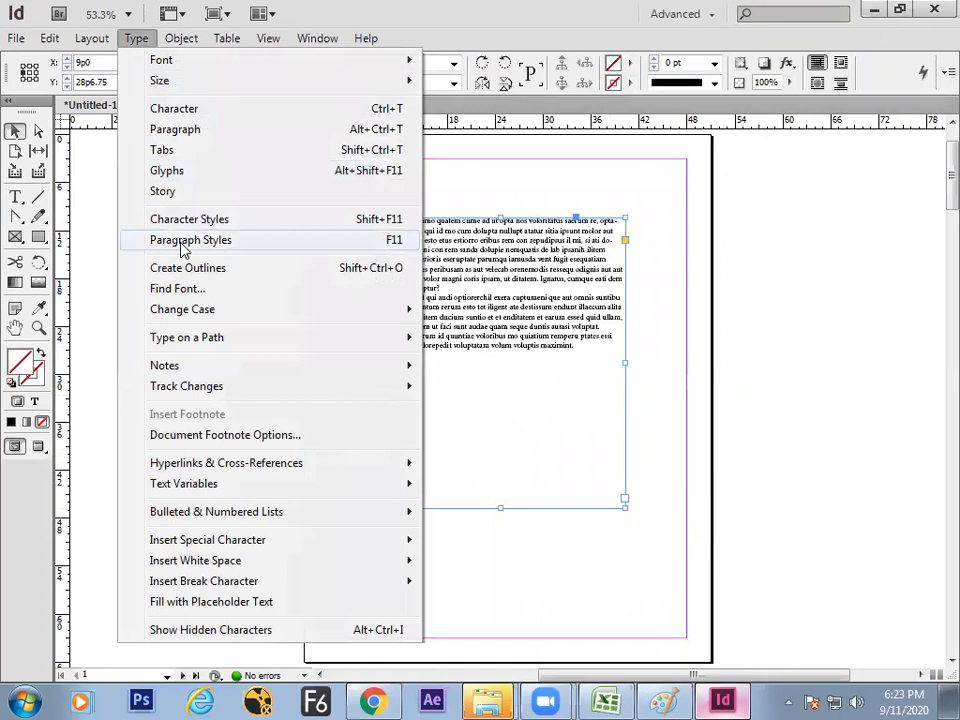
click(184, 241)
drag(409, 182, 168, 187)
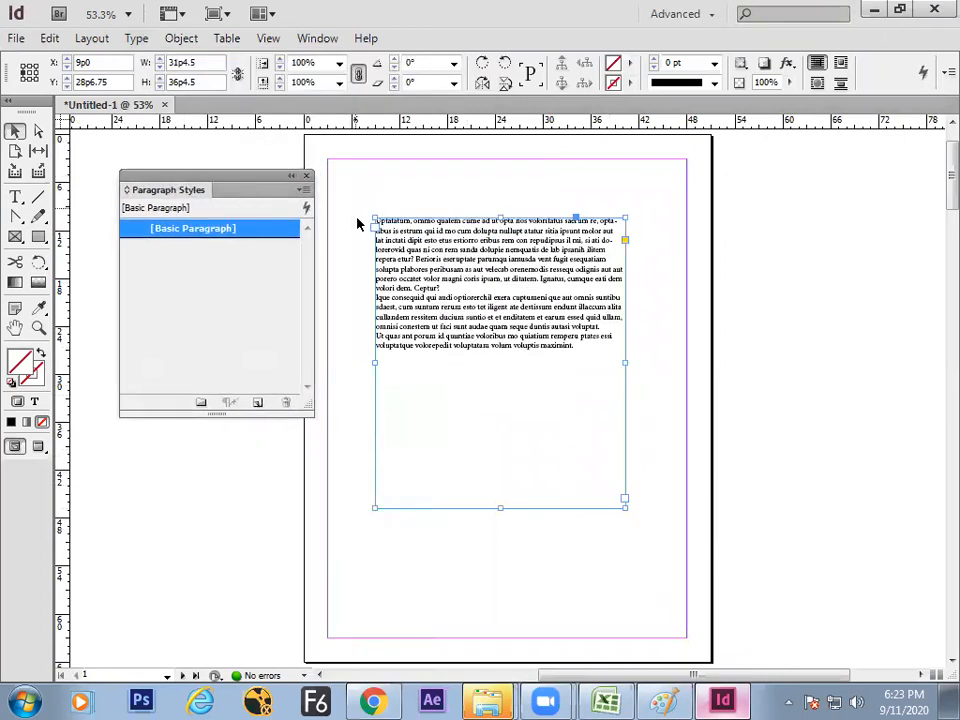
- Handwrite "CREAT PARAGRAPH" beside the topic list in Paint
click(672, 700)
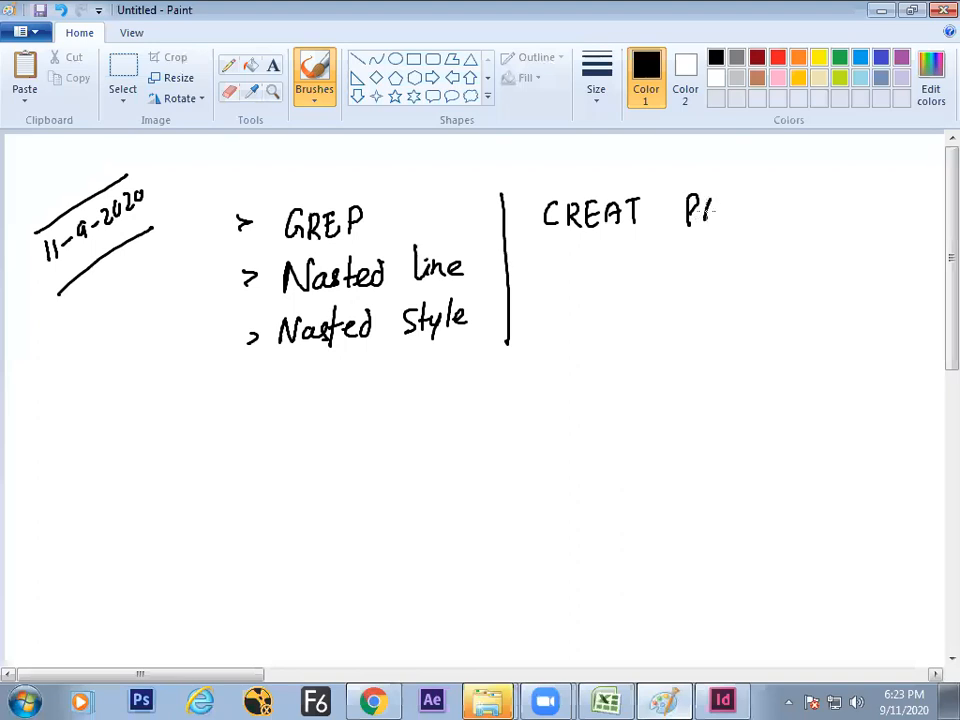
mouse_move(703, 222)
mouse_down()
mouse_move(728, 191)
mouse_move(739, 208)
mouse_move(742, 190)
mouse_move(762, 212)
mouse_move(784, 186)
mouse_move(790, 216)
mouse_move(822, 214)
mouse_up()
drag(821, 192, 824, 204)
mouse_move(837, 190)
mouse_down()
mouse_move(837, 208)
mouse_move(847, 199)
mouse_up()
drag(847, 189, 846, 212)
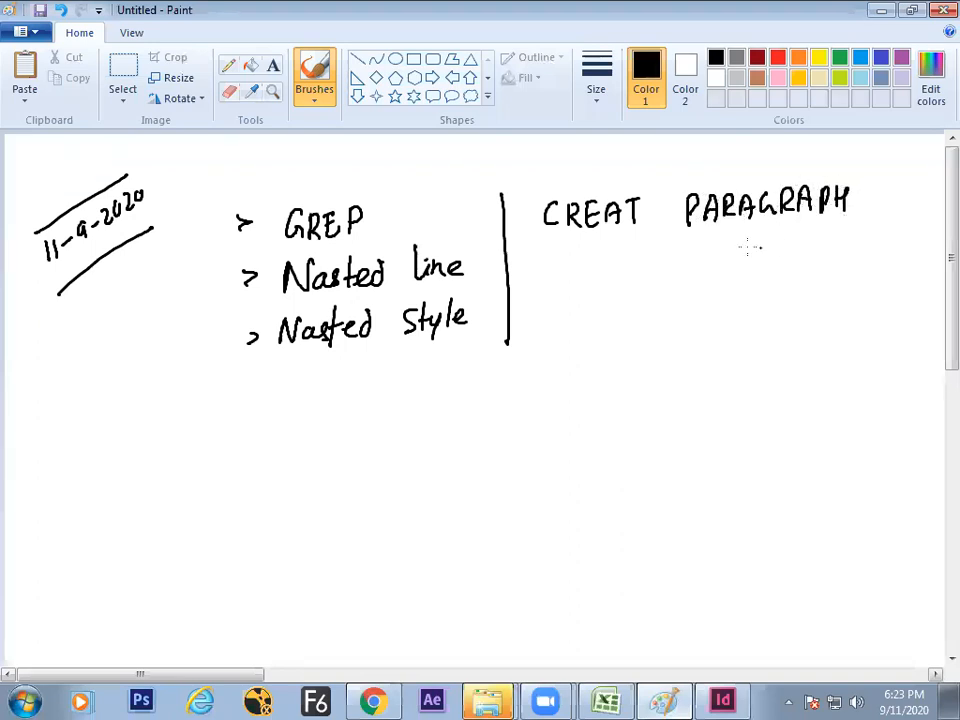
- Switch to InDesign and set the font size of the whole first paragraph to 16 pt
key(alt+Tab)
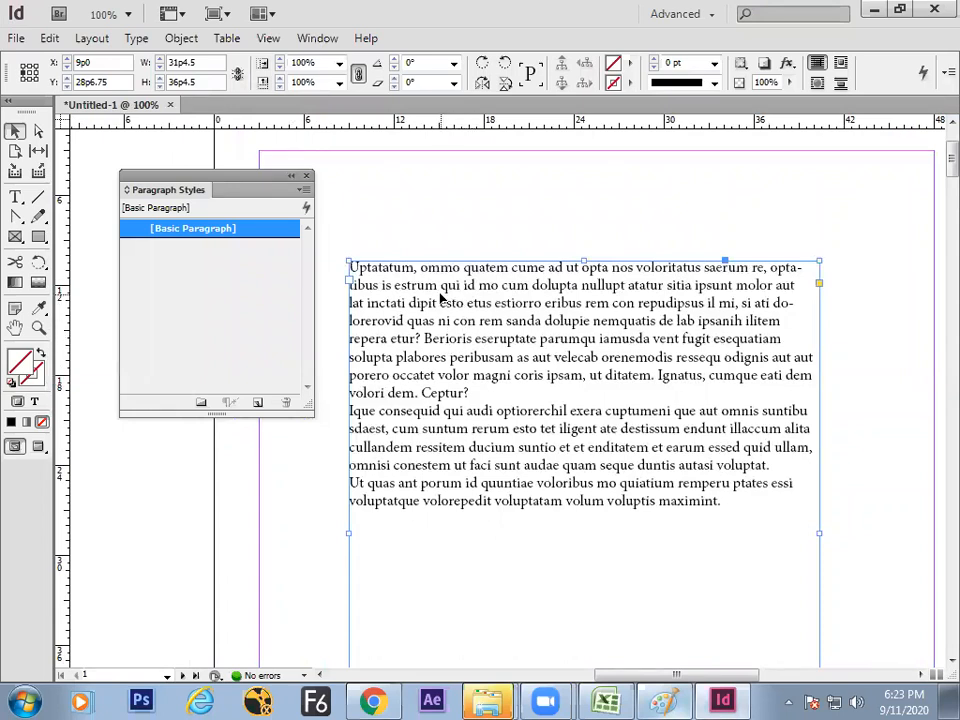
double_click(430, 288)
click(26, 63)
click(216, 60)
click(216, 60)
click(216, 60)
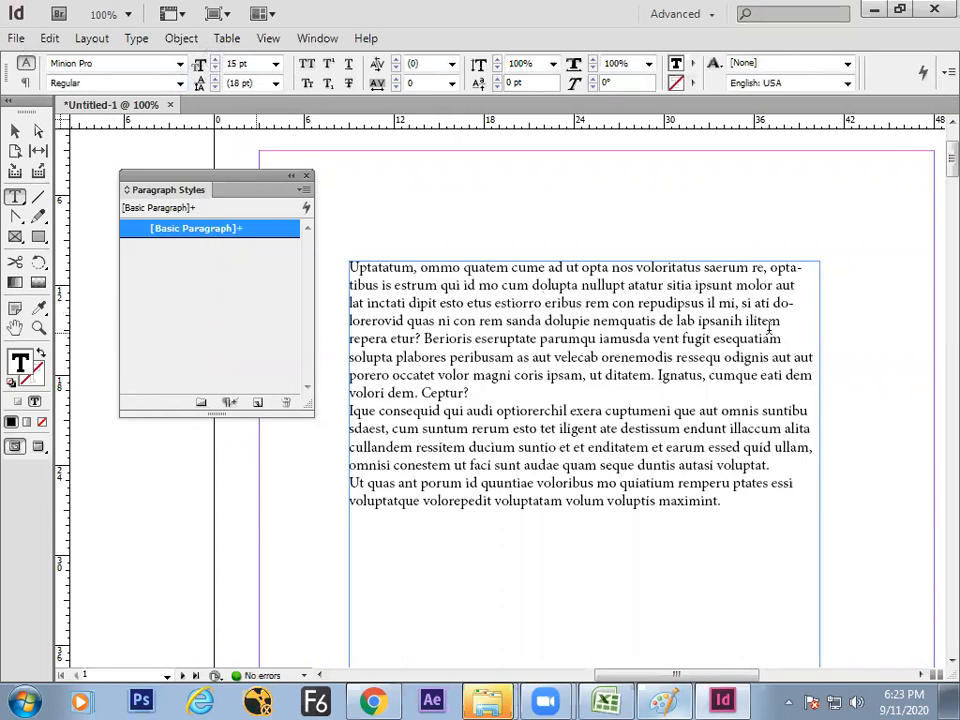
drag(452, 269, 441, 271)
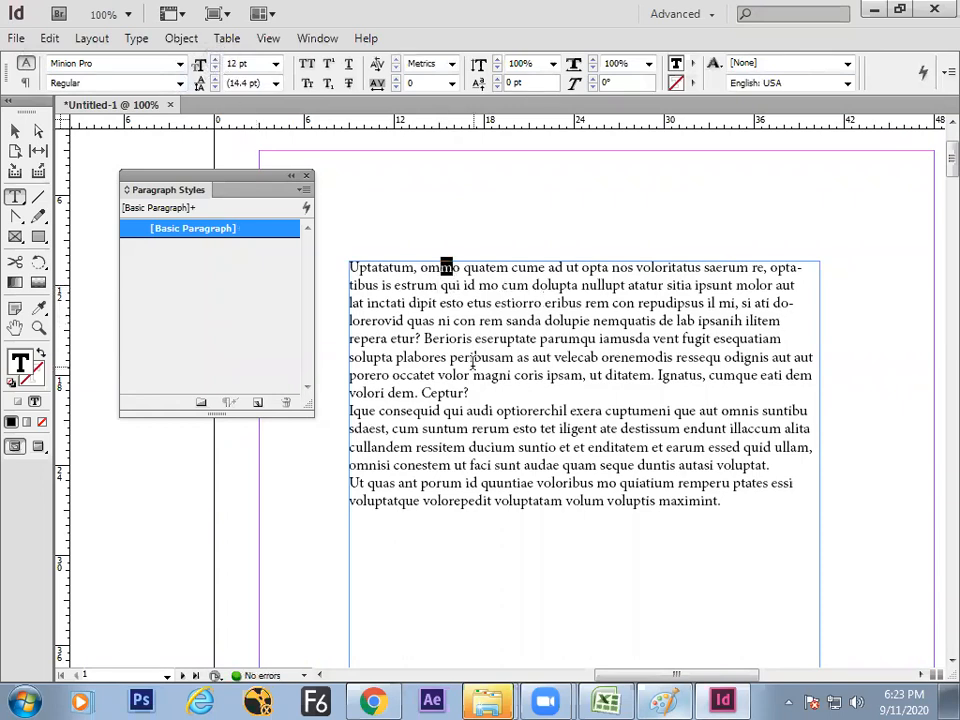
drag(475, 392, 468, 393)
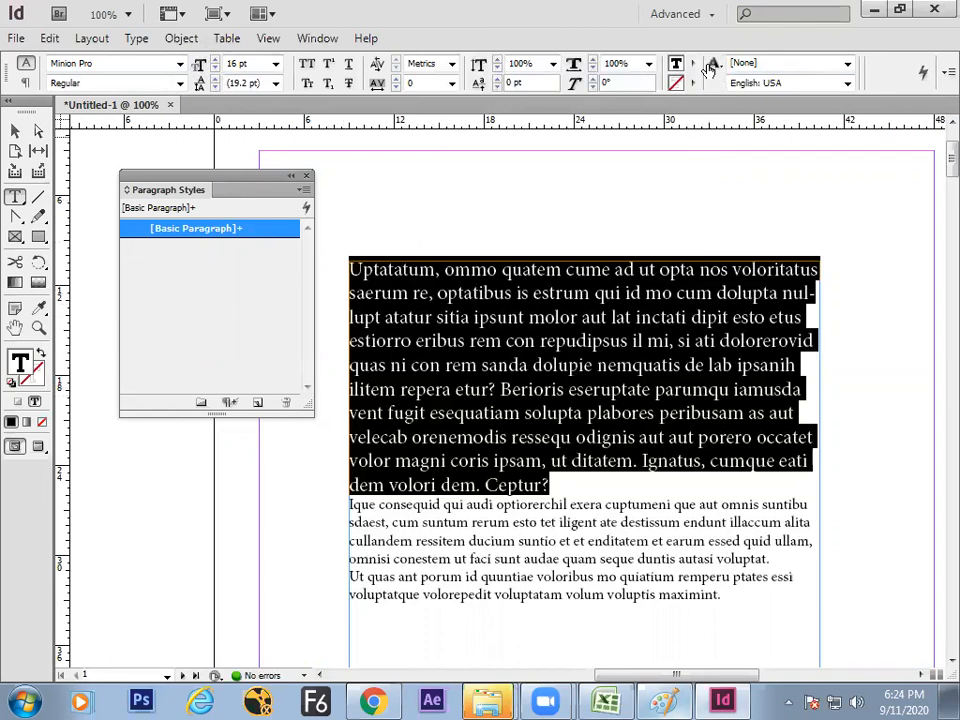
- Create a new character style named "style" from the selected 16 pt text
click(709, 66)
click(576, 71)
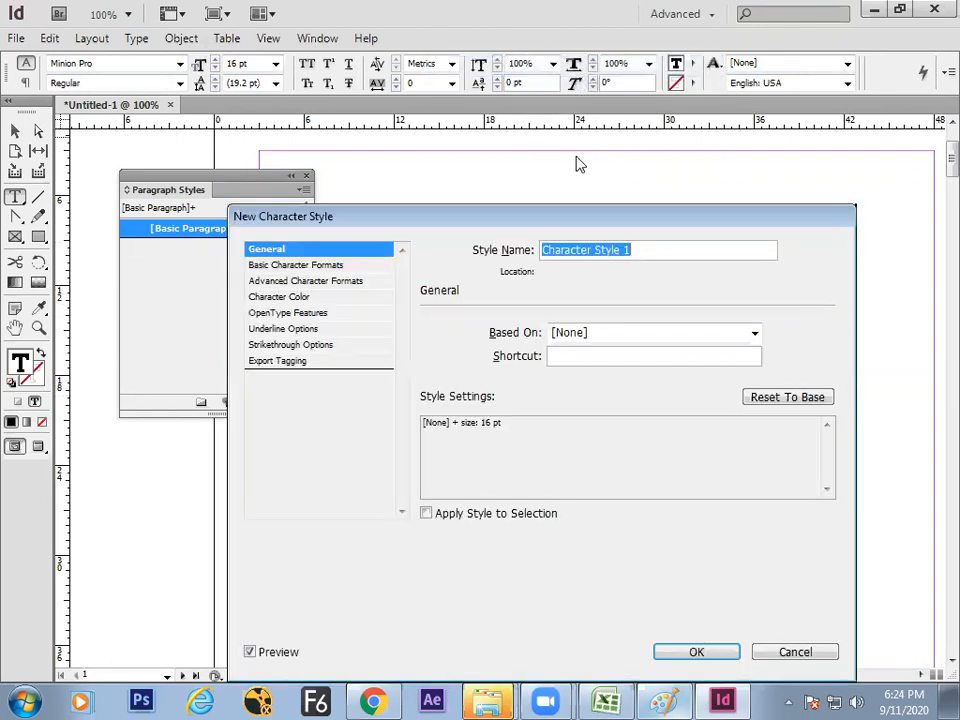
text(1)
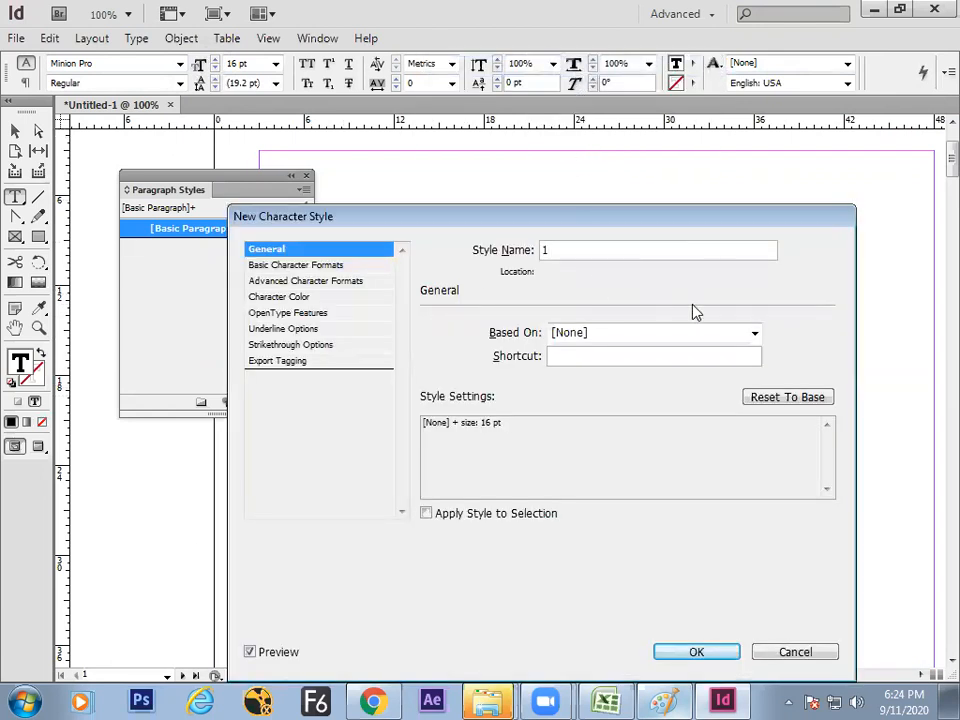
click(707, 651)
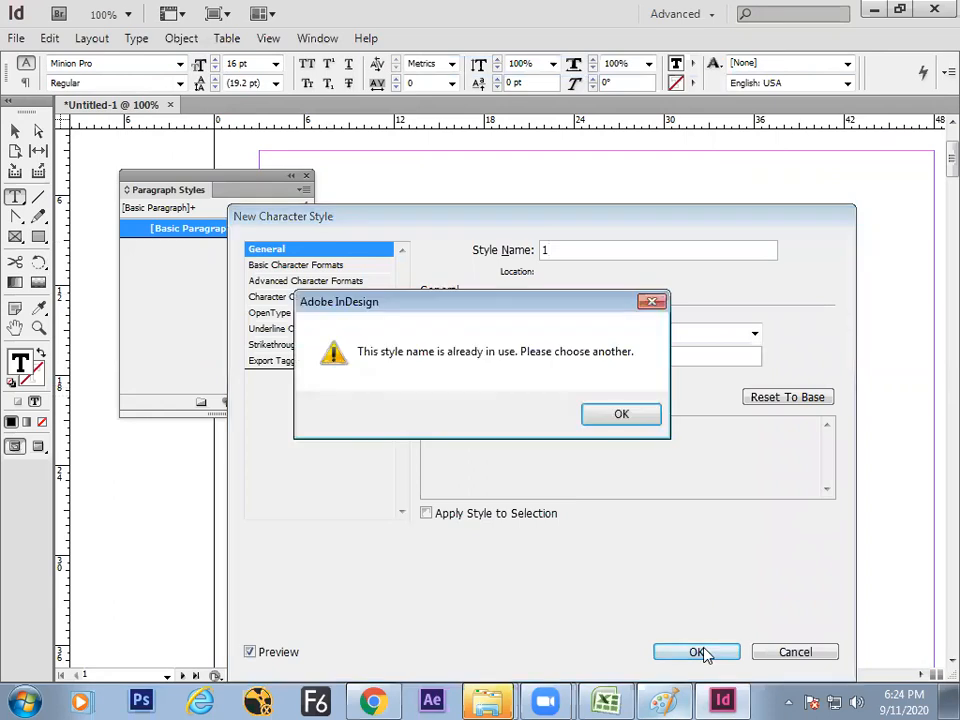
click(625, 414)
text(s)
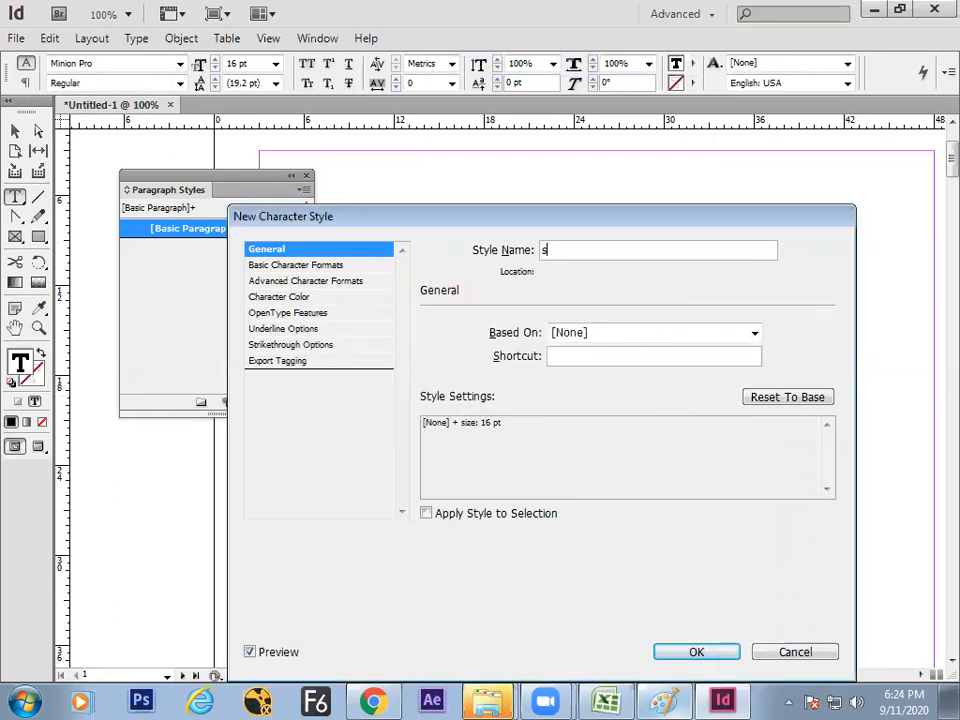
text(tyle)
key(Return)
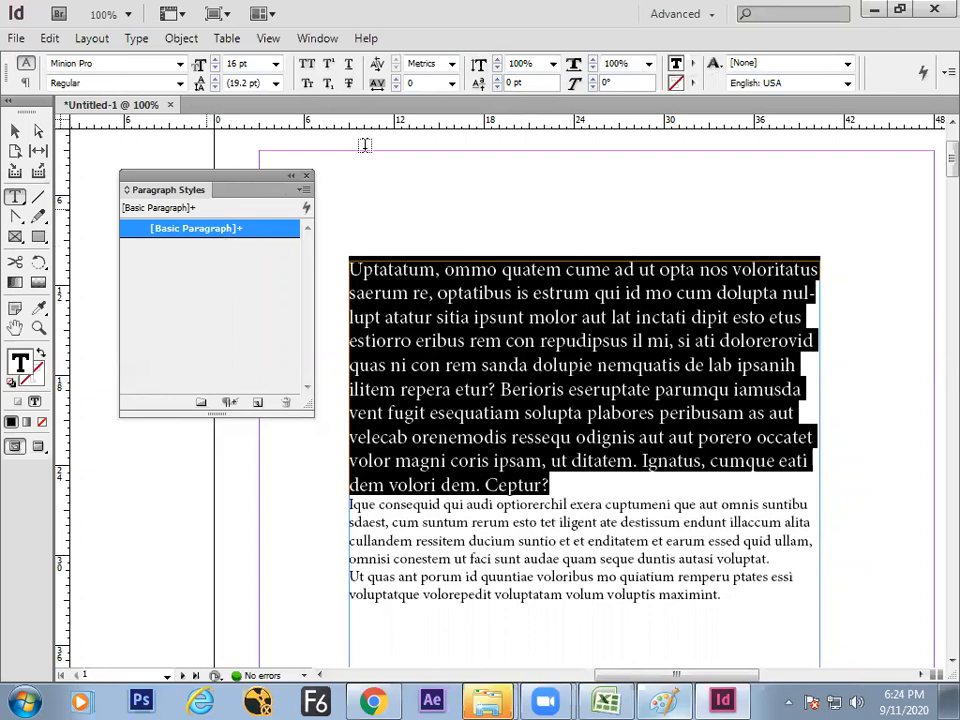
- Create a new paragraph style named "style 1" from the selected first paragraph
click(716, 65)
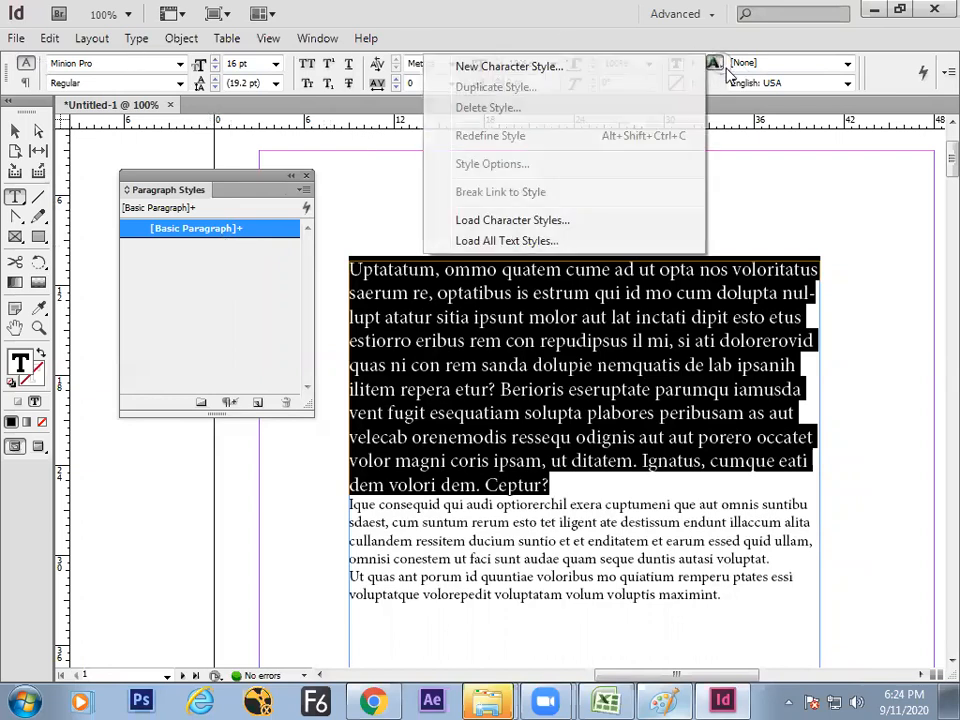
click(24, 60)
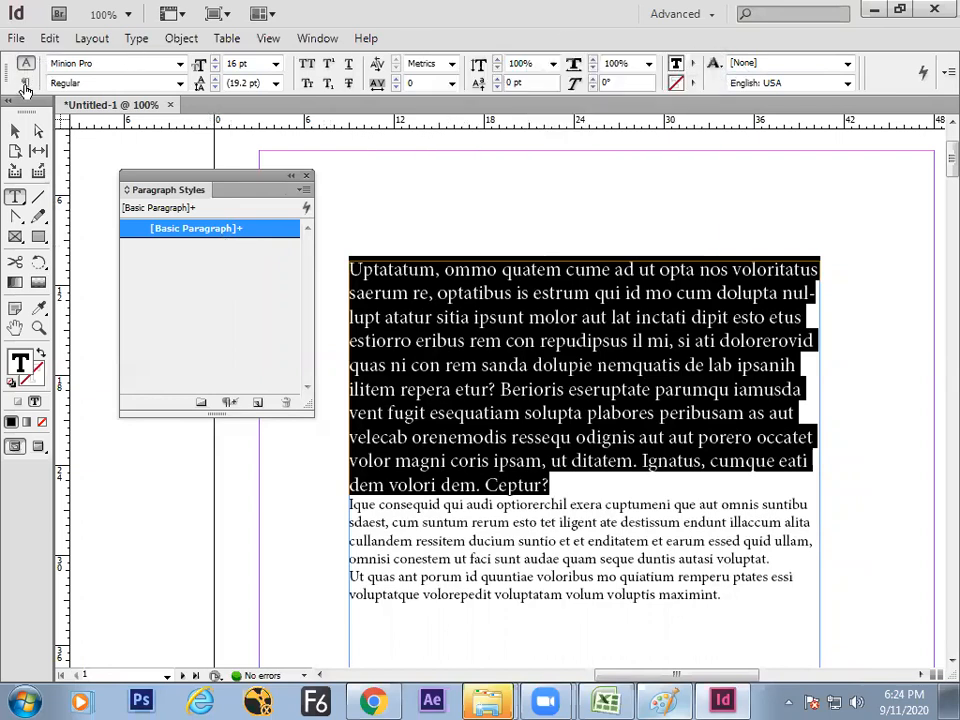
click(27, 84)
click(520, 64)
click(575, 80)
text(sy)
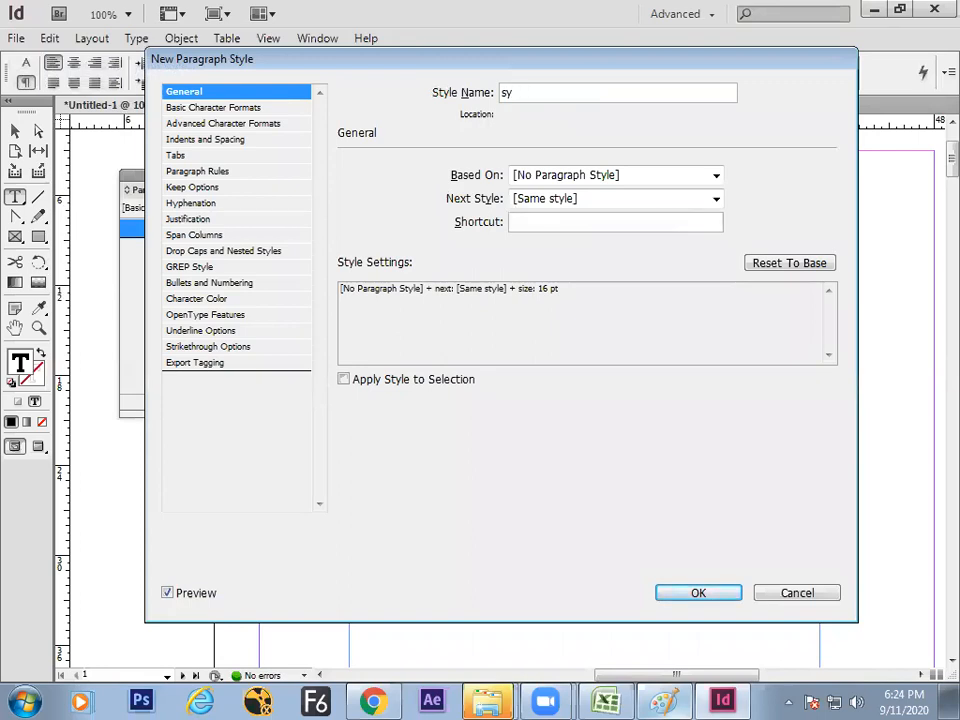
key(BackSpace)
text(tyle 1)
key(Return)
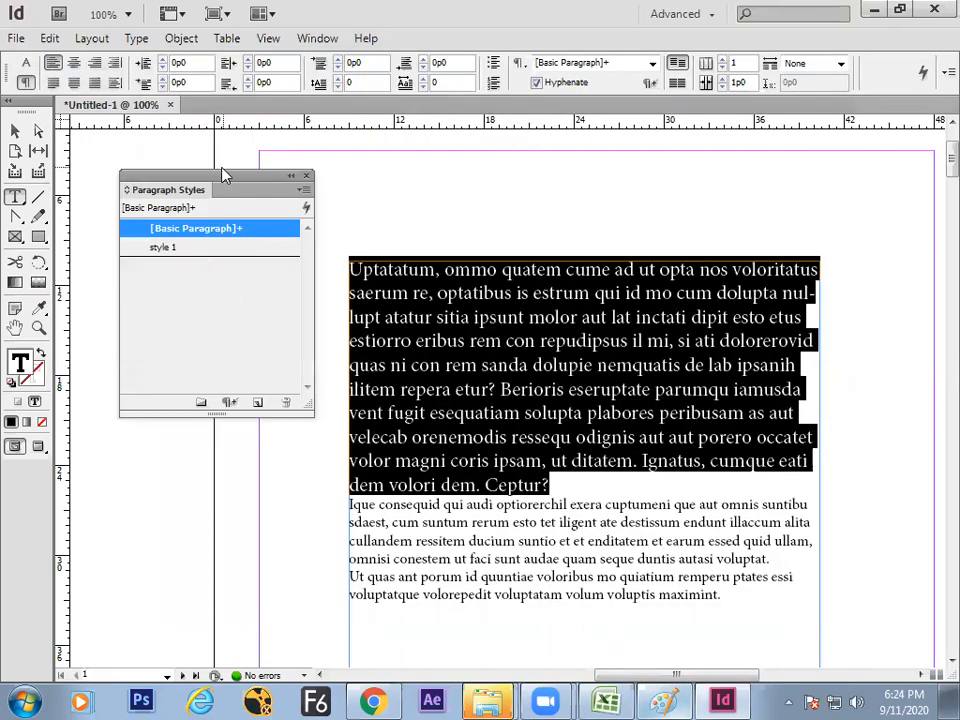
click(15, 131)
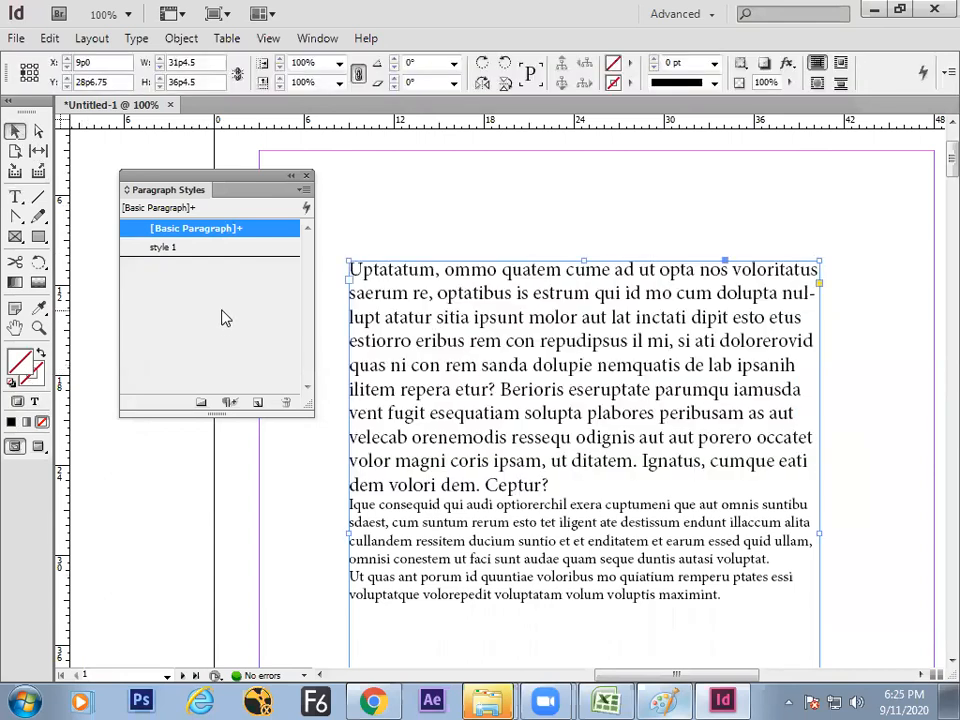
- Apply the "style 1" paragraph style to the whole text frame, alternating with [Basic Paragraph] to compare before leaving "style 1" applied
click(250, 248)
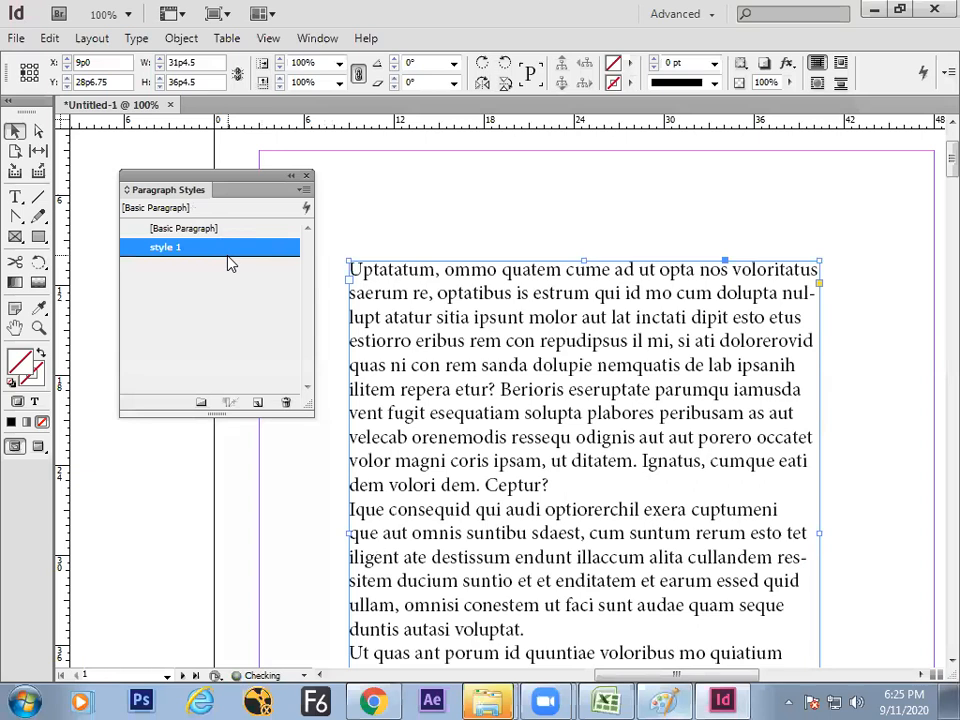
click(243, 229)
click(240, 248)
click(241, 230)
click(247, 250)
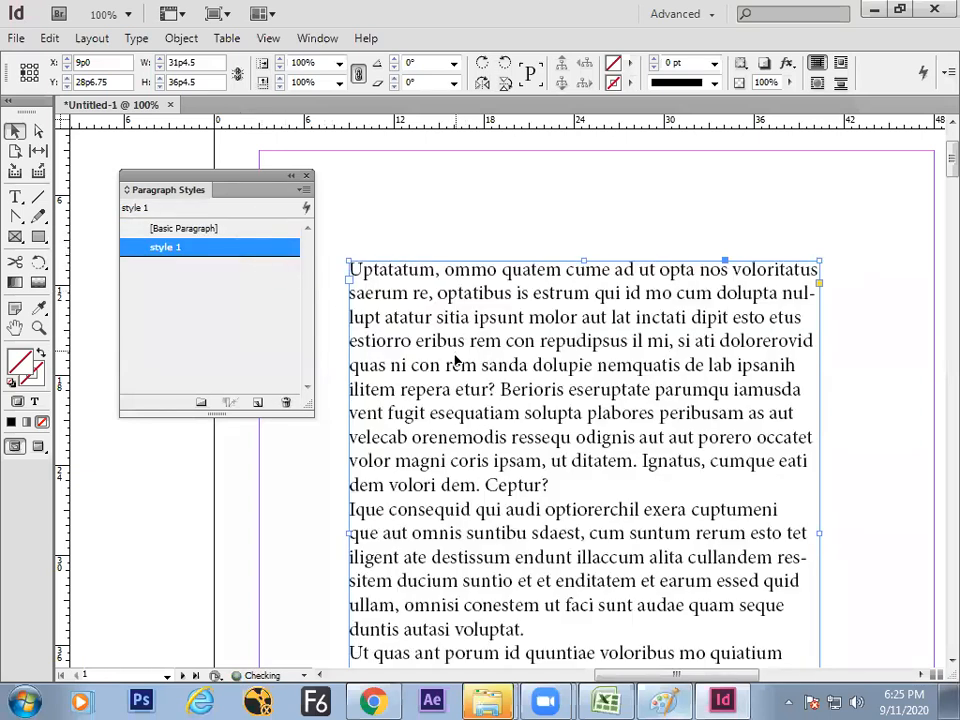
- Switch to Paint and handwrite "TABLE OF CONTEINT" inside a hand-drawn box below the paragraph style note
click(660, 700)
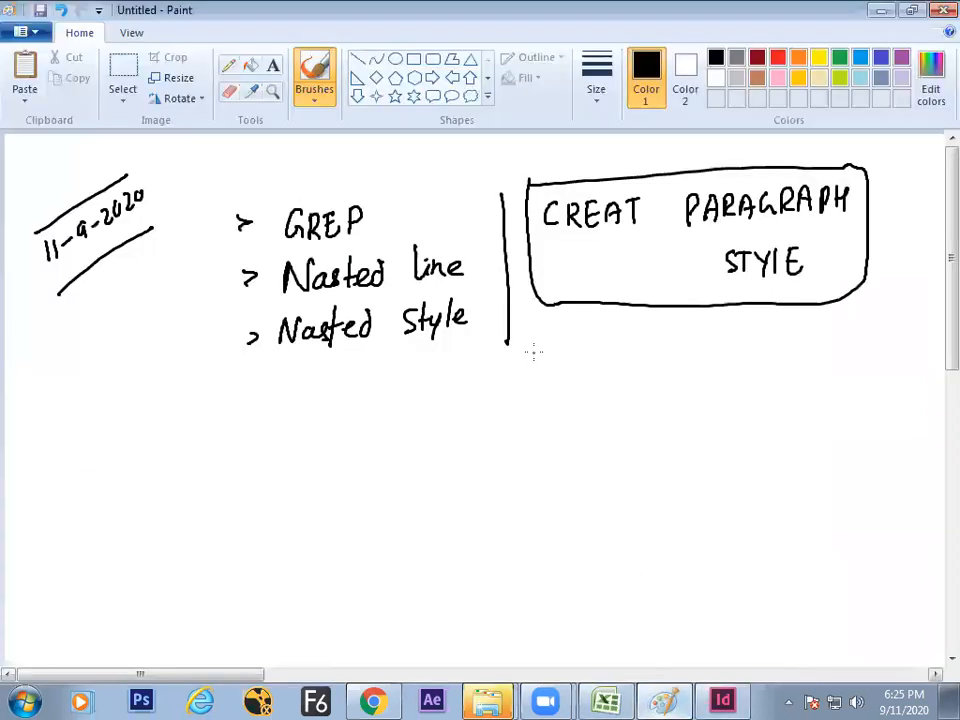
mouse_move(571, 375)
mouse_down()
mouse_move(582, 407)
mouse_move(595, 401)
mouse_move(605, 367)
mouse_move(608, 402)
mouse_move(640, 397)
mouse_up()
mouse_move(645, 378)
mouse_down()
mouse_move(644, 398)
mouse_move(655, 376)
mouse_up()
drag(645, 398, 656, 397)
mouse_move(689, 377)
mouse_down()
mouse_move(681, 392)
mouse_move(693, 380)
mouse_up()
mouse_move(702, 393)
mouse_down()
mouse_move(701, 363)
mouse_move(752, 391)
mouse_up()
mouse_move(775, 377)
mouse_down()
mouse_move(799, 386)
mouse_move(823, 356)
mouse_up()
mouse_move(815, 358)
mouse_down()
mouse_move(815, 375)
mouse_move(846, 352)
mouse_up()
drag(834, 370, 856, 368)
mouse_move(862, 368)
mouse_down()
mouse_move(864, 352)
mouse_move(877, 366)
mouse_up()
drag(879, 350, 893, 348)
drag(886, 349, 886, 362)
mouse_move(553, 366)
mouse_down()
mouse_move(841, 320)
mouse_move(901, 383)
mouse_up()
drag(544, 357, 537, 412)
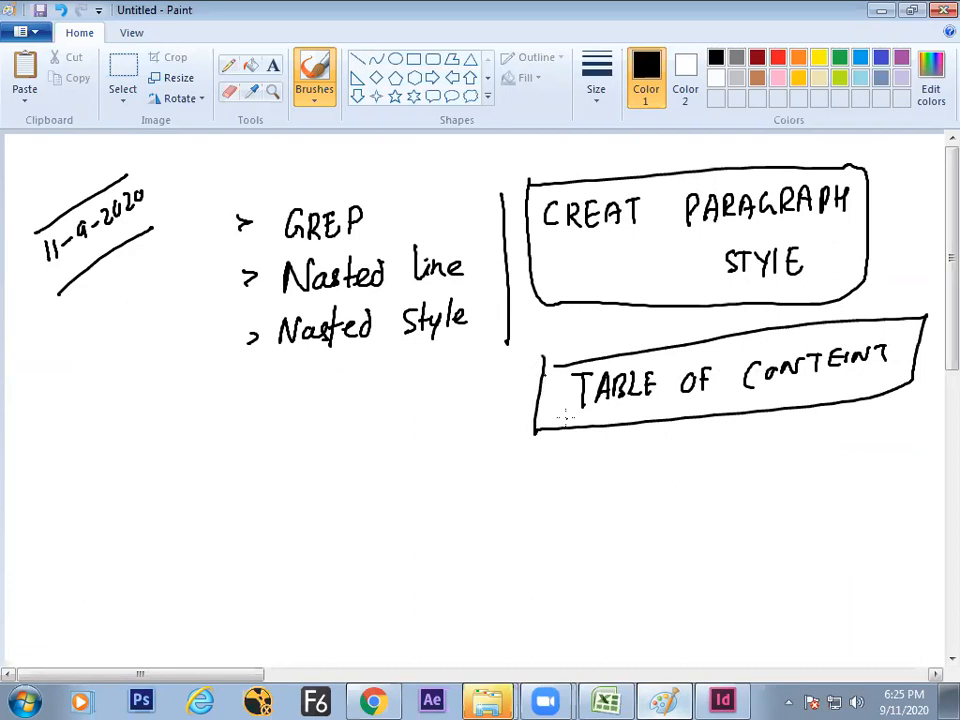
- Handwrite an underlined "TOC" below the new box, then circle "PARAGRAPH STYLE" and draw two short lines beside it
drag(714, 434, 741, 432)
mouse_move(728, 433)
mouse_down()
mouse_move(727, 461)
mouse_move(755, 434)
mouse_move(784, 458)
mouse_up()
drag(716, 468, 796, 466)
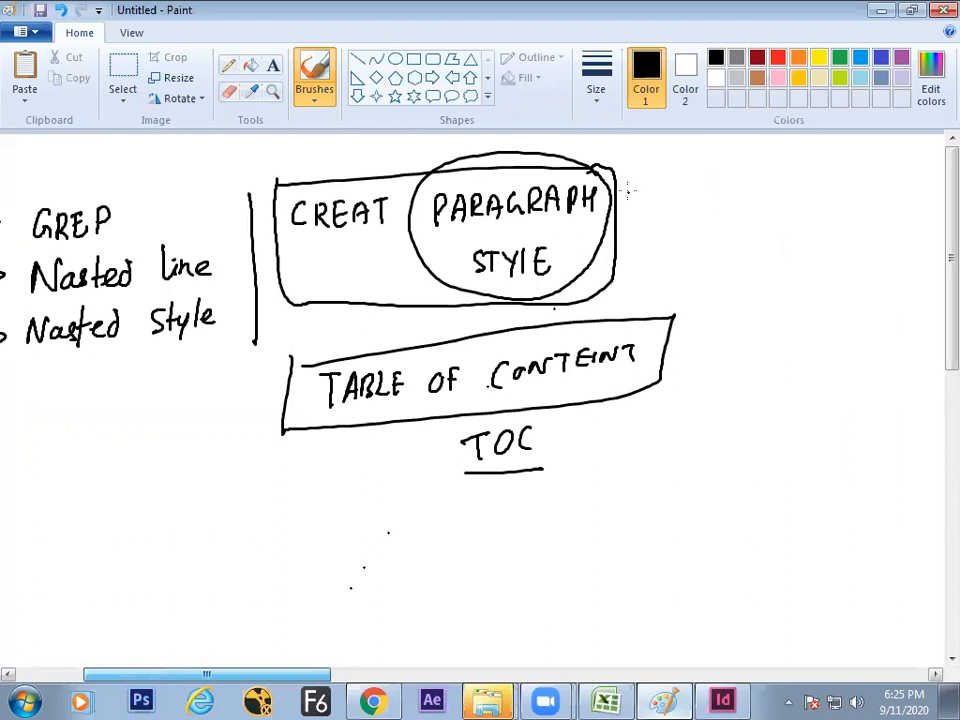
drag(630, 201, 652, 199)
drag(630, 214, 654, 212)
- Switch to InDesign, shift the text frame upwards and set the list type of "style 1" to Numbers
key(alt+Tab)
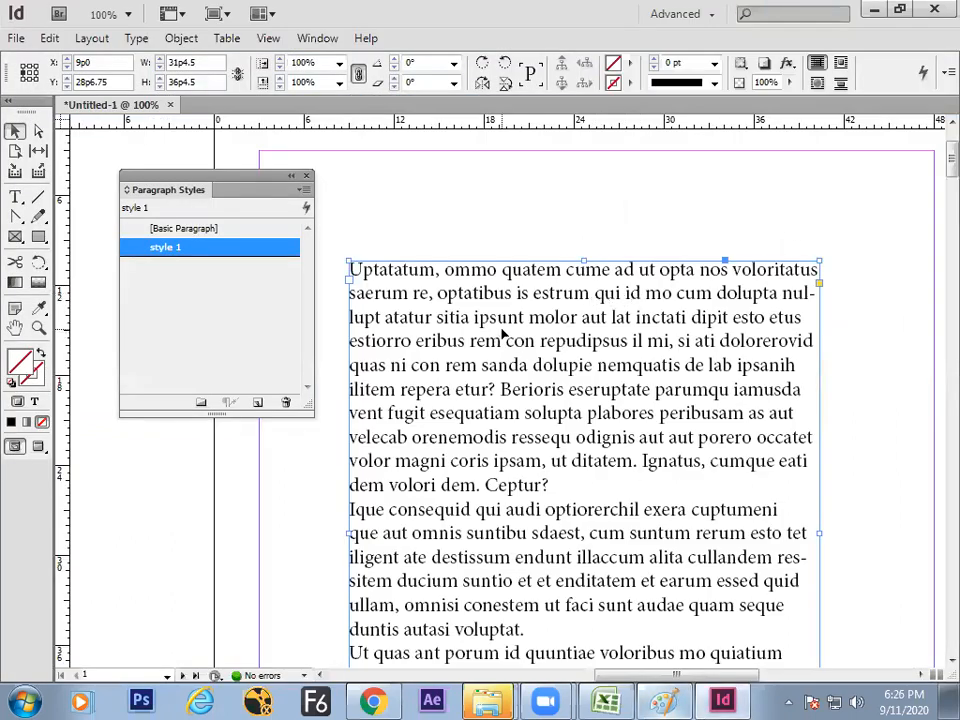
drag(514, 368, 520, 300)
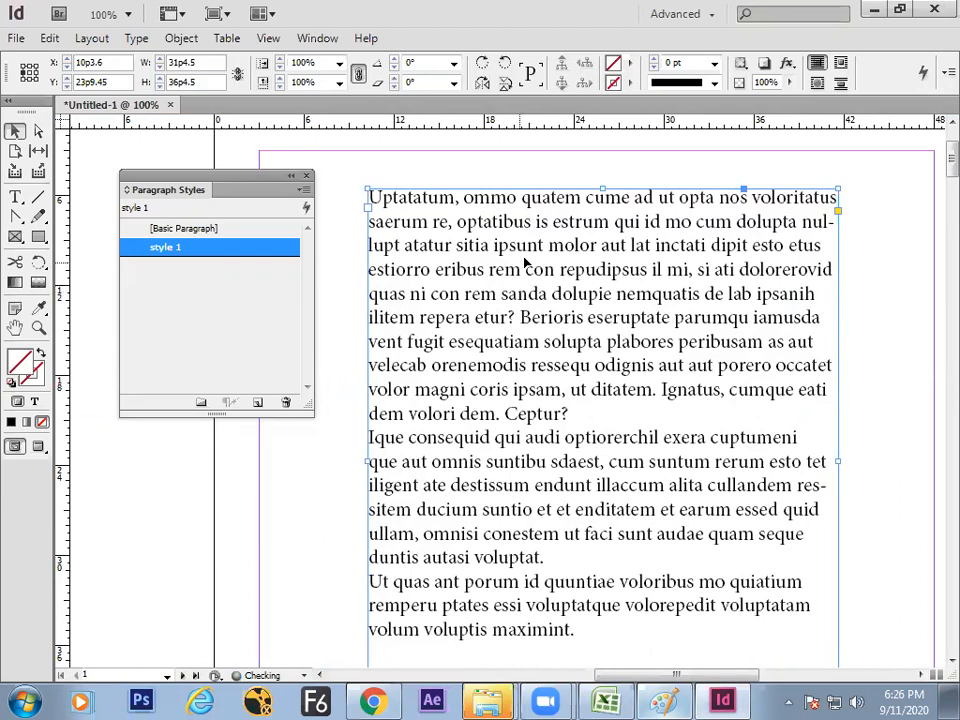
double_click(288, 250)
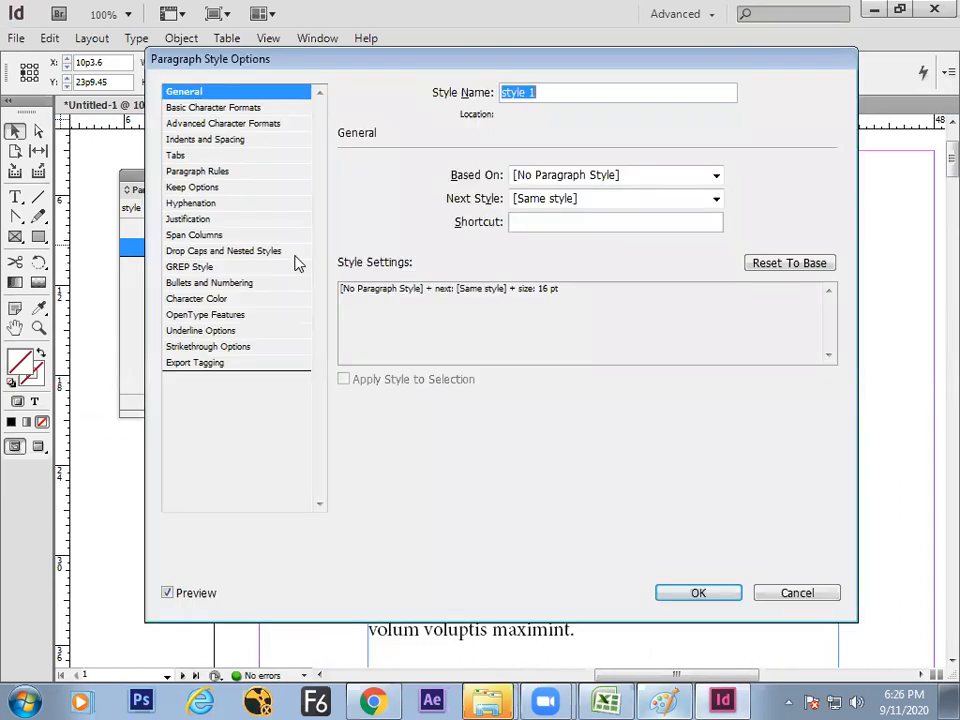
click(210, 284)
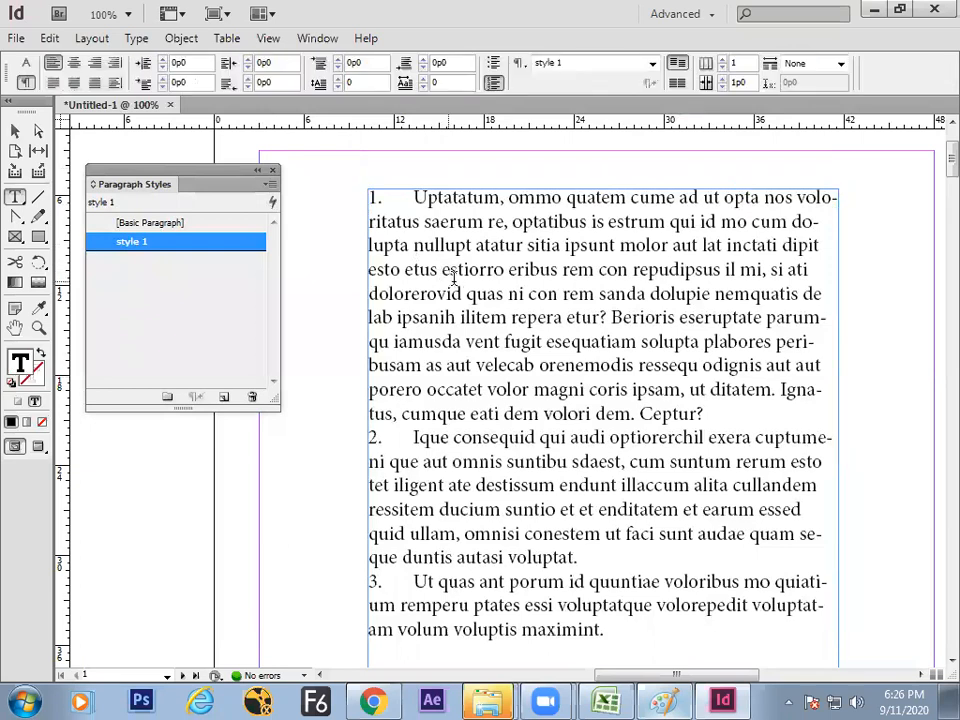
- Split the first numbered paragraph into three by removing a few characters and inserting breaks after "etus e" and "iamusda"
click(452, 276)
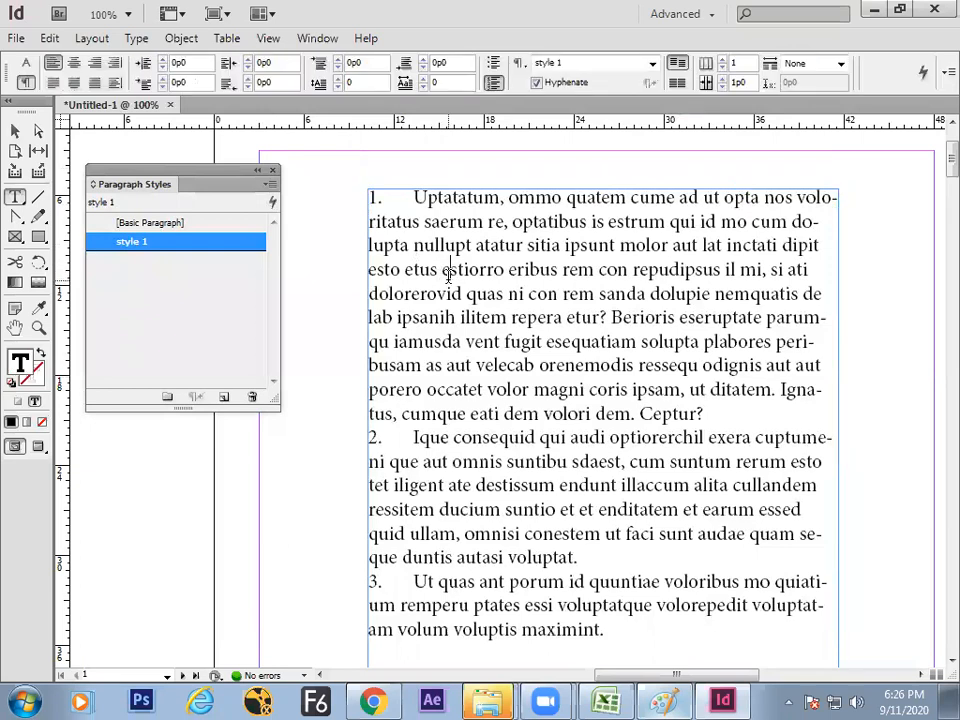
key(Delete)
key(Delete)
key(Delete)
key(Delete)
key(Return)
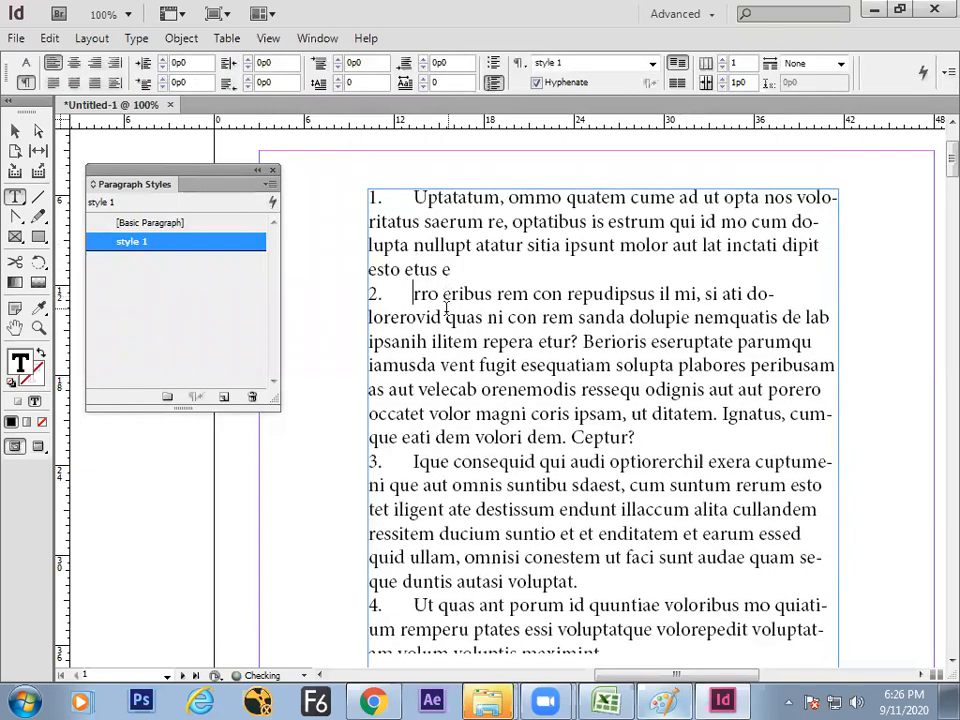
click(442, 366)
key(Delete)
key(Return)
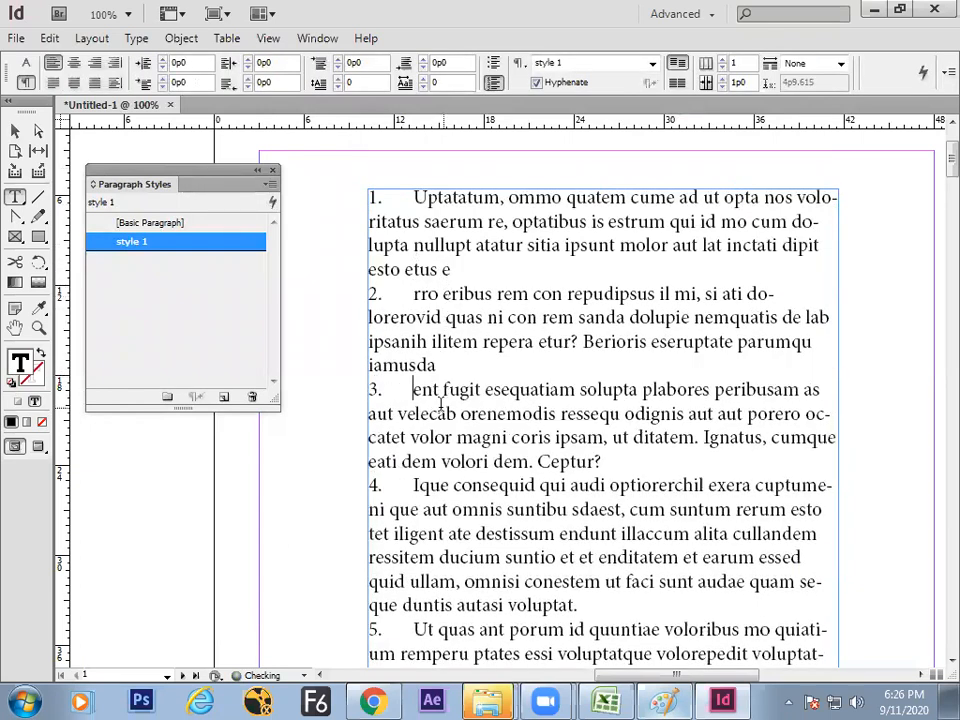
- Move the text frame slightly up and to the left, then delete all of its text
key(Escape)
drag(444, 240, 420, 215)
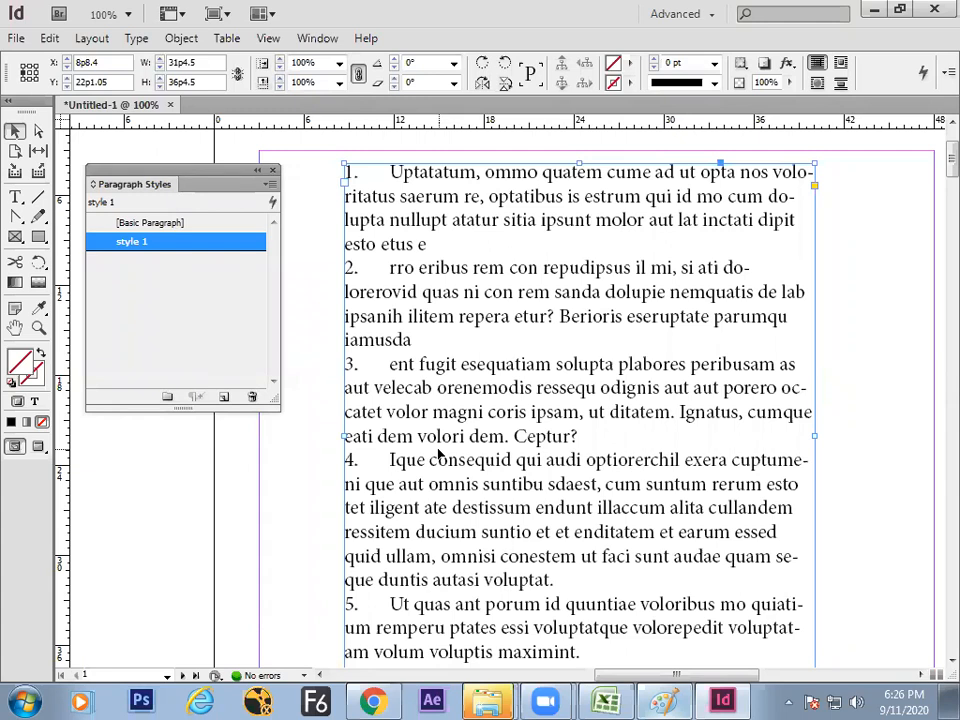
double_click(416, 270)
key(ctrl+a)
key(BackSpace)
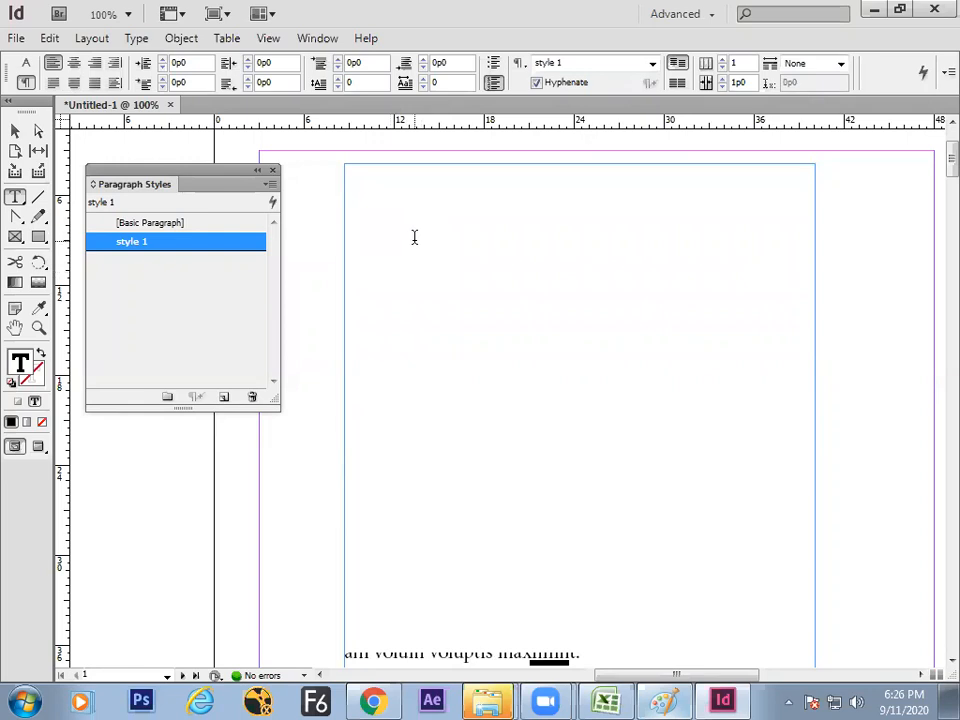
- Fill the first six numbered lines with dummy text such as "asdf sd fadf asdf", "asd fasdf" and "asdf asdf"
text(asdf sd fadf asdf)
key(Return)
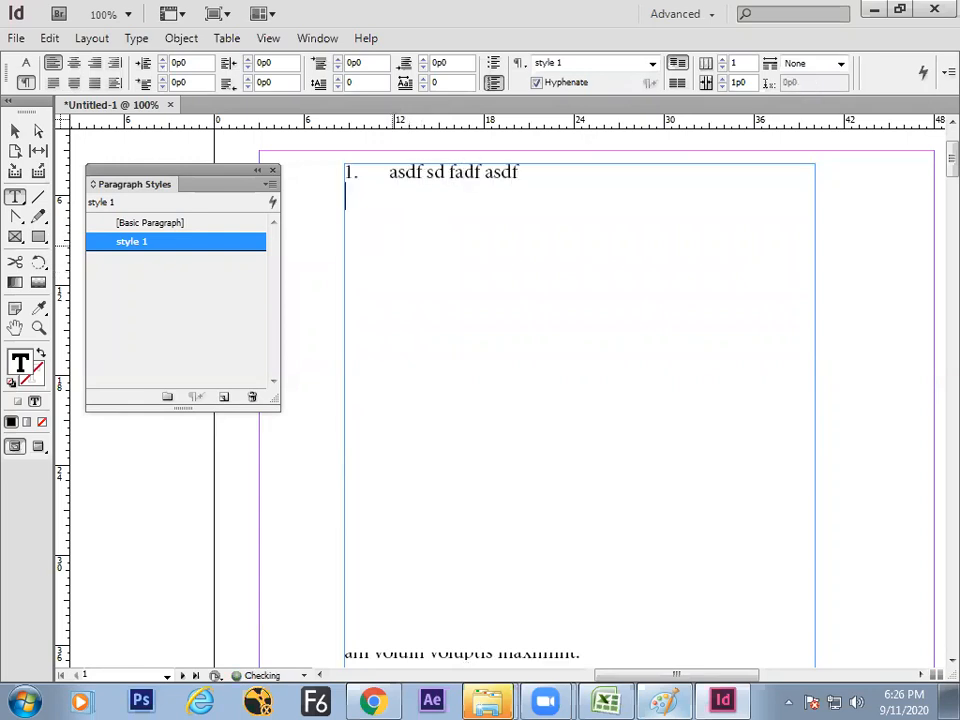
text(asdf asdf  asdfasd)
key(Return)
text(asdf asdf asdf)
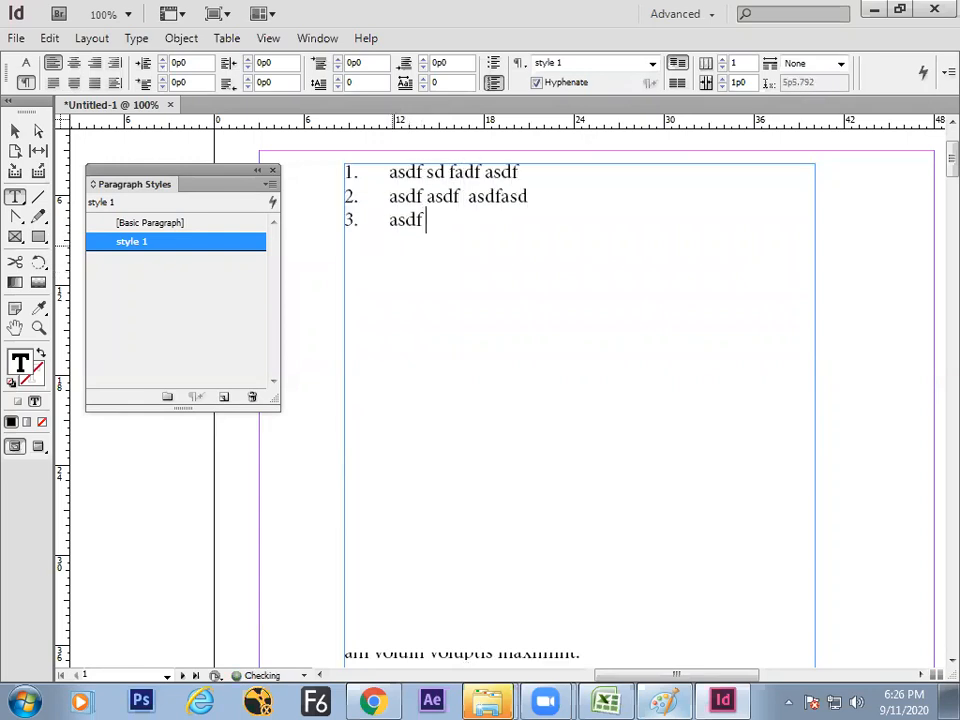
key(Return)
text(asd fasdf)
key(Return)
text(asd fasdf)
key(Return)
text(asdf asdf)
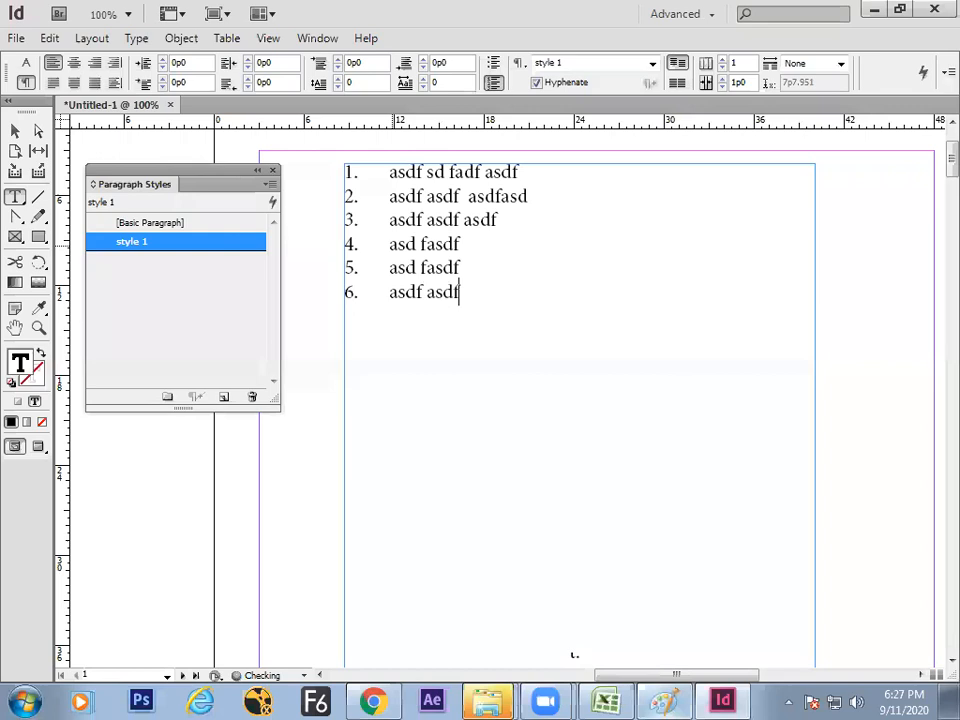
- Continue the numbered list with five more dummy lines, from "asd fsd fasdf" through "asdf asd f"
key(Return)
text(asd fsd fasdf )
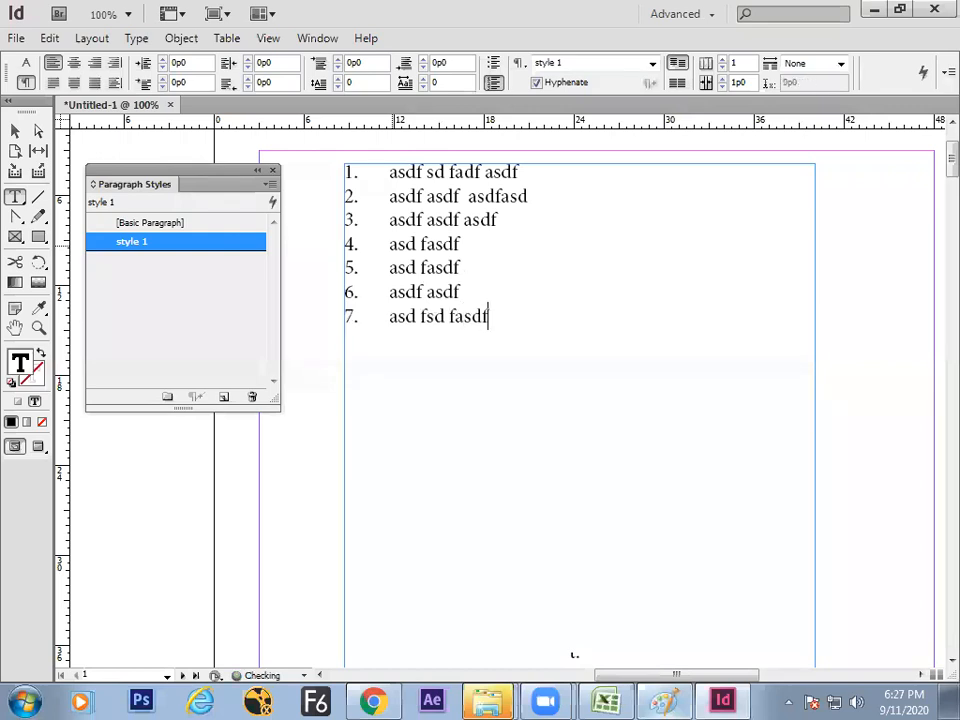
text(sadf sdafsadf)
key(Return)
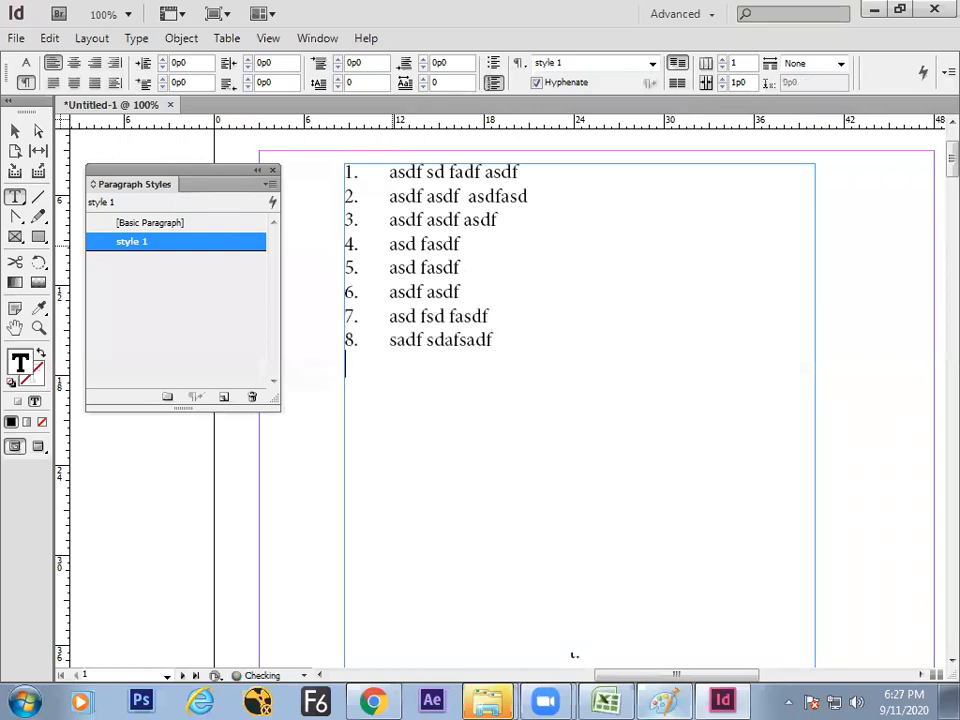
text(sda fasdf asd)
key(Return)
text(sadf asdf asdf)
key(Return)
text(asdf asd f)
key(Return)
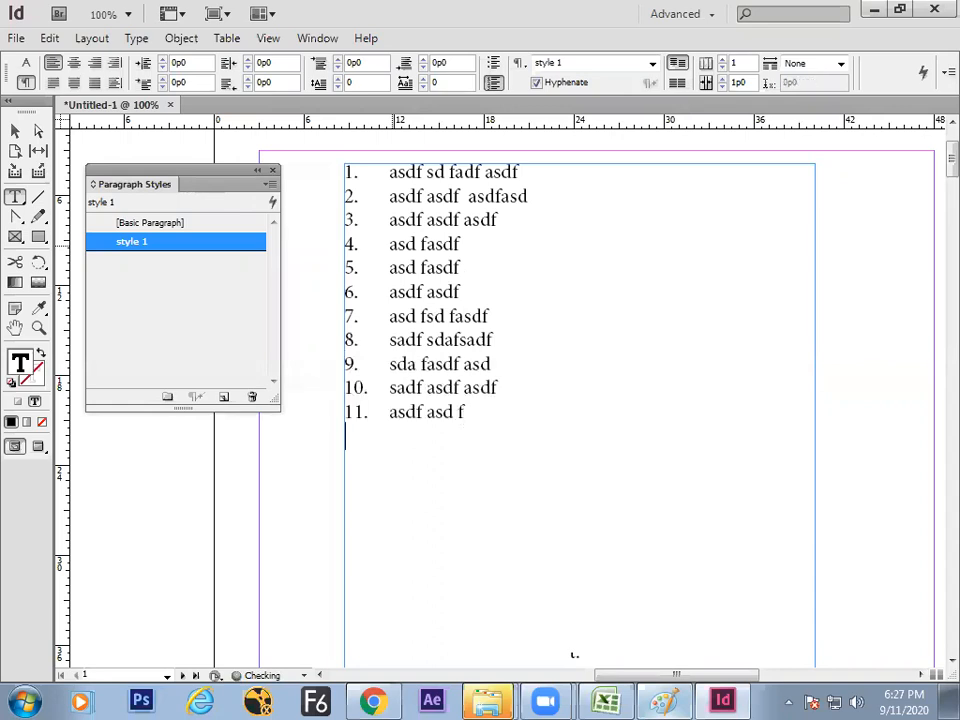
key(Up)
- Duplicate the "style 1" paragraph style and select the duplicate
click(528, 174)
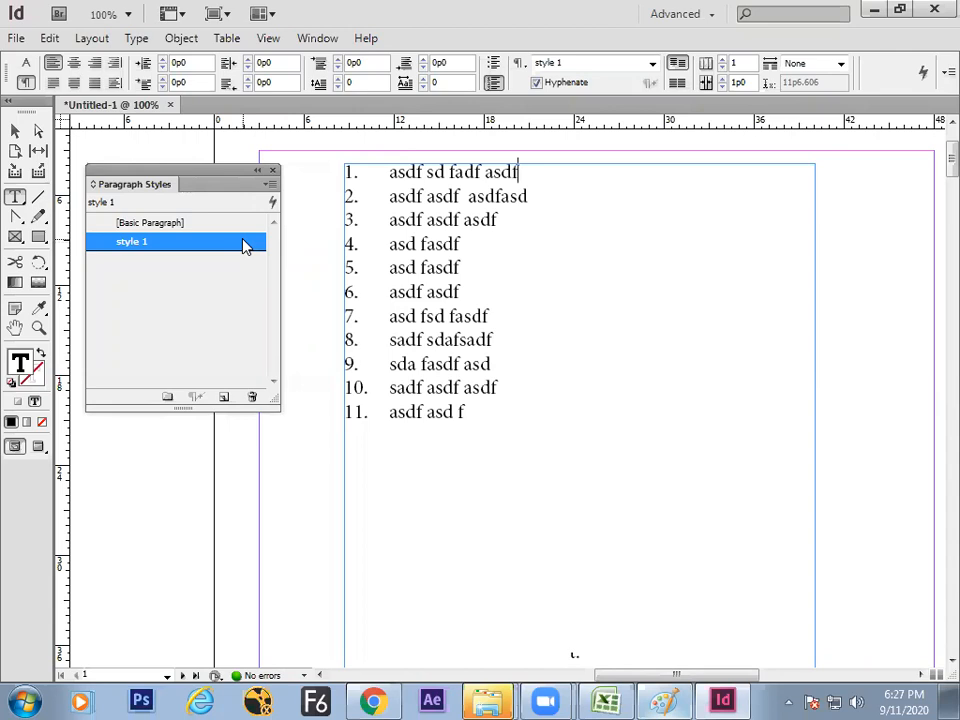
drag(241, 242, 224, 397)
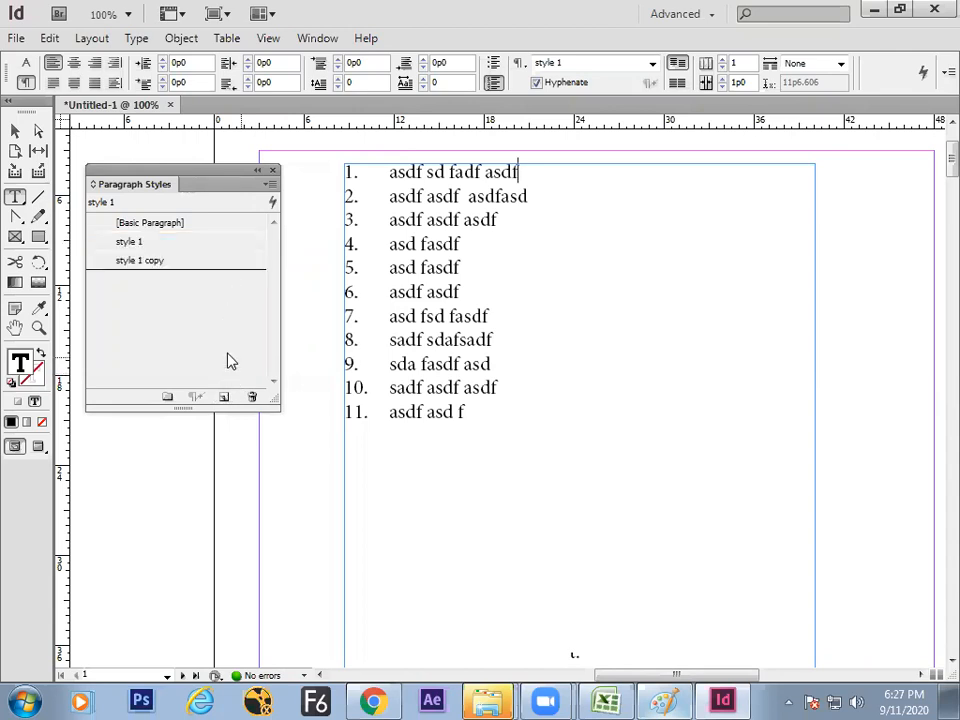
click(235, 265)
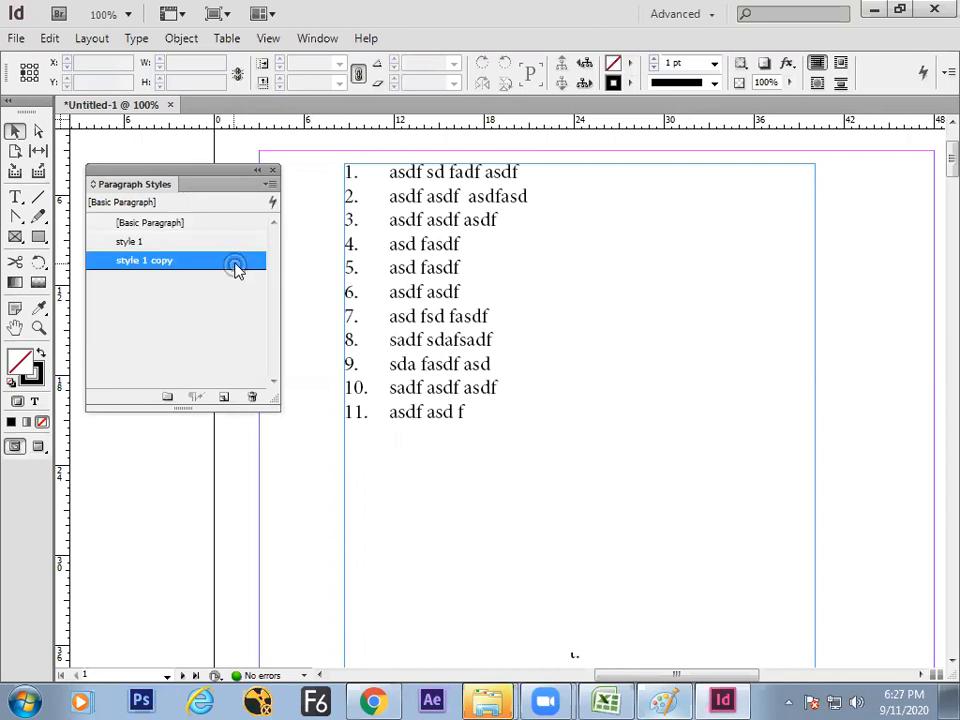
- Set the numbering level of the duplicated paragraph style to 2 in its Bullets and Numbering options
double_click(235, 265)
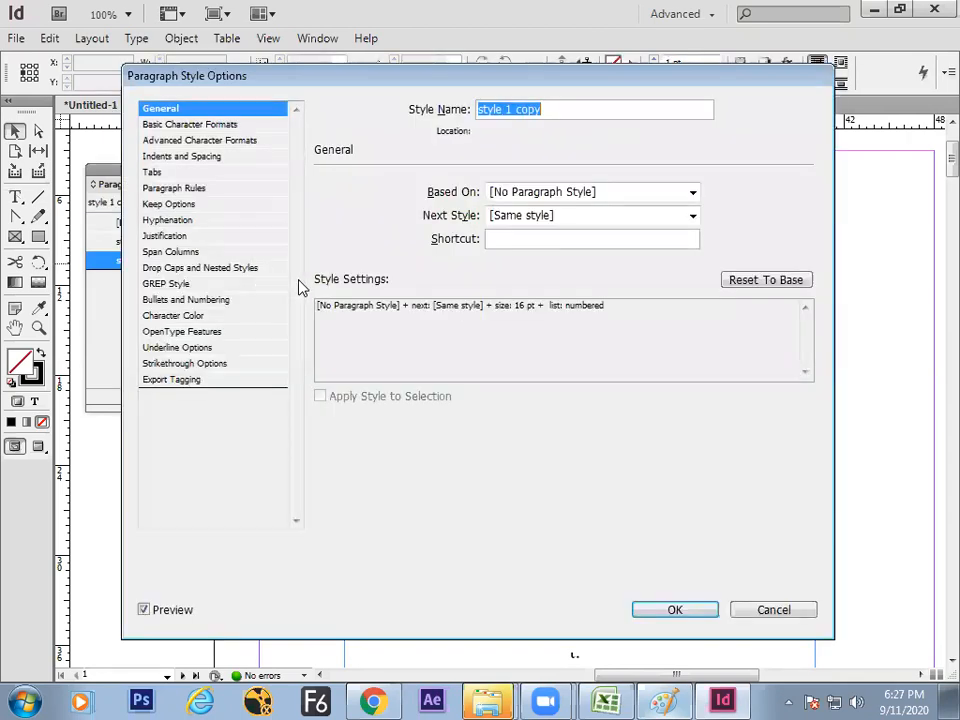
click(209, 302)
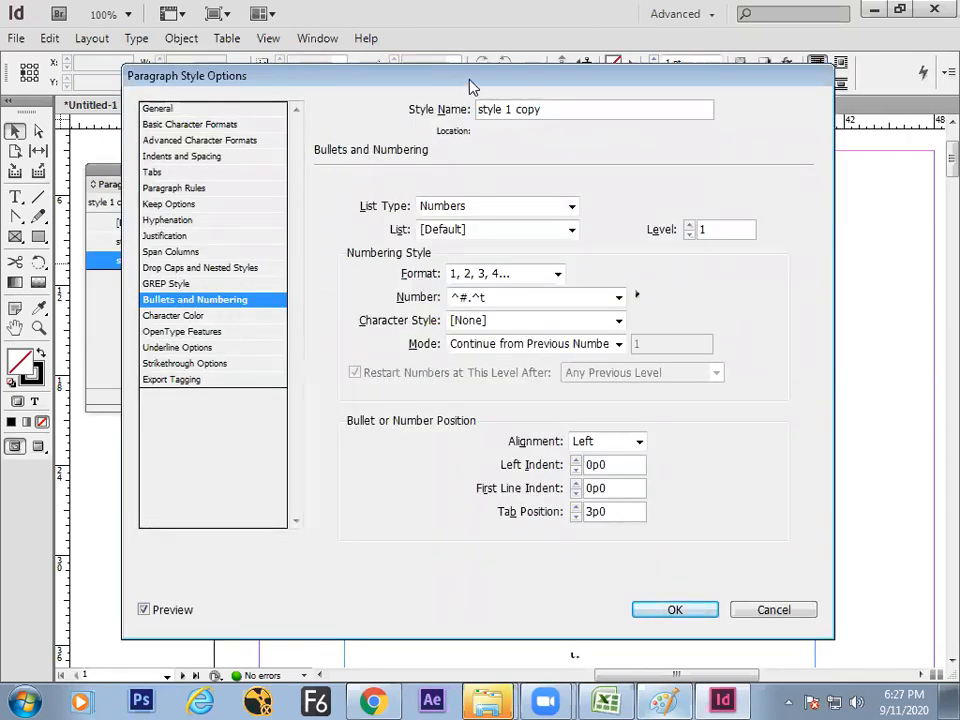
drag(473, 87, 622, 225)
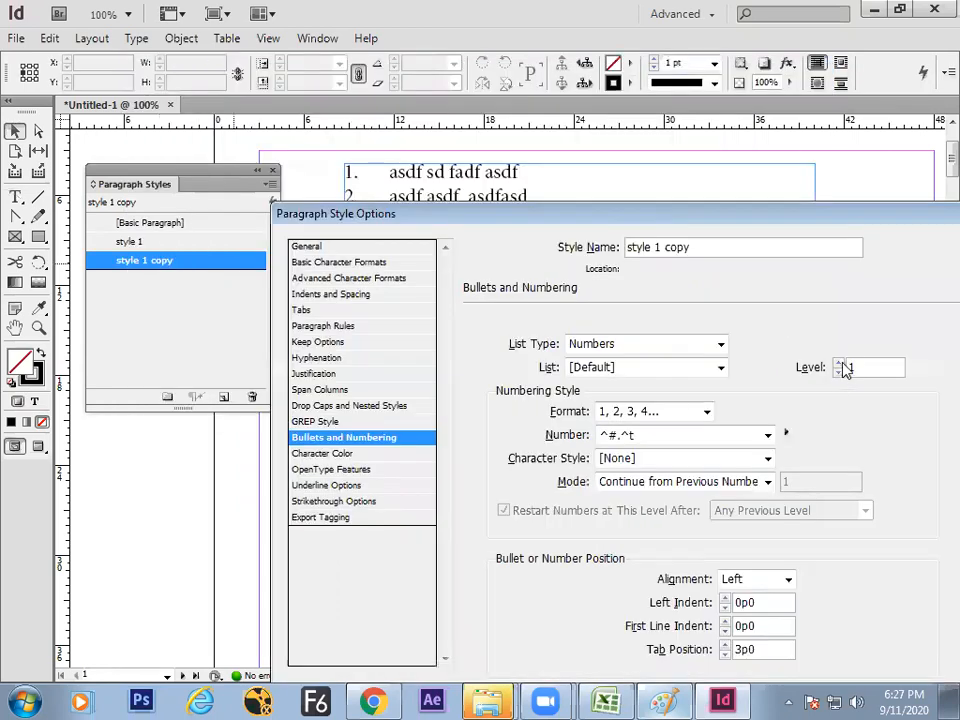
click(839, 364)
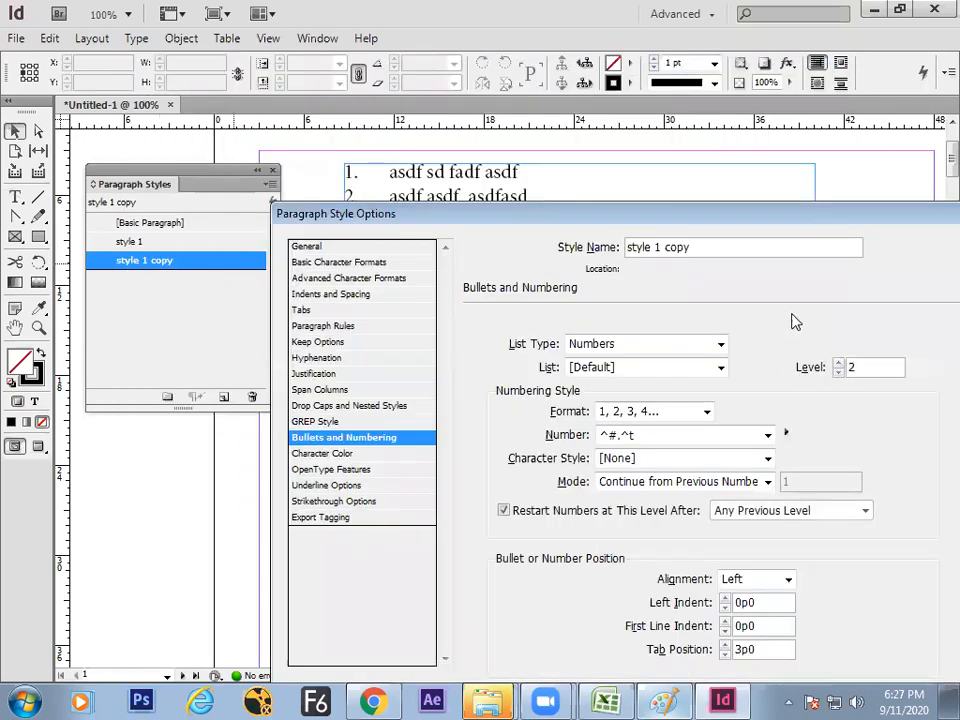
drag(772, 220, 744, 216)
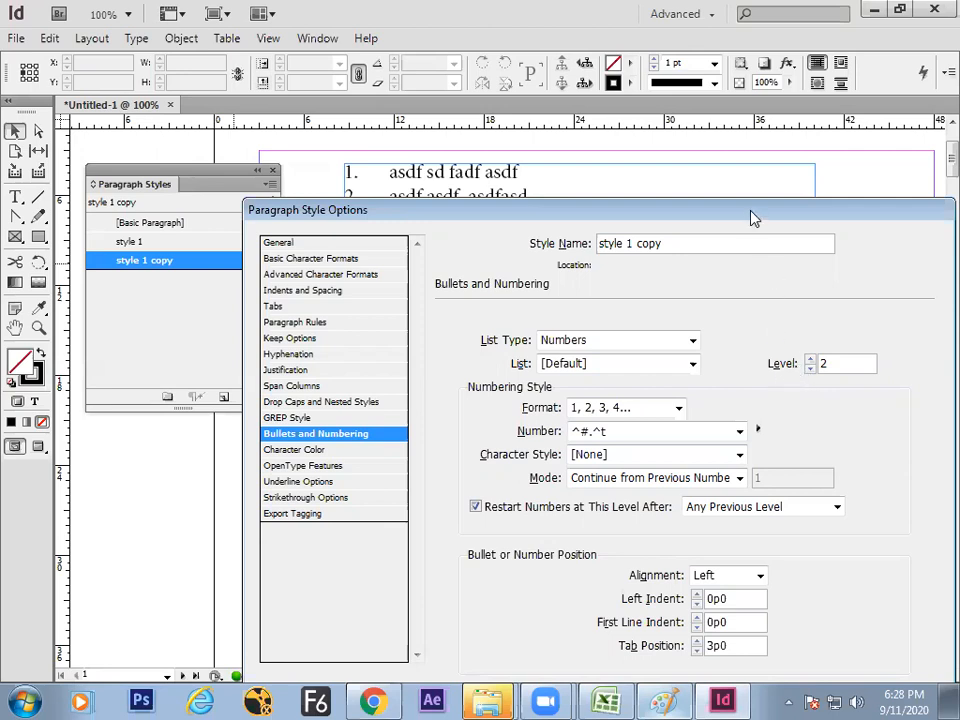
drag(755, 218, 724, 108)
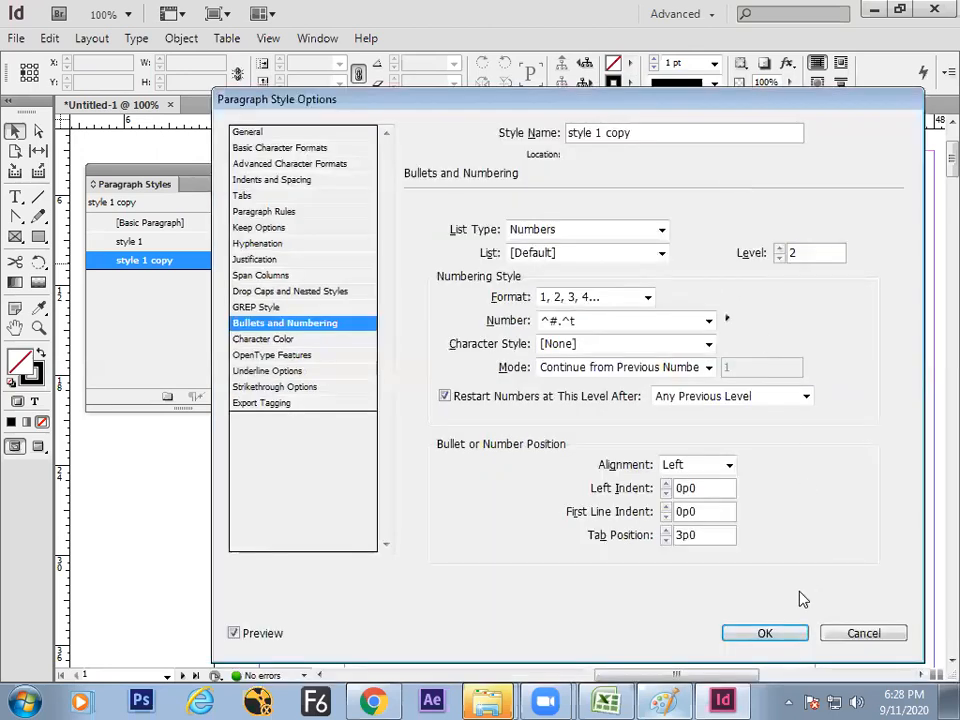
click(765, 633)
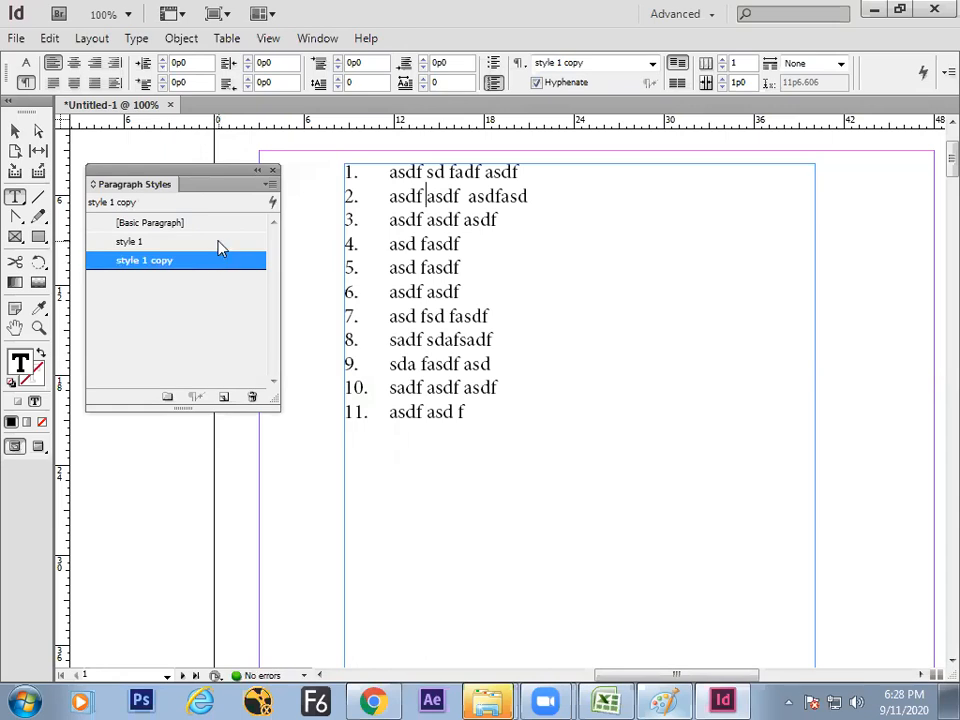
- Try "style 1" and [Basic Paragraph] on the second list line, then apply the duplicated paragraph style to it
click(220, 247)
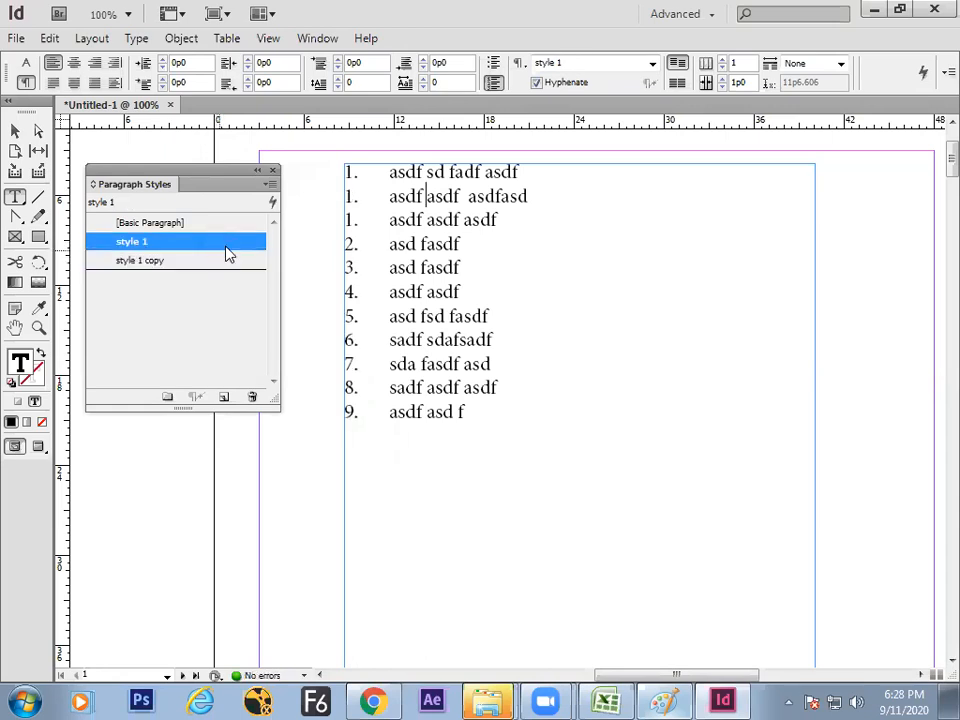
click(222, 262)
click(213, 226)
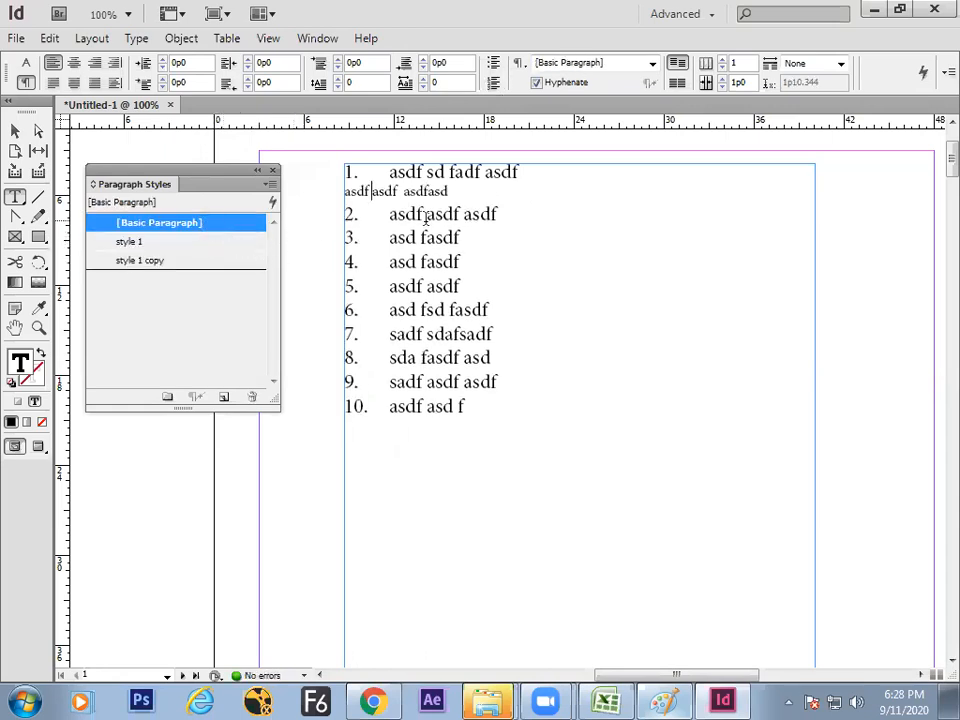
click(219, 264)
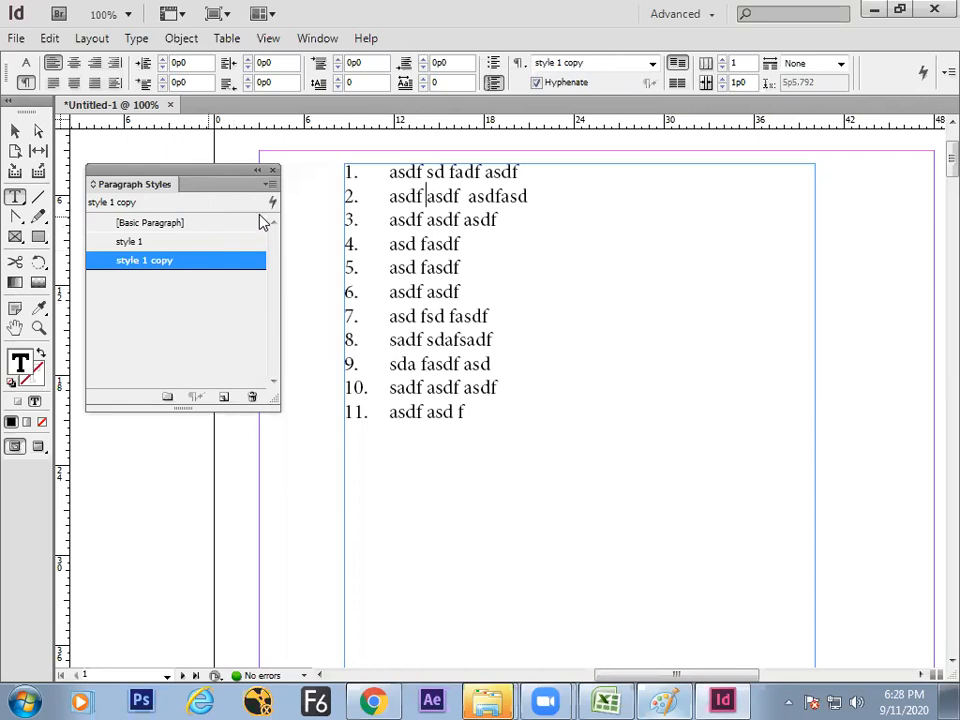
- Apply the "style 1" paragraph style to all of the text in the frame and deselect everything
click(15, 130)
double_click(424, 170)
key(ctrl+a)
click(174, 247)
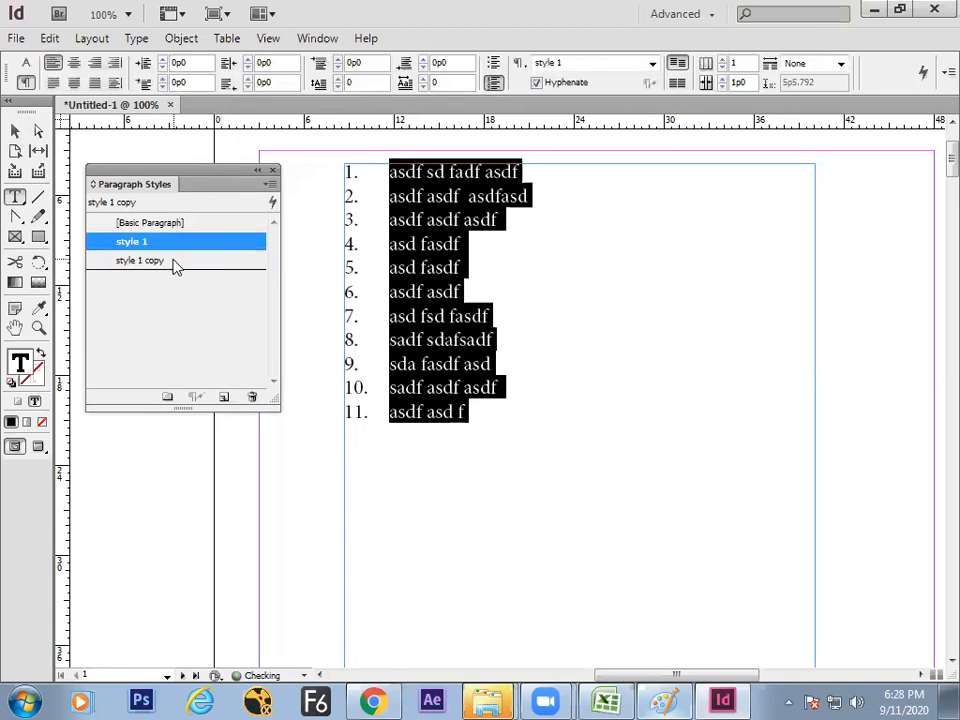
click(16, 131)
click(159, 144)
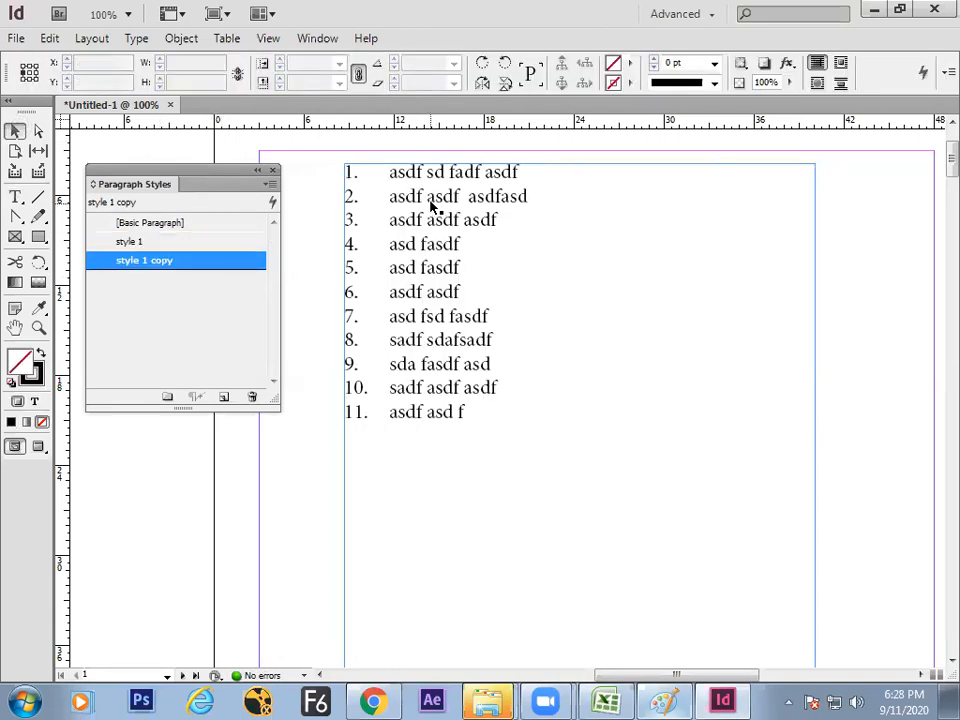
- Apply the "style 1 copy" paragraph style to the second list line and deselect everything
double_click(400, 197)
click(220, 264)
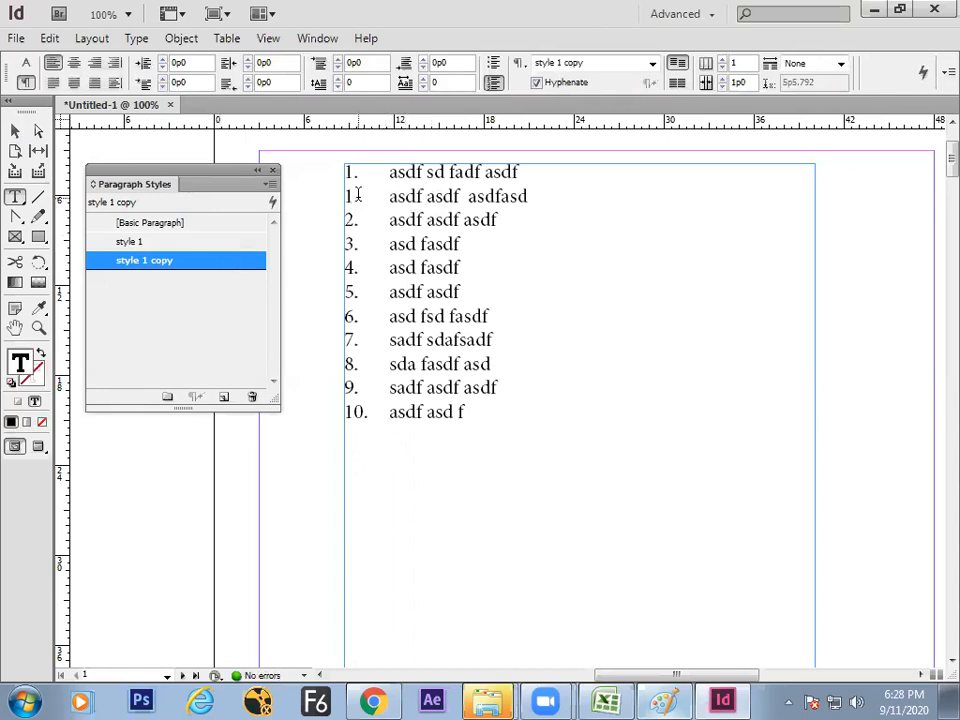
key(Escape)
click(300, 242)
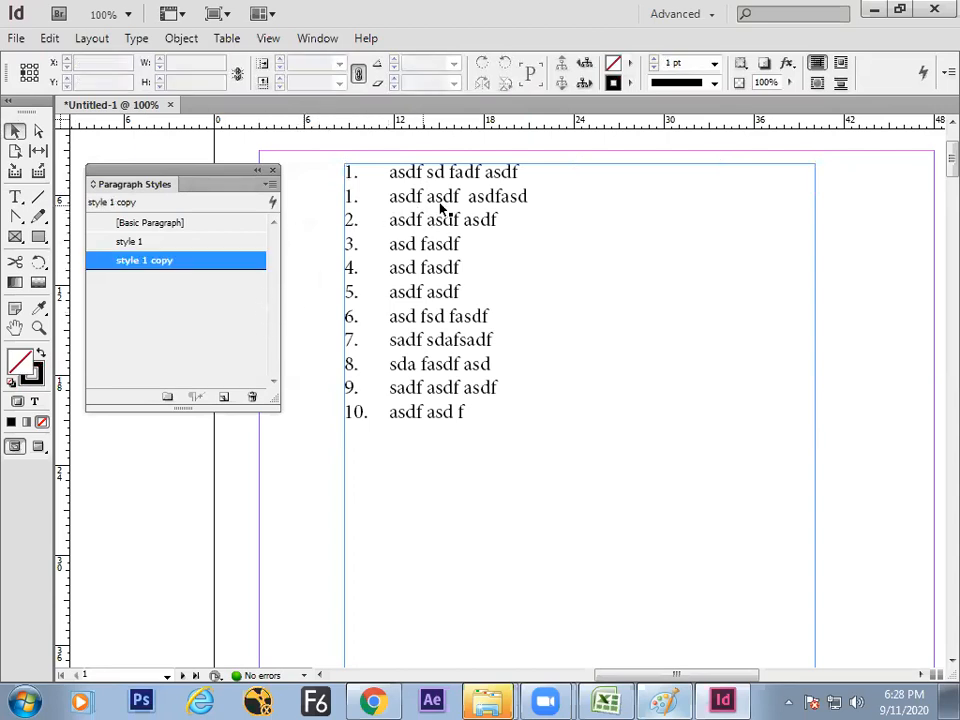
- Open the Indents and Spacing options of the "style 1 copy" paragraph style
double_click(247, 262)
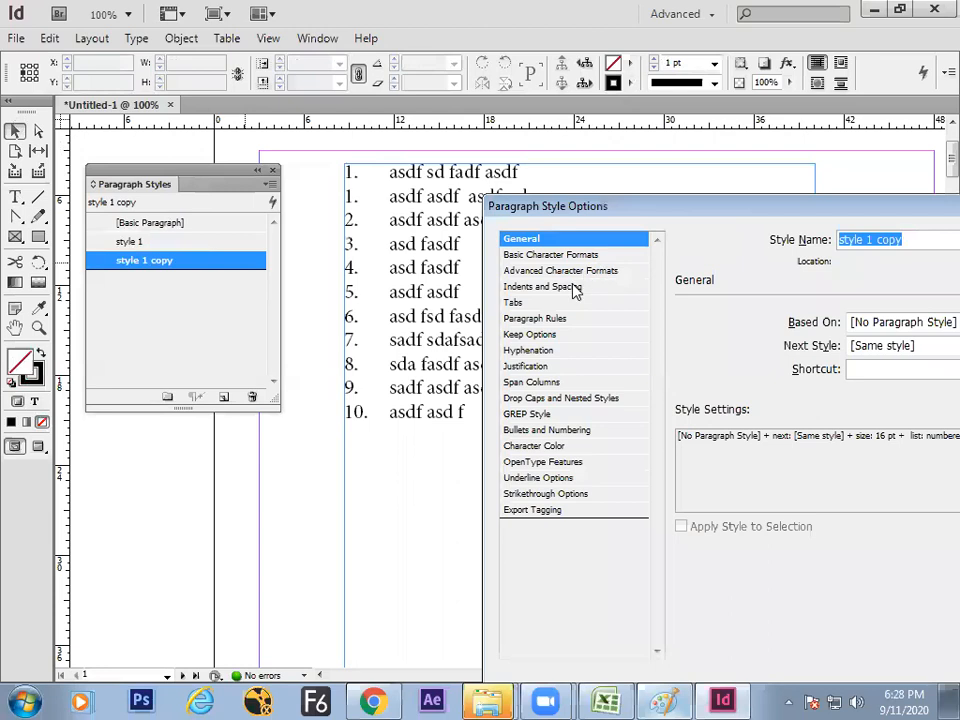
click(574, 286)
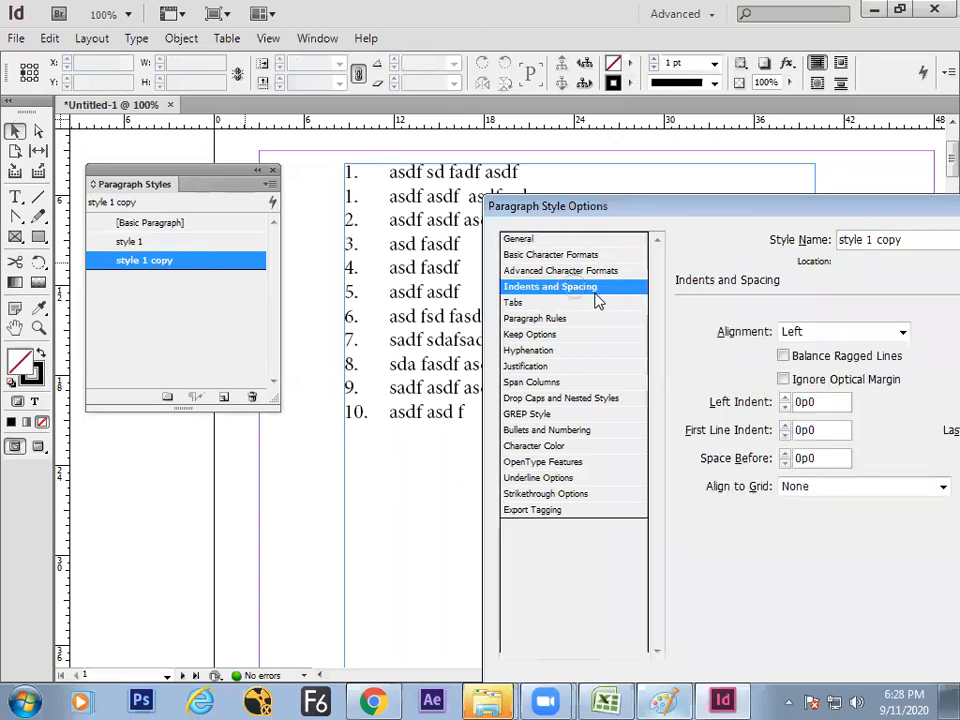
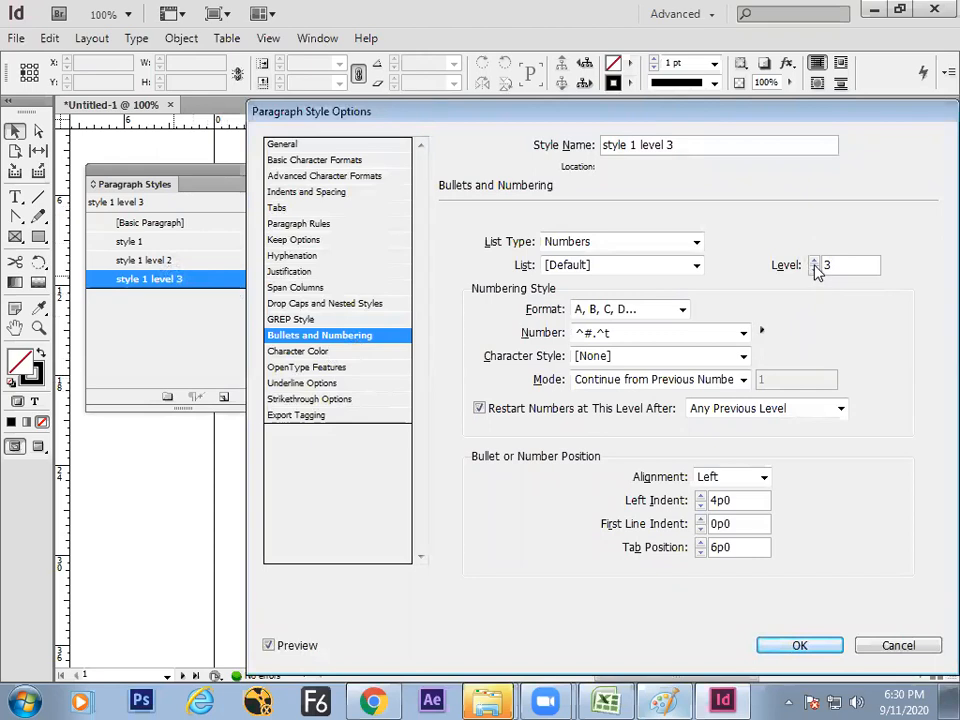
- Accept numbering level 3 for the "style 1 level 3" paragraph style and set its left indent to 4p11
click(799, 645)
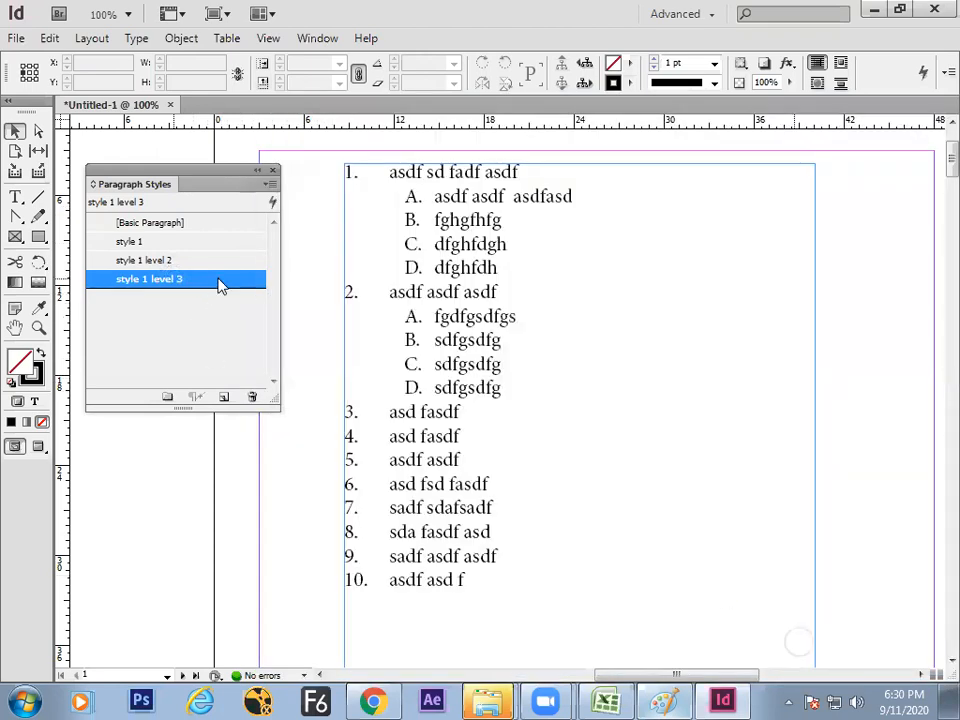
double_click(220, 281)
click(352, 193)
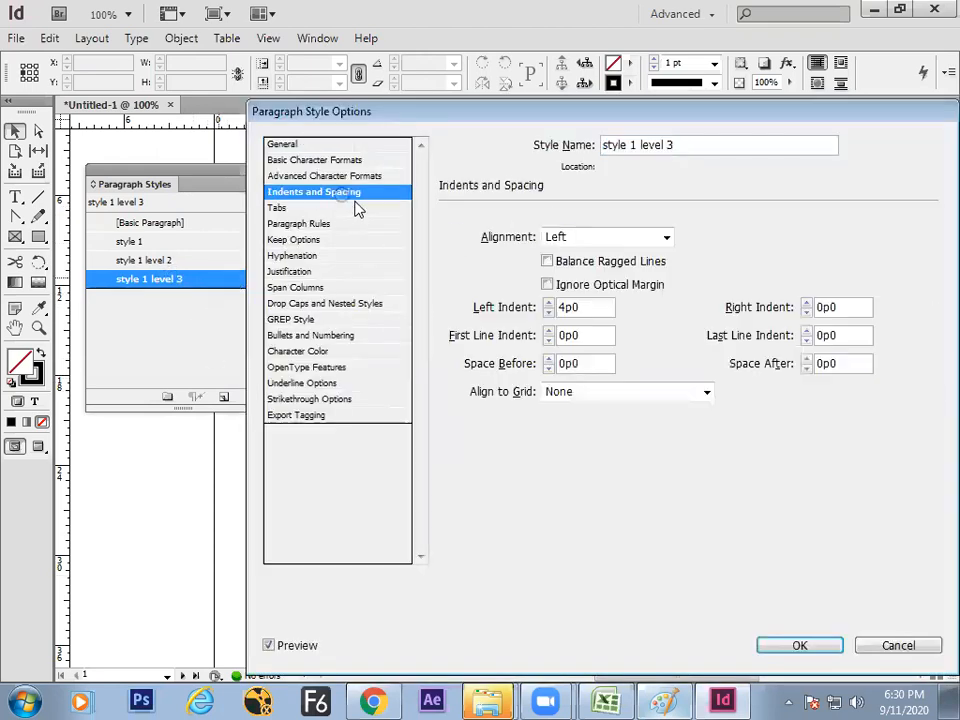
click(550, 301)
click(549, 301)
click(549, 302)
click(549, 302)
click(799, 645)
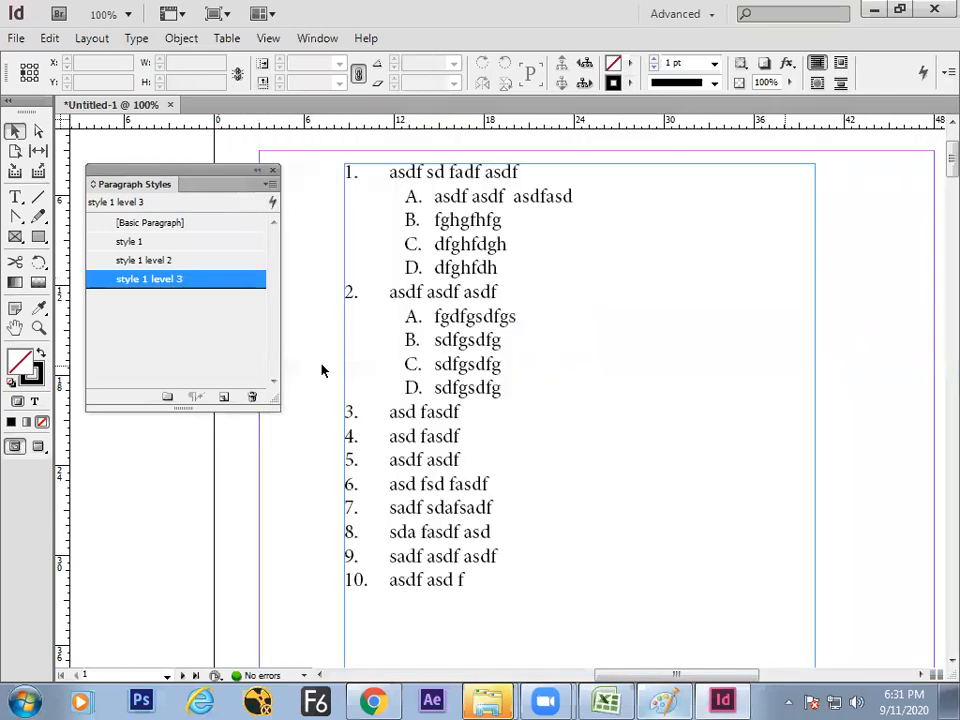
- Apply the "style 1 level 3" paragraph style to the "dfghfdgh" line under the first list item and deselect everything
click(15, 197)
click(472, 244)
click(150, 279)
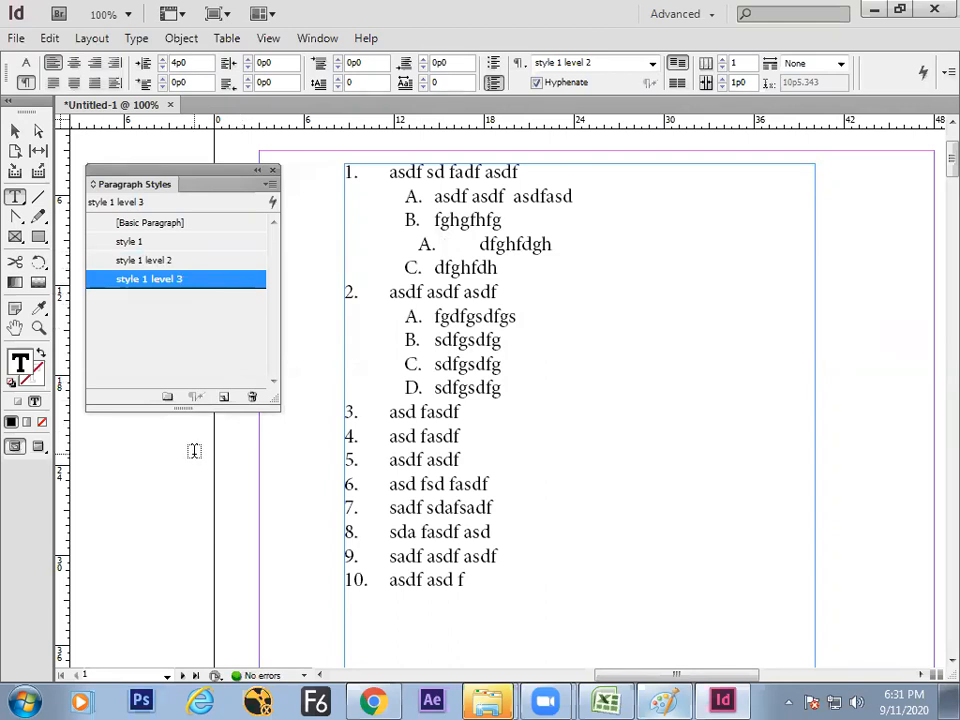
key(Escape)
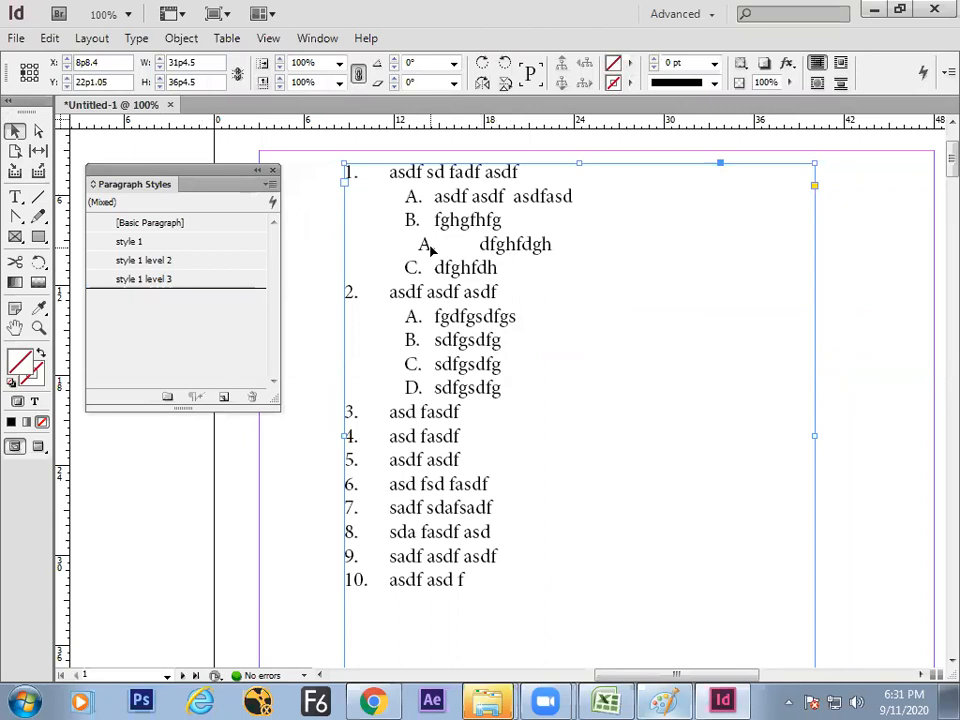
click(193, 150)
click(212, 314)
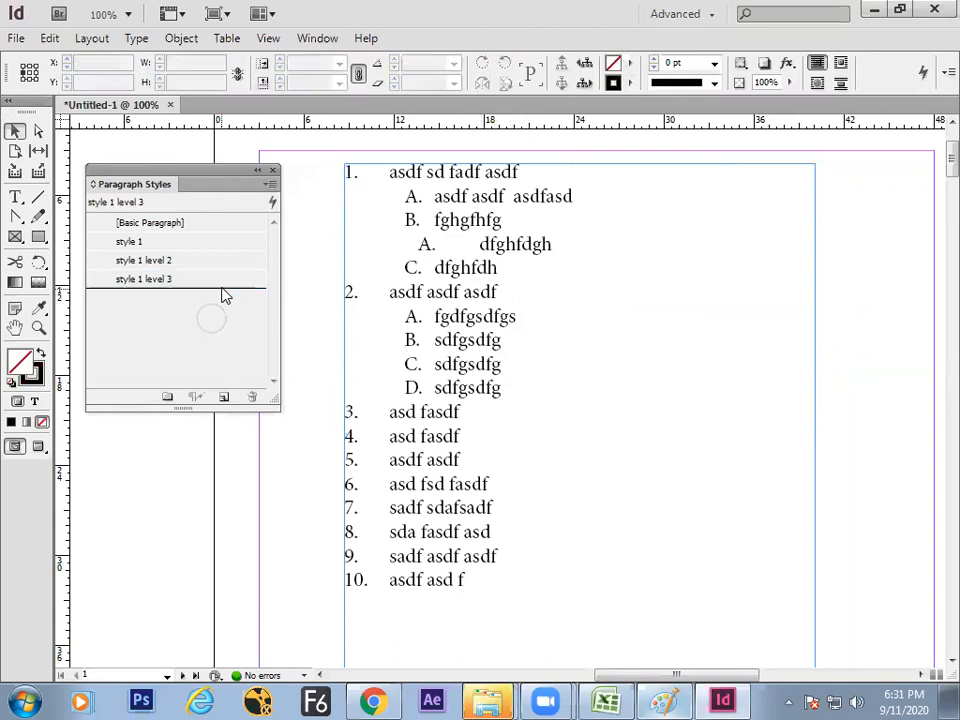
- Change the numbering format of the "style 1 level 3" paragraph style to a, b, c, d..
double_click(230, 280)
click(310, 335)
click(800, 645)
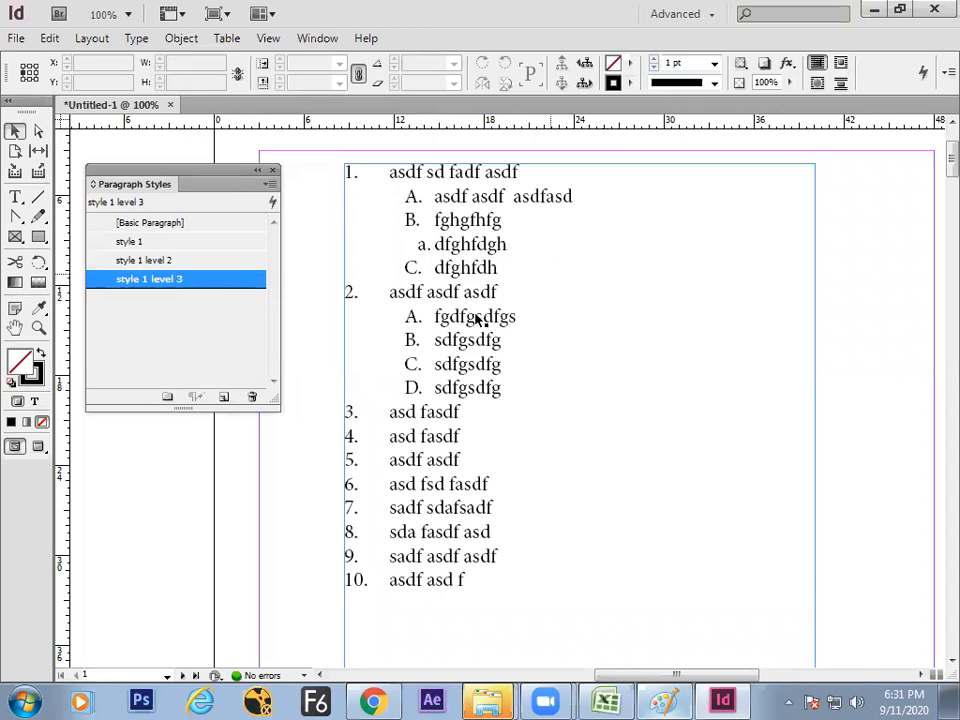
click(167, 459)
click(155, 469)
- Set the left indent of the "style 1 level 3" paragraph style to 11p0
double_click(247, 282)
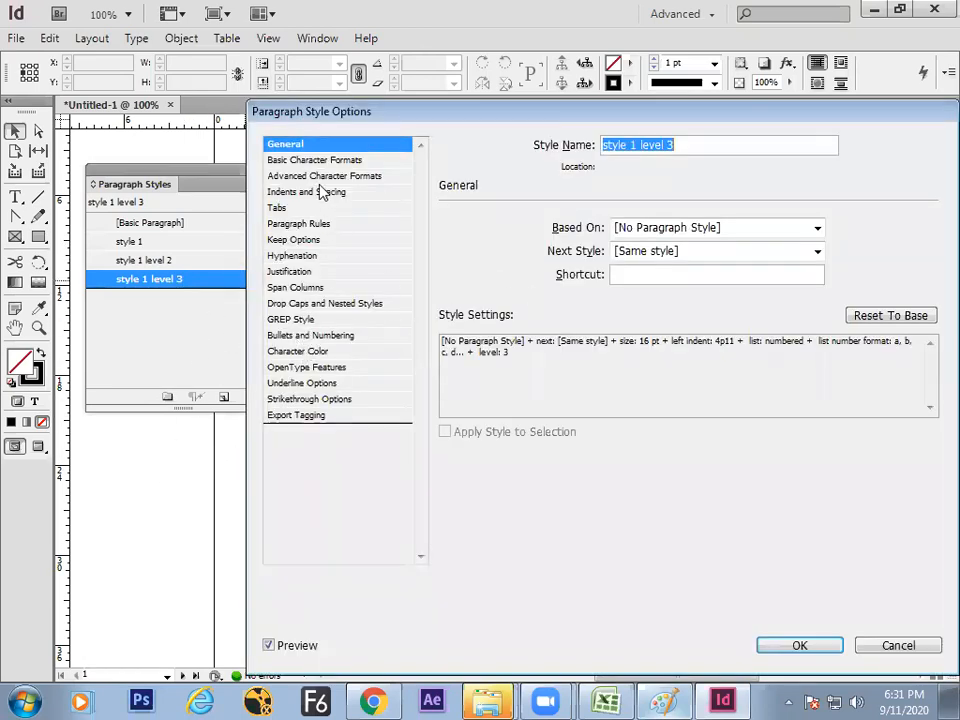
click(320, 192)
drag(330, 111, 293, 326)
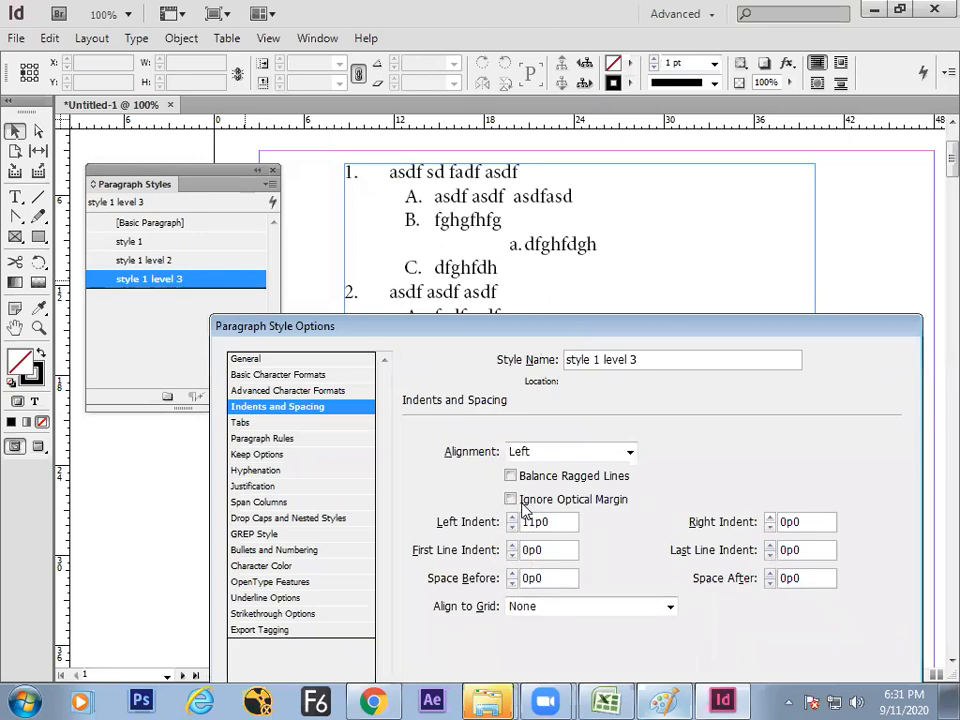
drag(560, 337, 577, 183)
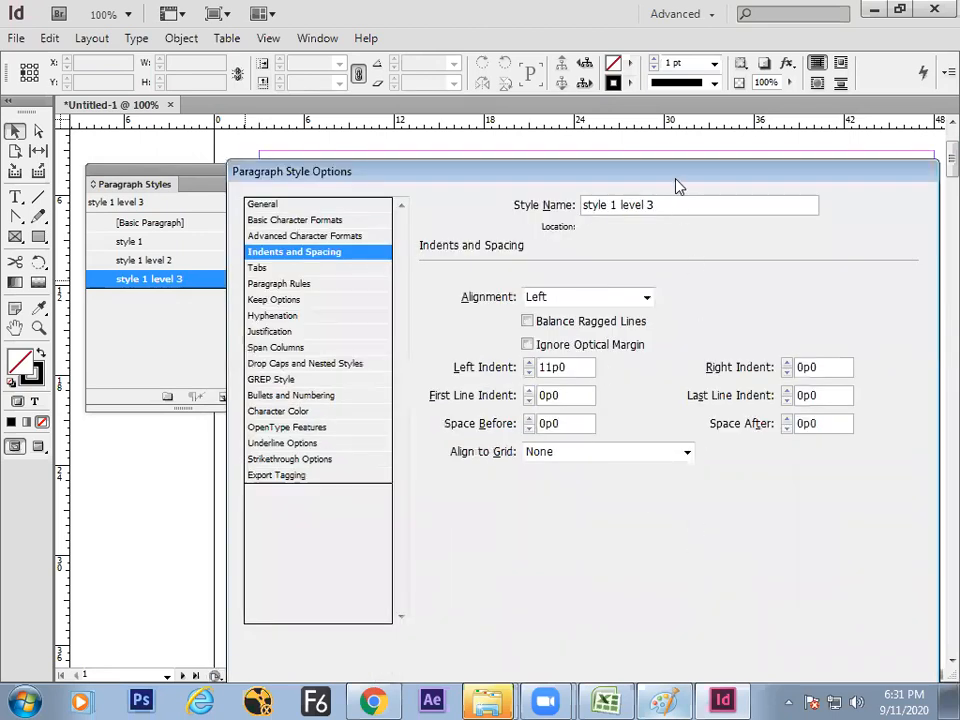
drag(676, 186, 659, 34)
click(765, 577)
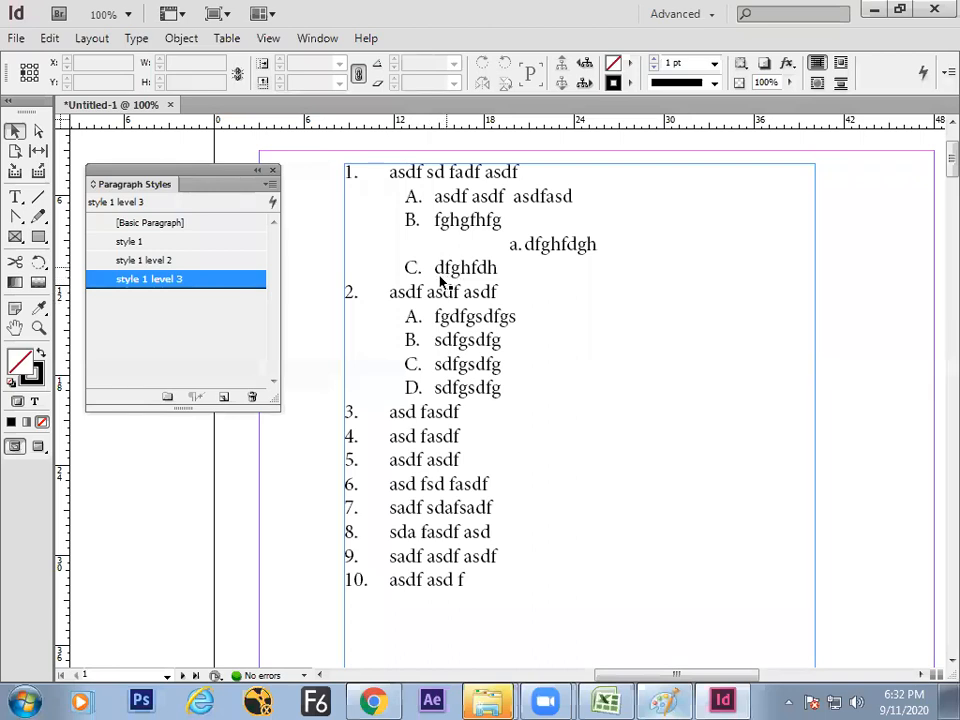
- Set the space before of the "style 1" paragraph style to 3p0
double_click(160, 243)
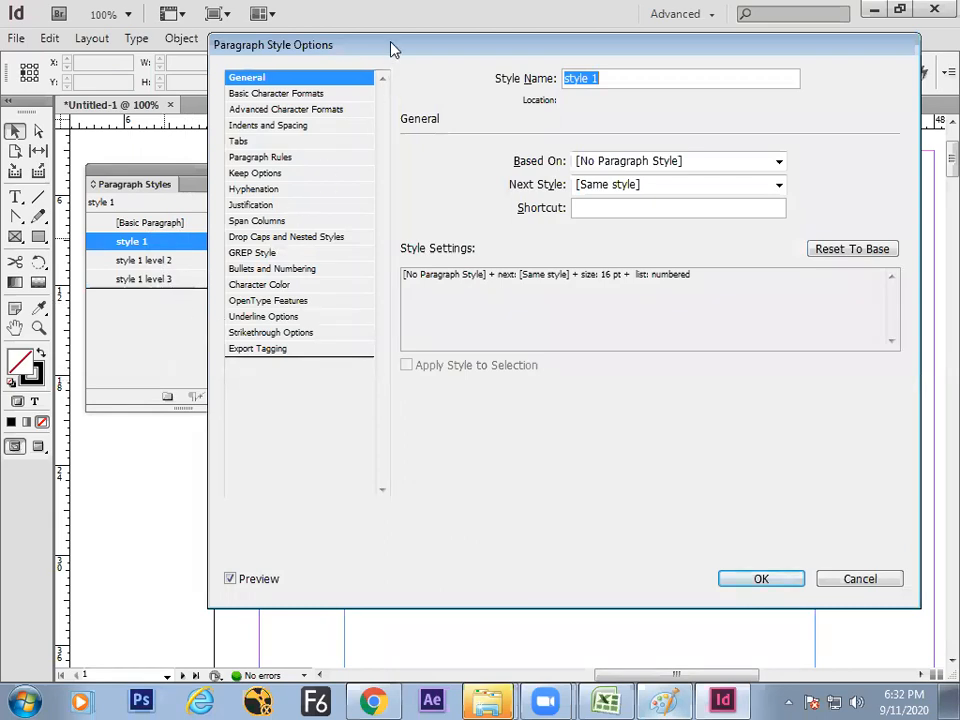
drag(392, 49, 493, 257)
click(408, 333)
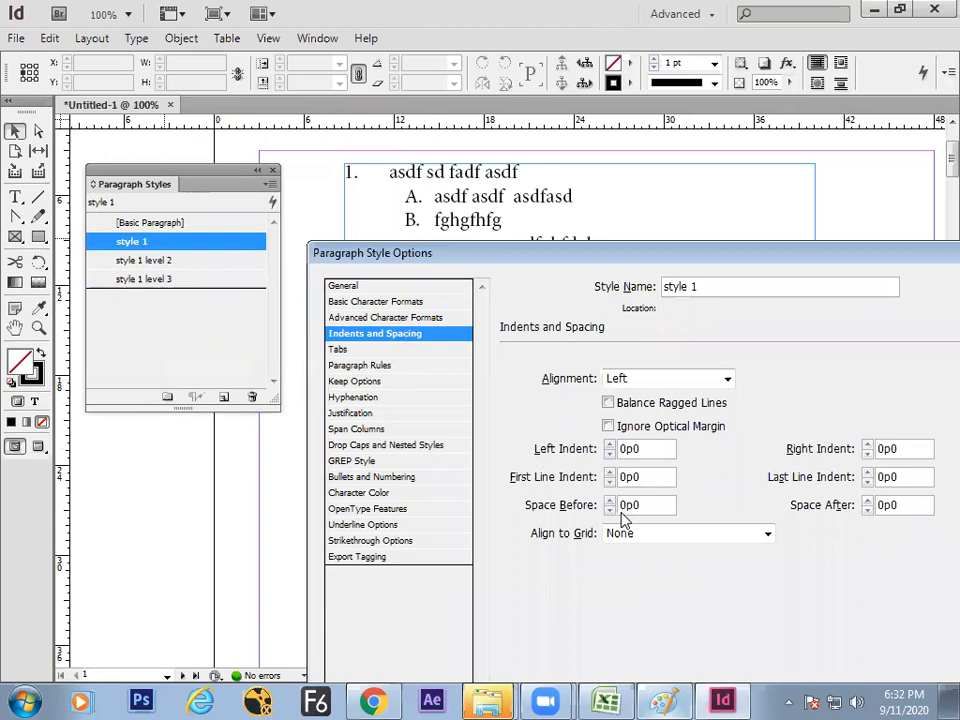
drag(530, 255, 722, 179)
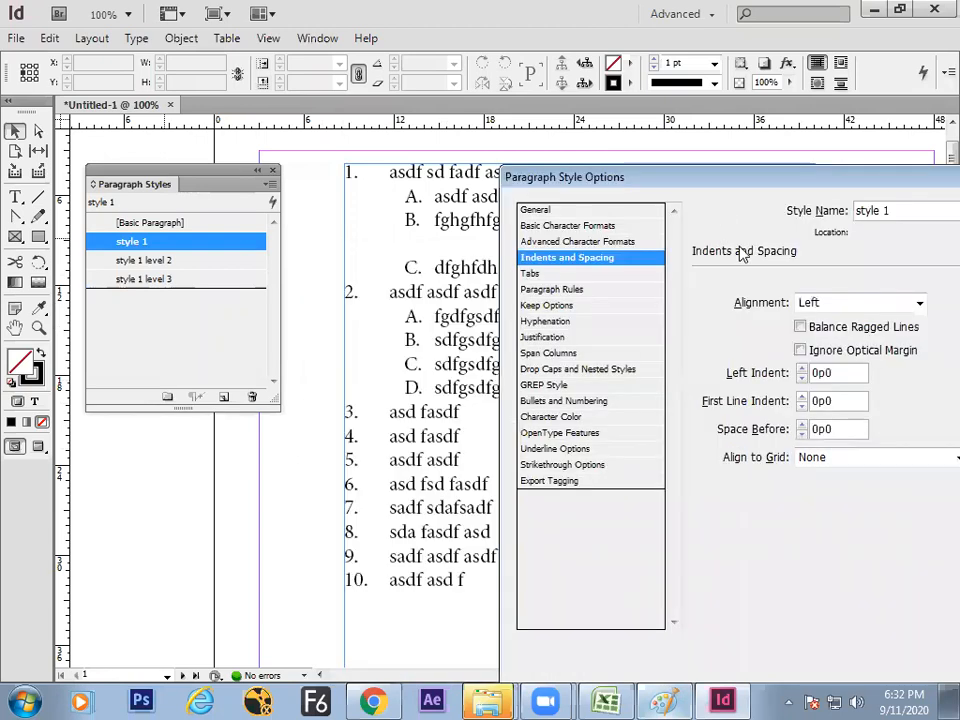
shift+click(801, 425)
shift+click(801, 425)
shift+click(801, 425)
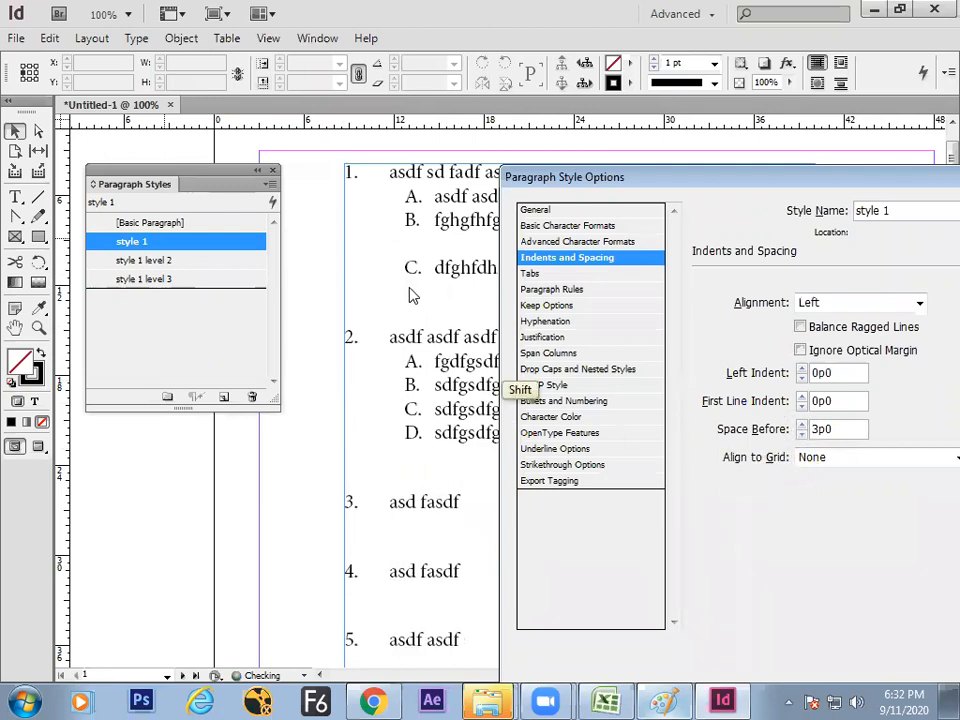
drag(638, 180, 364, 20)
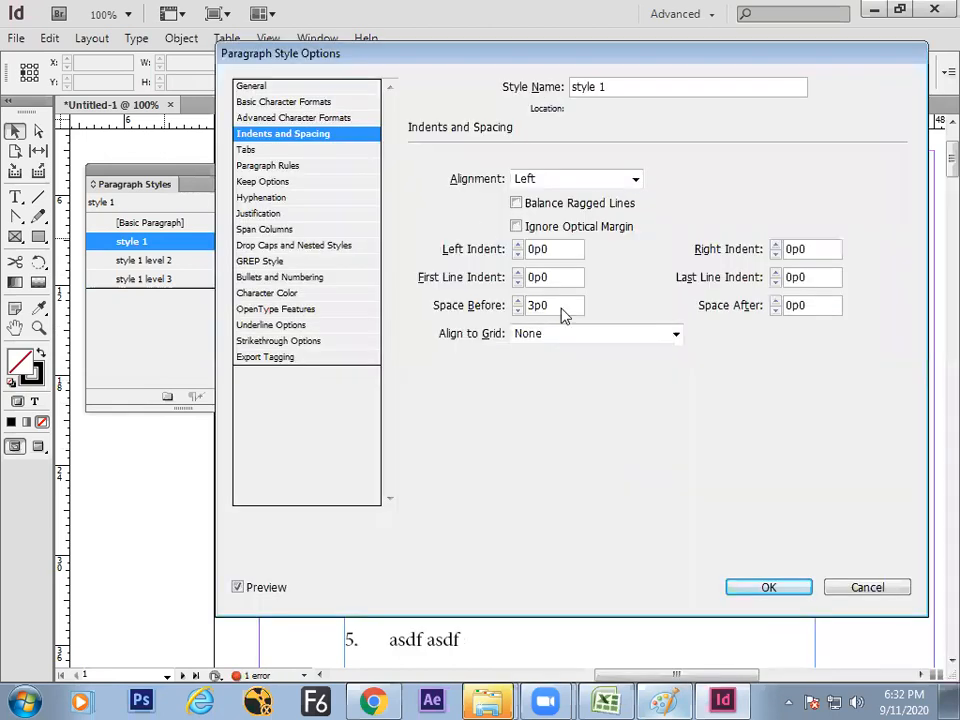
click(771, 583)
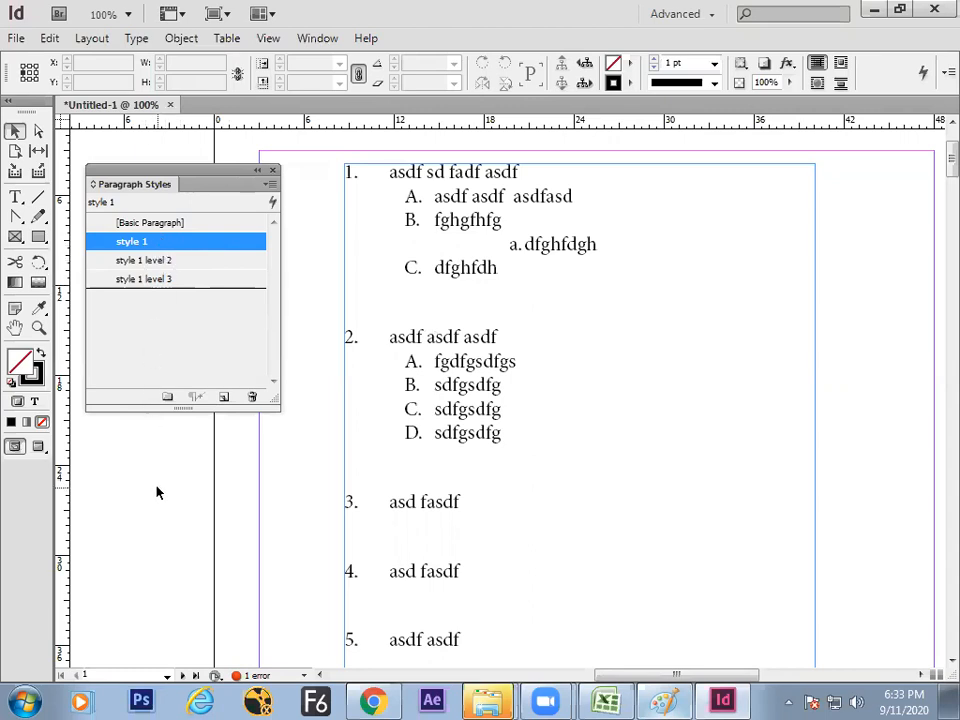
- Rename the "style 1" paragraph style to "style 1 level 1"
double_click(168, 262)
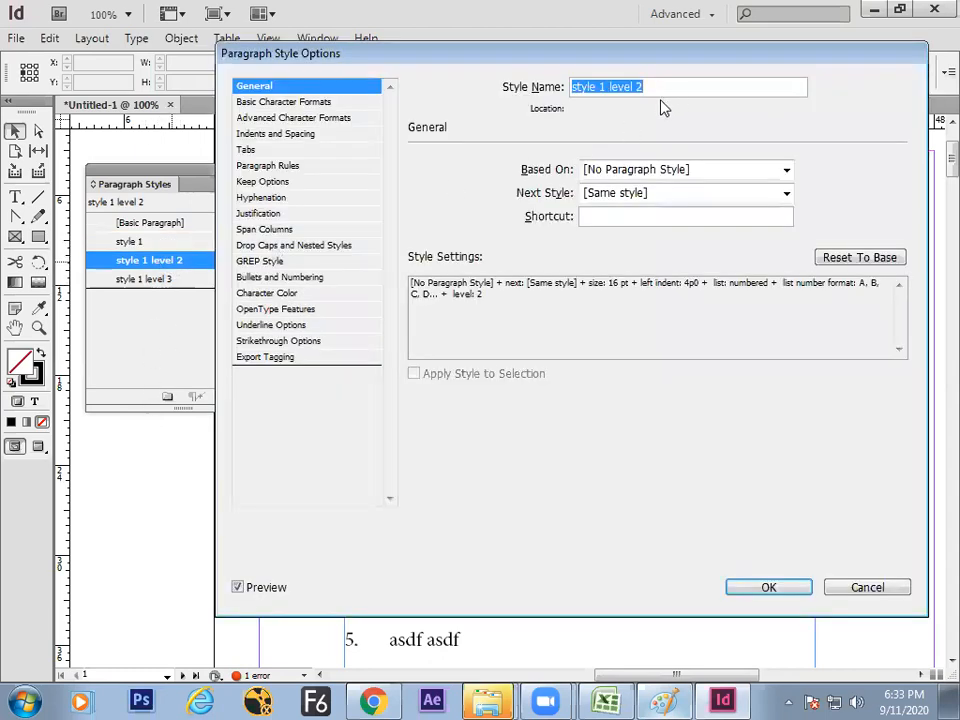
click(870, 588)
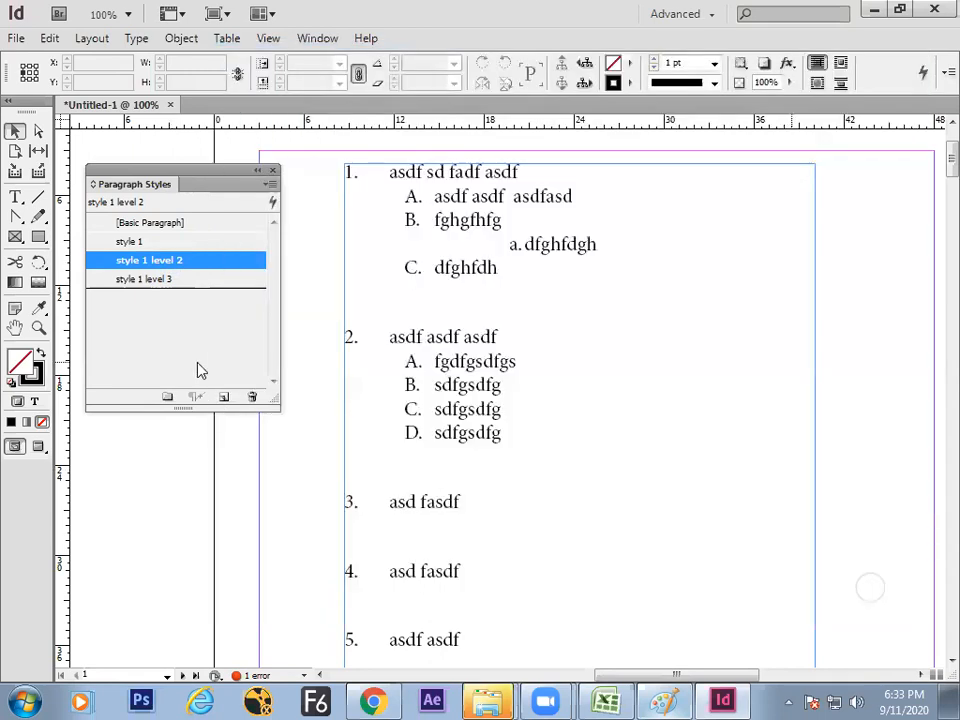
double_click(158, 242)
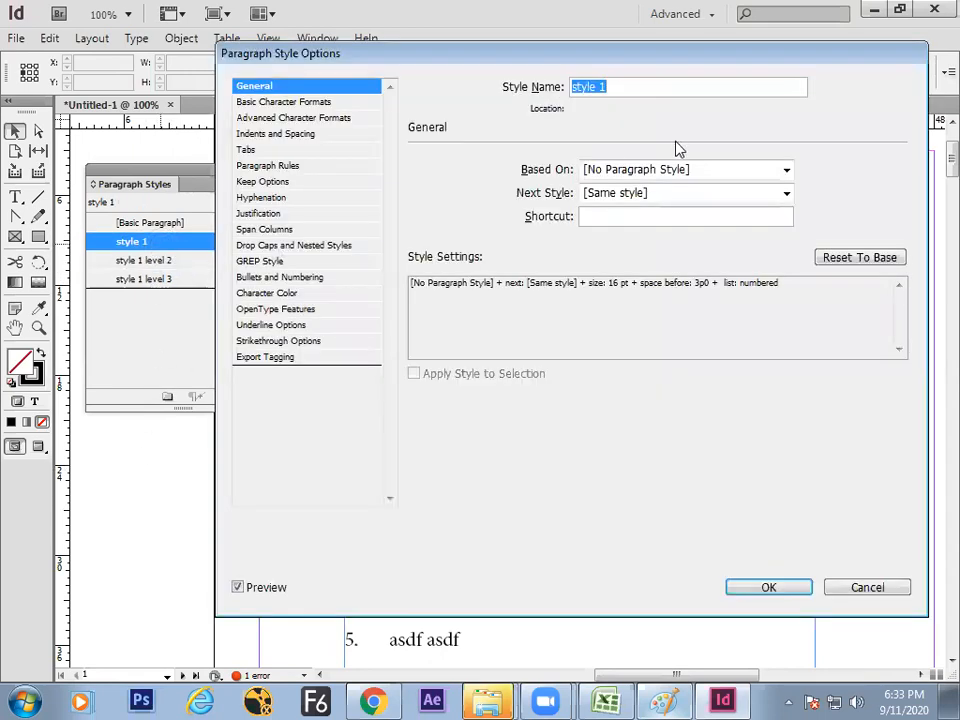
click(606, 87)
text(level 1)
key(Return)
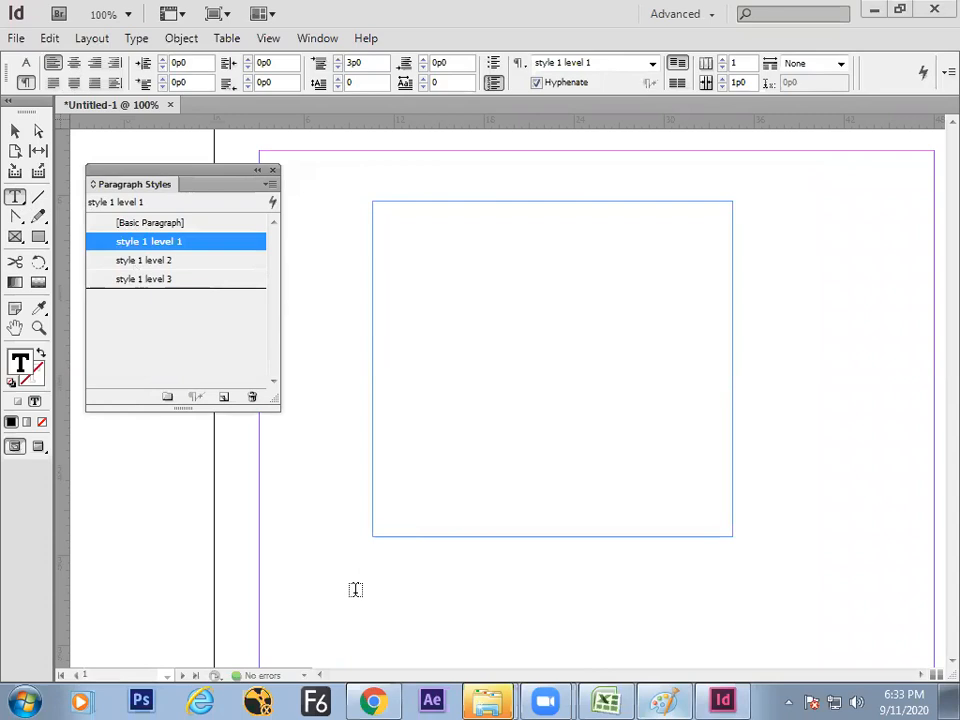
- Switch to Chrome and search Google for "question paper multichoice" in a new tab
click(372, 700)
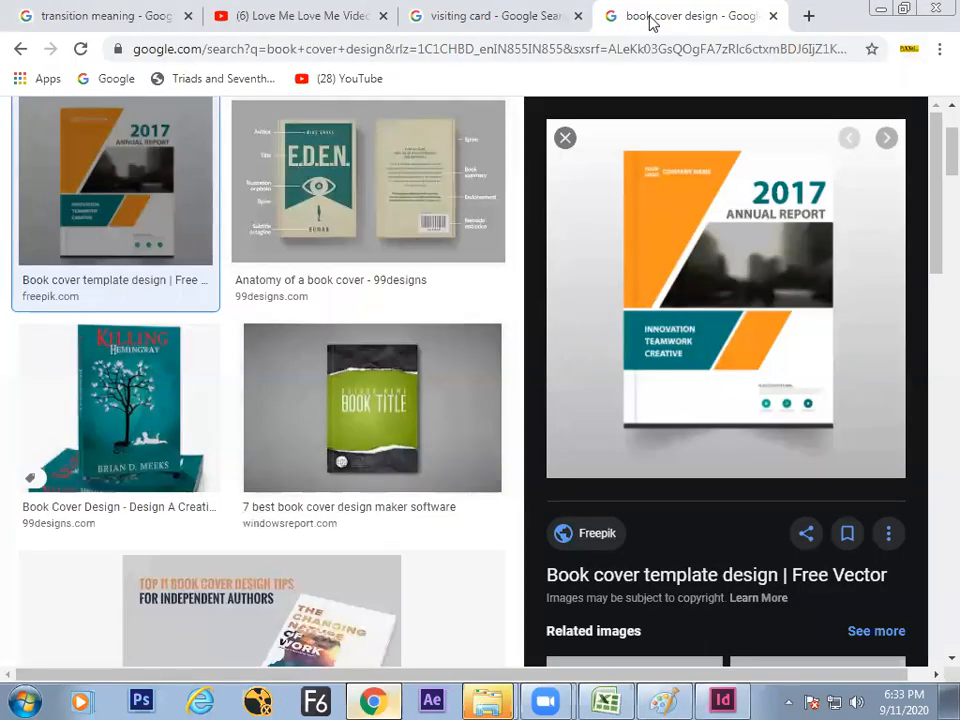
click(808, 16)
click(705, 55)
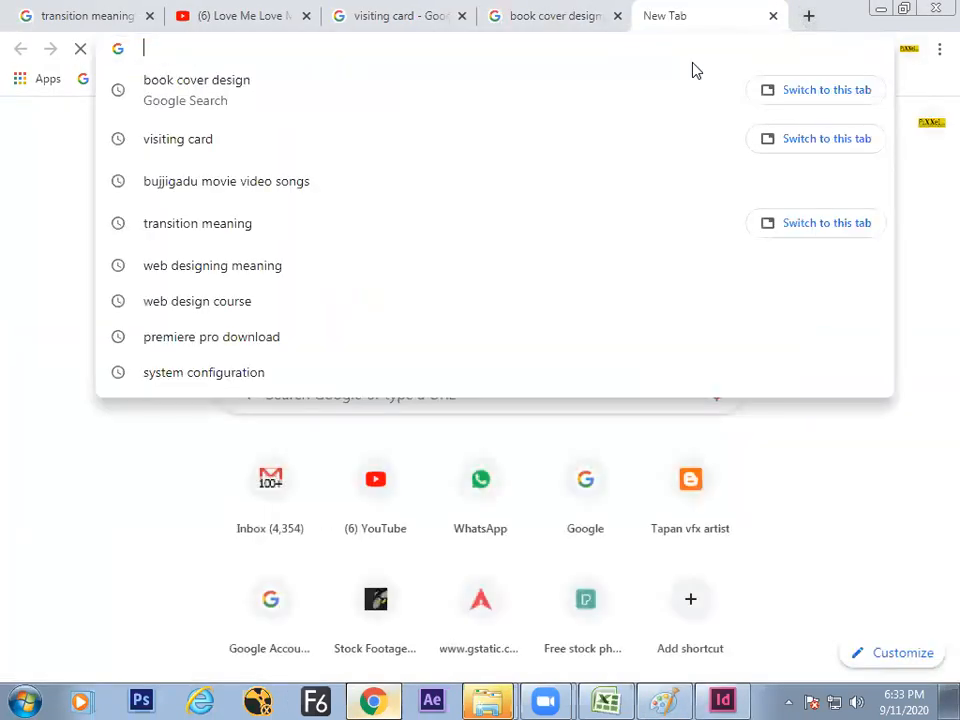
text(question paper multich)
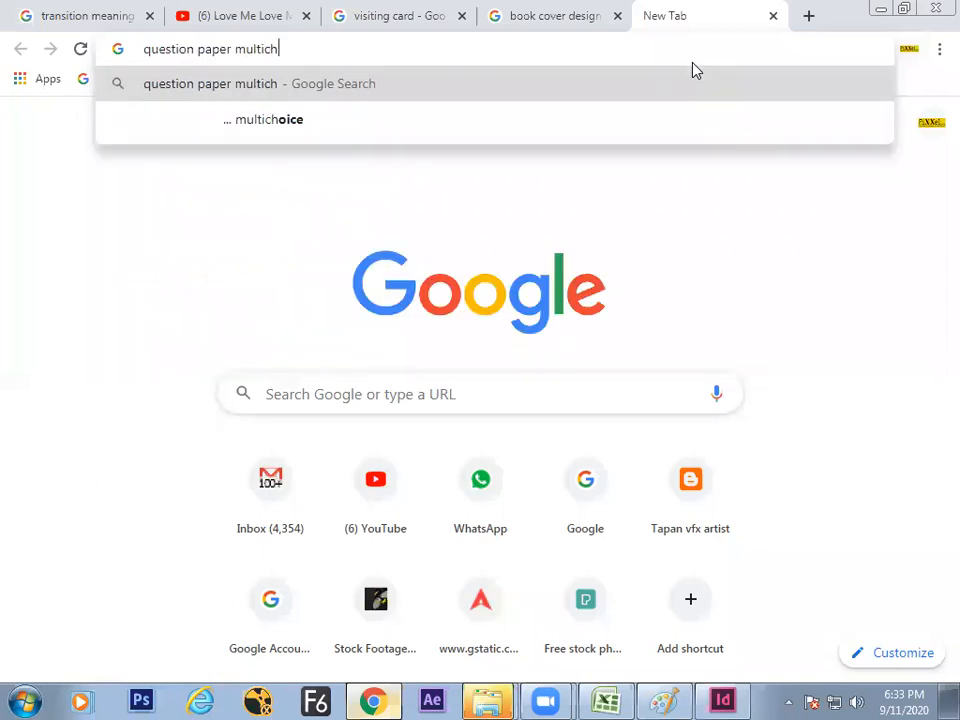
key(Down)
key(Return)
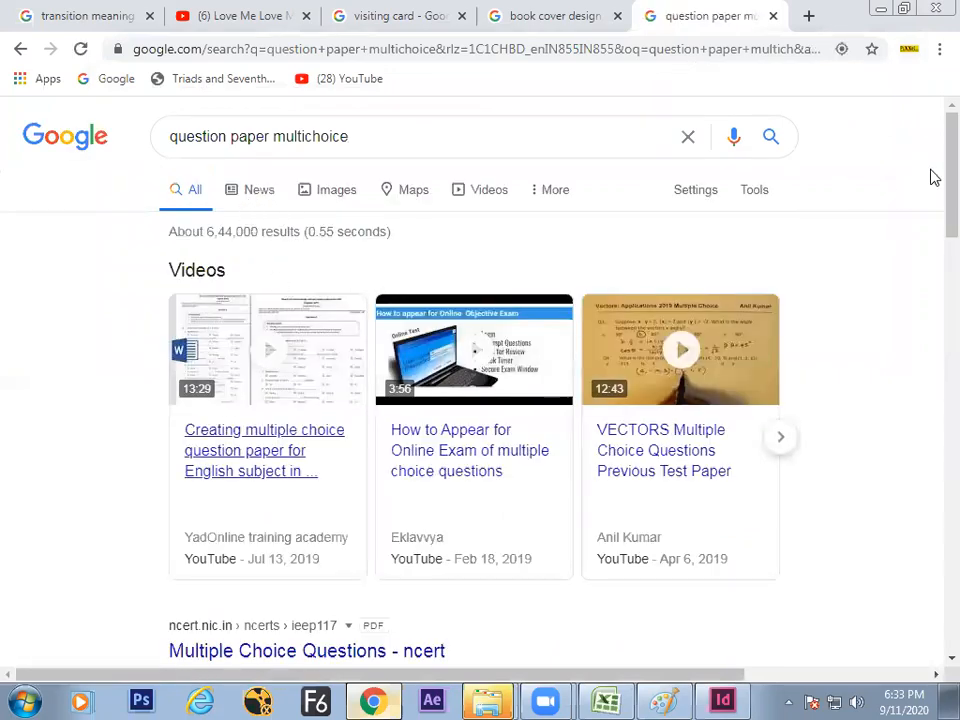
- Open the "Multiple Choice Questions - ncert" PDF from the search results and find its first questions
scroll(932, 216, down, 5)
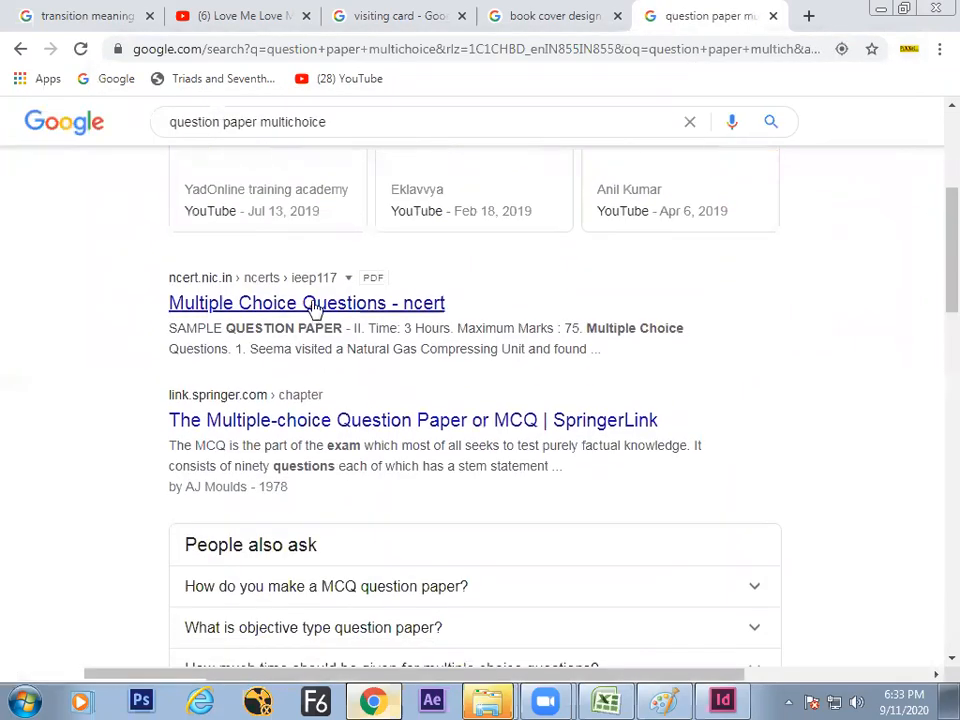
click(312, 306)
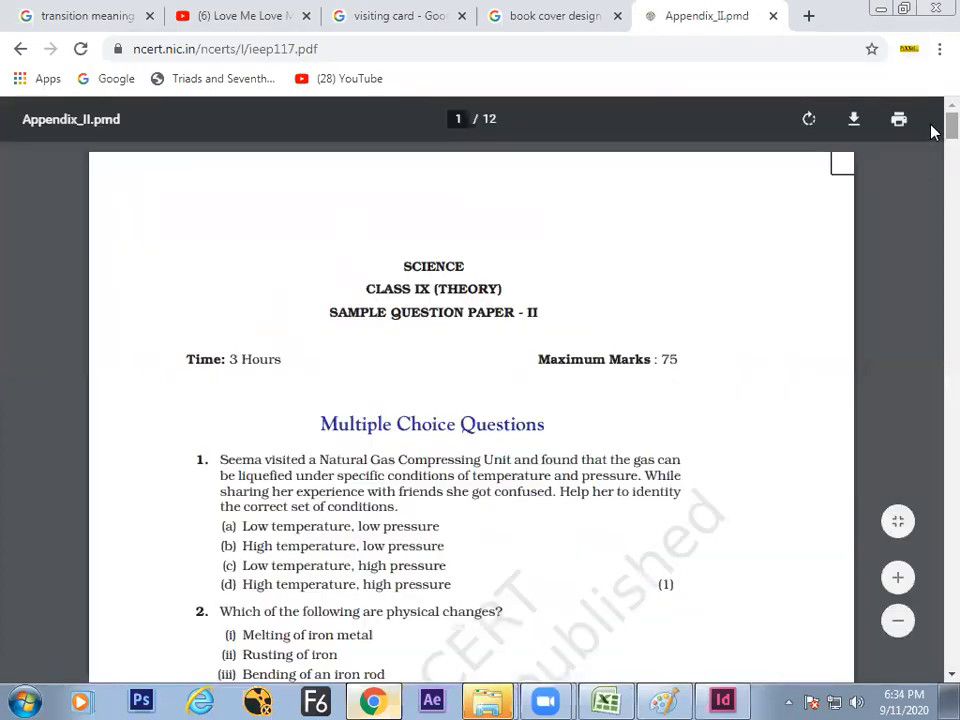
scroll(932, 145, down, 6)
scroll(932, 145, up, 3)
scroll(932, 145, up, 2)
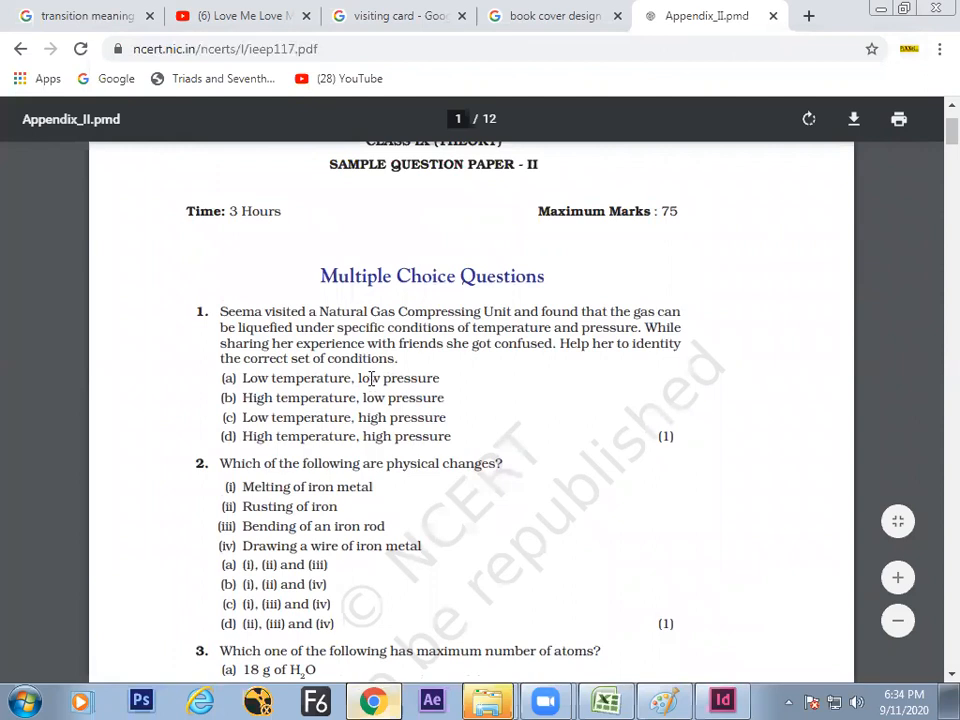
- Copy the full wording of question 1 from the PDF, without its answer options
shift+click(223, 313)
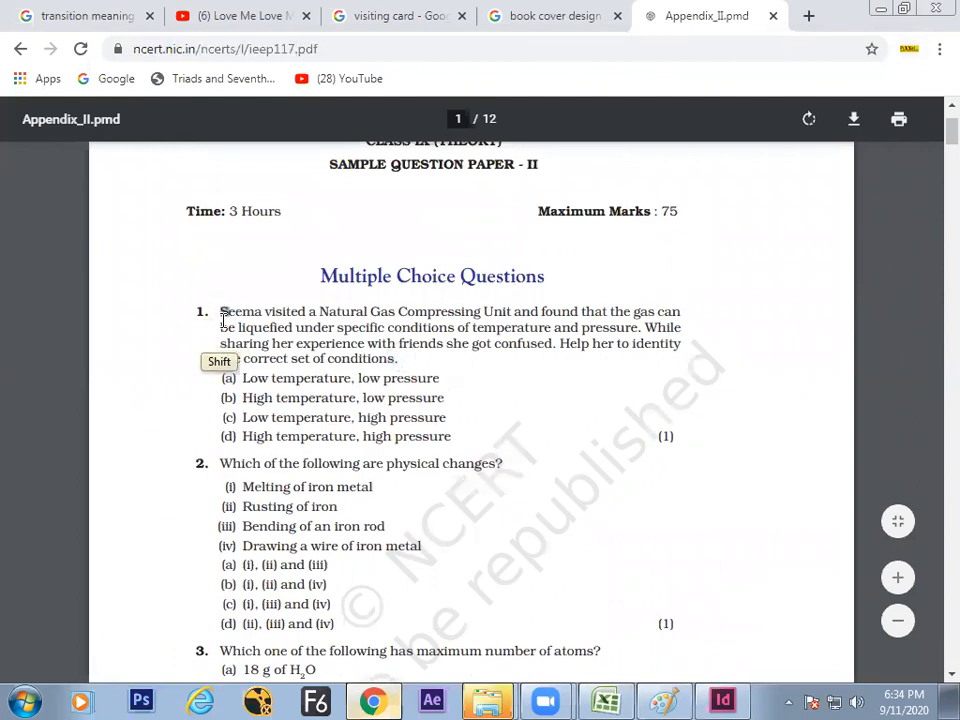
drag(405, 358, 219, 306)
key(ctrl+c)
key(alt+Tab)
key(alt+Tab)
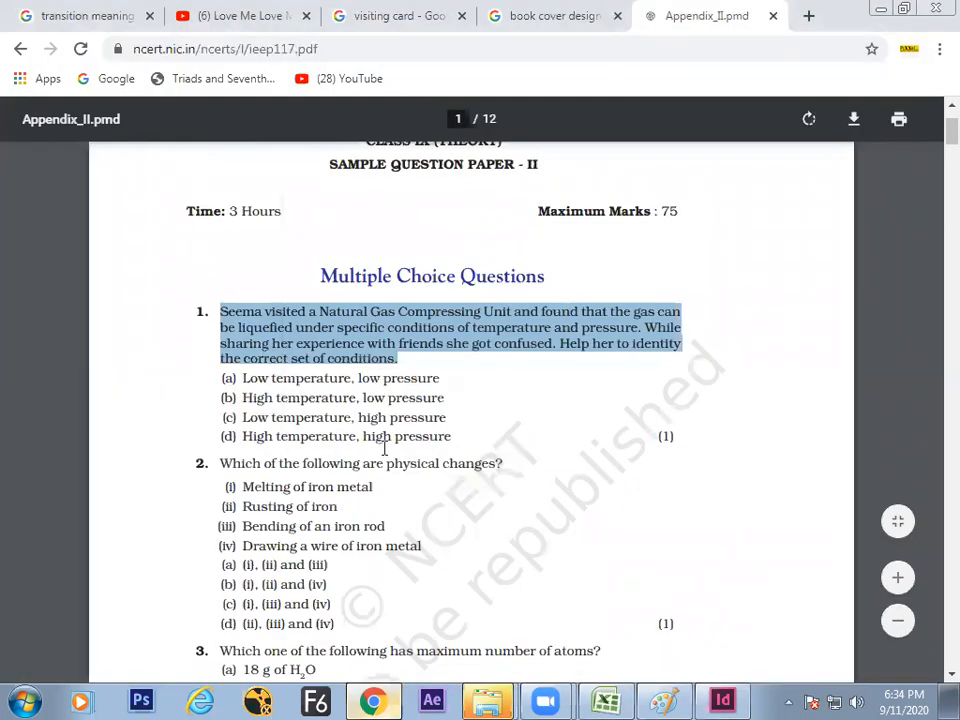
- Switch to InDesign, paste question 1 into the text frame, and join its broken lines into a single numbered paragraph
key(alt+Tab)
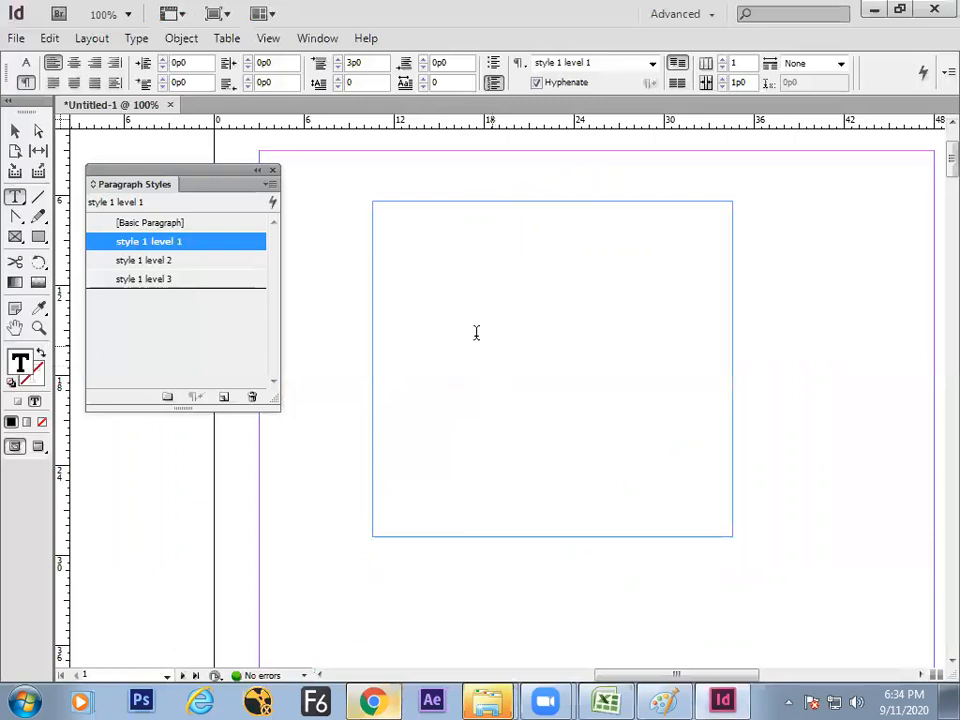
key(ctrl+v)
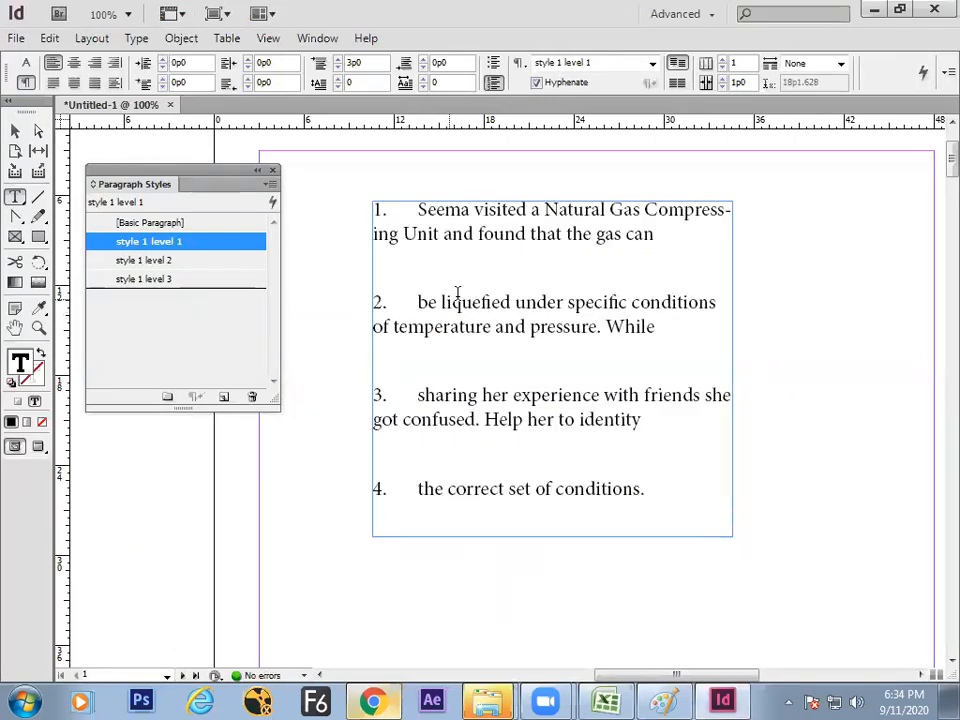
click(667, 240)
key(Delete)
click(541, 284)
key(Delete)
click(436, 331)
key(Delete)
- Start a new paragraph below question 1 and apply the "style 1 level 2" paragraph style to it
click(666, 340)
key(Return)
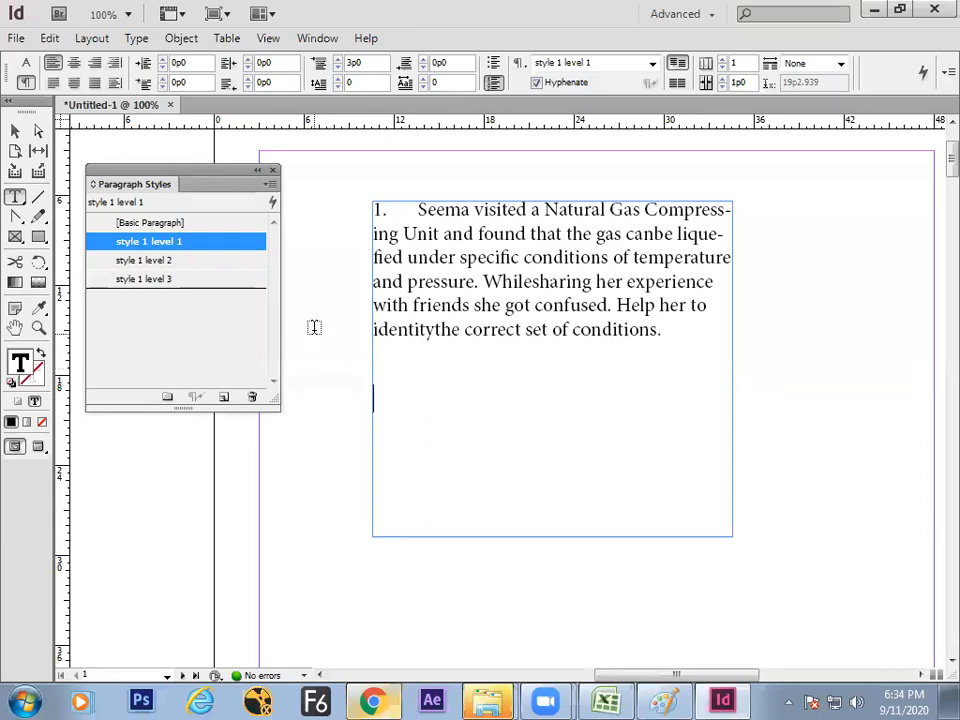
click(217, 264)
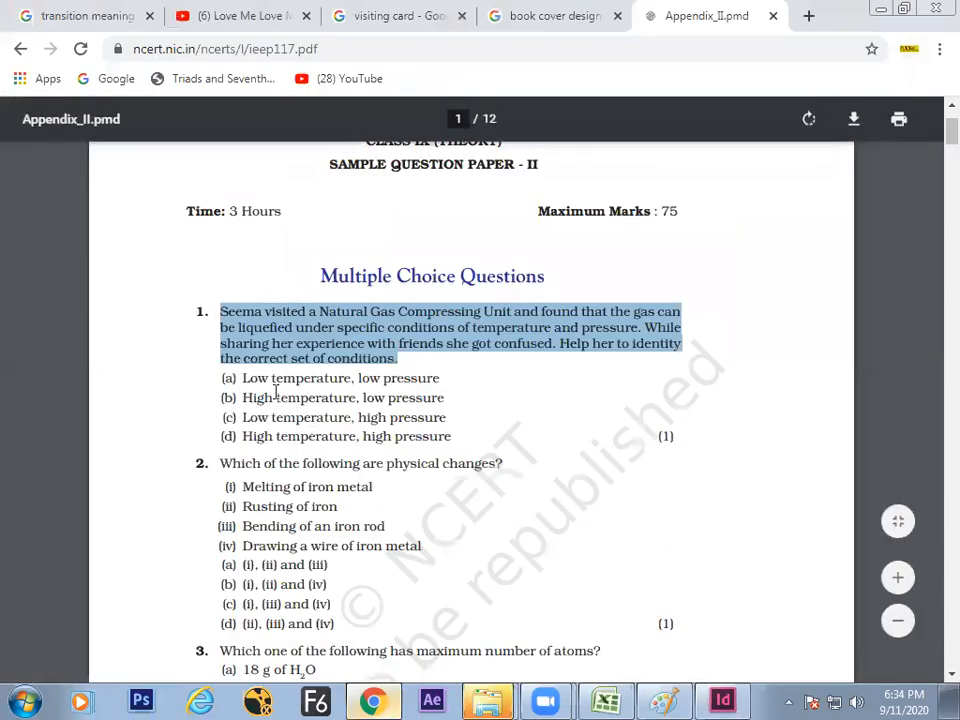
- Copy option (a) "Low temperature, low pressure" from the PDF and paste it as the first level 2 item in InDesign
click(243, 377)
shift+click(457, 438)
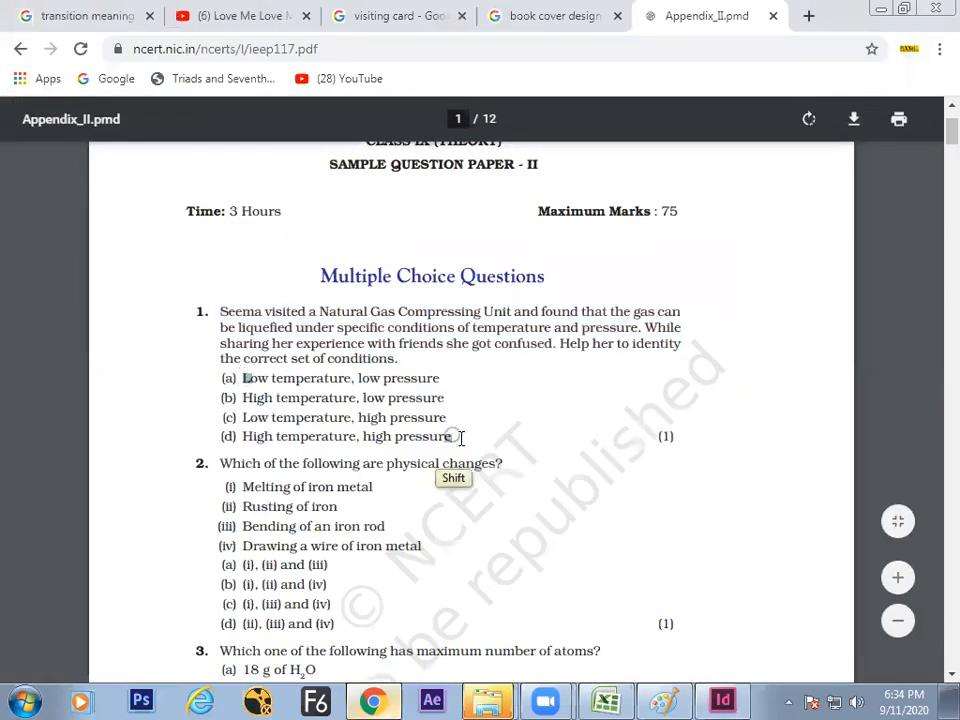
click(446, 379)
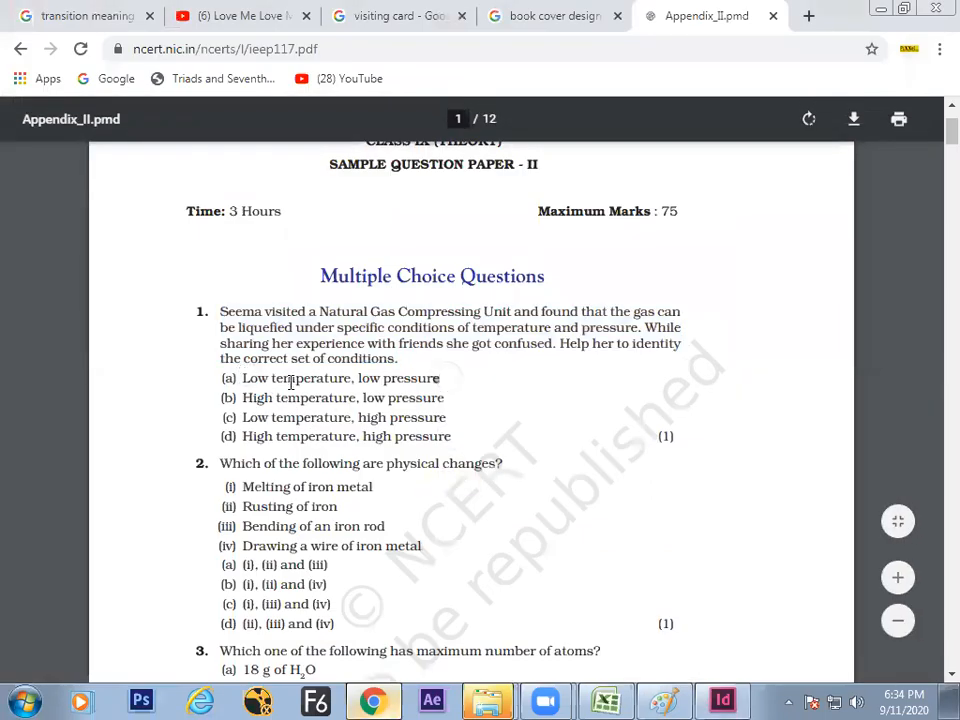
shift+click(244, 379)
drag(446, 378, 240, 377)
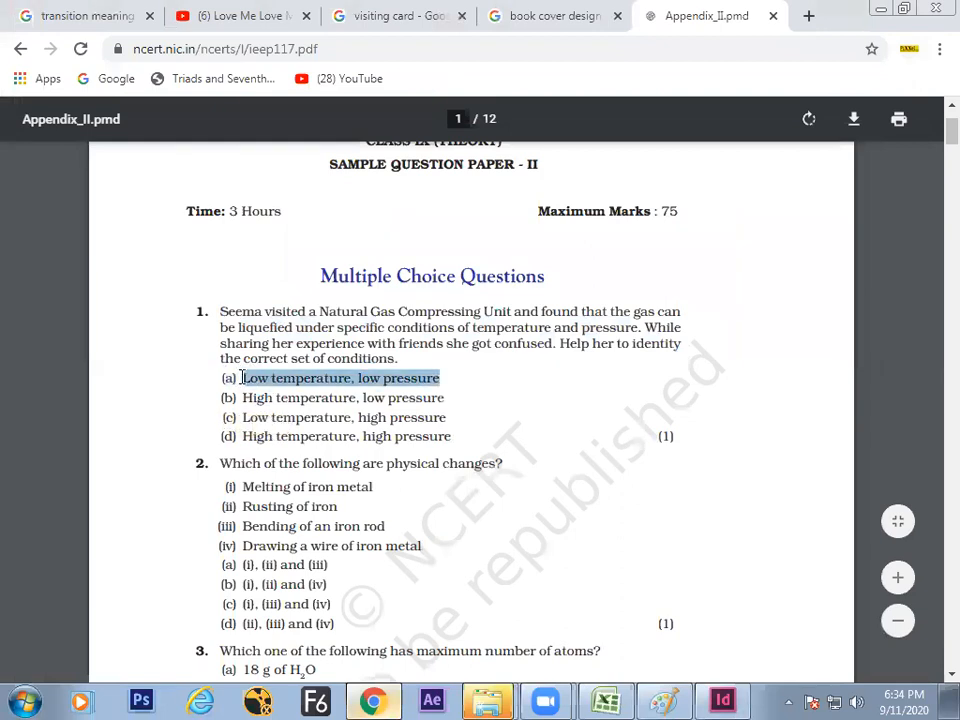
key(ctrl+c)
key(alt+Tab)
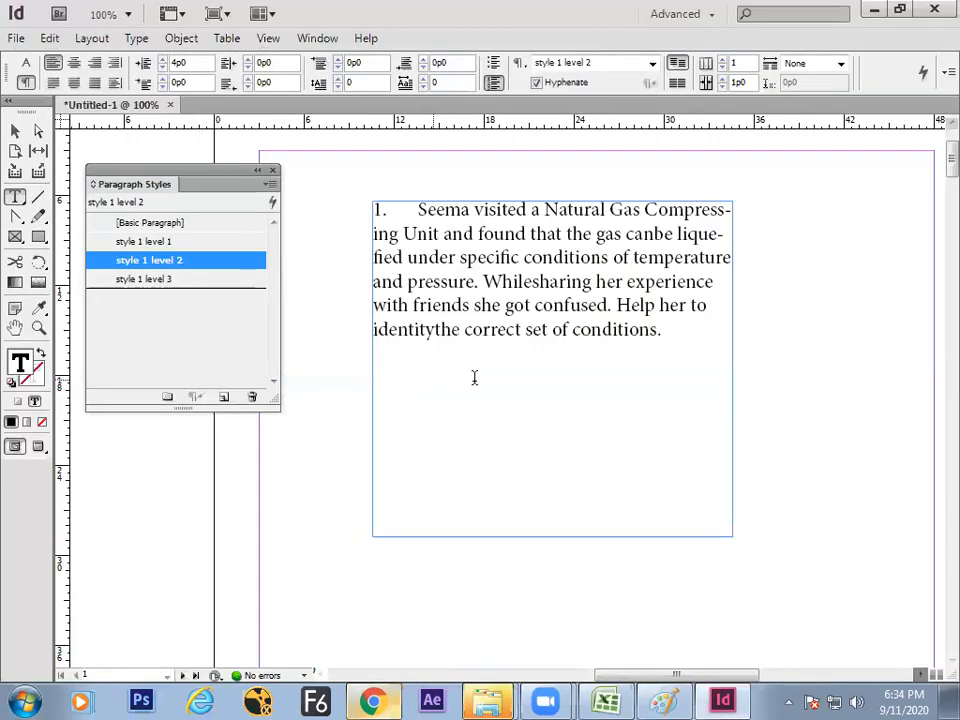
key(ctrl+v)
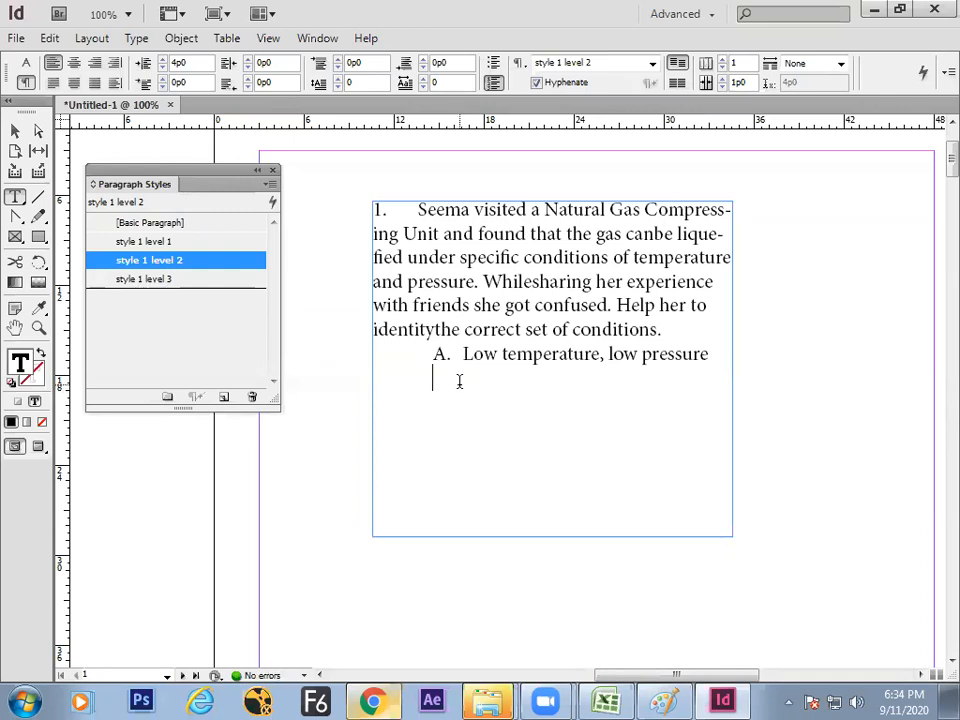
- Copy option (b) "High temperature, low pressure" from the PDF in Chrome and paste it below the first option in InDesign
key(alt+Tab)
click(457, 392)
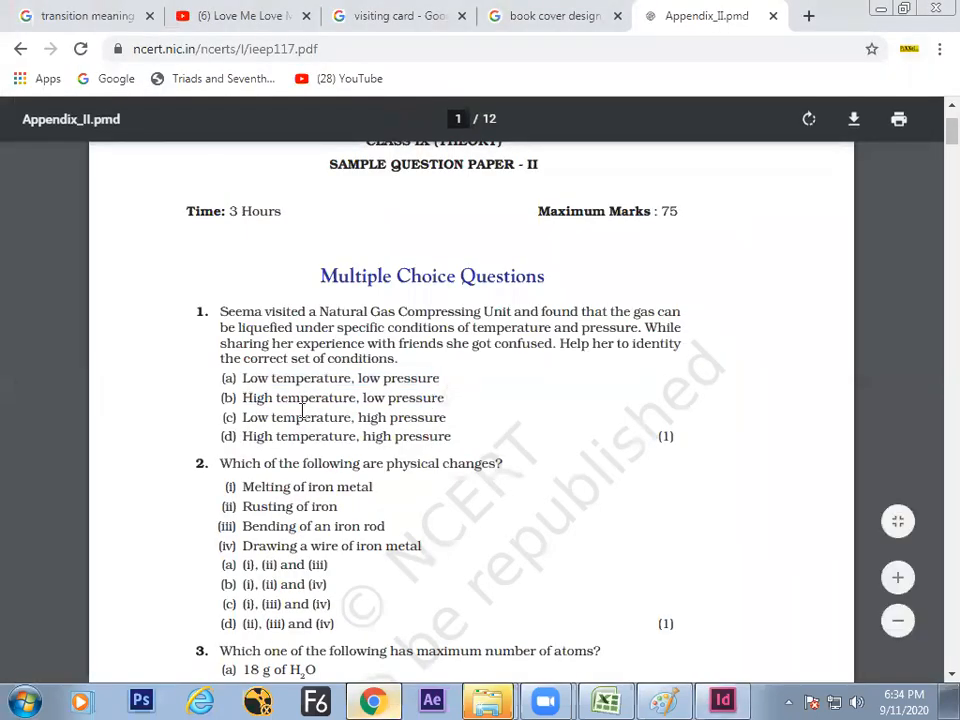
drag(244, 400, 311, 404)
drag(446, 399, 250, 397)
key(ctrl+c)
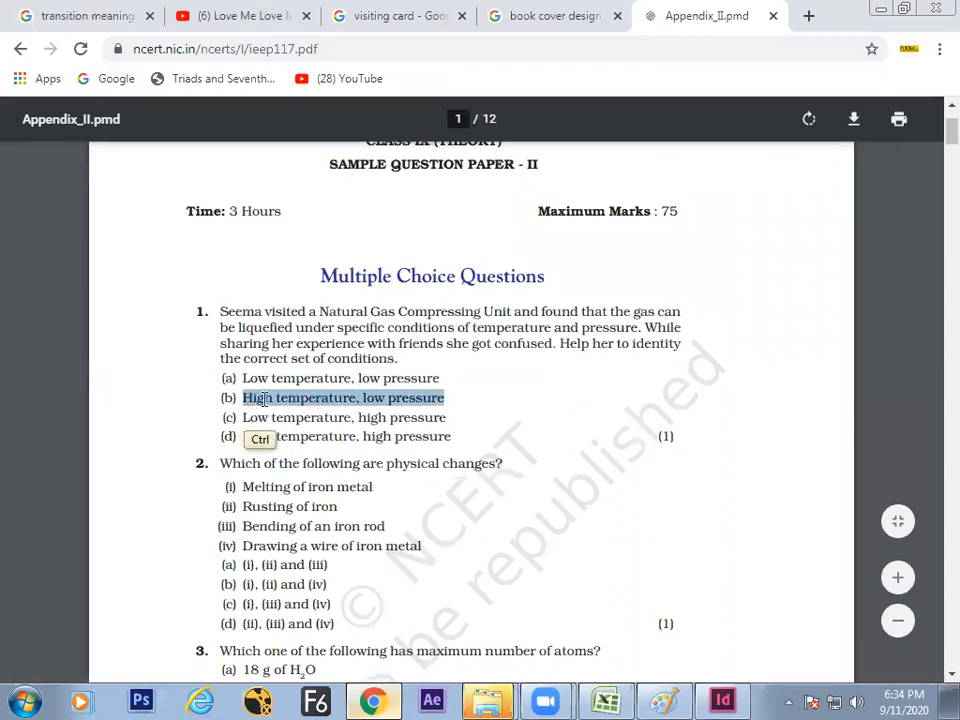
key(alt+Tab)
key(ctrl+v)
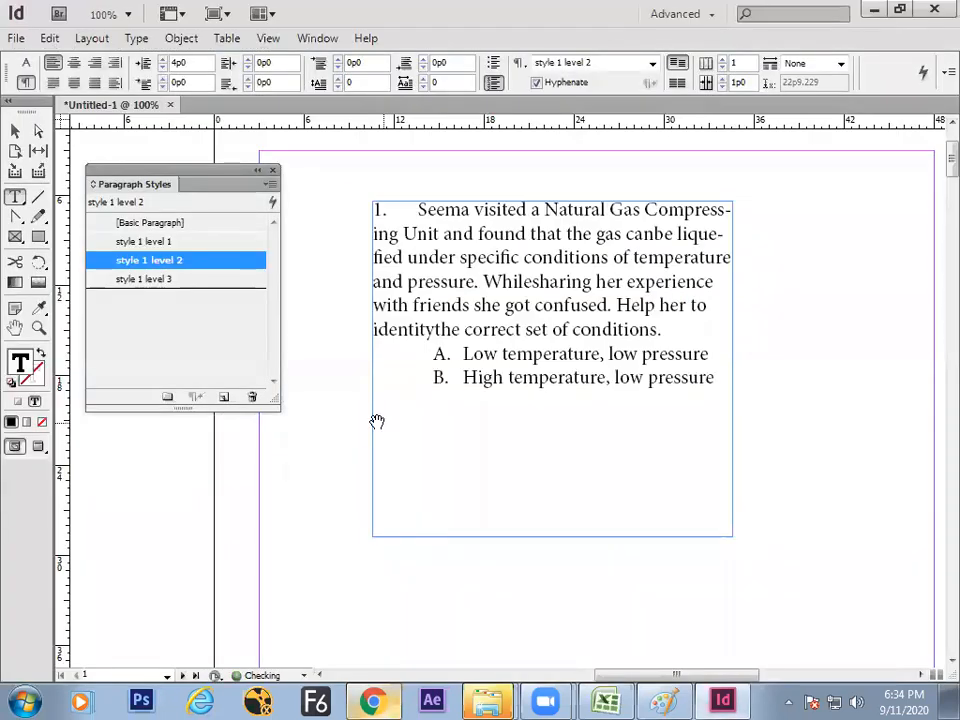
- Copy option (c) "Low temperature, high pressure" from the PDF in Chrome and paste it as a new item in InDesign
key(alt+Tab)
drag(449, 421, 242, 419)
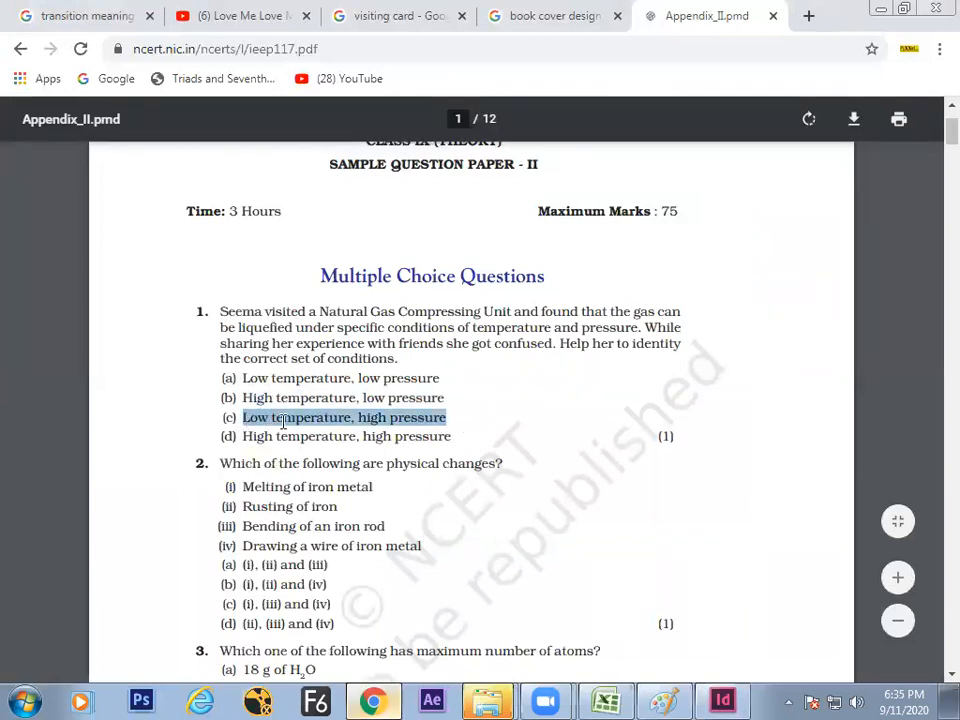
key(ctrl+c)
key(alt+Tab)
key(Return)
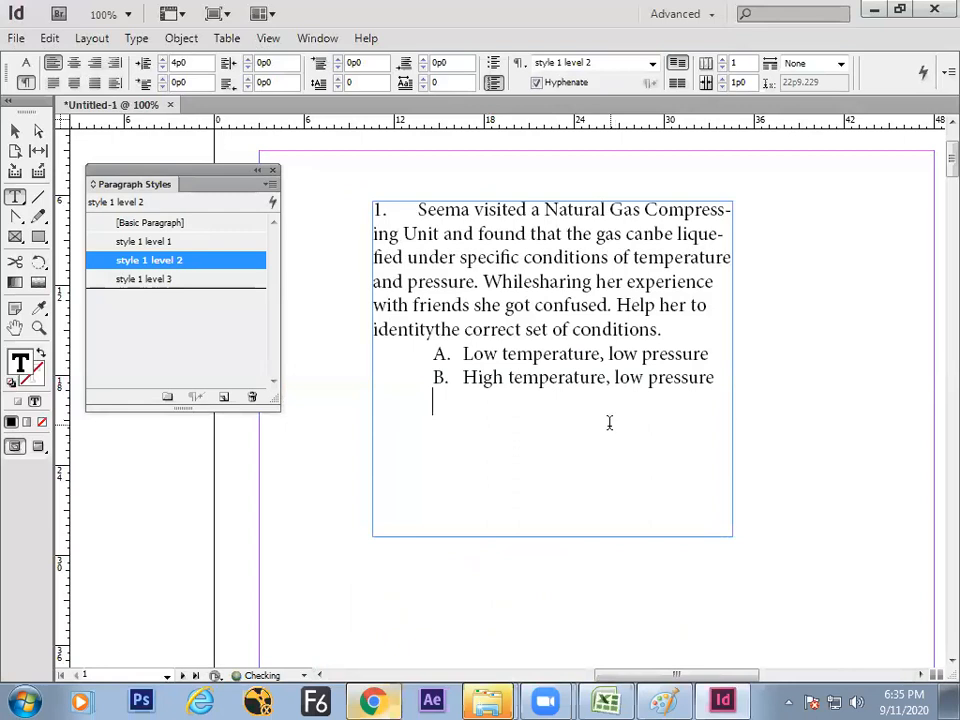
key(ctrl+v)
- Copy option (d) "High temperature, high pressure" from the PDF in Chrome and paste it as the last item in InDesign
key(alt+Tab)
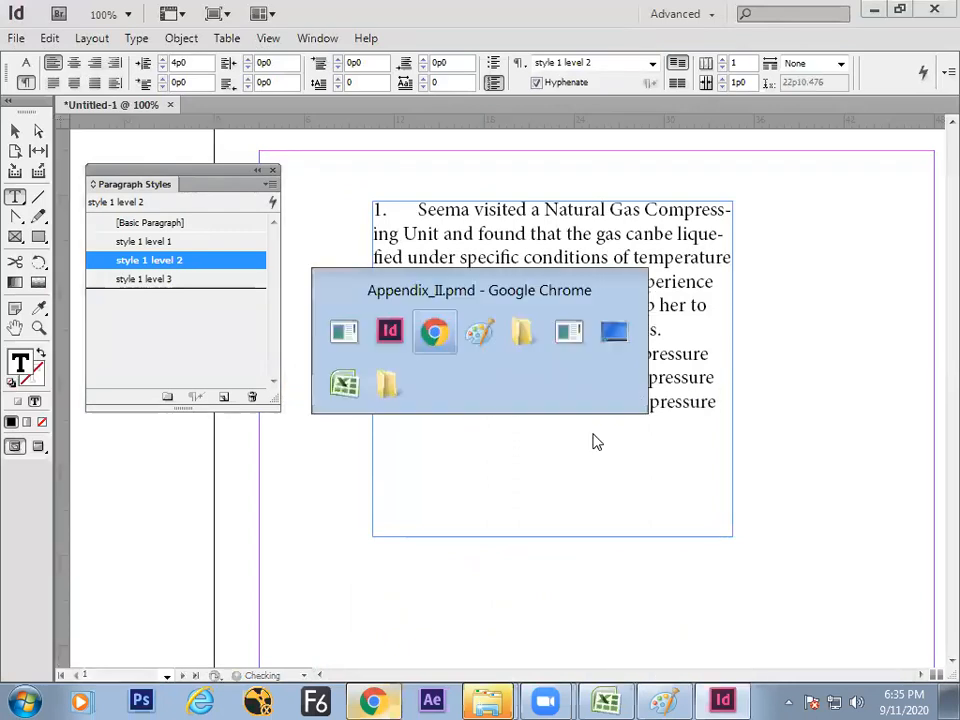
drag(463, 436, 253, 436)
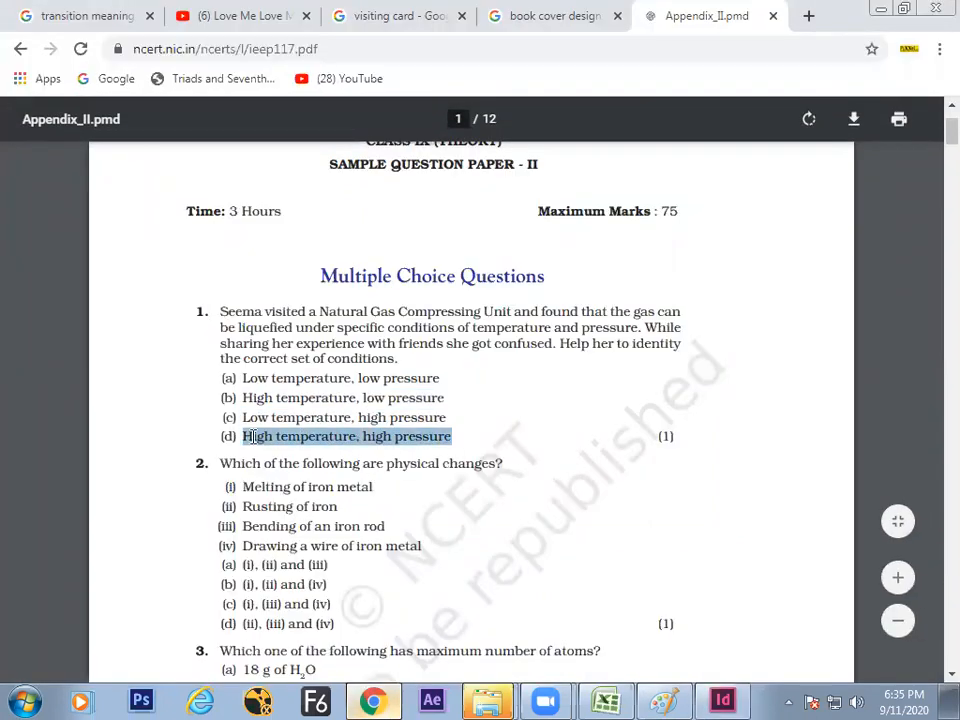
key(ctrl+c)
key(alt+Tab)
key(Return)
key(ctrl+v)
- Enlarge the question's text frame to about 25p9.6 wide and 25p2.4 high, then deselect it
key(Escape)
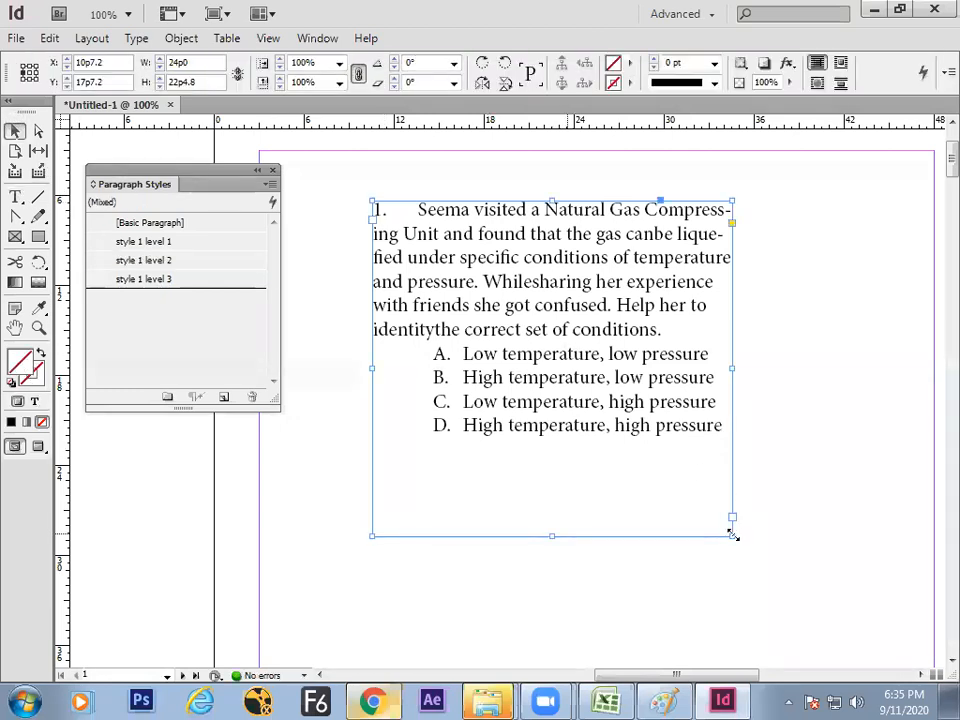
drag(732, 535, 760, 579)
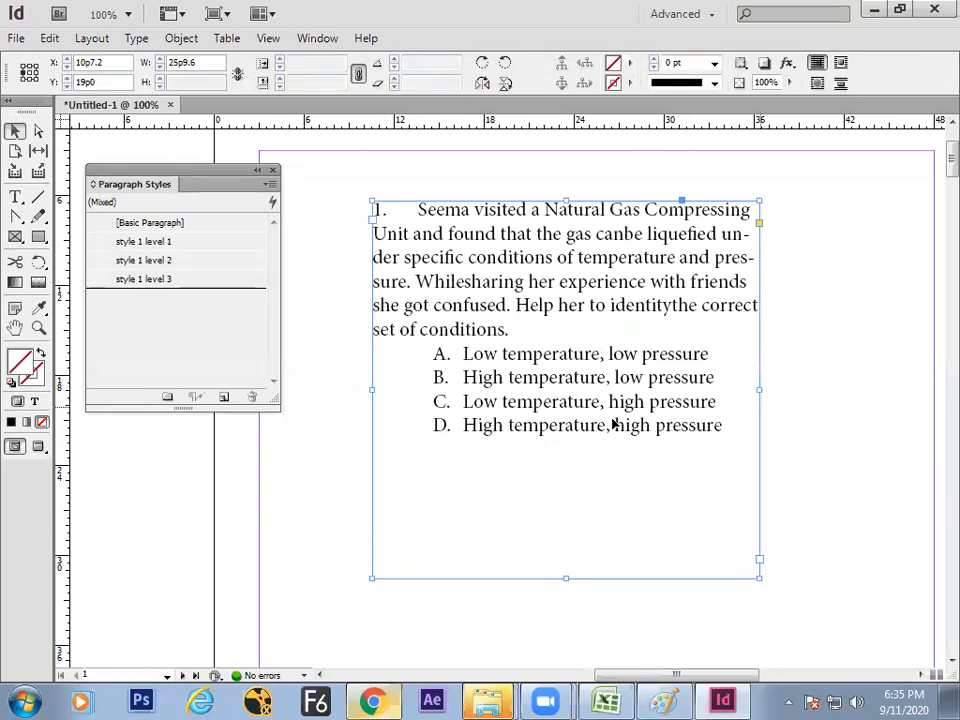
click(345, 349)
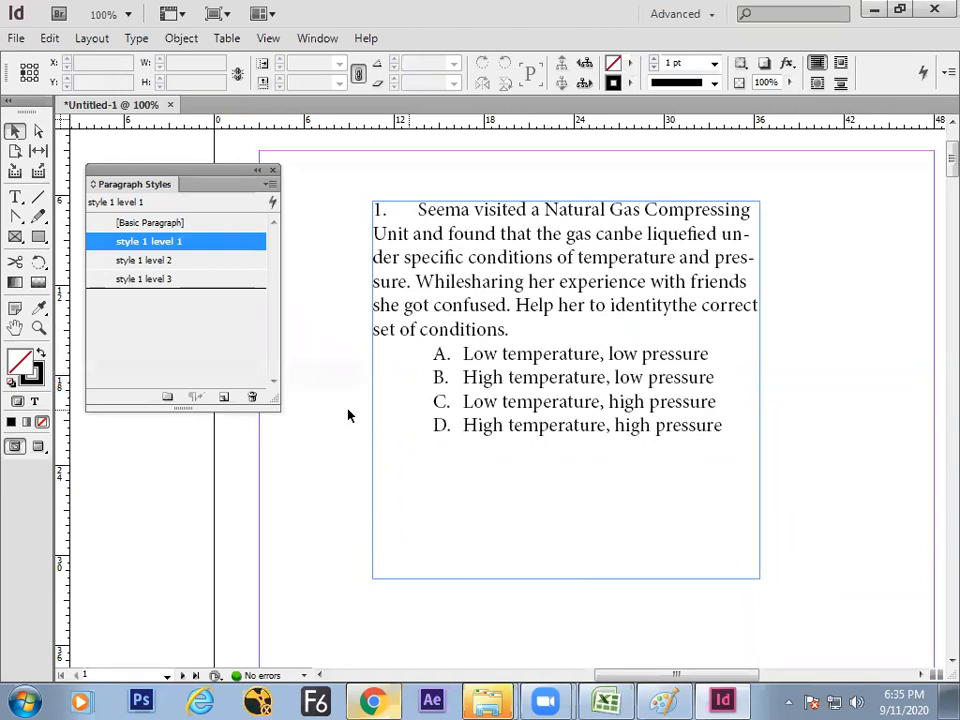
- Set the character color of the "style 1 level 1" paragraph style to C=0 M=100 Y=0 K=0
double_click(250, 248)
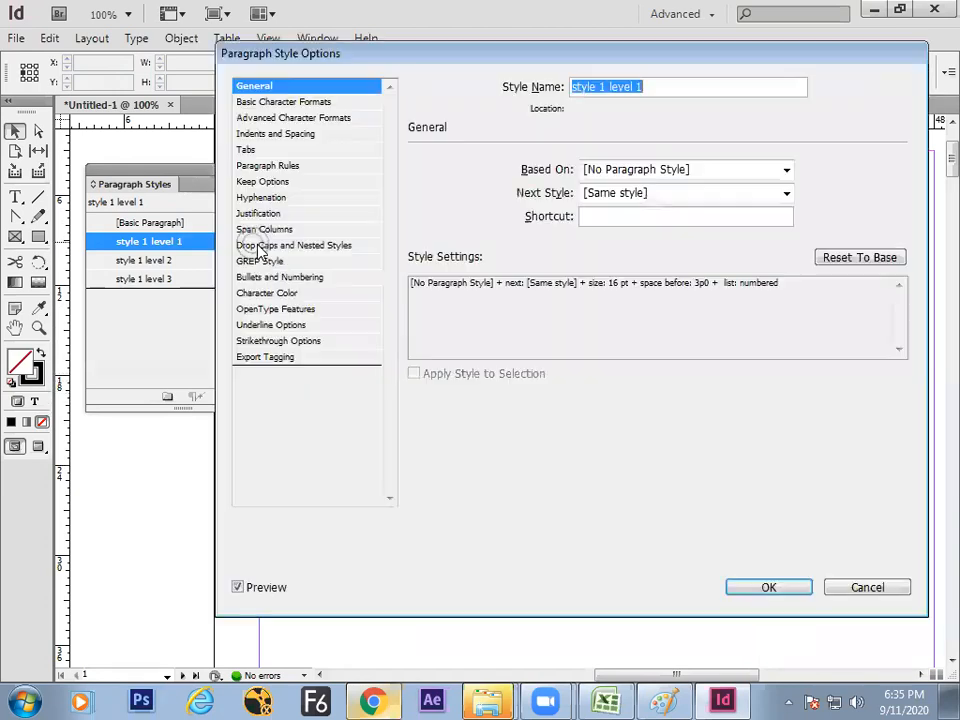
click(292, 296)
click(545, 257)
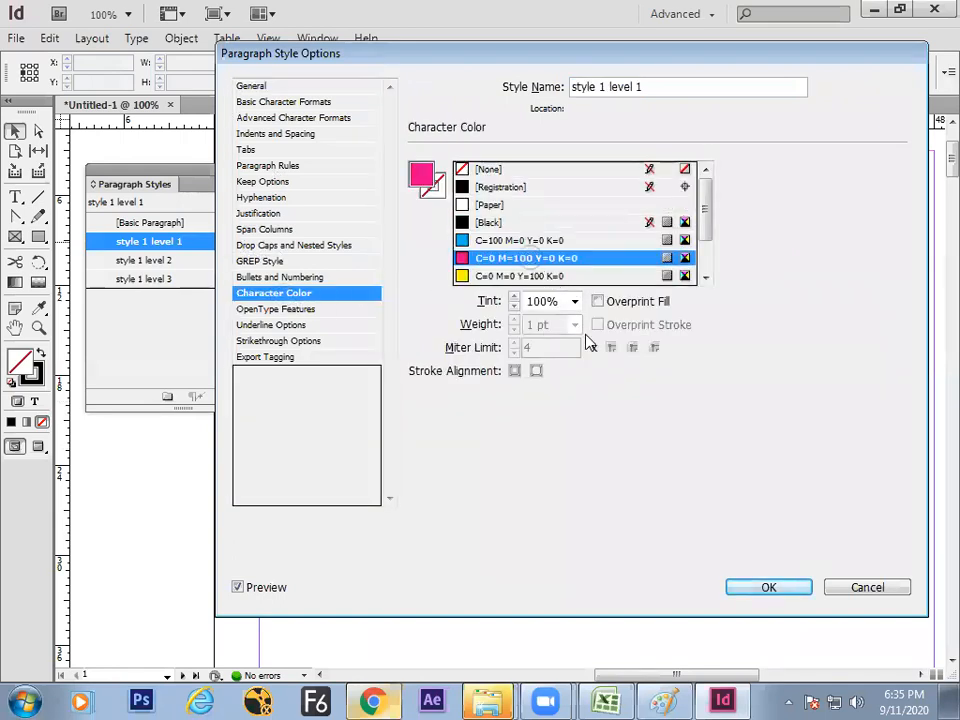
click(769, 590)
click(318, 536)
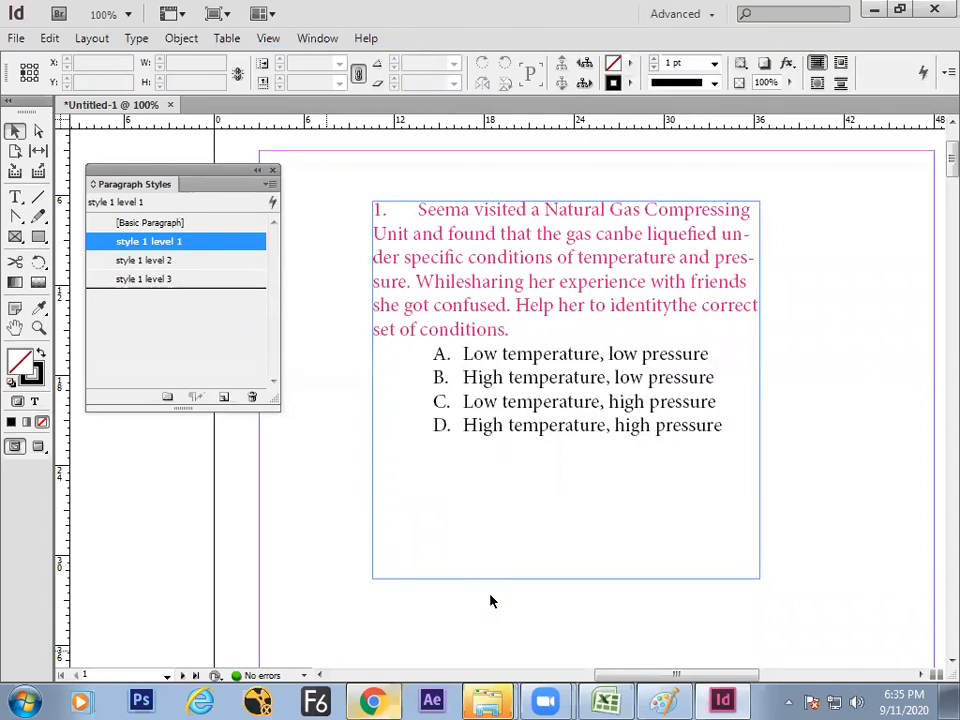
- Switch to Paint and handwrite "Level in number & Bullet" beside the paragraph style heading
click(372, 700)
key(alt+Tab)
click(675, 698)
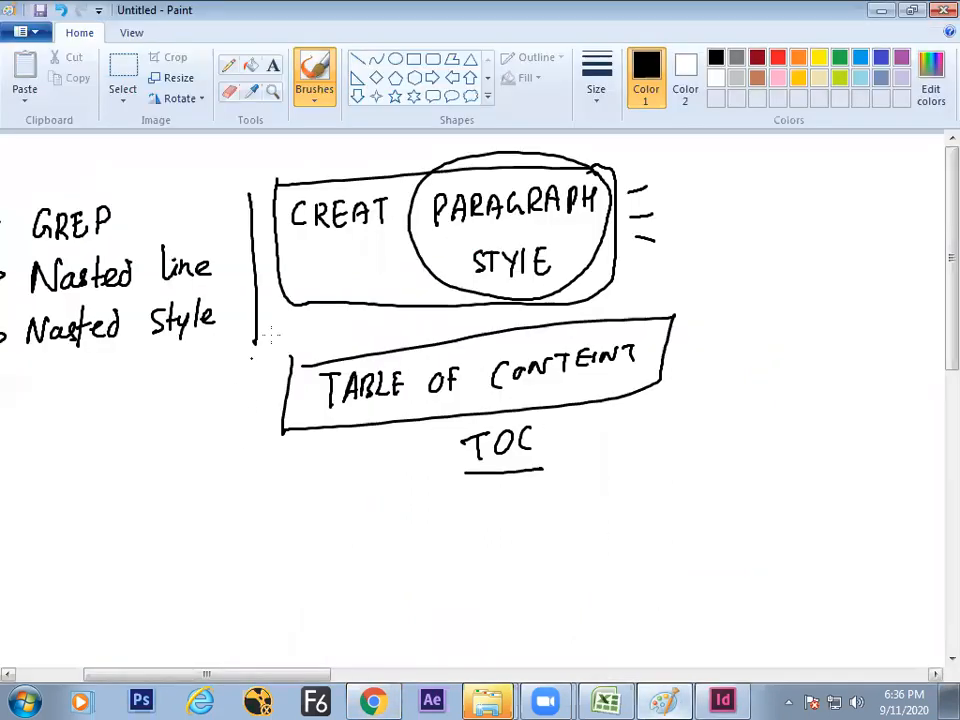
drag(722, 191, 737, 199)
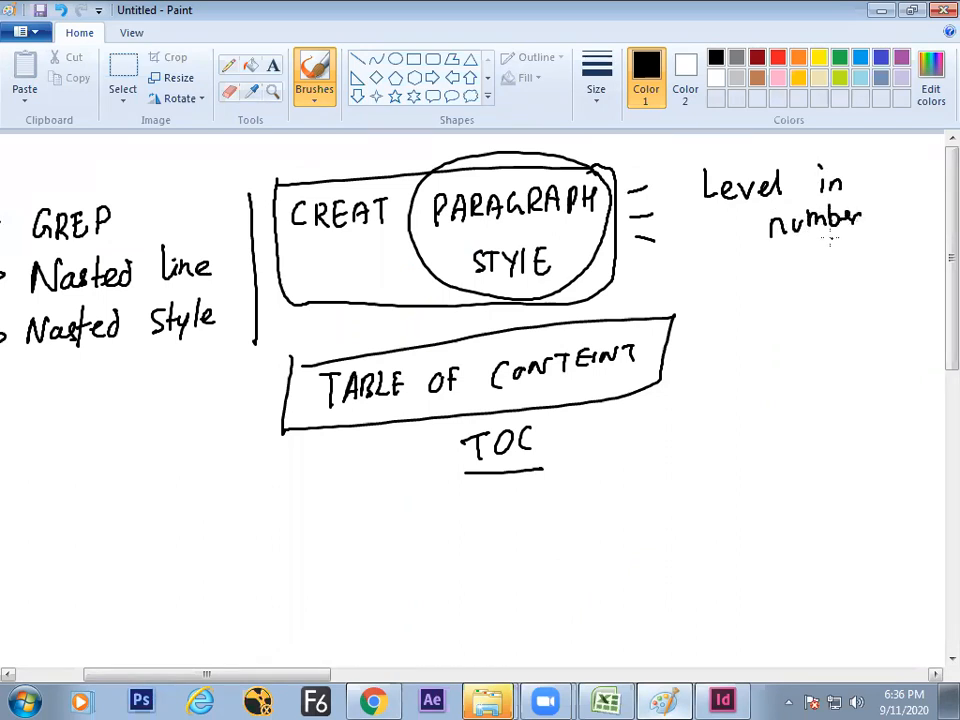
drag(810, 268, 831, 283)
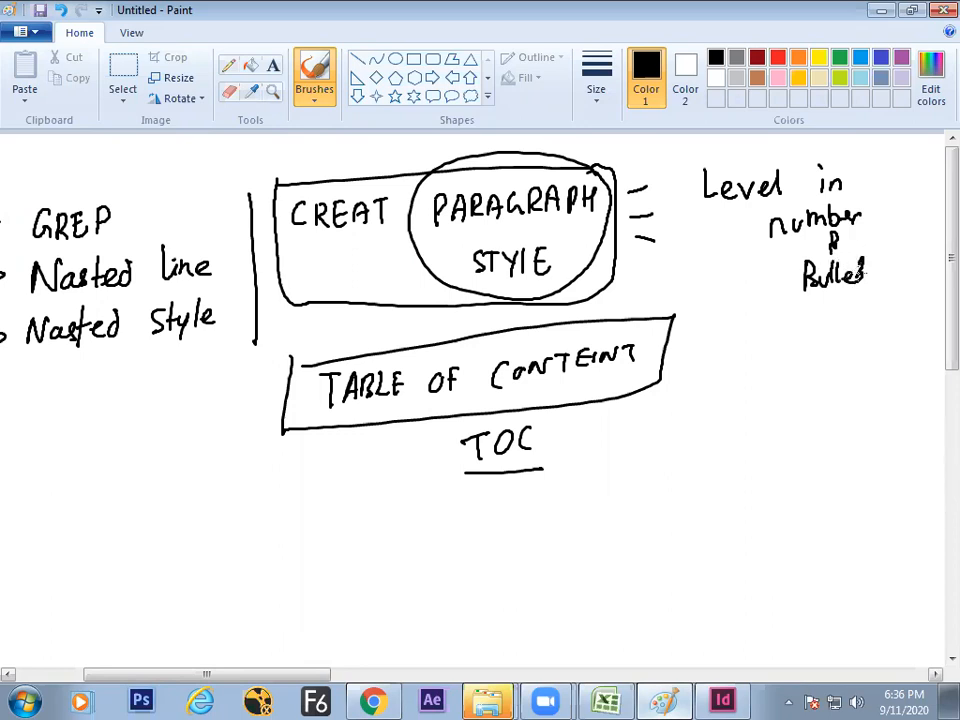
- Box the word "Level", tick the paragraph style heading, and draw a curved arrow from "number" up over "in"
drag(703, 215, 786, 211)
mouse_move(766, 156)
mouse_down()
mouse_move(689, 156)
mouse_move(690, 203)
mouse_up()
drag(585, 154, 622, 146)
drag(866, 212, 803, 150)
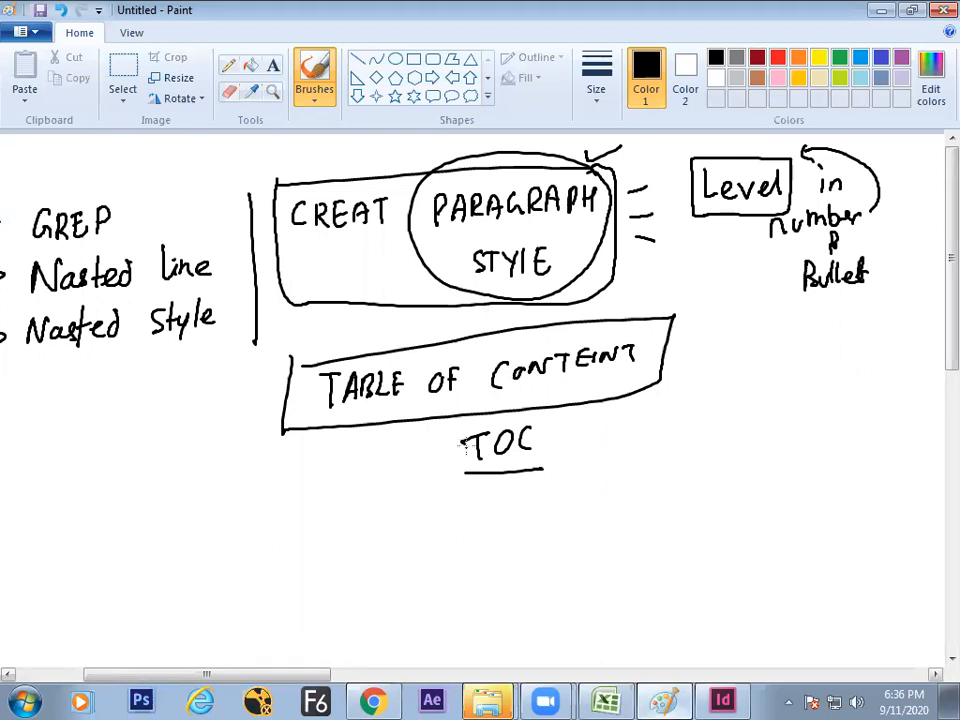
- Return to the question paper PDF in Chrome and examine how its questions and answer options are laid out
key(alt+Tab)
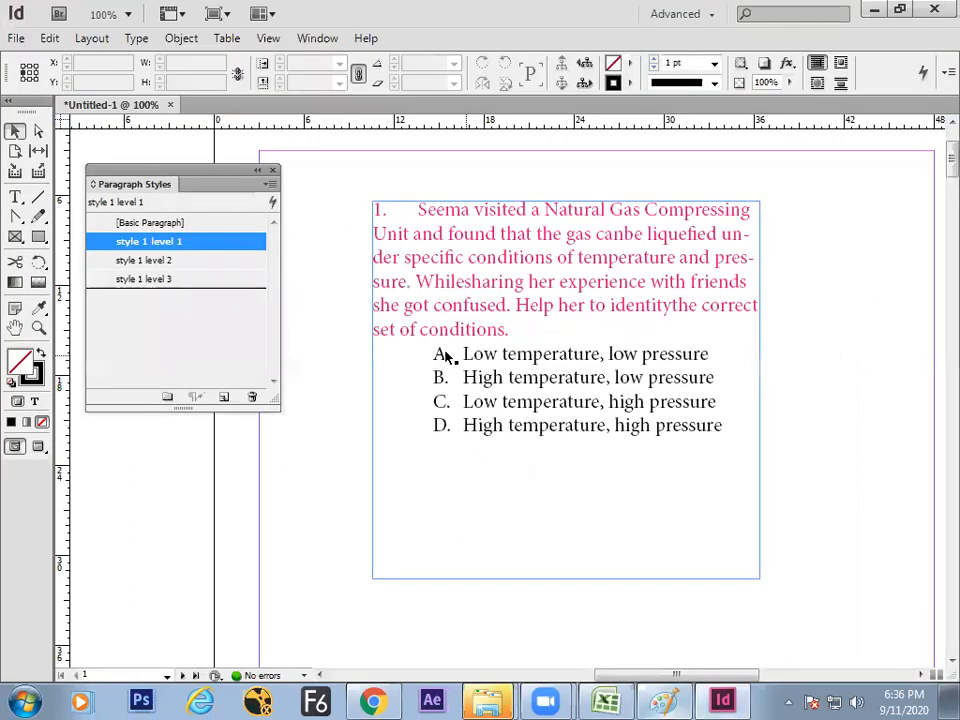
click(626, 476)
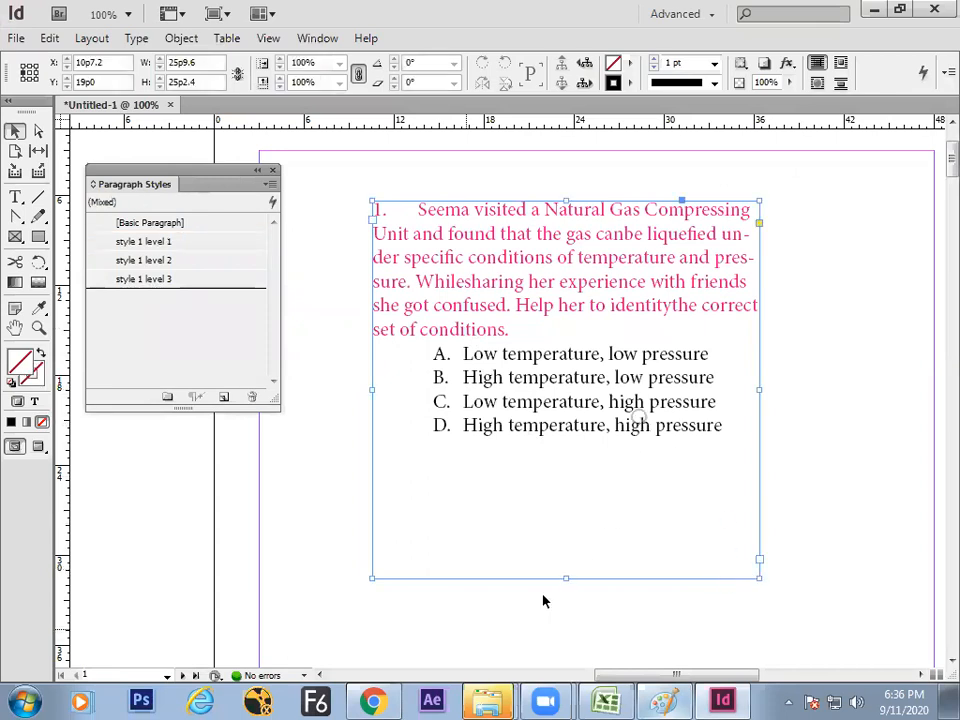
click(372, 700)
scroll(933, 282, down, 15)
scroll(933, 282, down, 3)
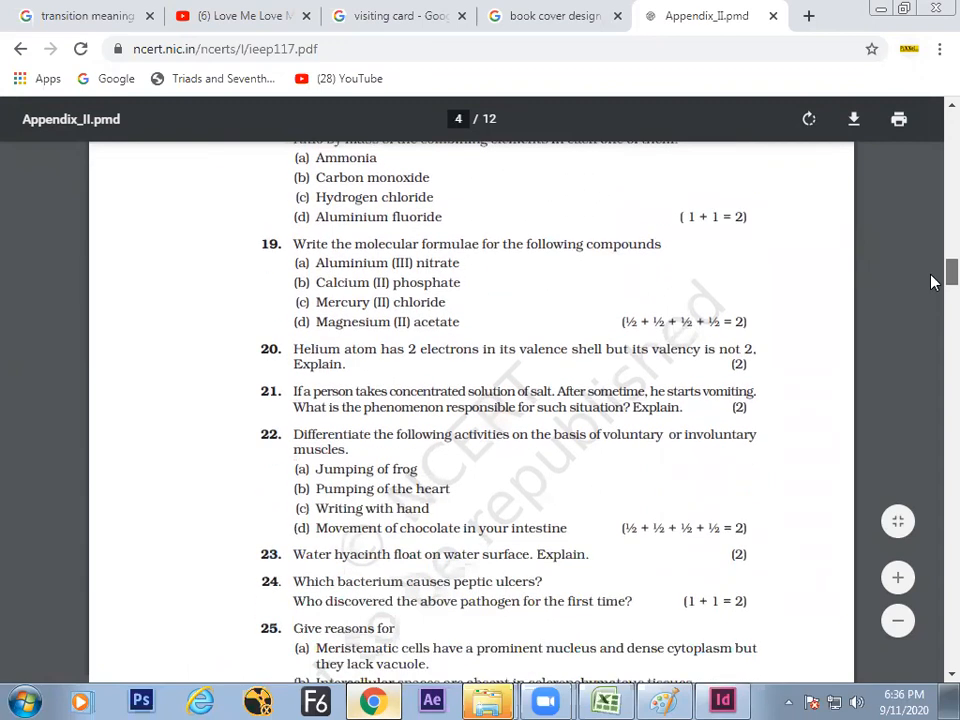
drag(931, 275, 931, 135)
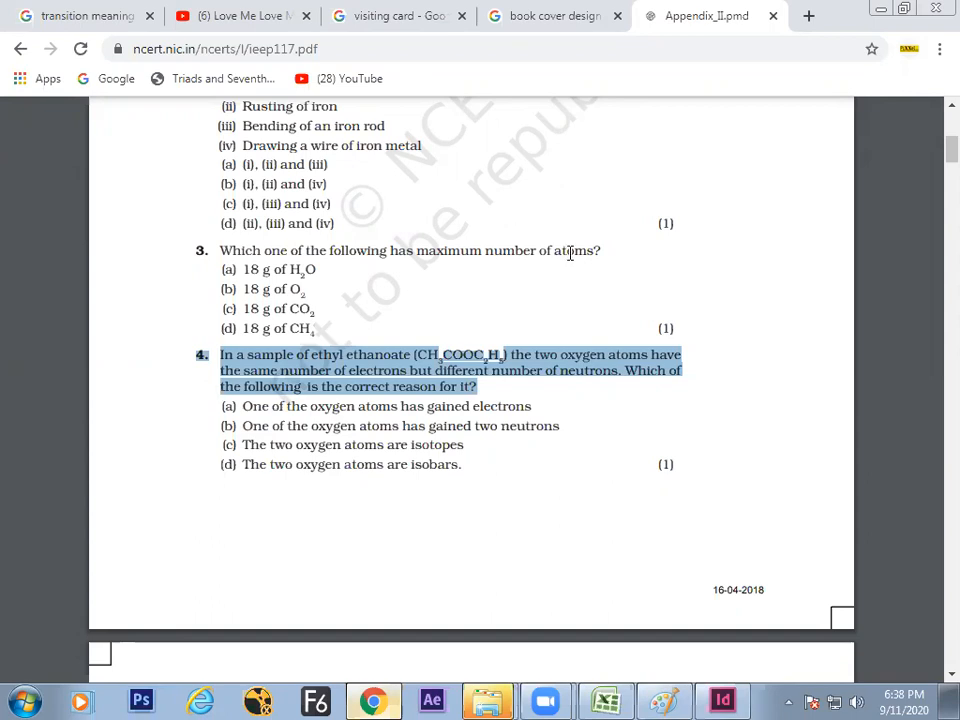
click(491, 399)
- Switch to InDesign and set the font size of the four answer options to 10 pt
key(alt+Tab)
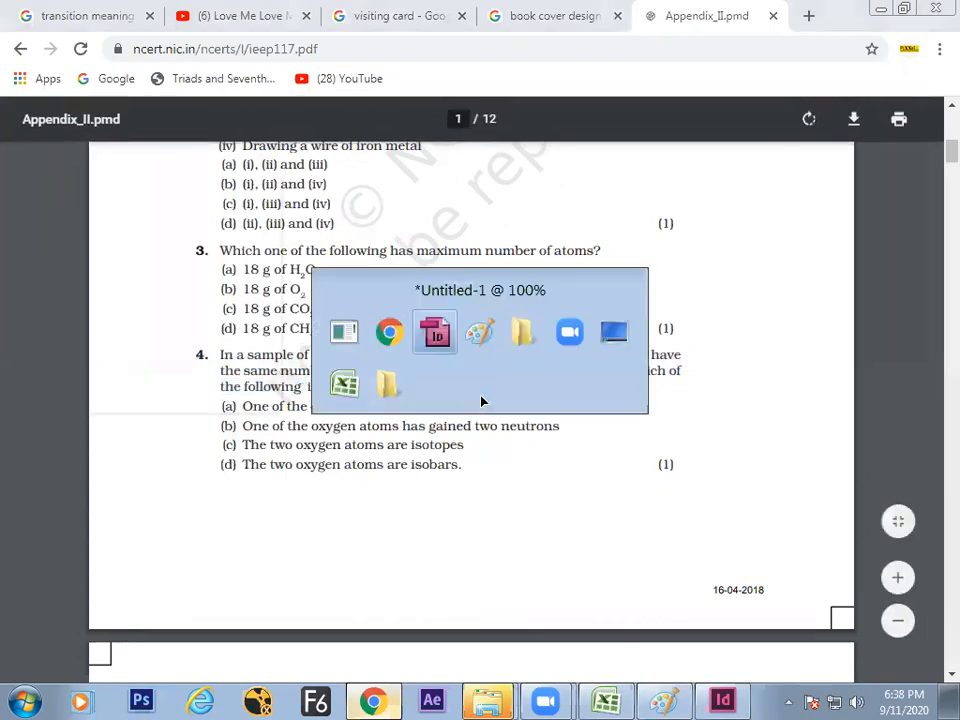
drag(462, 353, 733, 433)
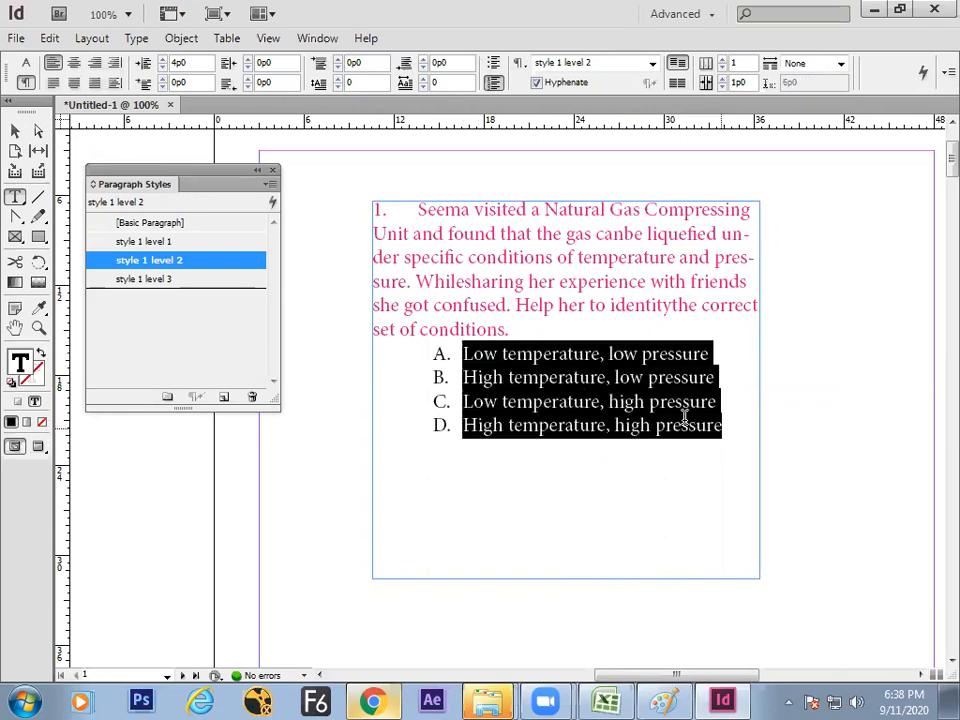
click(26, 63)
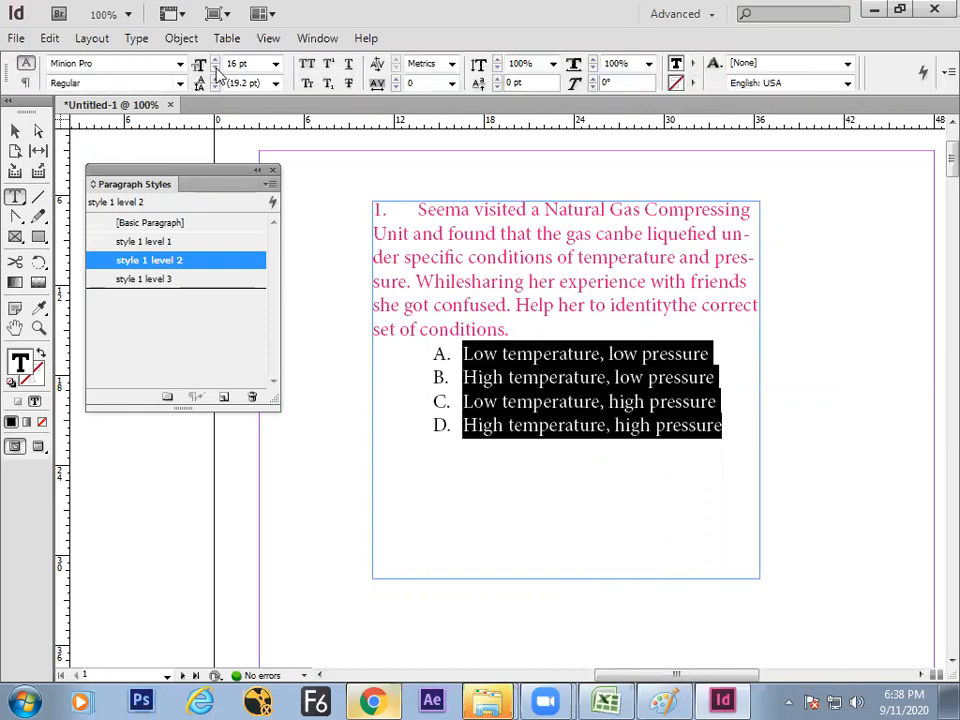
click(215, 68)
click(215, 68)
click(215, 68)
click(215, 68)
click(215, 68)
click(215, 68)
- Try joining the second answer option onto the end of option A, and undo the merge
click(622, 345)
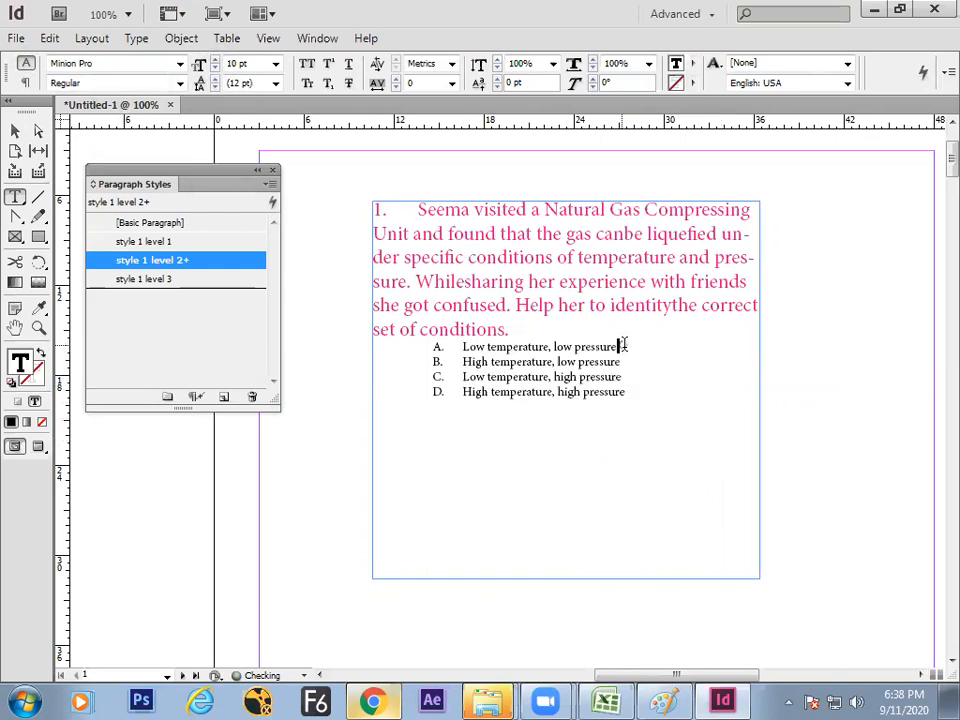
key(Delete)
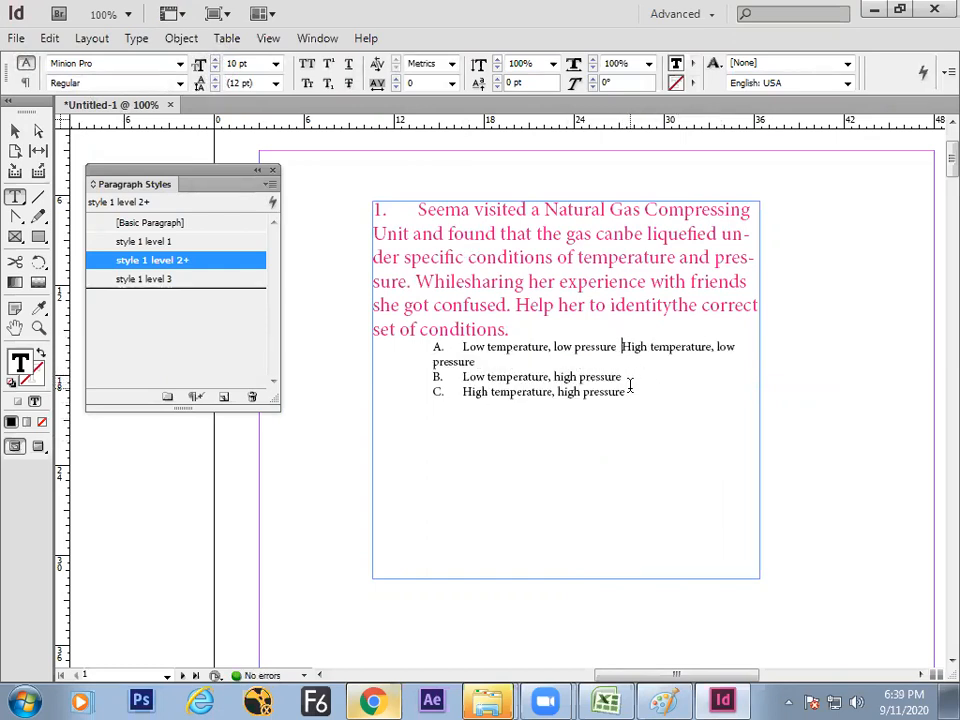
key(ctrl+z)
key(ctrl+z)
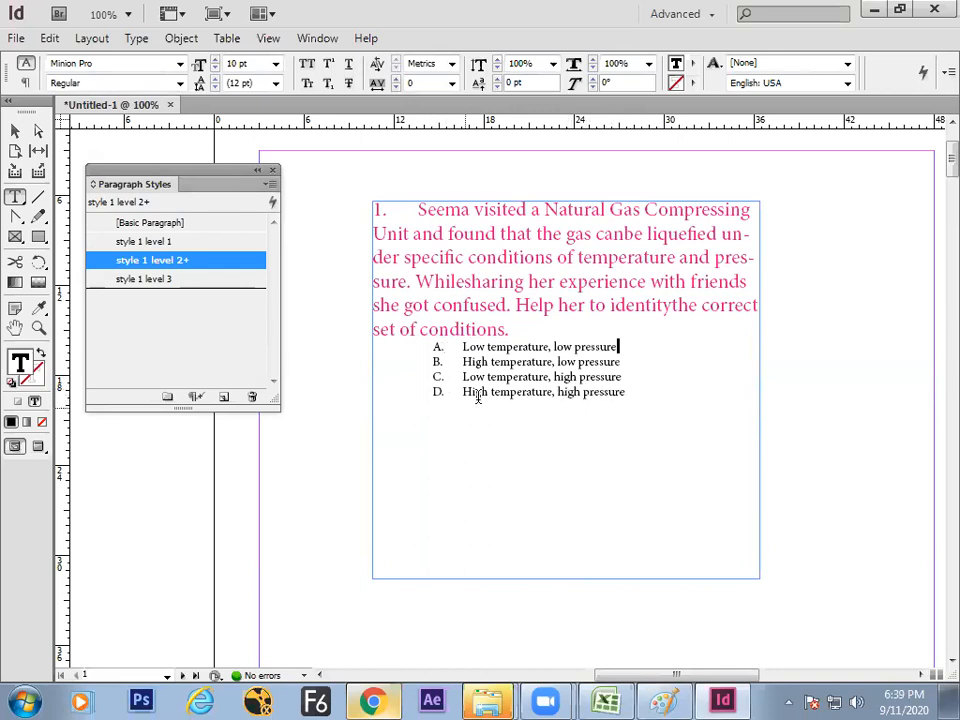
- Apply the Split 2 column setting to the four answer option paragraphs
drag(630, 394, 445, 345)
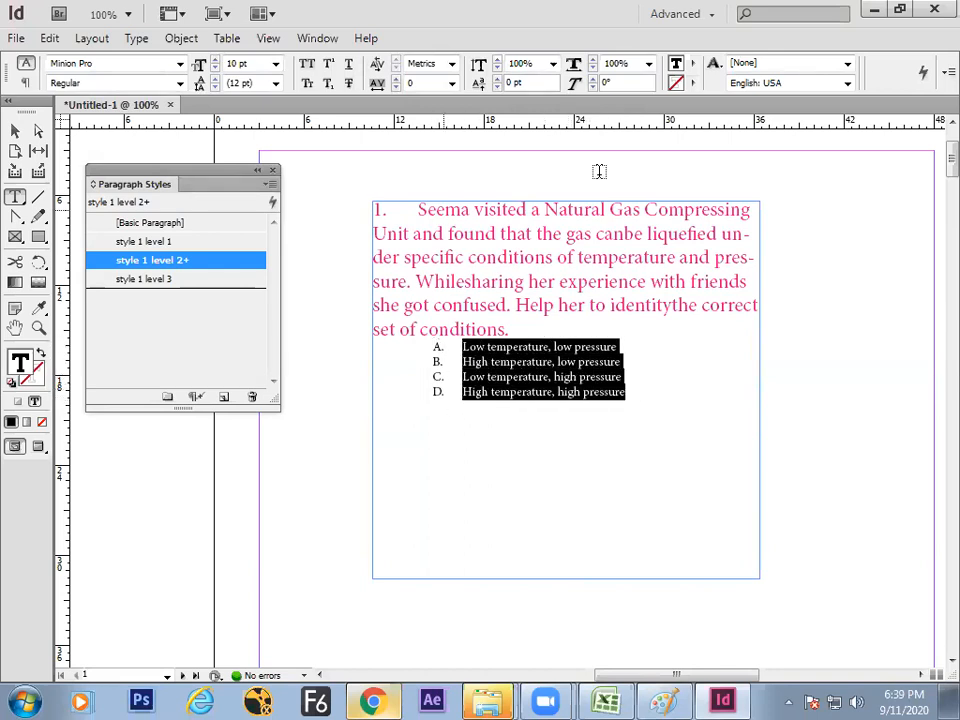
click(26, 82)
click(843, 65)
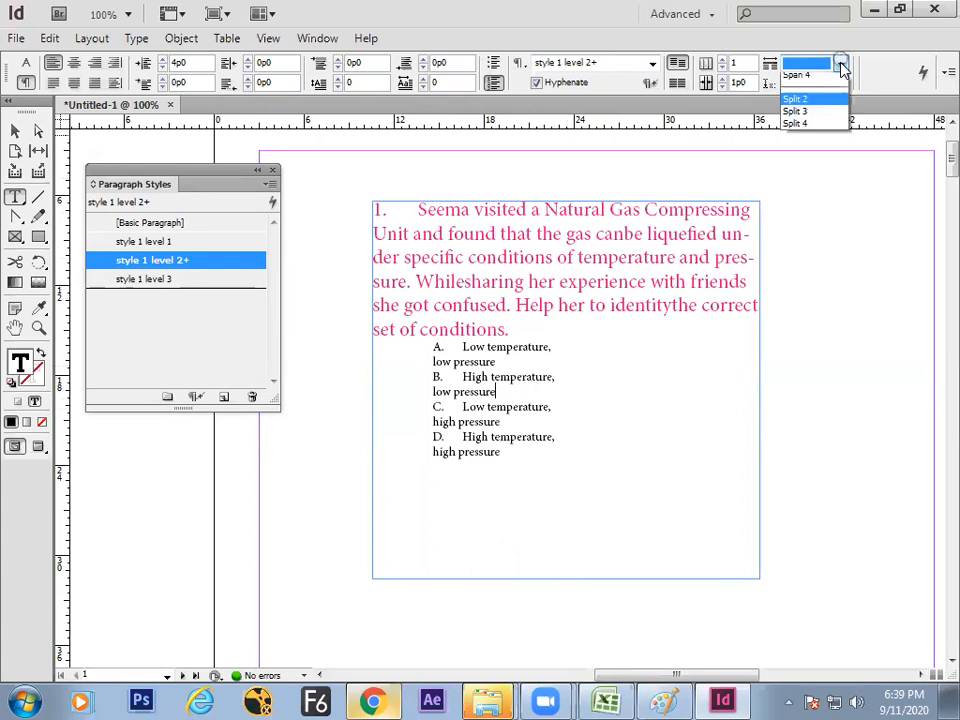
click(545, 447)
drag(506, 452, 439, 343)
click(573, 356)
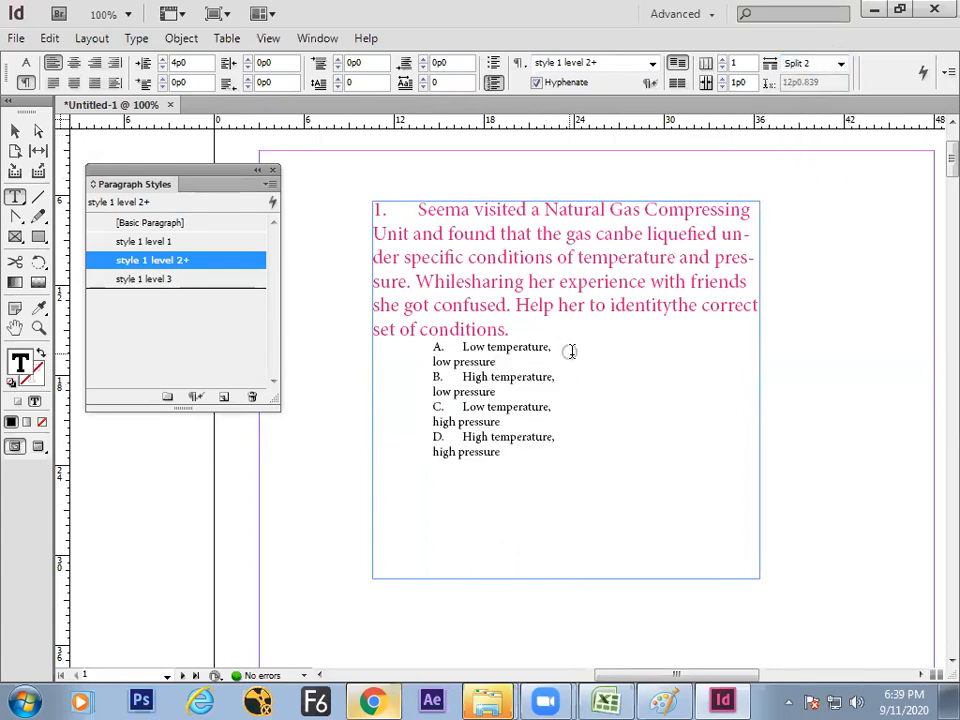
- Try deleting the wrapped text after "Low temperature," in option A, and undo the deletions
key(Delete)
key(Delete)
key(Delete)
key(Delete)
key(Delete)
key(Delete)
key(Delete)
key(Delete)
key(Delete)
key(Delete)
key(Delete)
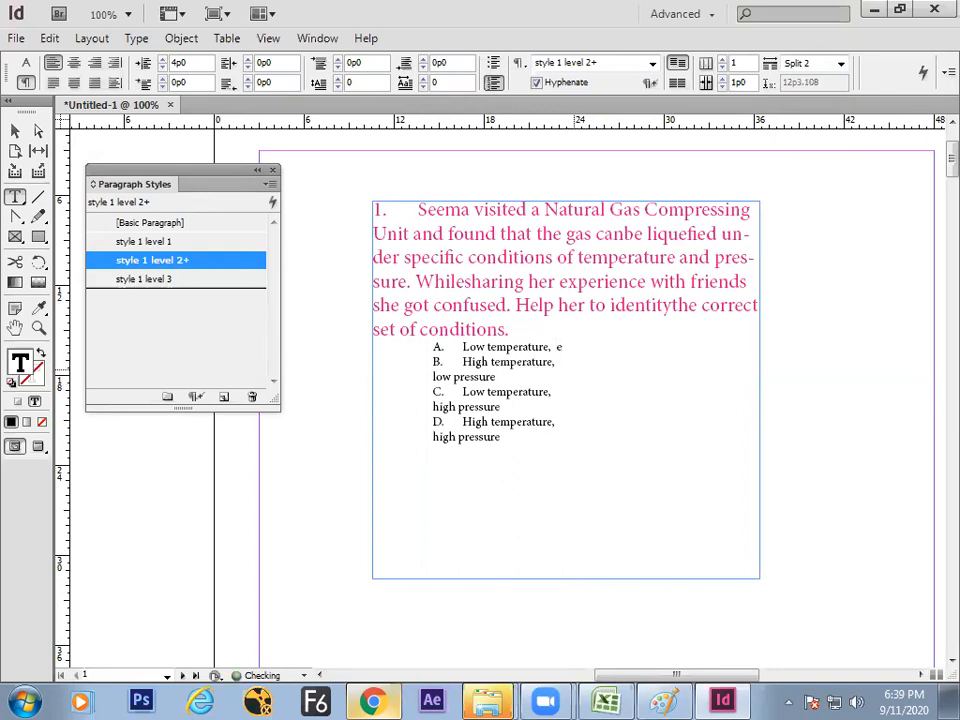
key(Delete)
key(ctrl+z)
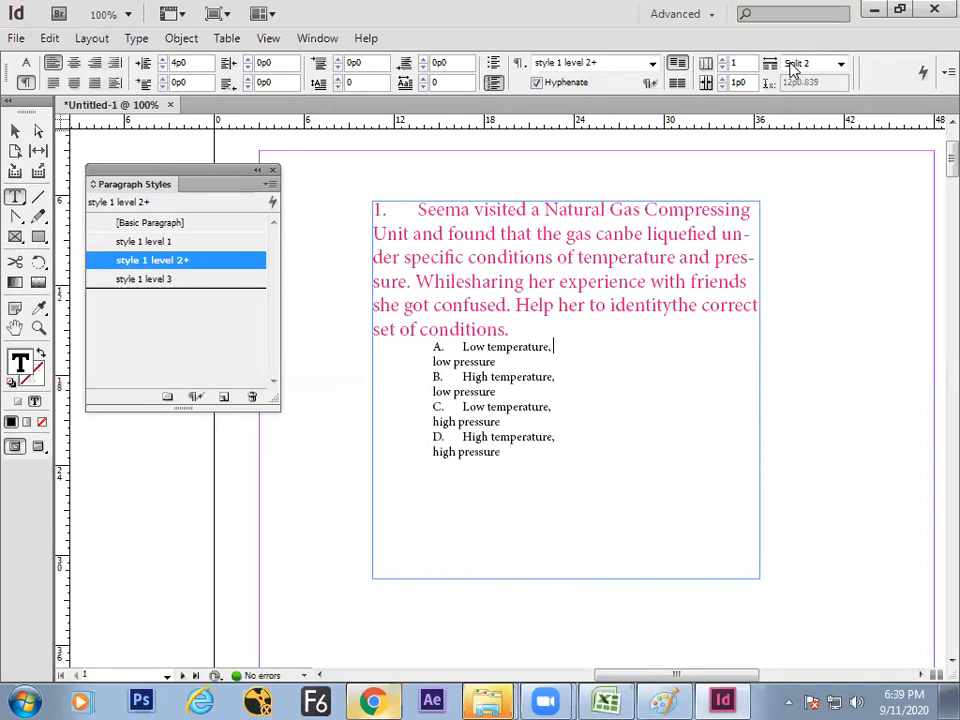
- Try setting option A's column span to None and breaking it before "low pressure", and undo both changes
click(840, 64)
click(804, 79)
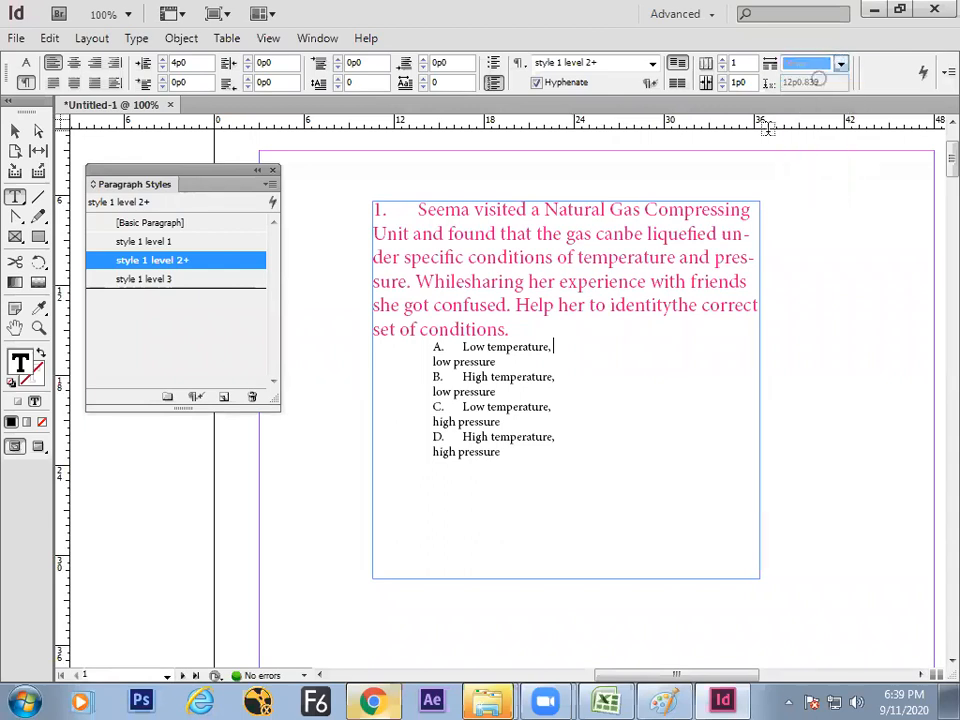
key(Return)
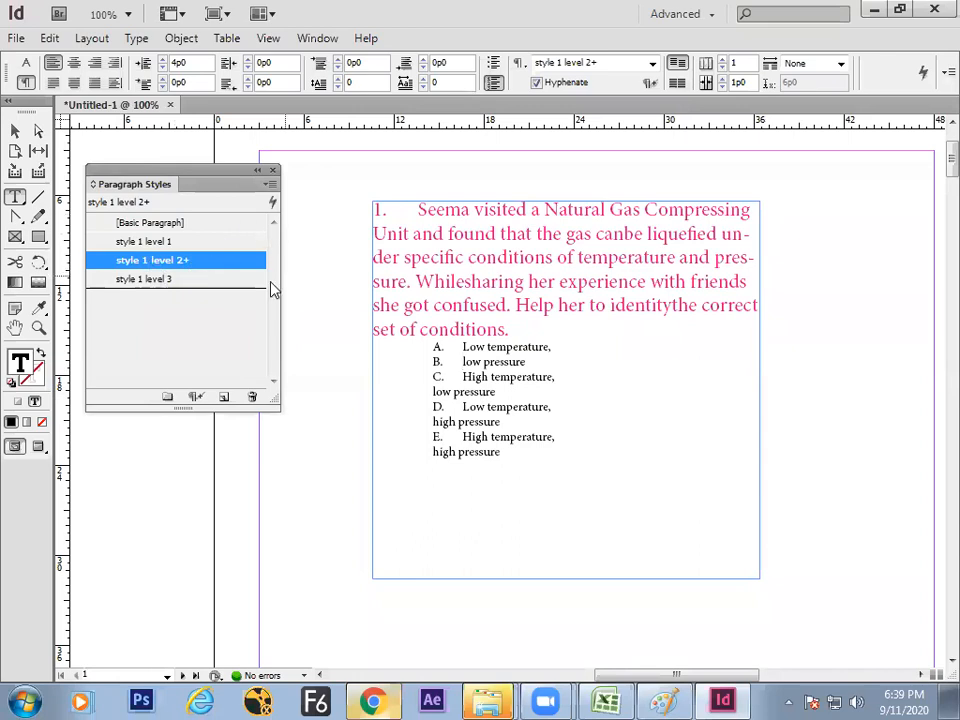
key(ctrl+z)
key(ctrl+z)
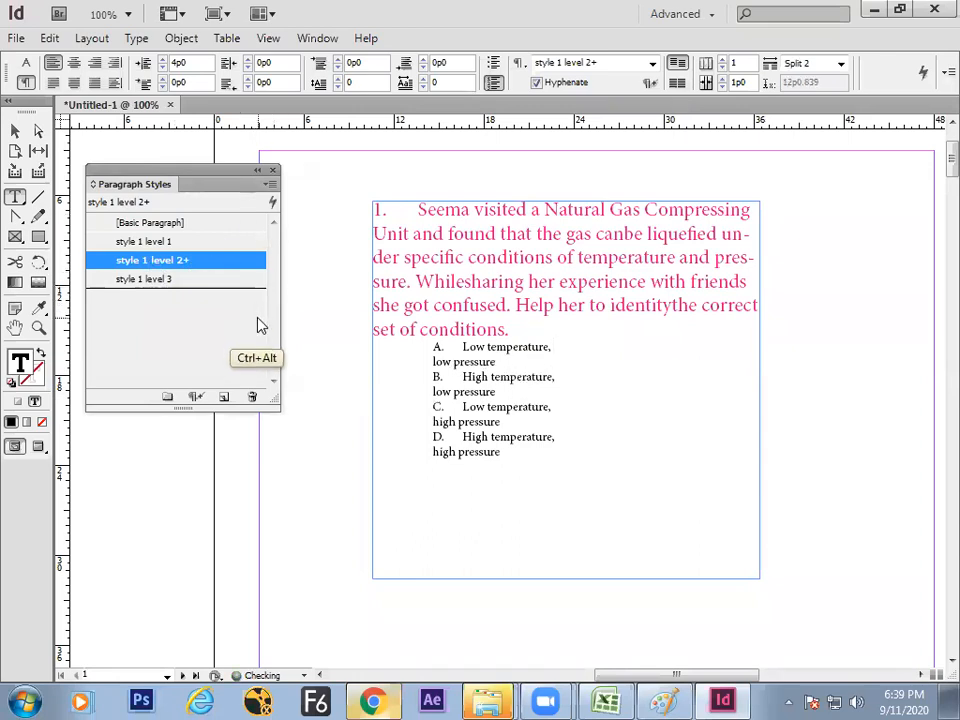
- Undo the options' column split and font size reduction, along with the question's pink colour
key(ctrl+a)
key(ctrl+z)
key(ctrl+z)
key(ctrl+z)
key(ctrl+z)
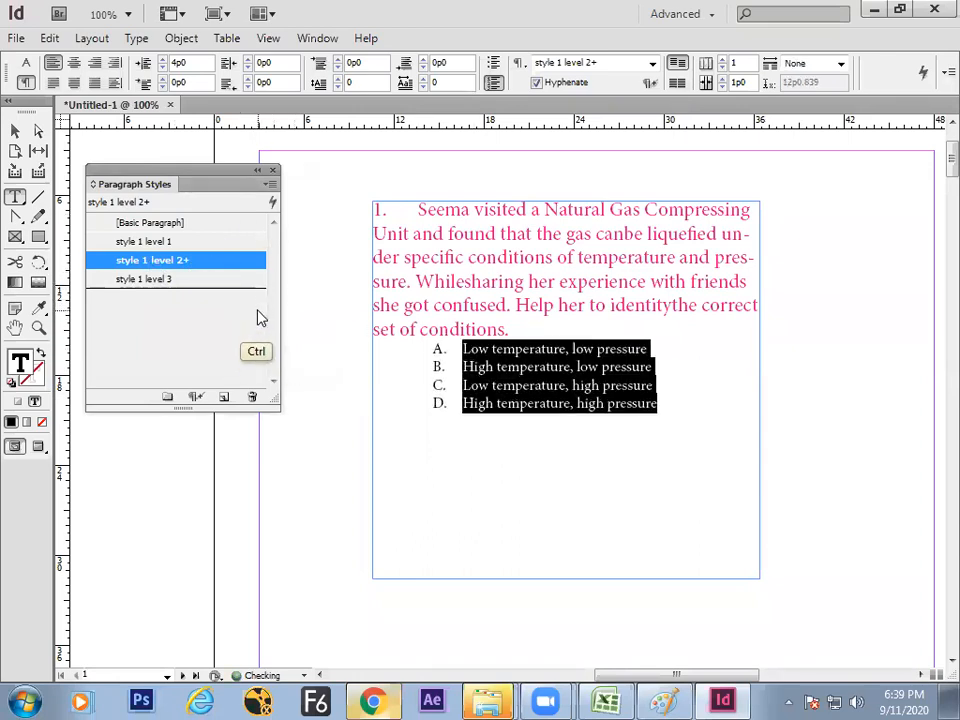
key(ctrl+z)
key(ctrl+z)
key(ctrl+z)
- With nothing selected, set the character color of "style 1 level 1" to C=0 M=100 Y=0 K=0
click(15, 131)
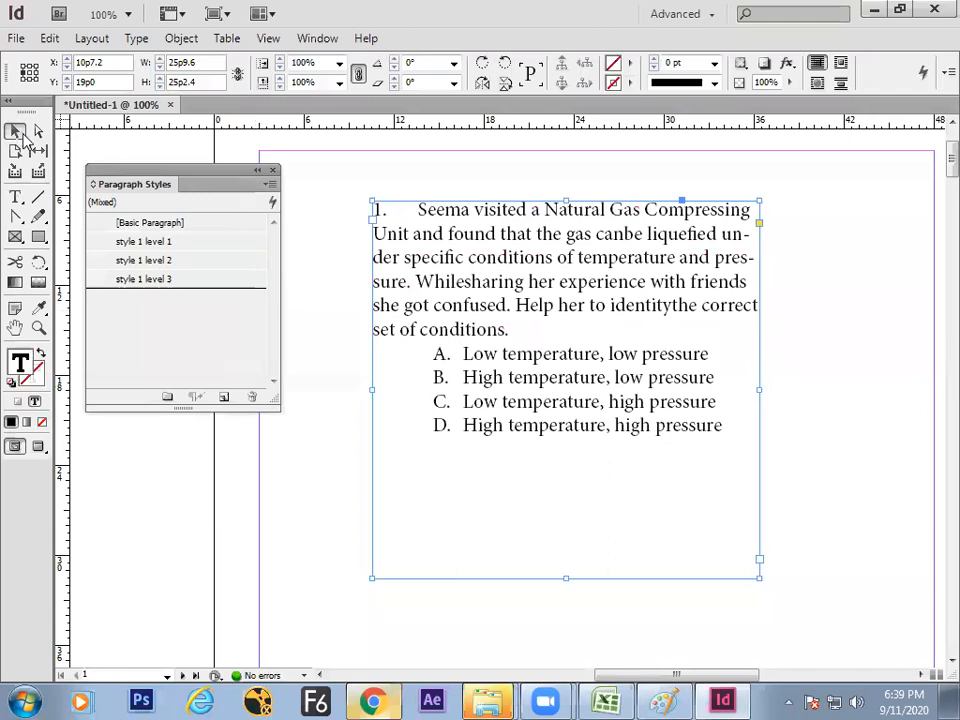
click(163, 142)
click(200, 243)
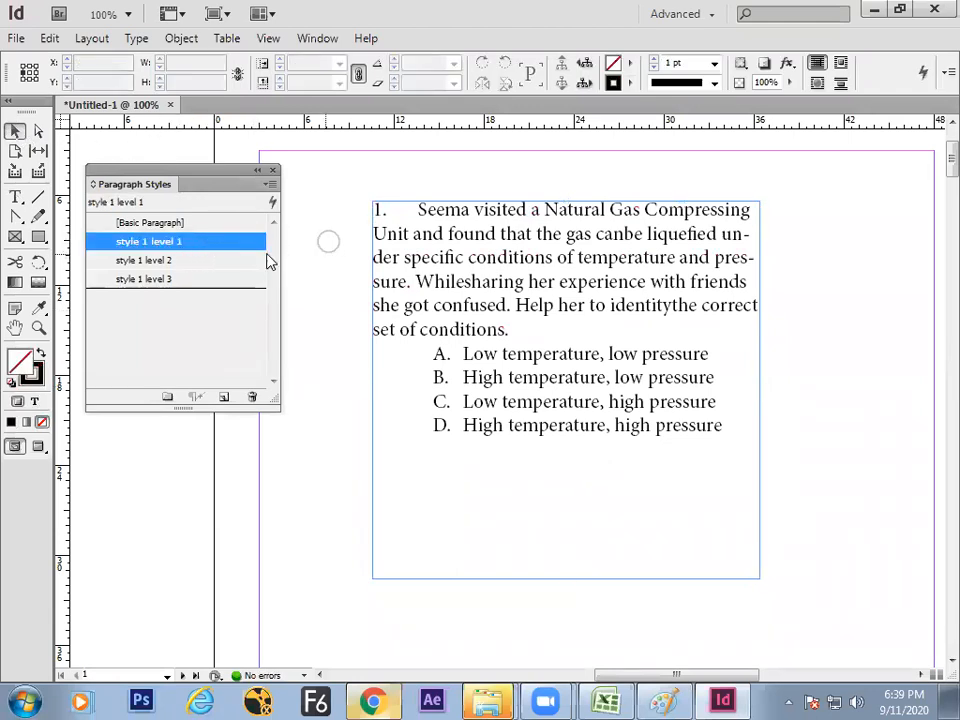
double_click(236, 244)
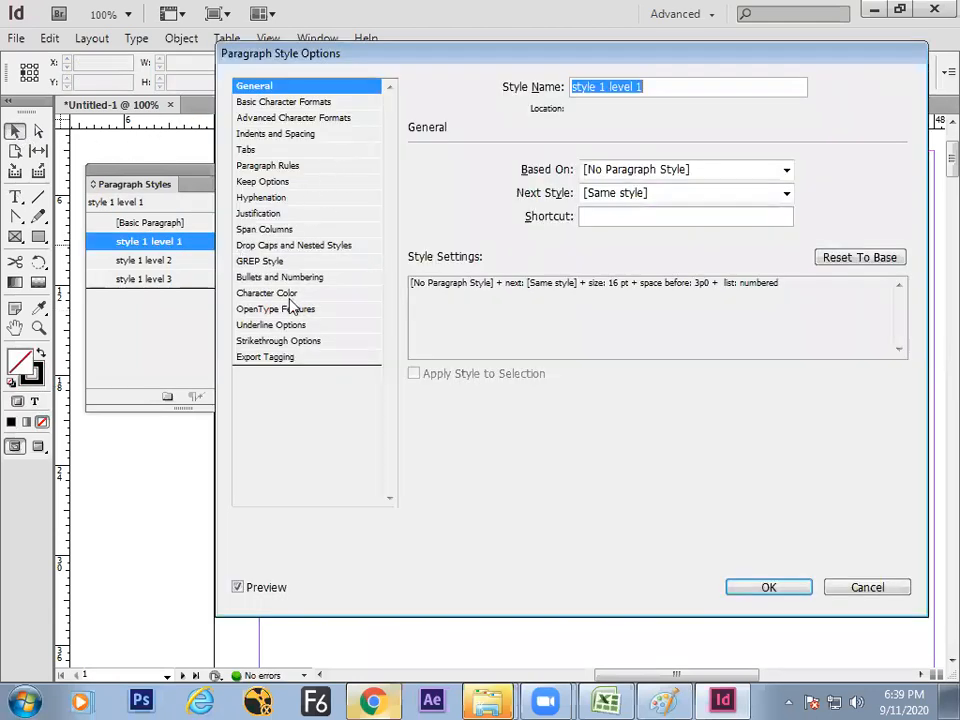
click(292, 294)
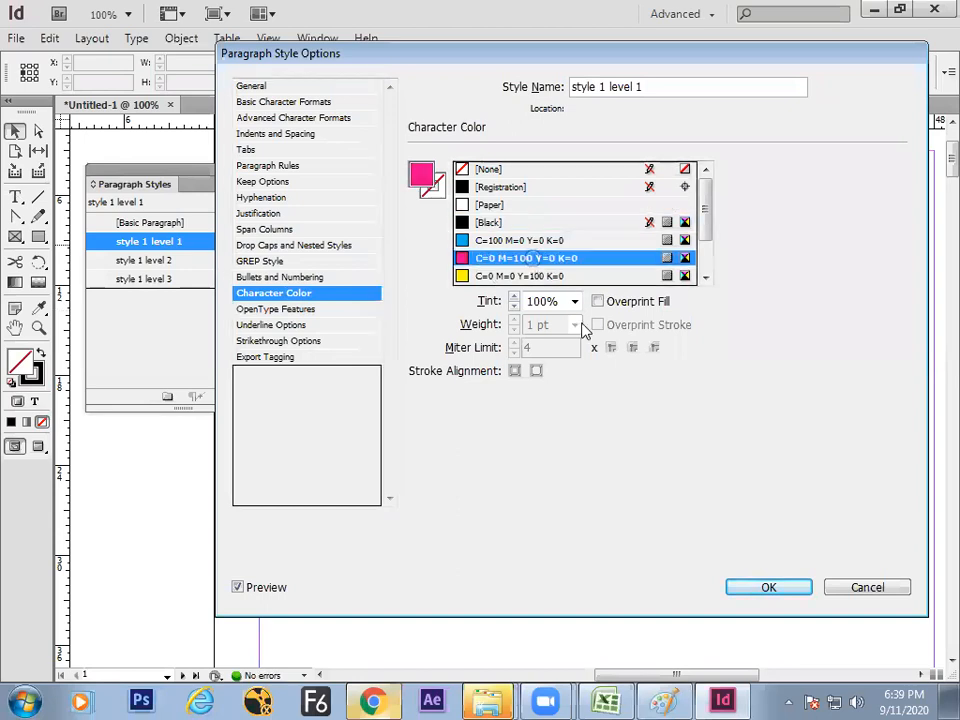
click(774, 590)
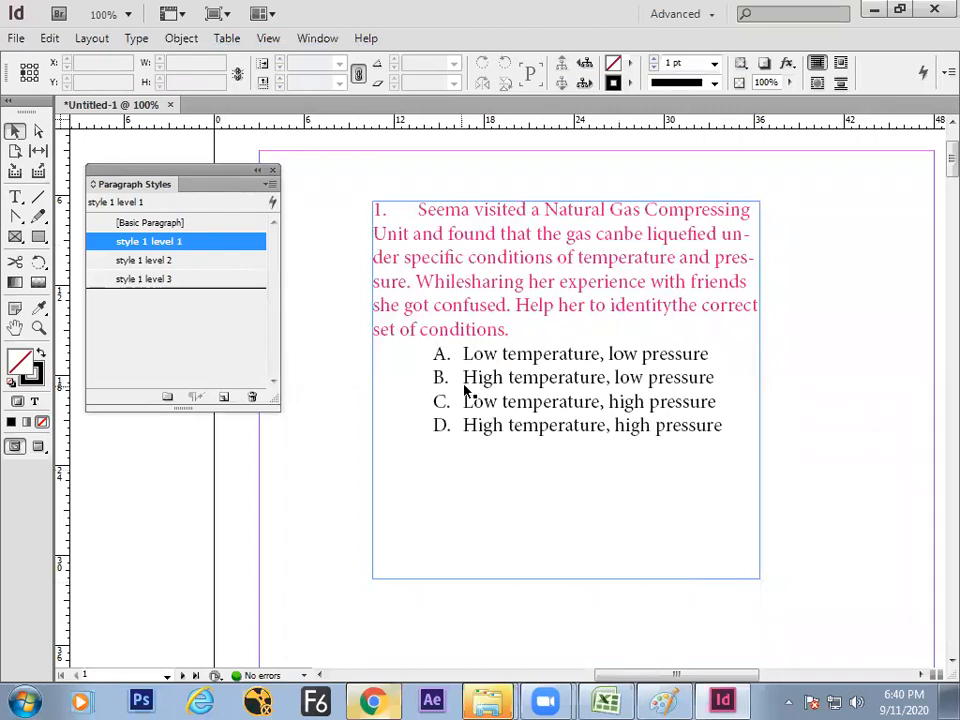
- Change the list type of "style 1 level 1" to Bullets in its Bullets and Numbering settings
click(176, 347)
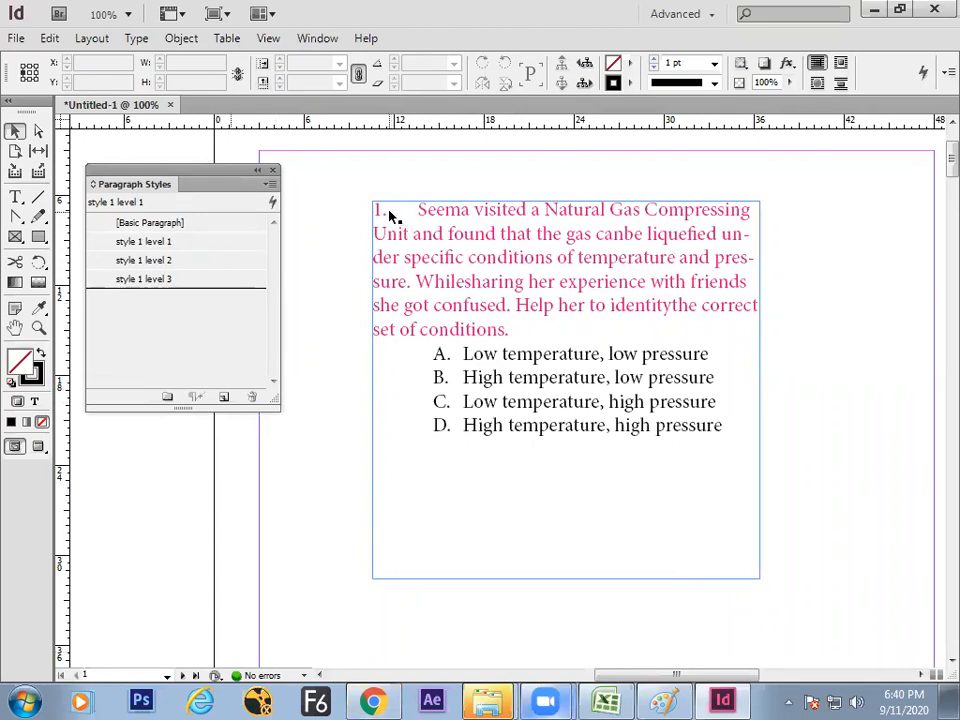
click(231, 332)
click(233, 246)
double_click(233, 246)
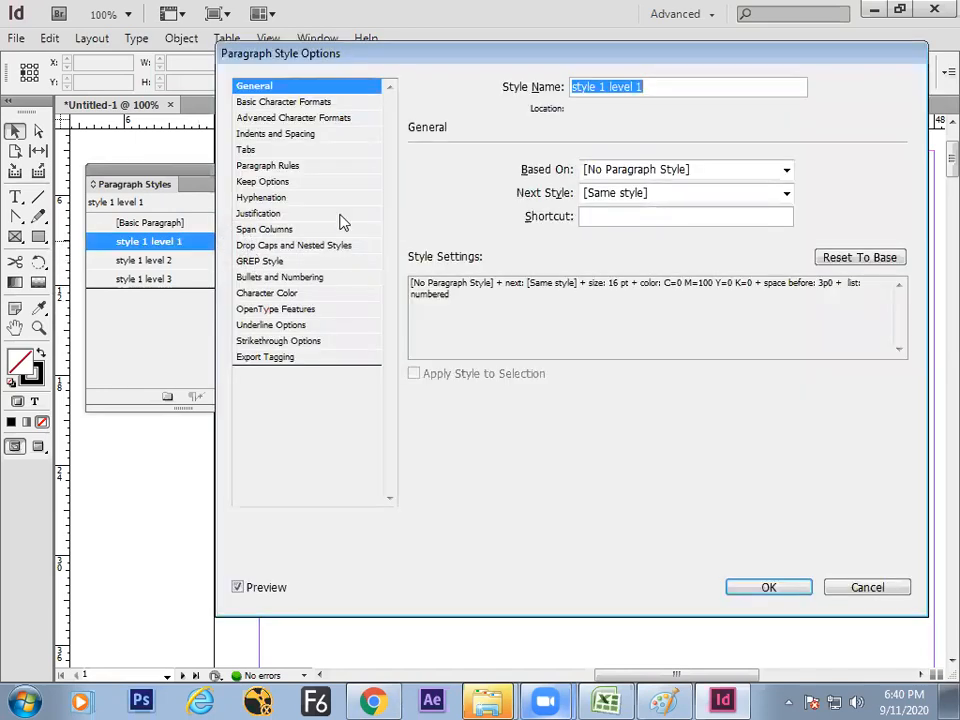
click(305, 277)
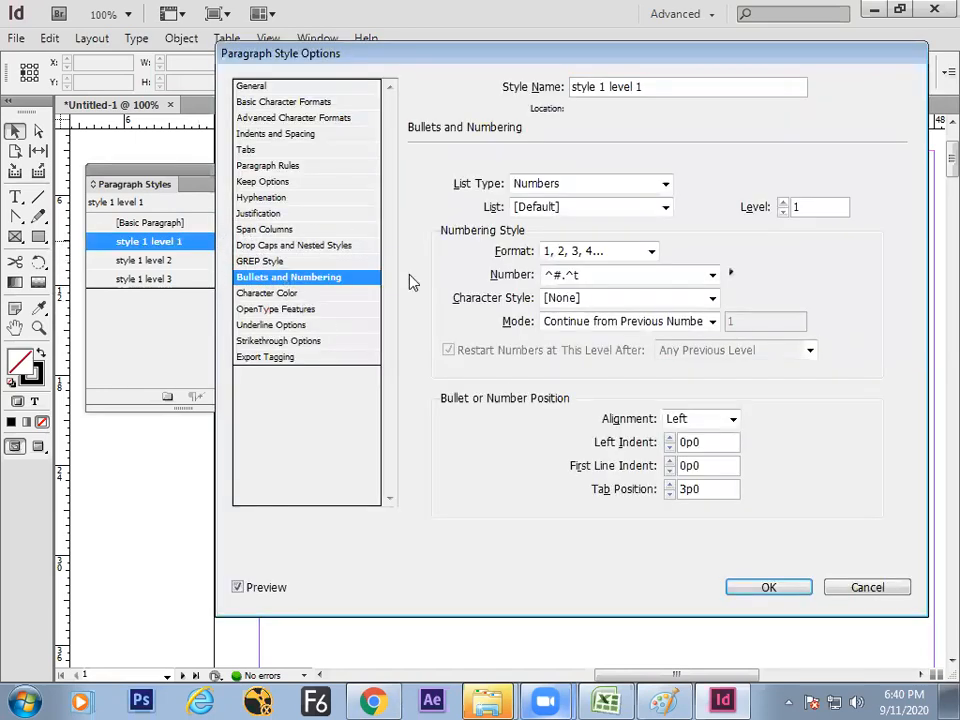
click(579, 187)
click(528, 205)
click(768, 587)
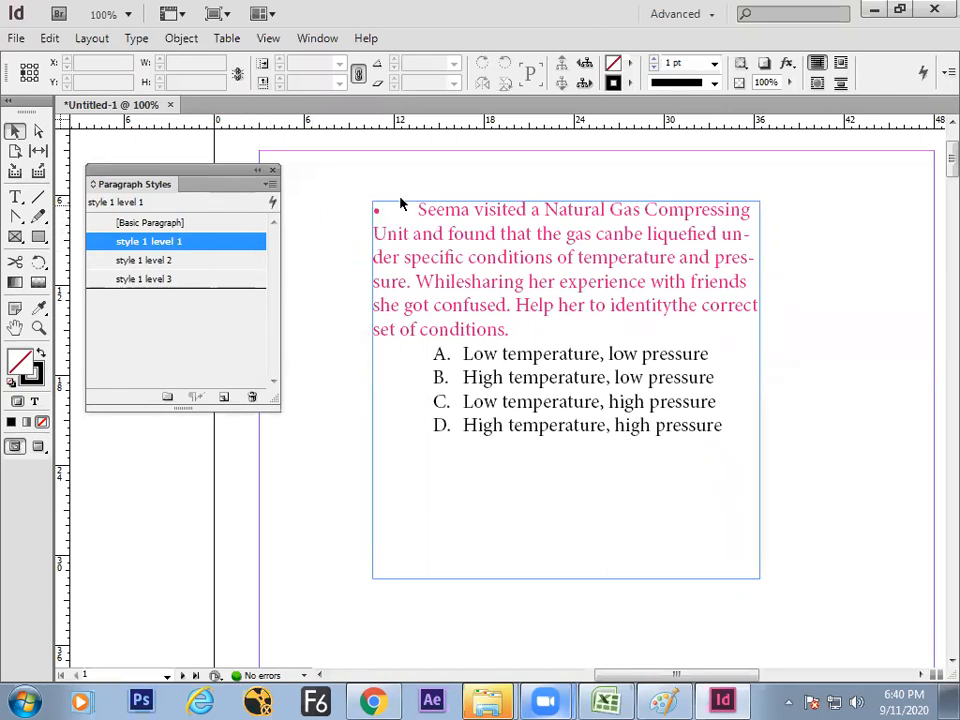
- Switch to Paint, circle the handwritten word "Bullet", and return to InDesign
click(674, 699)
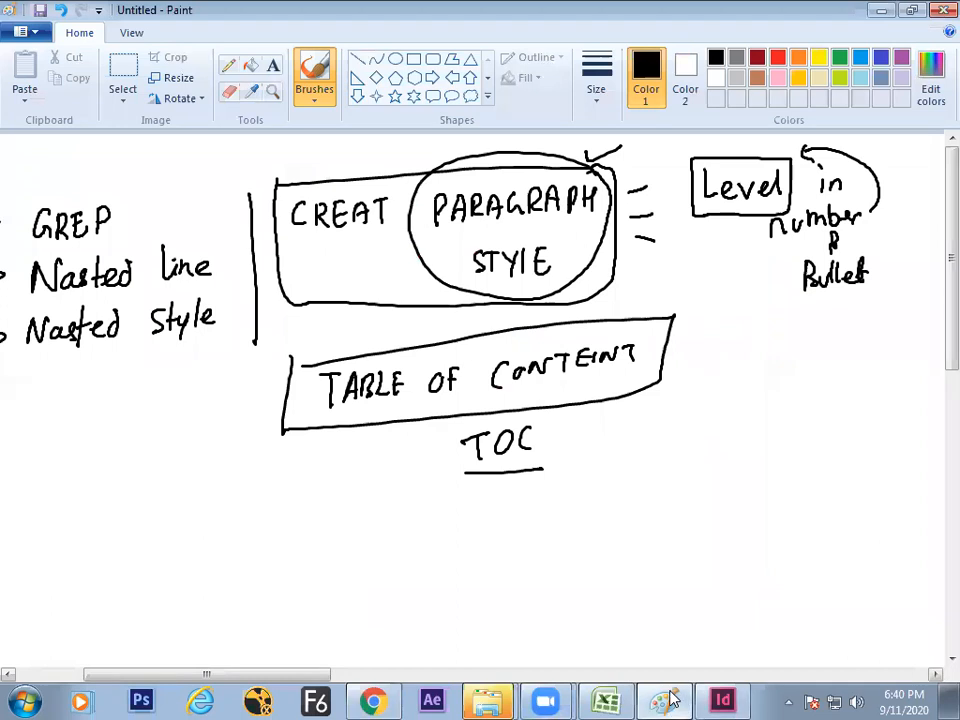
mouse_move(884, 264)
mouse_down()
mouse_move(780, 272)
mouse_move(826, 302)
mouse_move(882, 280)
mouse_up()
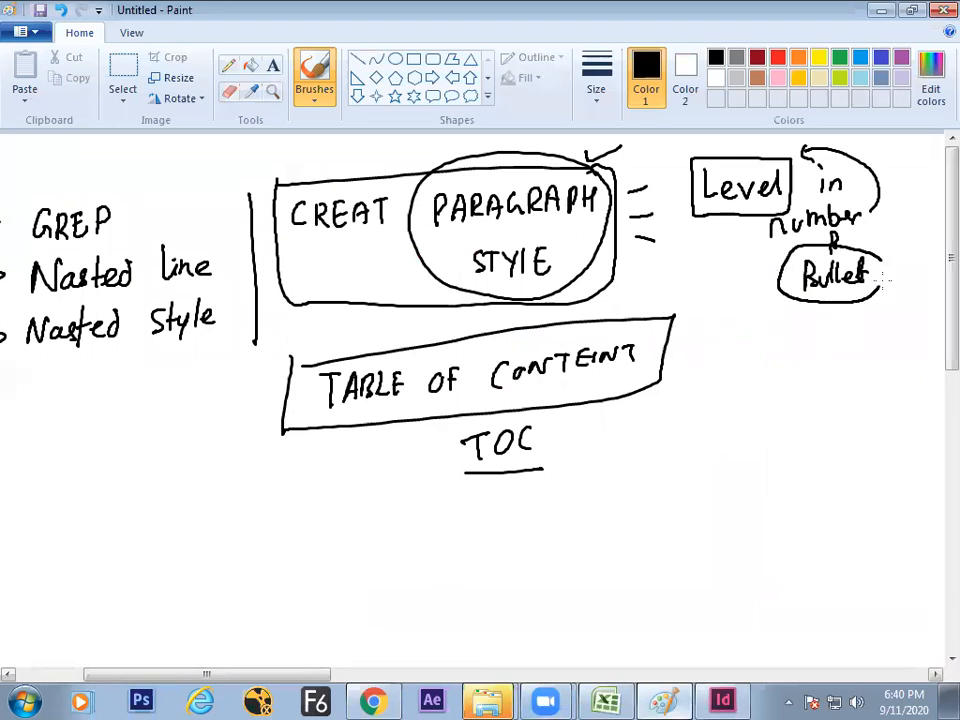
key(alt+Tab)
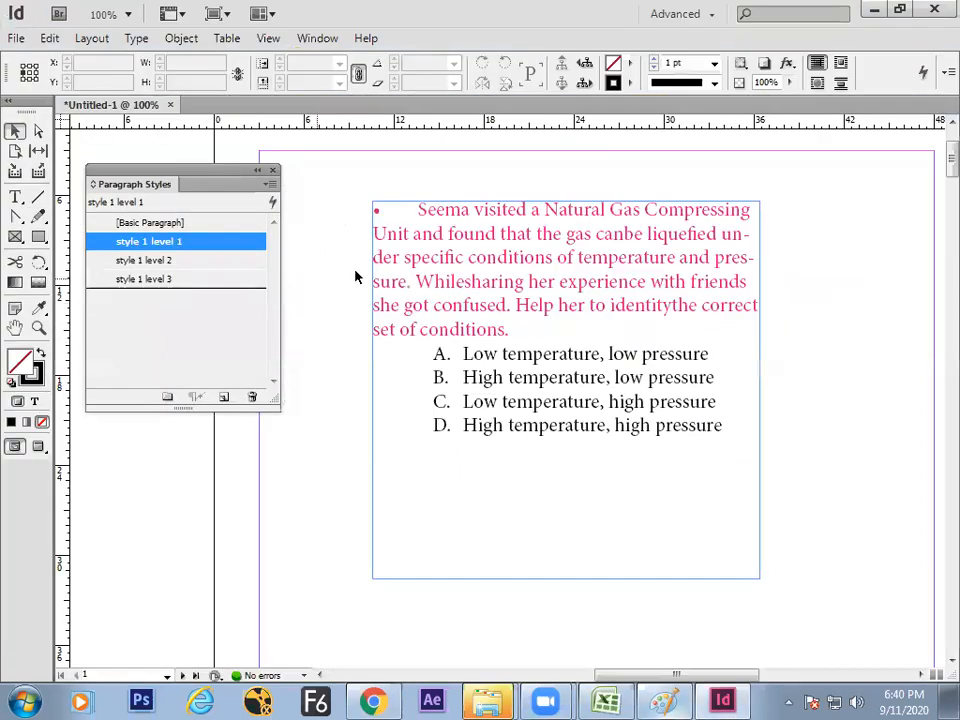
- Open the Bullets and Numbering settings of "style 1 level 1" and preview the available bullet characters on the question, ending on the round dot
double_click(218, 245)
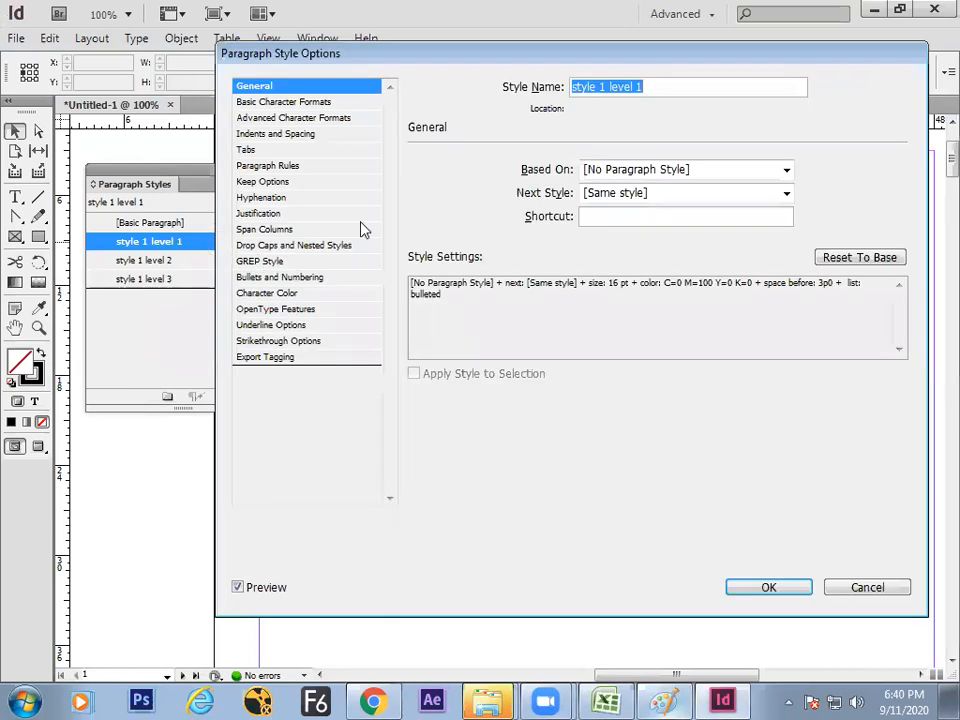
click(310, 279)
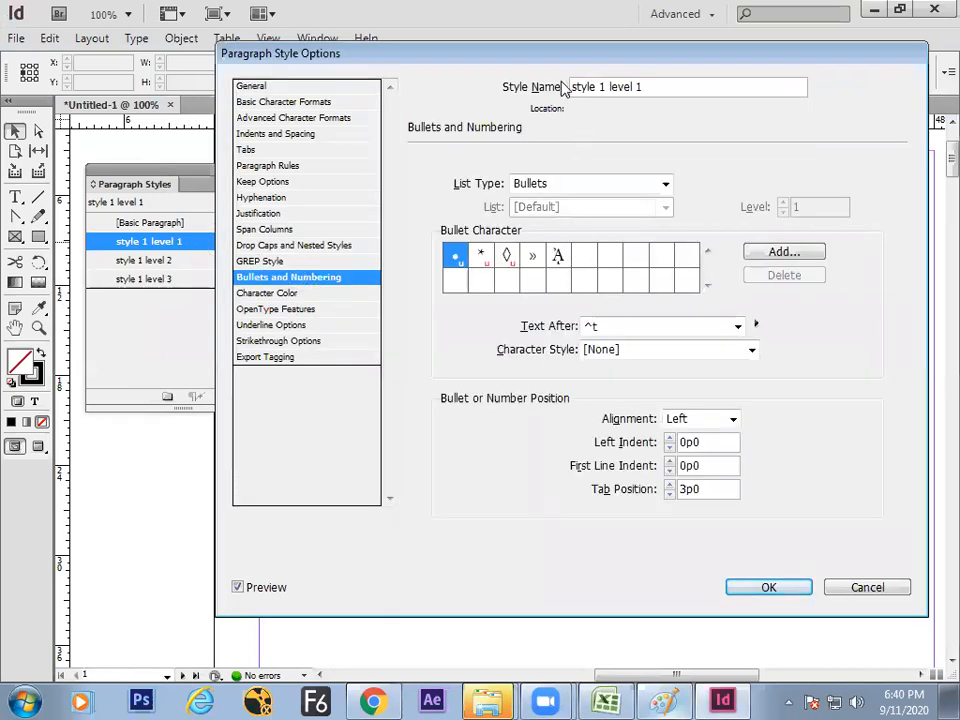
drag(562, 58, 644, 362)
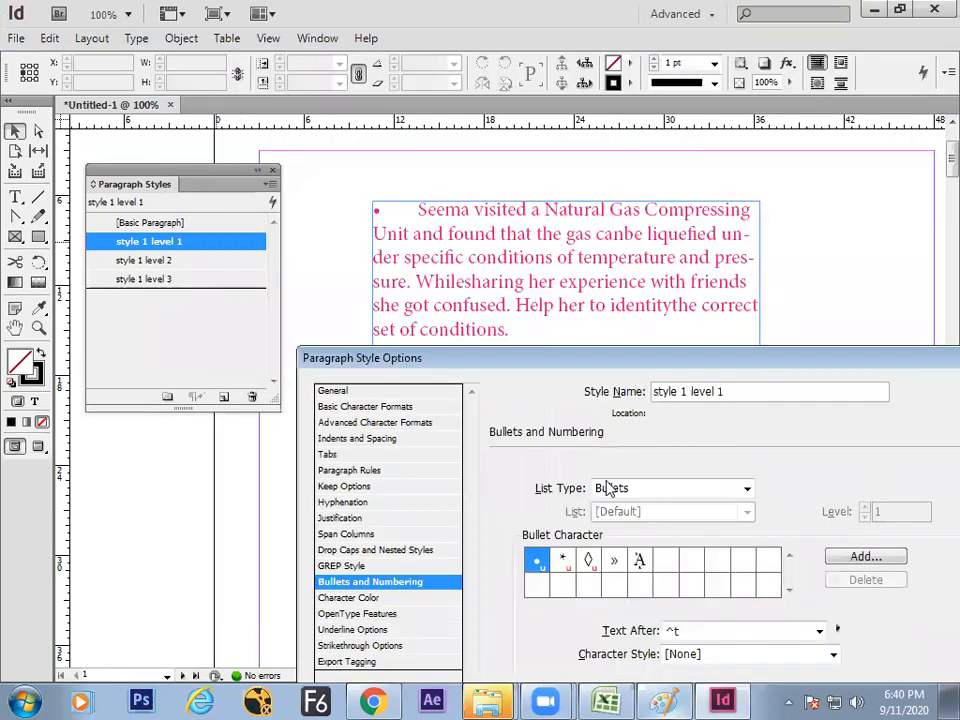
click(563, 562)
click(593, 563)
click(616, 564)
click(638, 562)
click(608, 562)
click(583, 564)
click(560, 564)
click(537, 562)
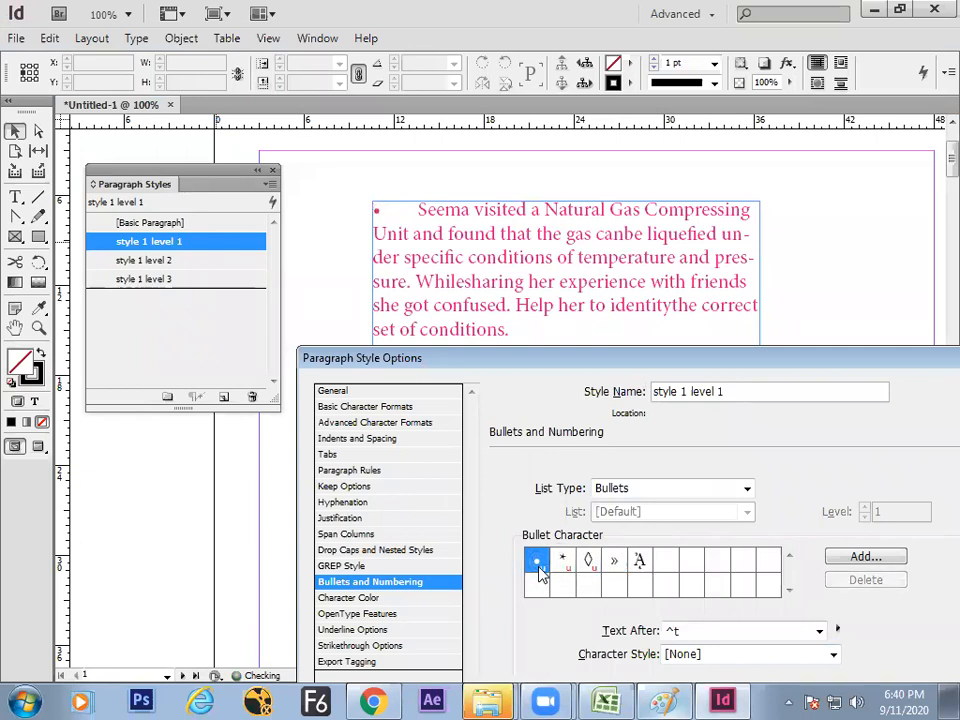
- Add the Webdings Regular standing-figure glyph to the style's bullet characters
drag(590, 366, 527, 315)
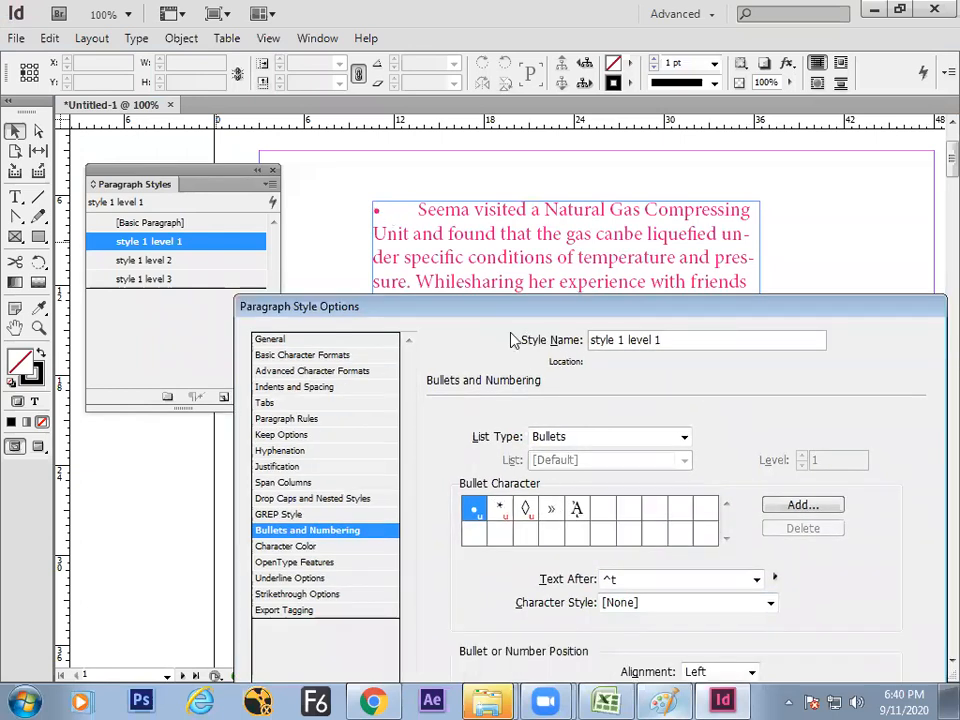
click(800, 508)
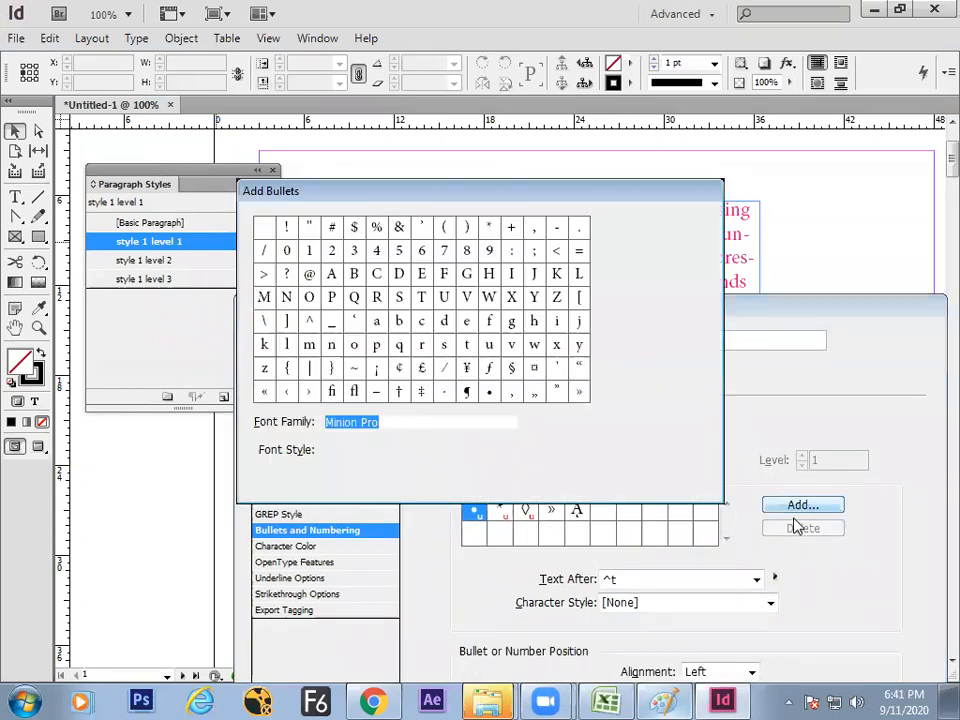
click(532, 428)
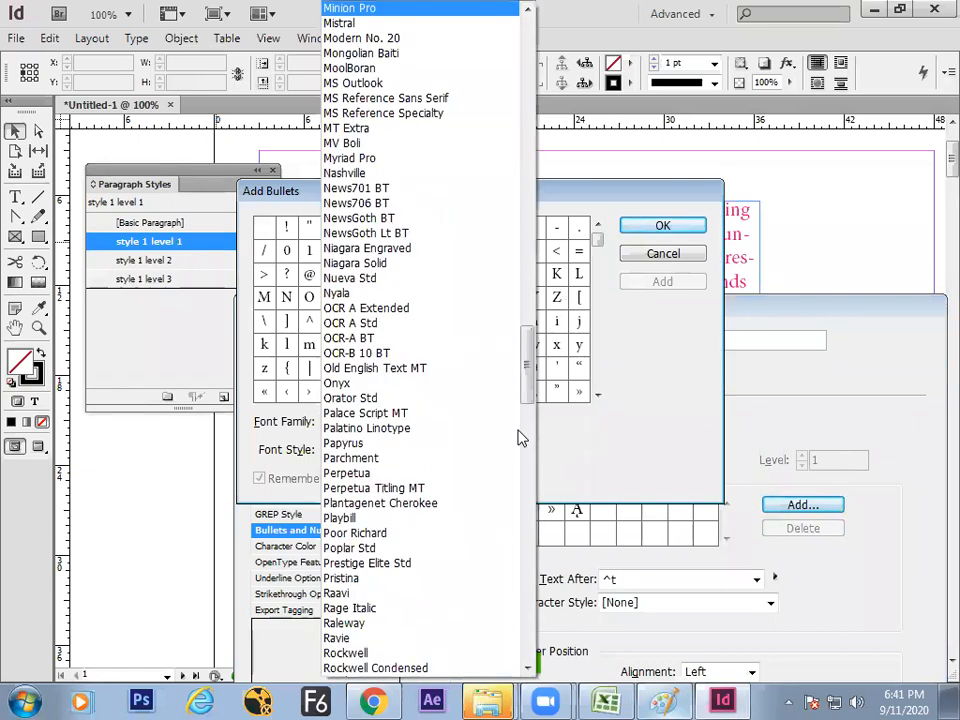
drag(526, 400, 527, 477)
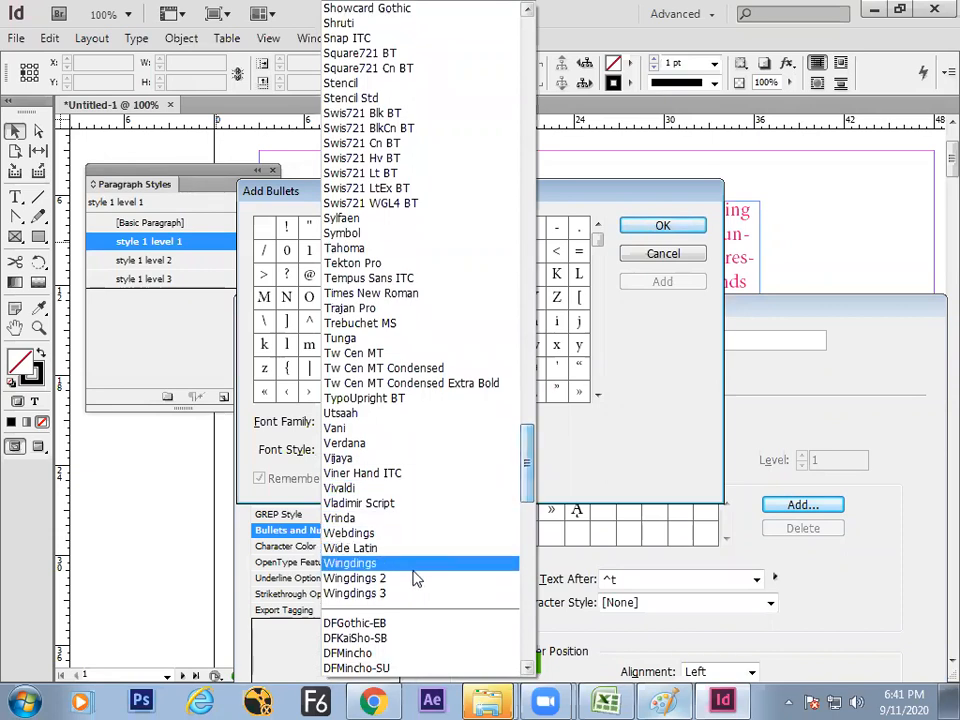
click(425, 538)
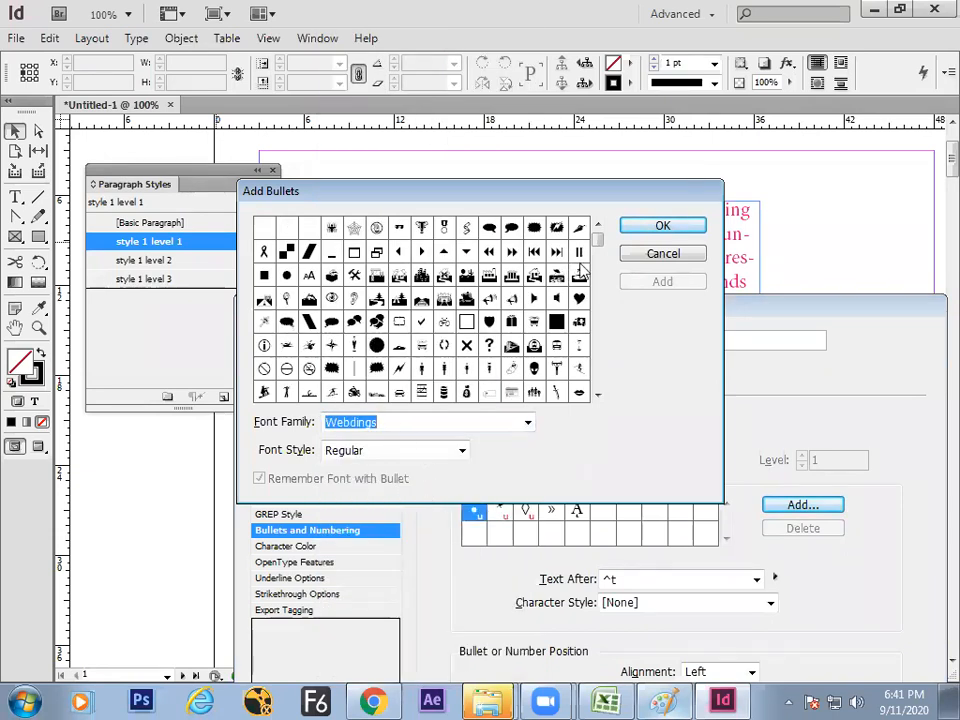
scroll(600, 250, down, 2)
click(287, 344)
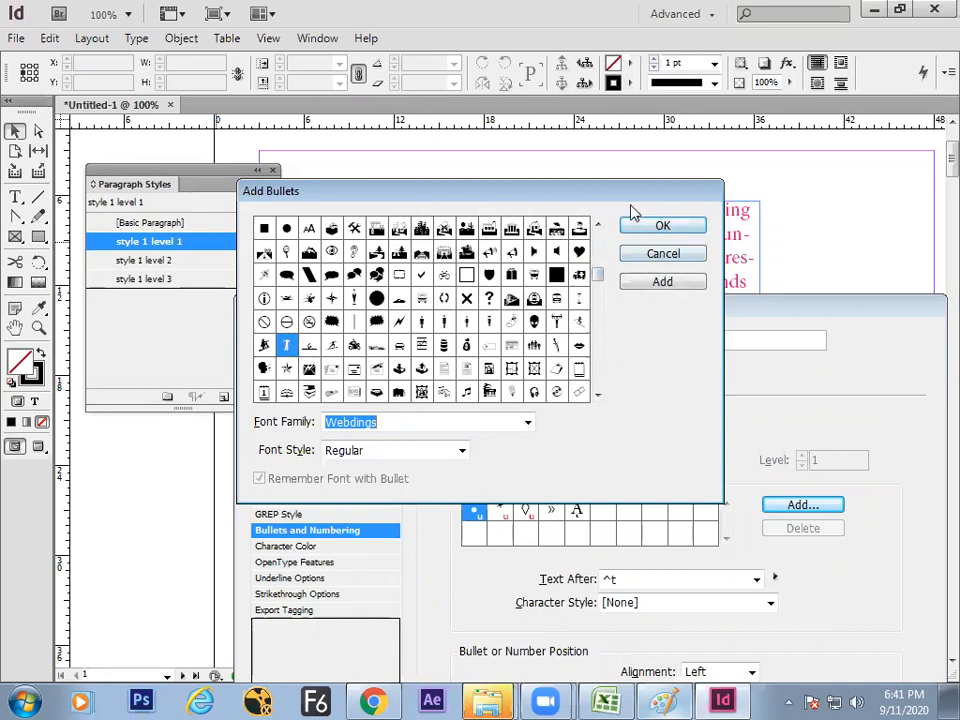
drag(625, 197, 480, 361)
click(518, 446)
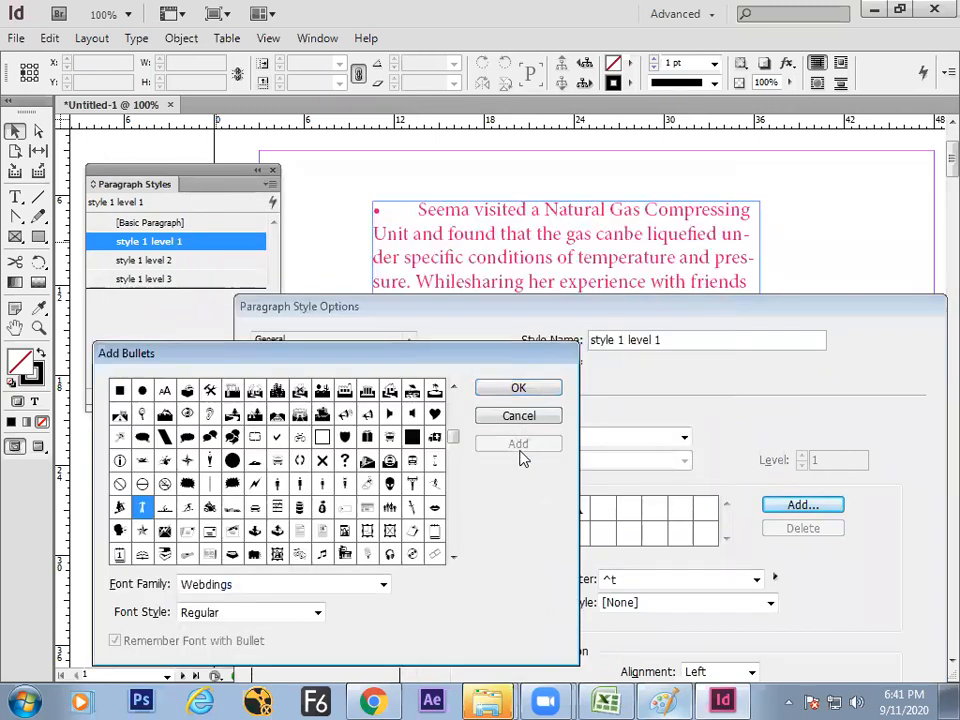
- Add the solid right-pointing triangle from Wingdings 3 Regular to the bullet characters and select it as the style's bullet
click(519, 417)
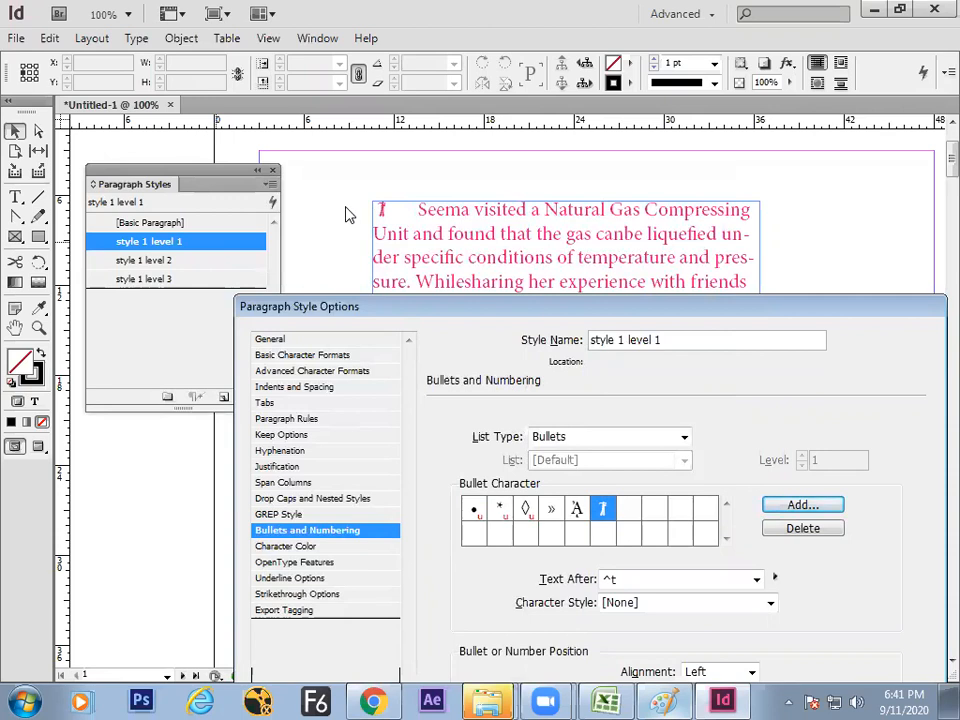
click(808, 508)
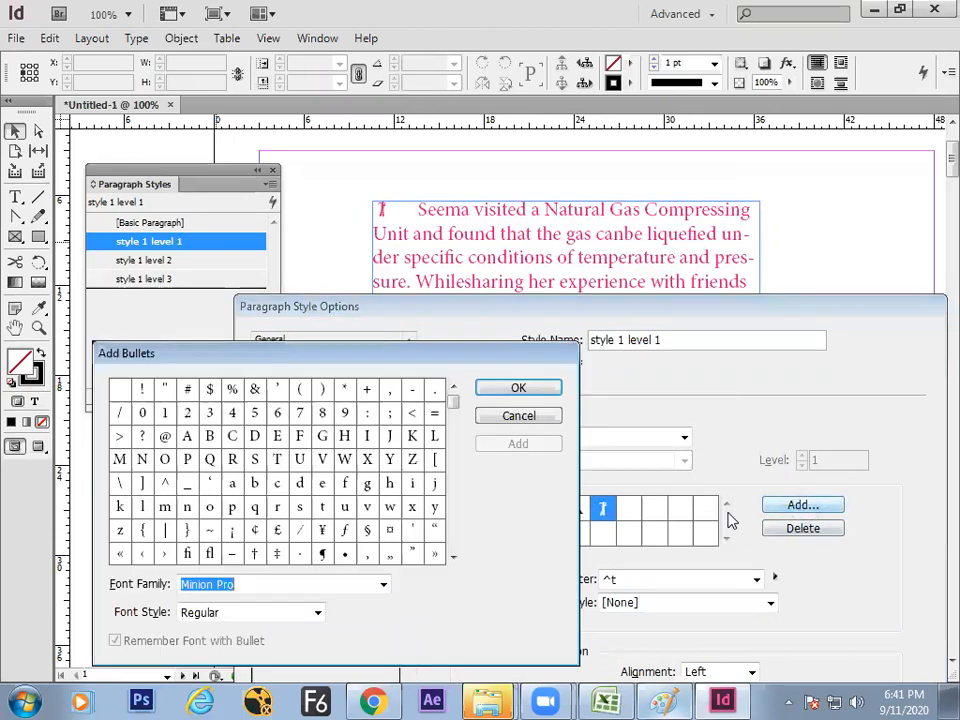
drag(455, 412, 476, 214)
click(401, 447)
drag(403, 381, 401, 500)
click(232, 548)
click(409, 360)
drag(478, 262, 477, 328)
click(514, 300)
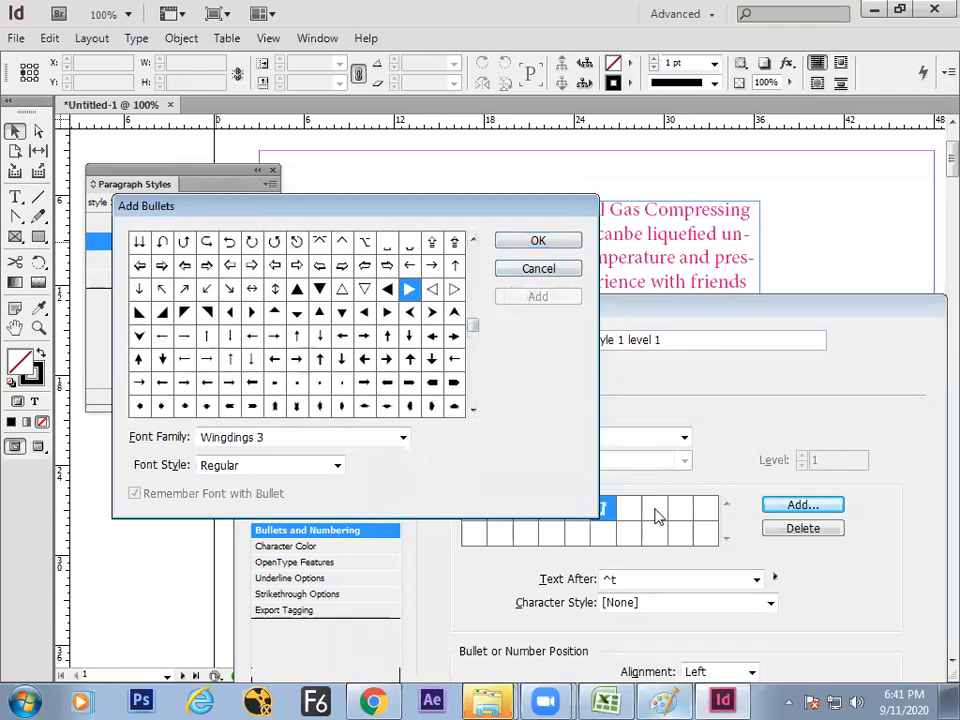
click(533, 245)
click(628, 508)
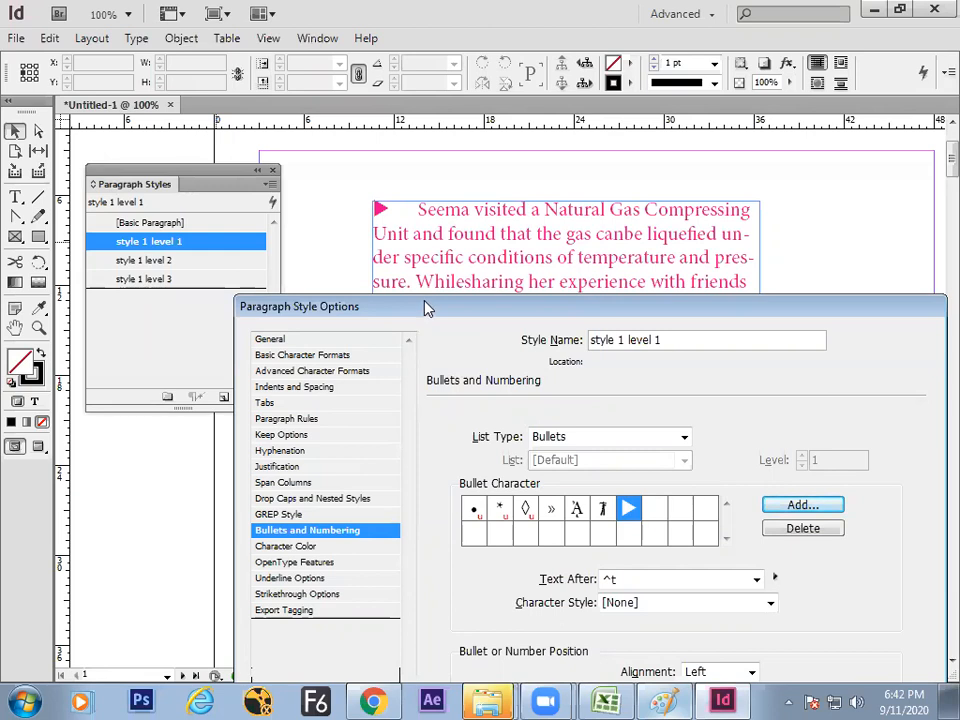
- Switch to Paint, handwrite "Add inovative" in a box with an arrow up to "Bullet", and return to InDesign
drag(428, 308, 371, 287)
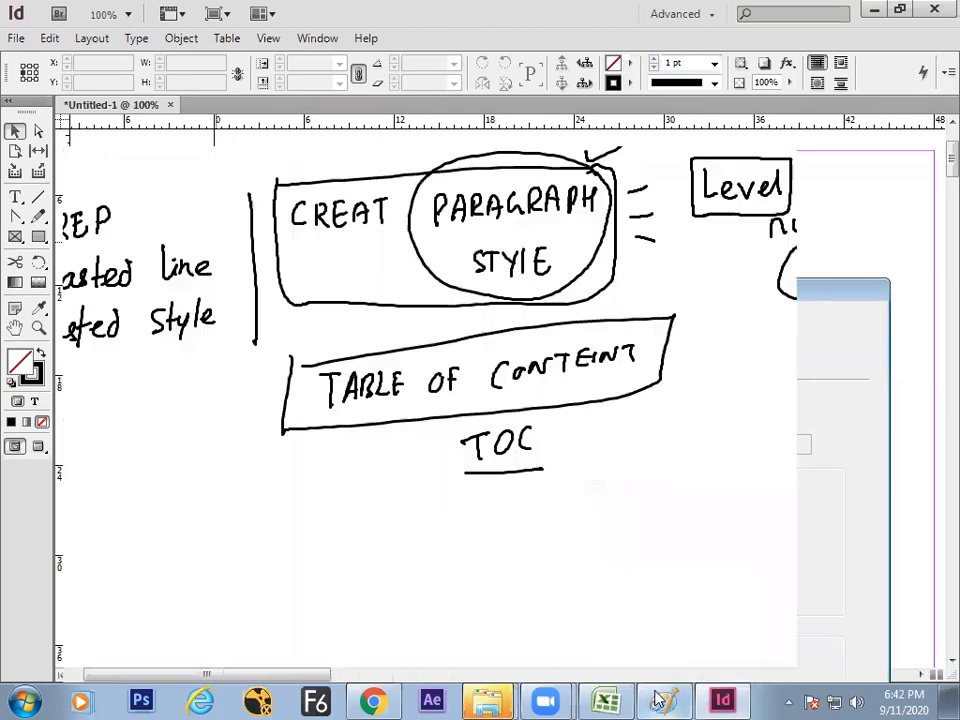
mouse_move(741, 372)
mouse_down()
mouse_move(778, 354)
mouse_move(779, 344)
mouse_move(806, 344)
mouse_move(815, 362)
mouse_move(846, 342)
mouse_move(873, 346)
mouse_move(886, 330)
mouse_move(879, 334)
mouse_move(915, 342)
mouse_up()
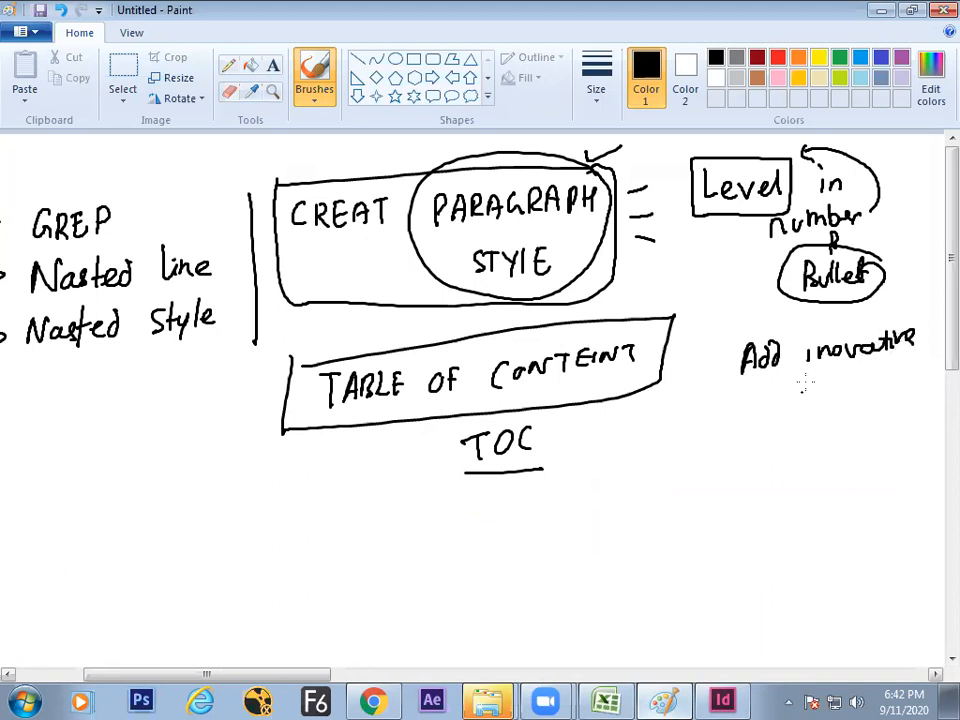
mouse_move(745, 338)
mouse_down()
mouse_move(921, 321)
mouse_move(918, 367)
mouse_move(753, 404)
mouse_move(737, 394)
mouse_move(737, 336)
mouse_up()
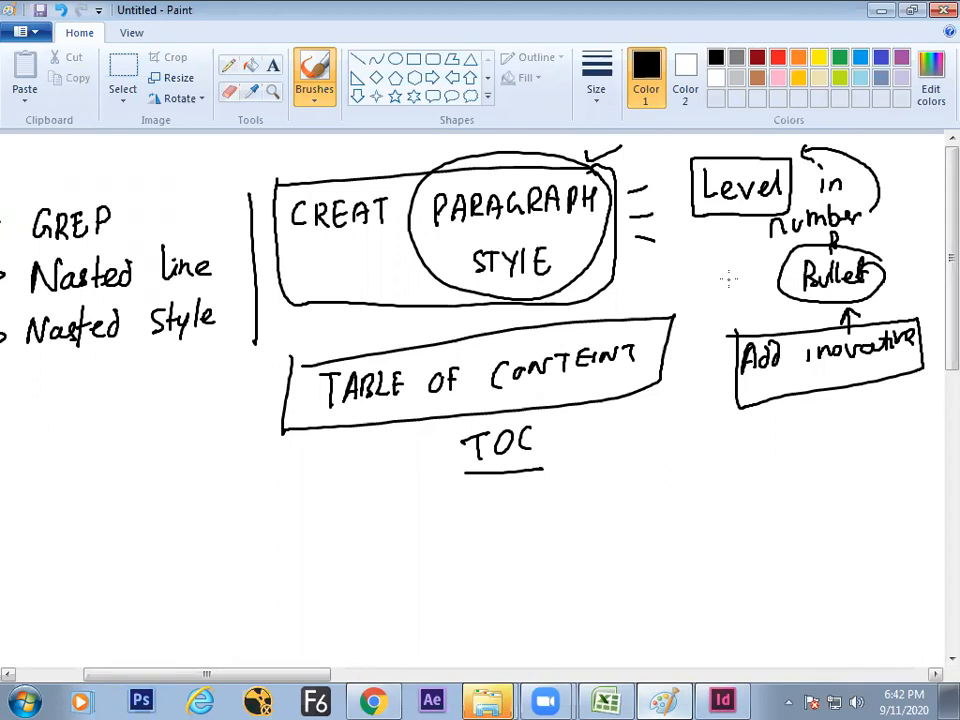
key(alt+Tab)
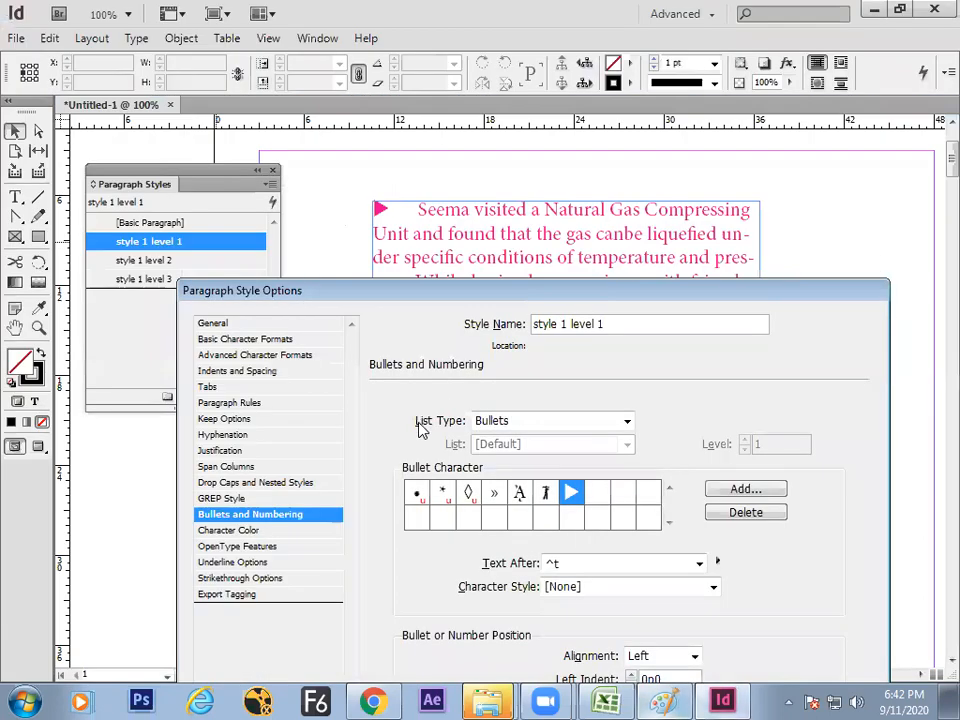
- Browse the Wingdings 3 glyphs available as bullets, and close the glyph selection without adding one
drag(520, 296, 493, 406)
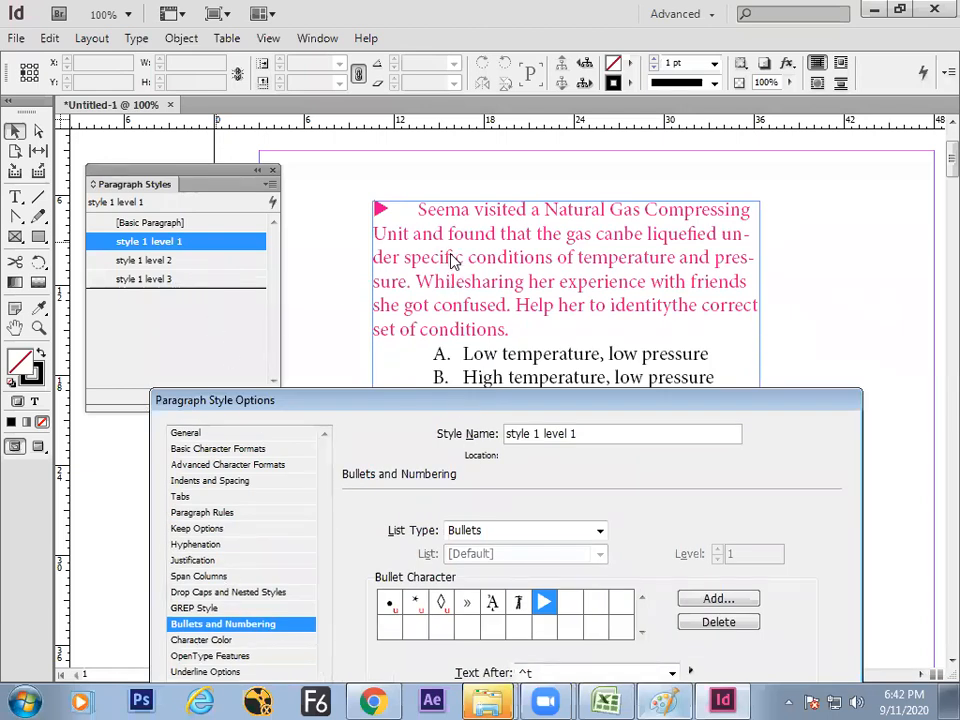
click(718, 598)
click(390, 437)
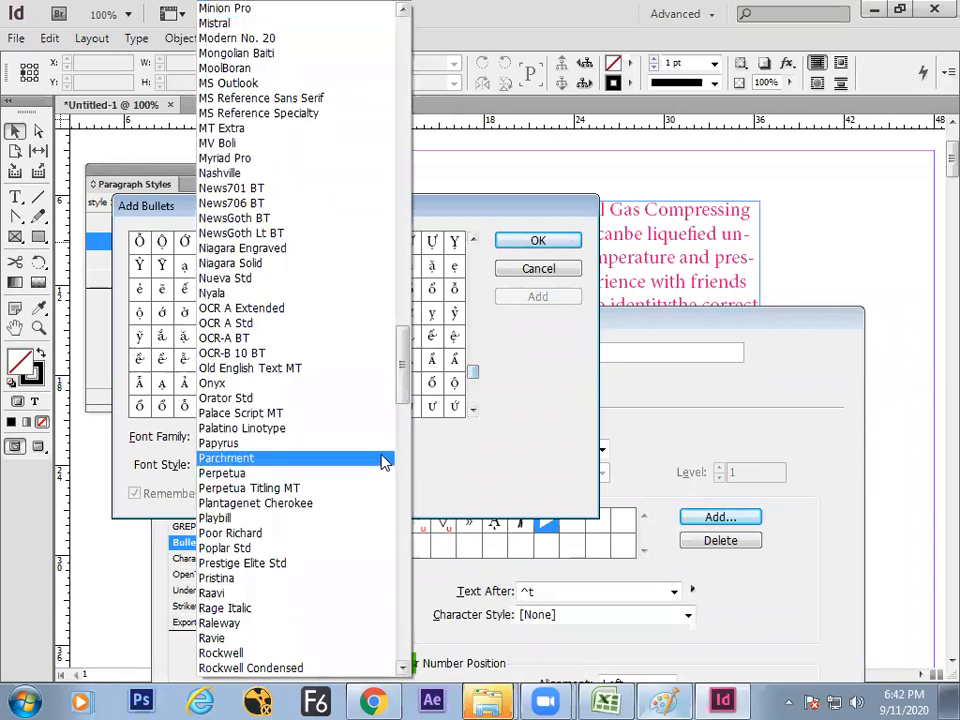
drag(401, 362, 388, 486)
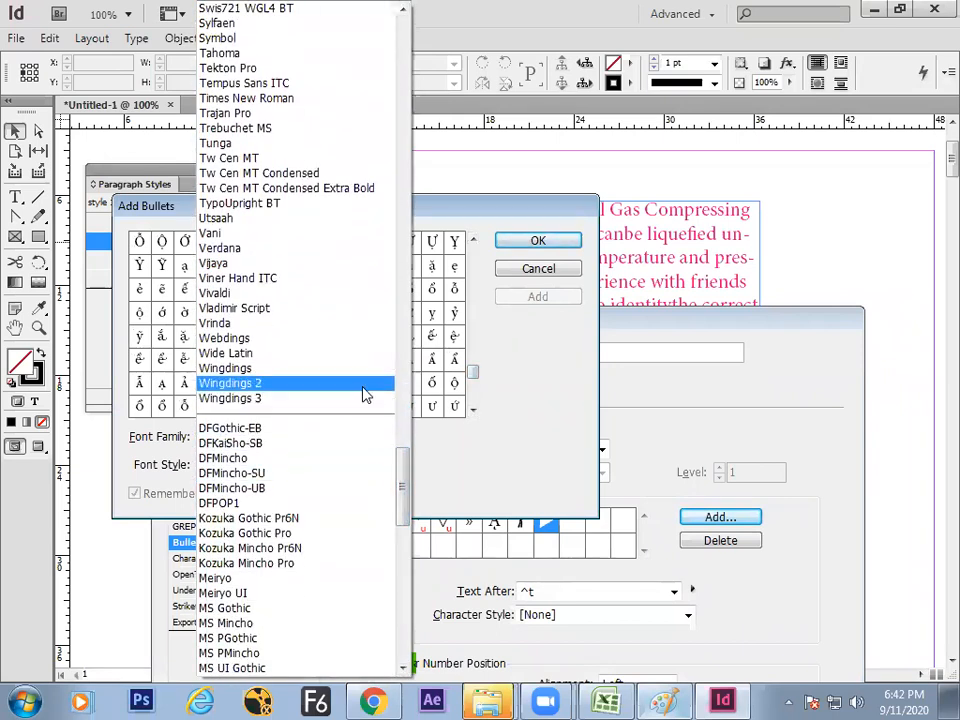
click(350, 401)
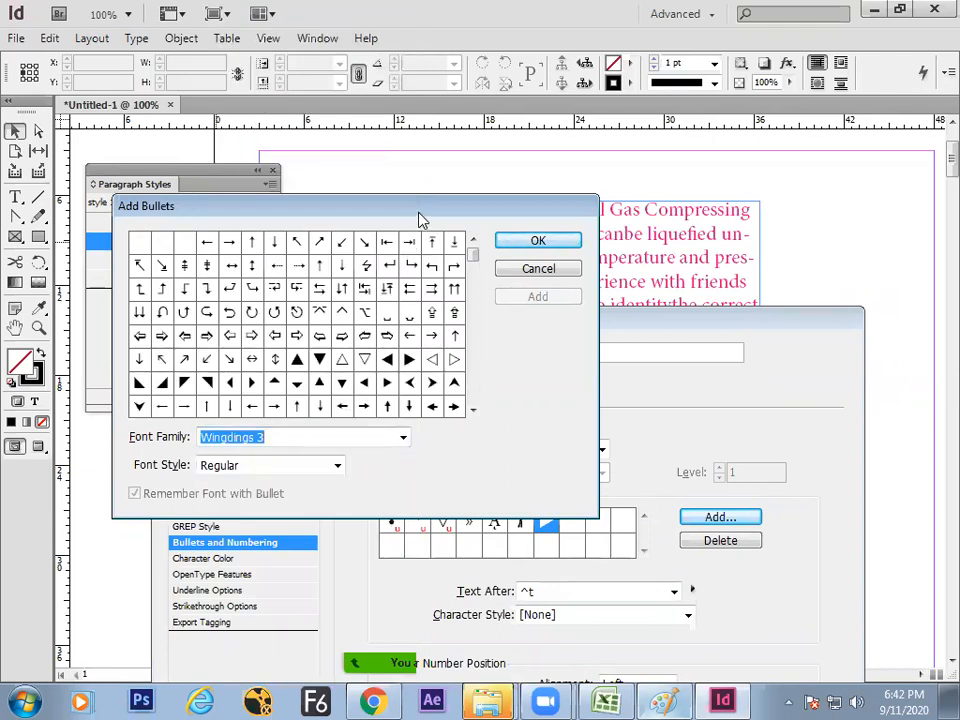
drag(420, 220, 383, 335)
click(487, 388)
- Try to insert an En Dash after the tab in the bullet's Text After setting
drag(480, 318, 709, 236)
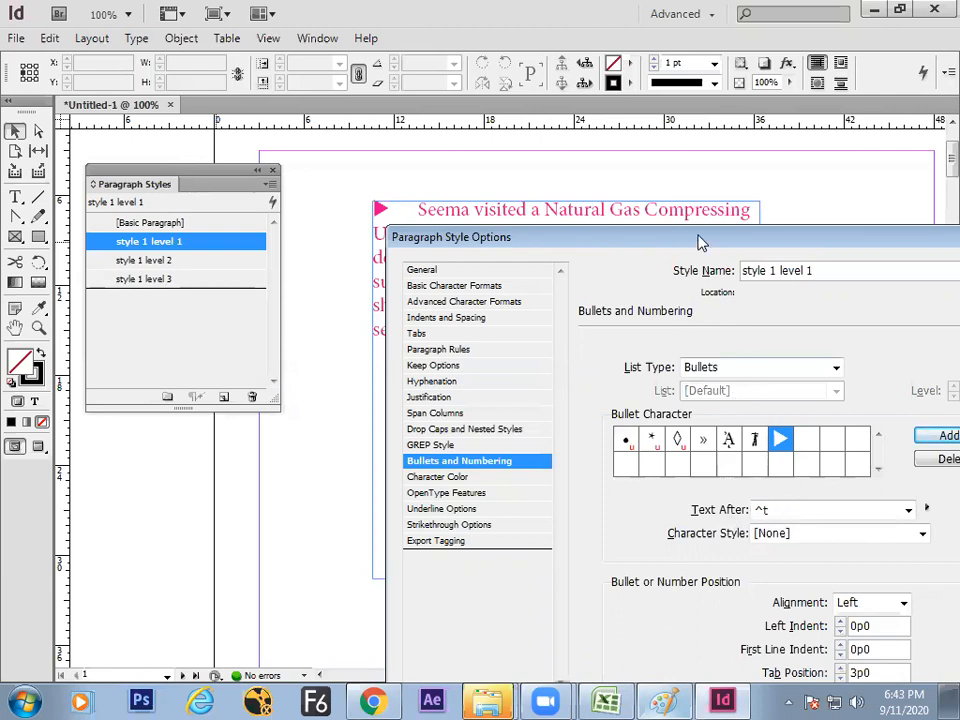
drag(701, 240, 589, 262)
click(655, 538)
click(815, 535)
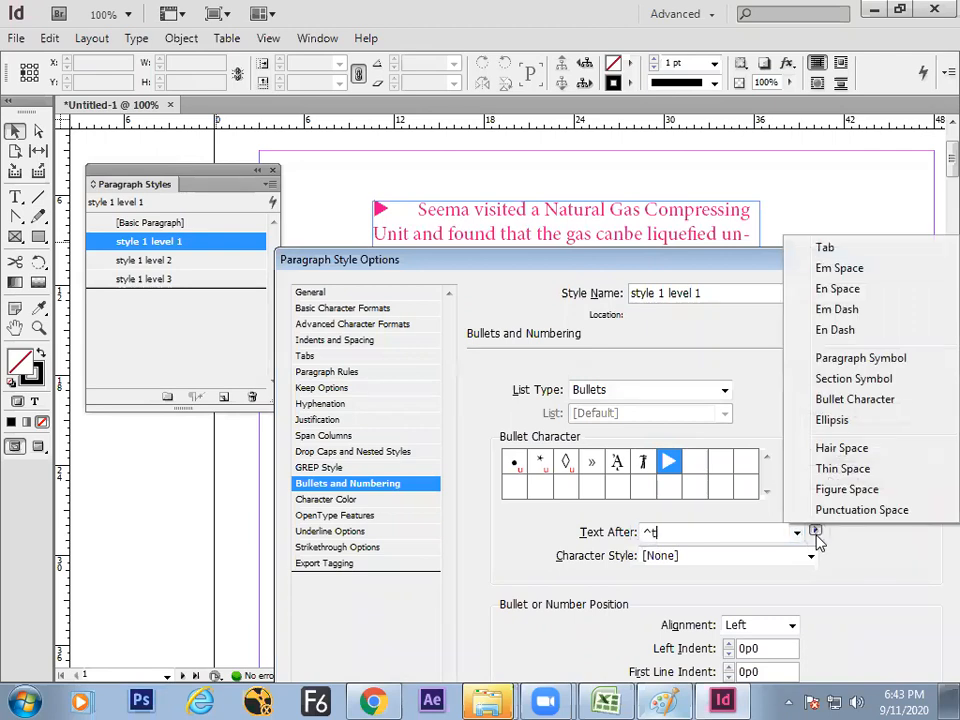
click(846, 334)
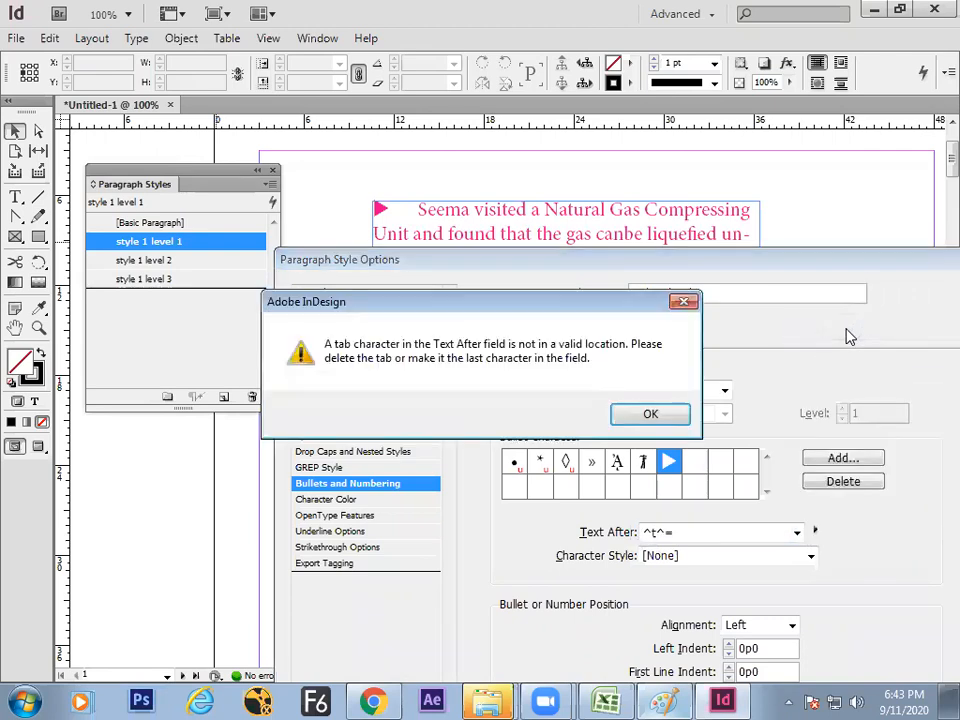
click(650, 413)
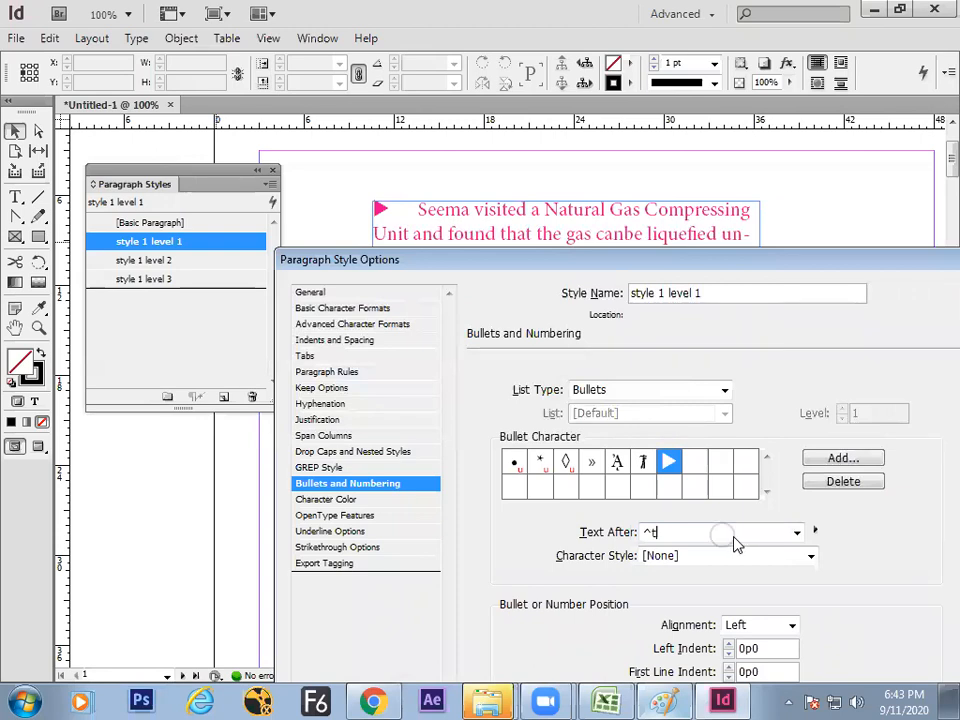
- Assign the "bullet" character style to the bullet of "style 1 level 1" and confirm the paragraph style options
click(680, 537)
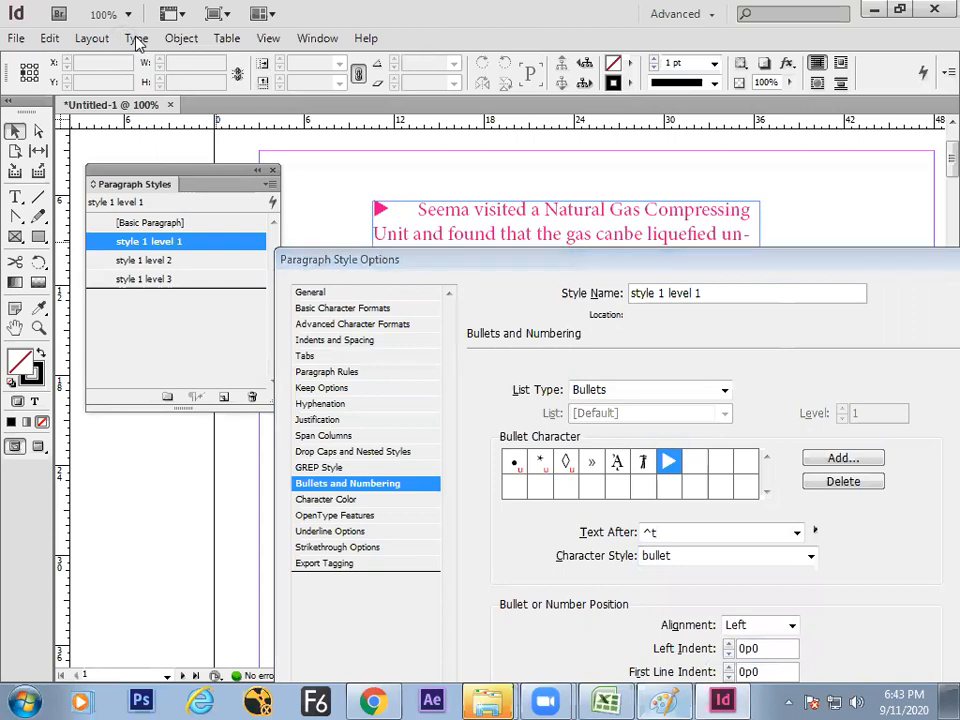
drag(650, 260, 538, 86)
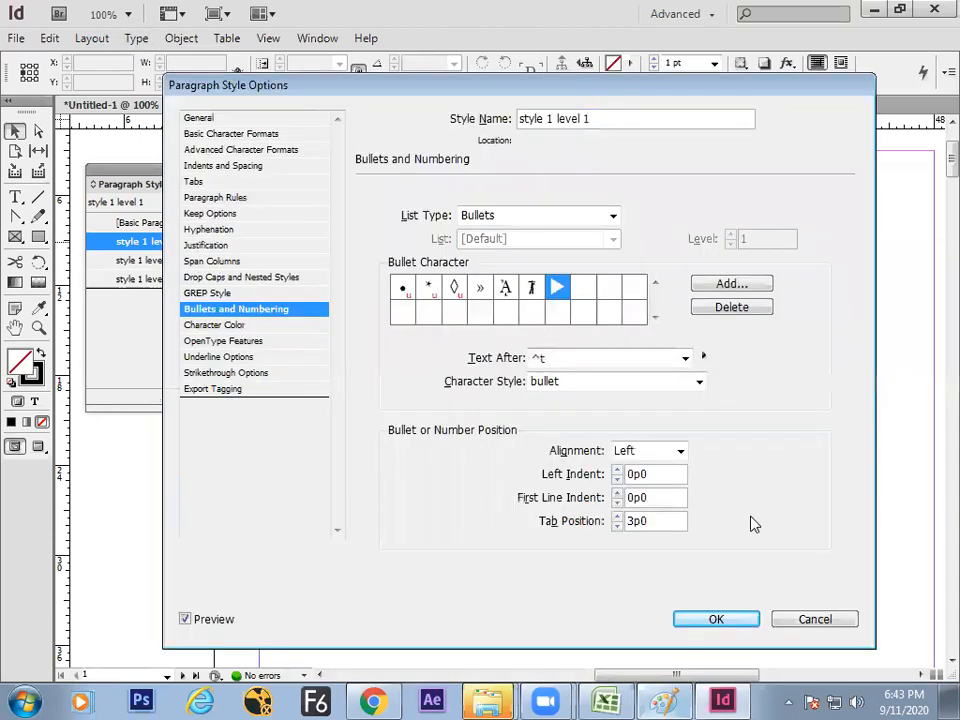
click(738, 617)
- Move the Paragraph Styles panel lower and show the Character Styles panel above it, beside the question text
double_click(204, 173)
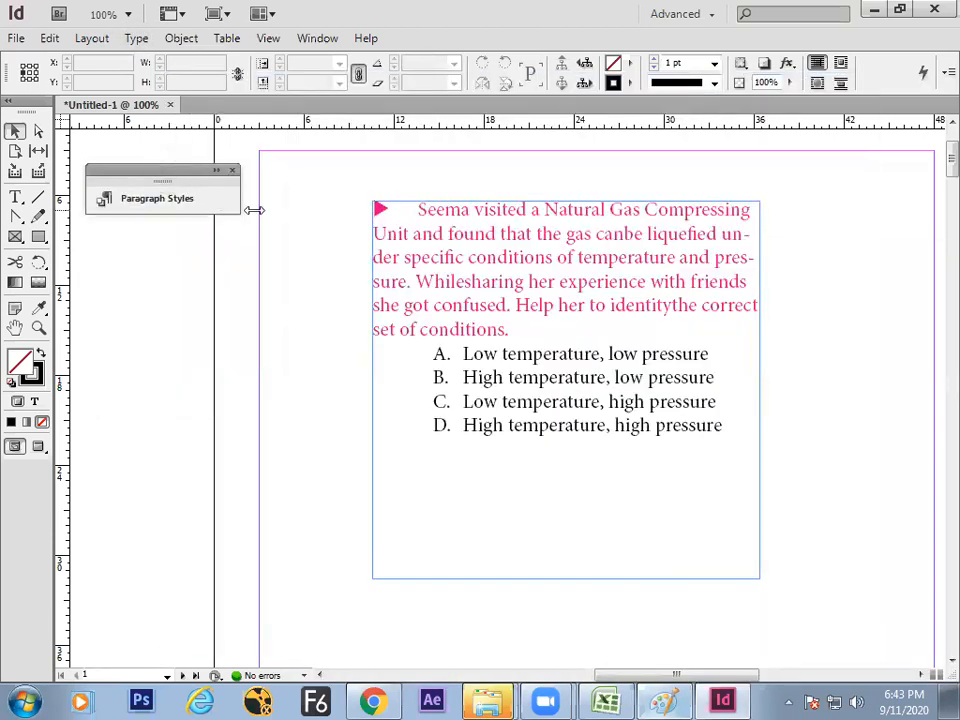
click(150, 202)
click(216, 170)
drag(170, 170, 190, 334)
click(136, 39)
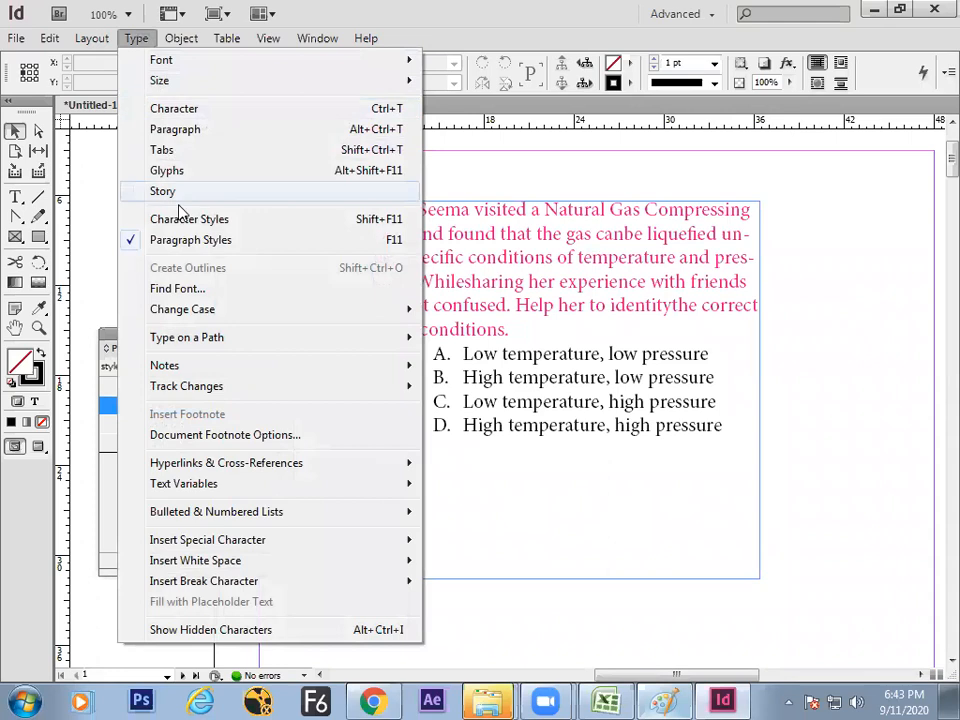
click(188, 220)
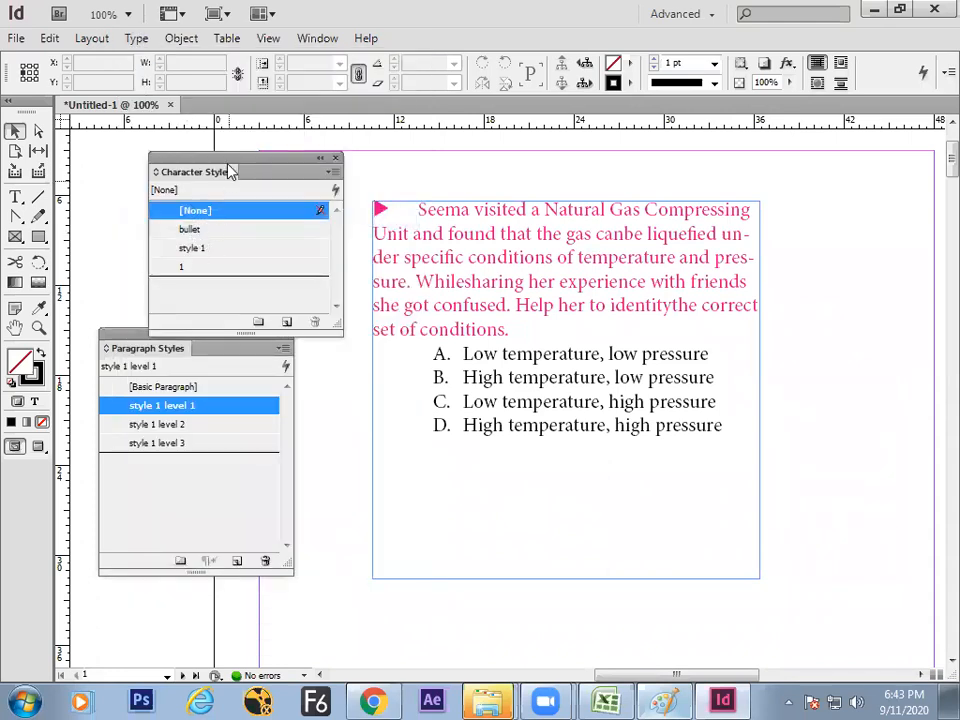
drag(228, 160, 163, 138)
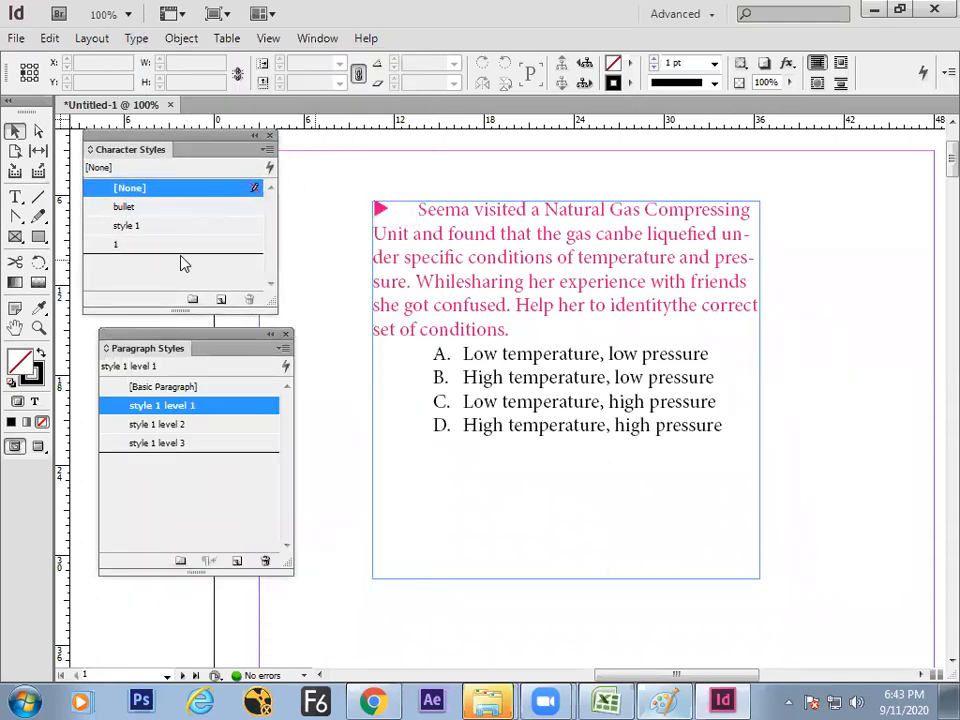
- Set the character color of the "bullet" character style to C=100 M=0 Y=0 K=0
double_click(161, 207)
drag(424, 229, 473, 347)
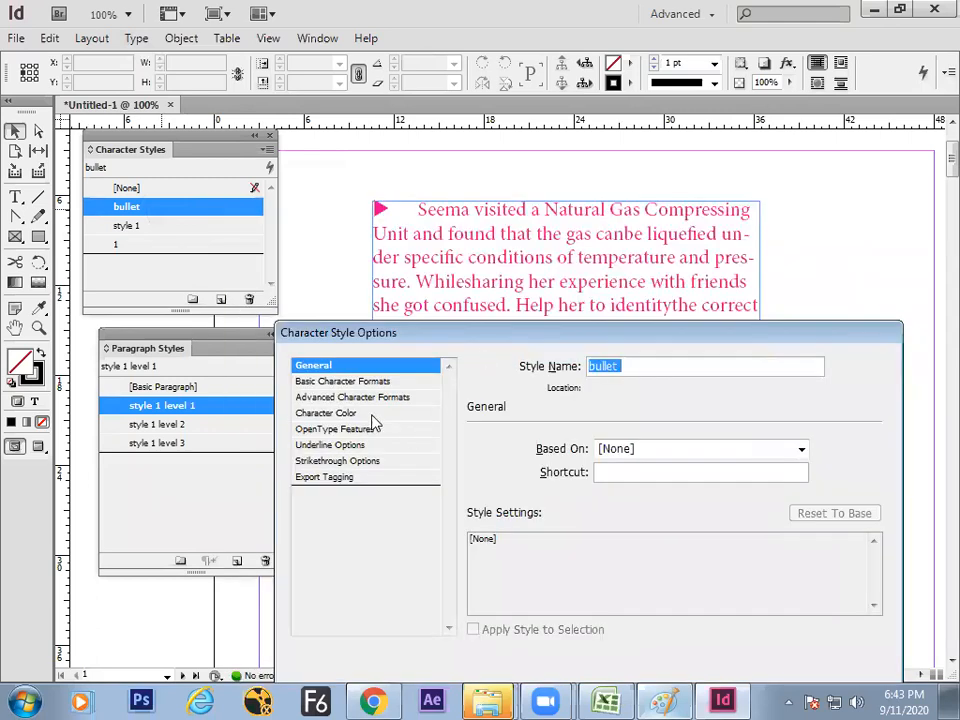
click(335, 413)
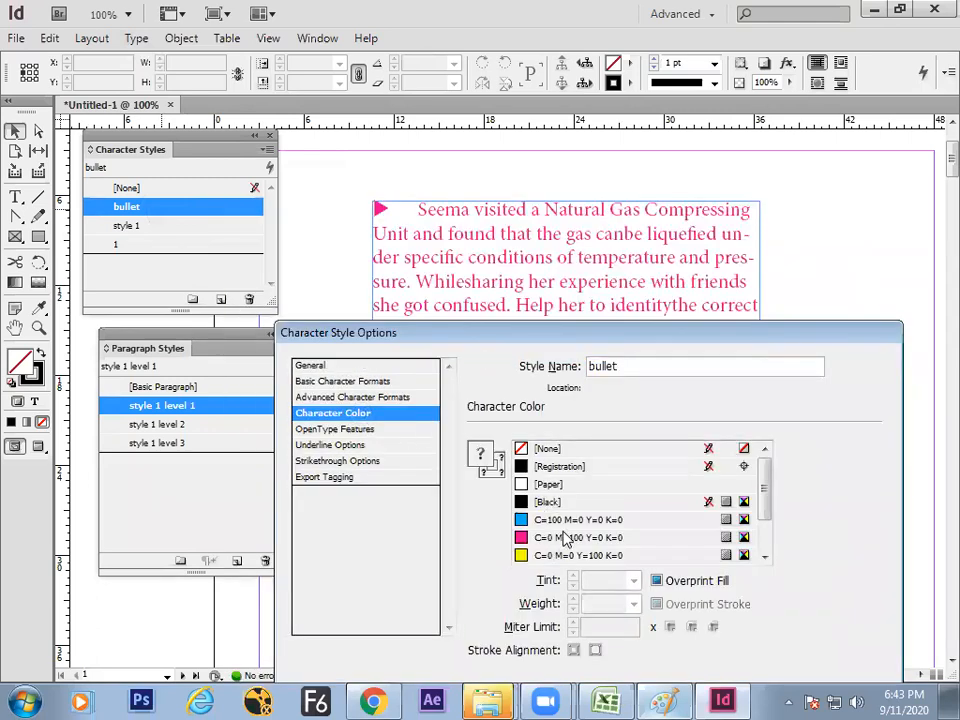
click(560, 520)
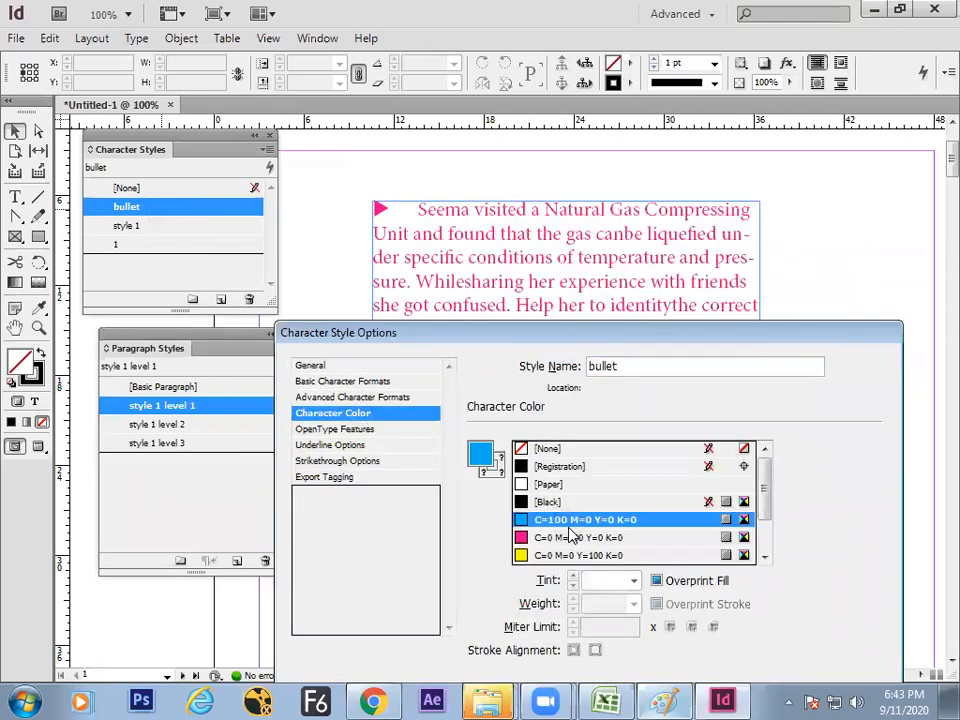
- Preview a 60 pt size for the "bullet" character style, set it to 18 pt, and confirm the style options
click(350, 381)
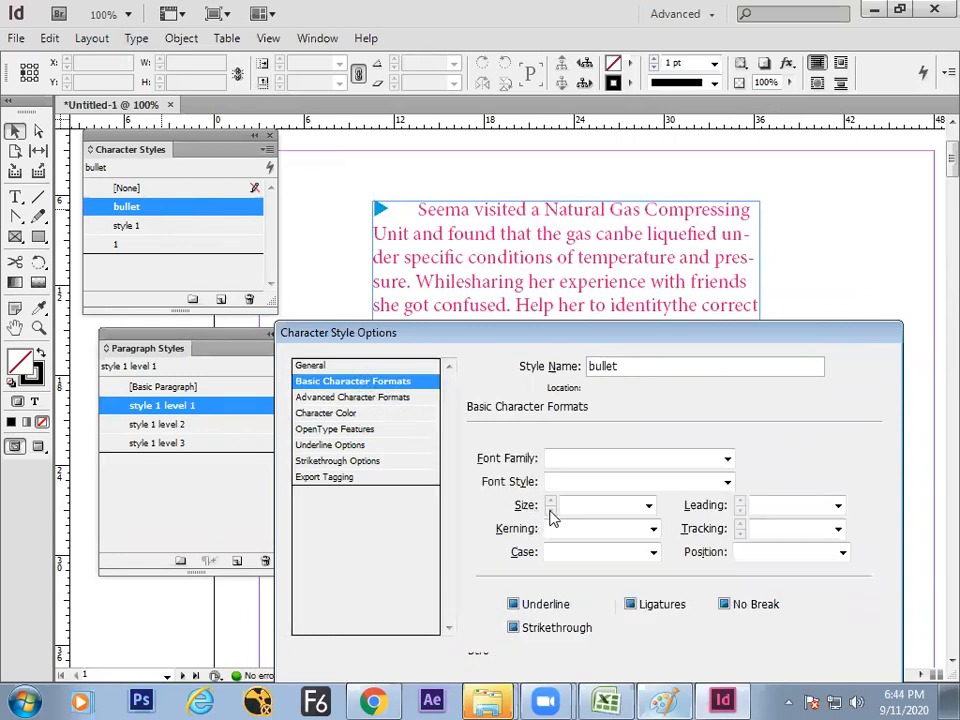
click(648, 505)
click(632, 471)
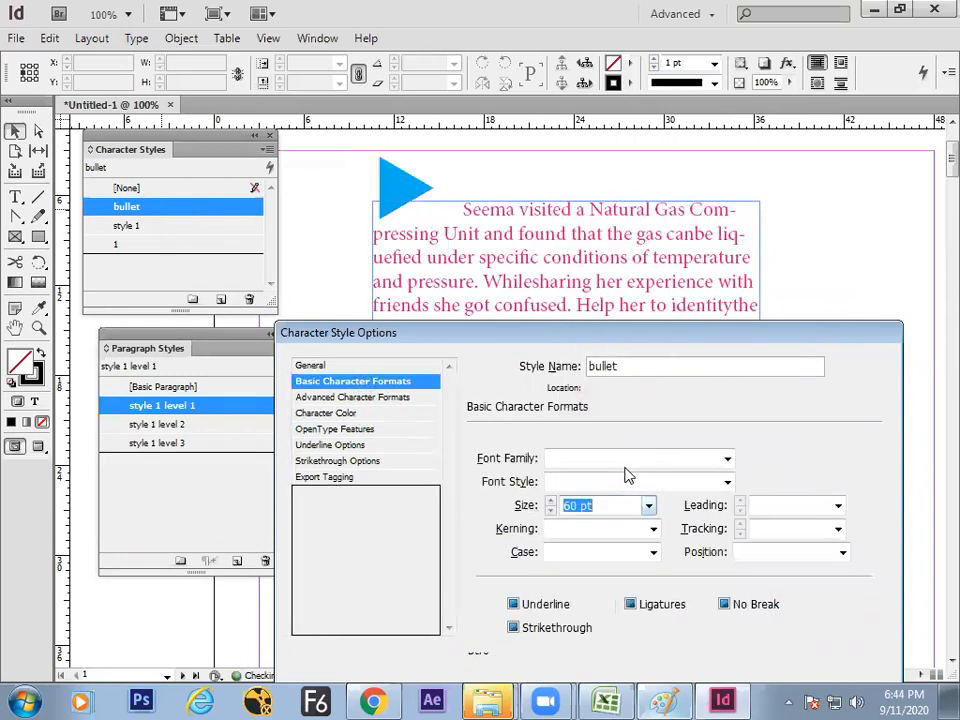
click(648, 506)
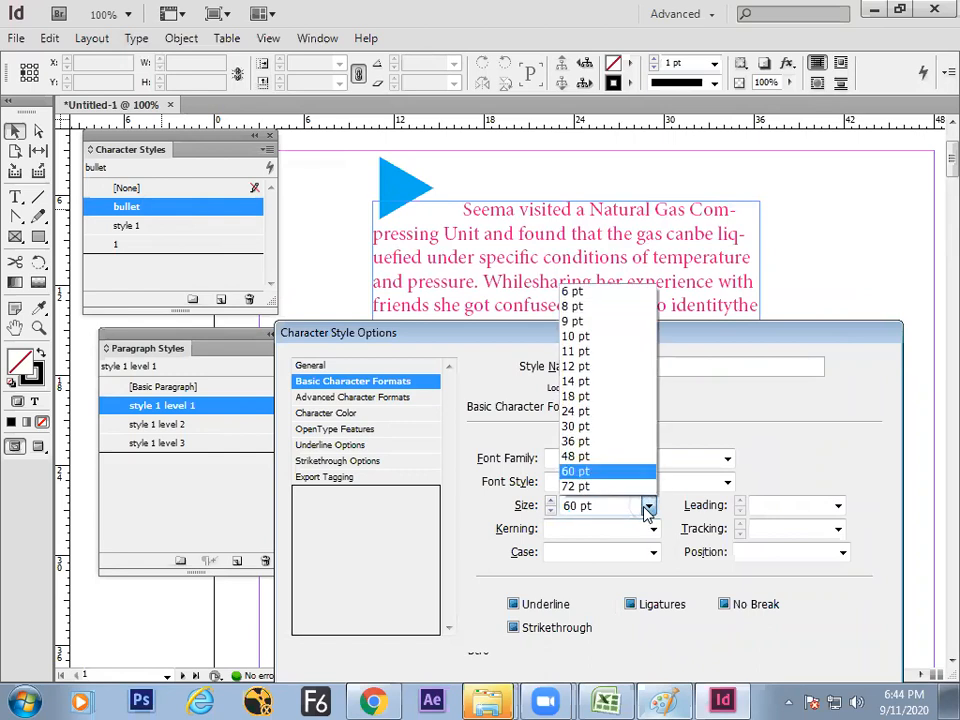
click(606, 396)
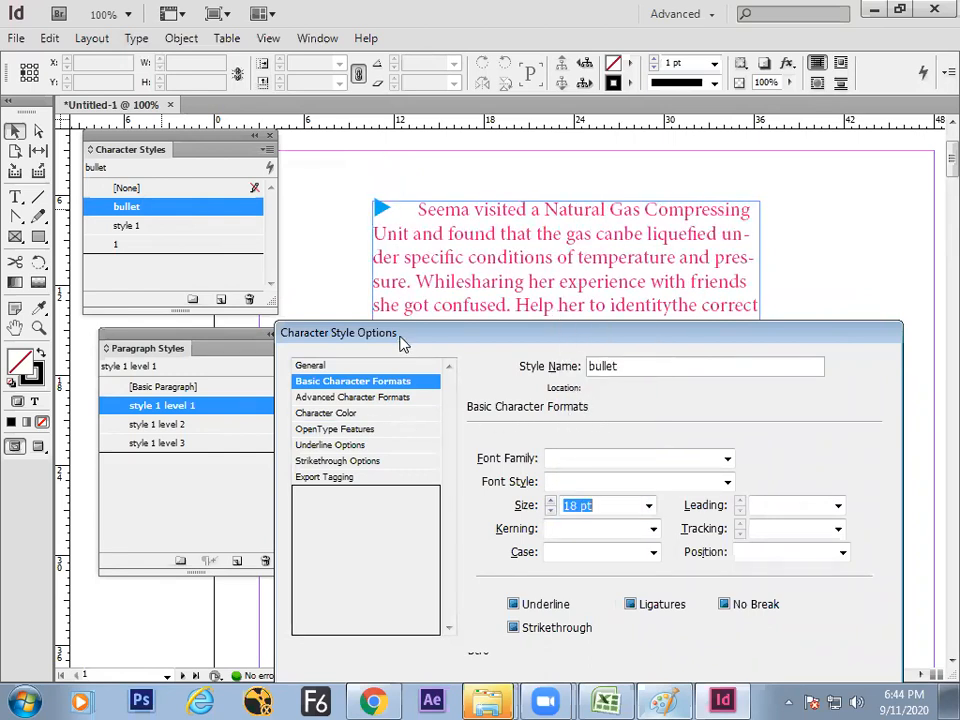
drag(401, 339, 328, 167)
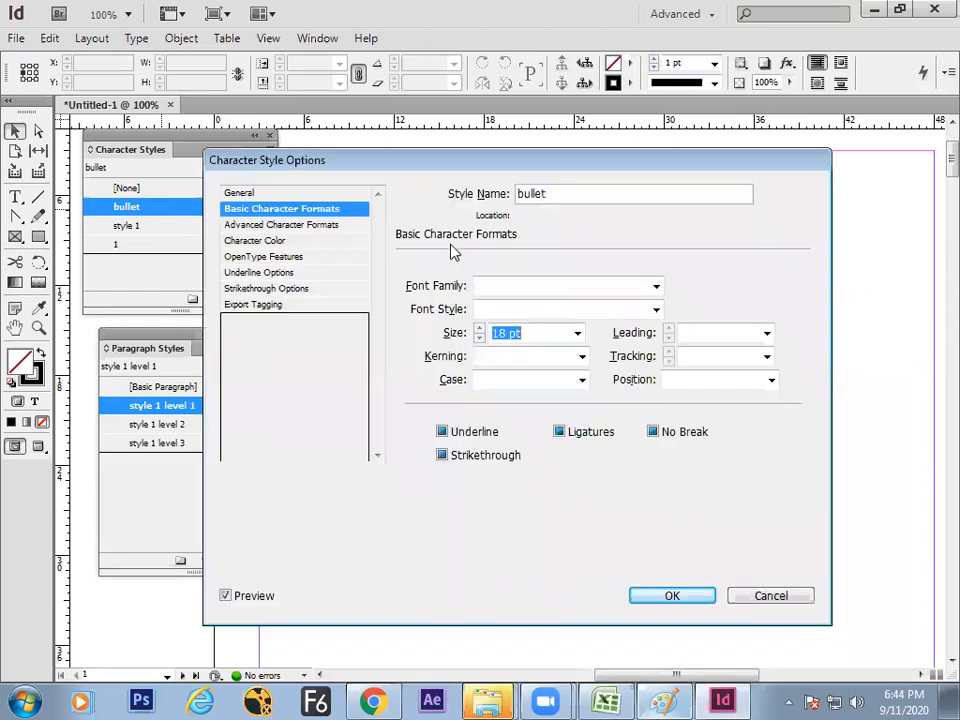
click(671, 594)
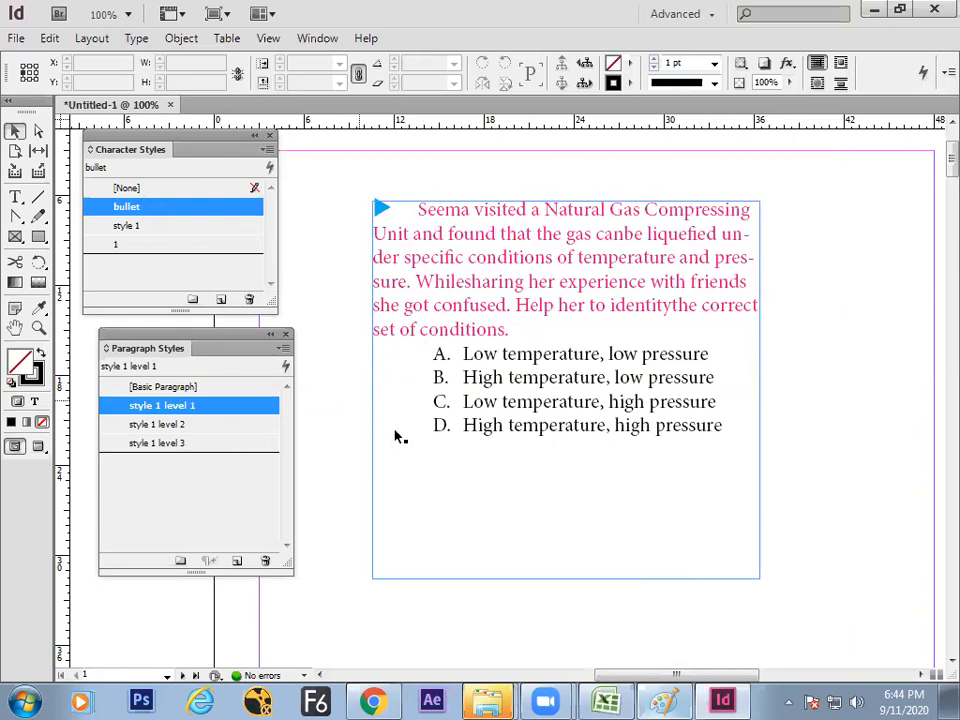
- Switch to Paint, draw a stroke from the circled word "Bullet", and return to InDesign
click(665, 702)
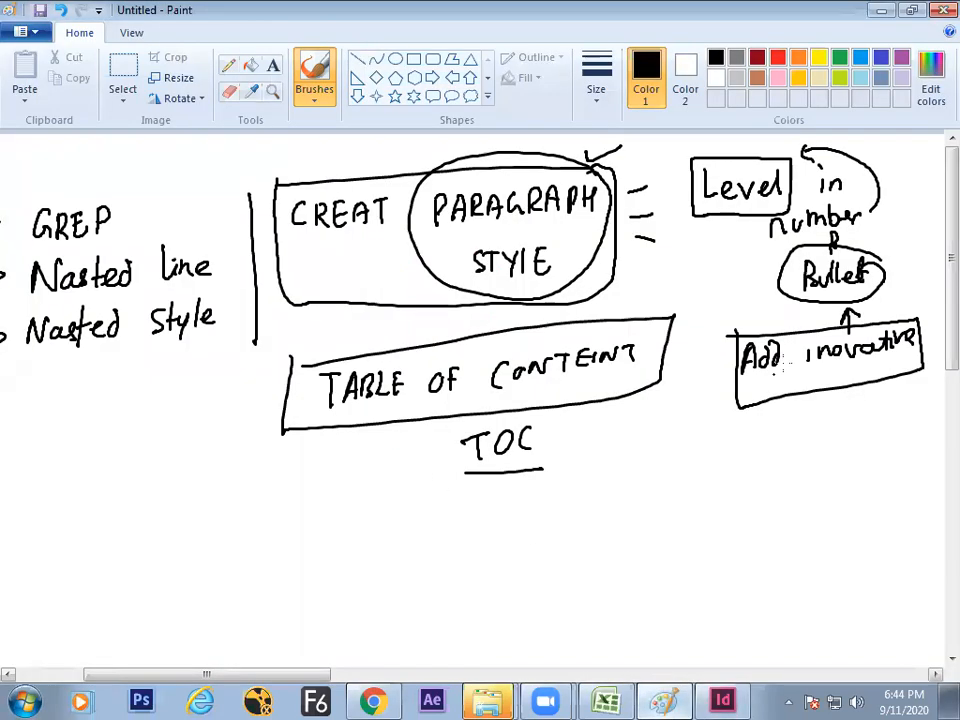
drag(866, 252, 926, 240)
click(722, 700)
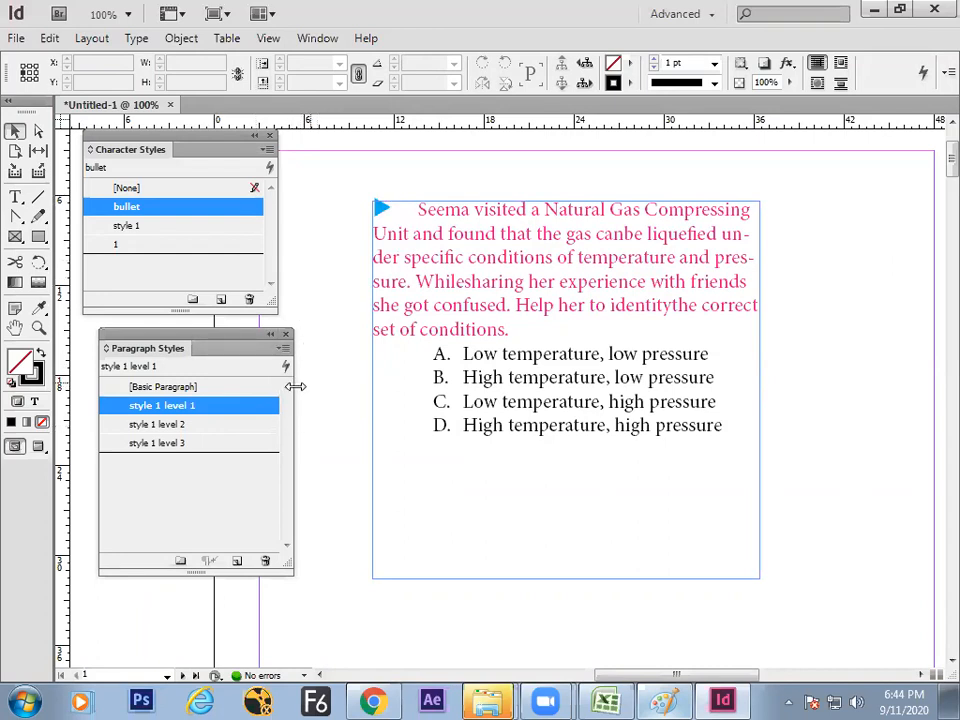
- Add the Minion Pro Regular letter T as the bullet for "style 1 level 1", confirm it, and move the question frame slightly up
double_click(263, 413)
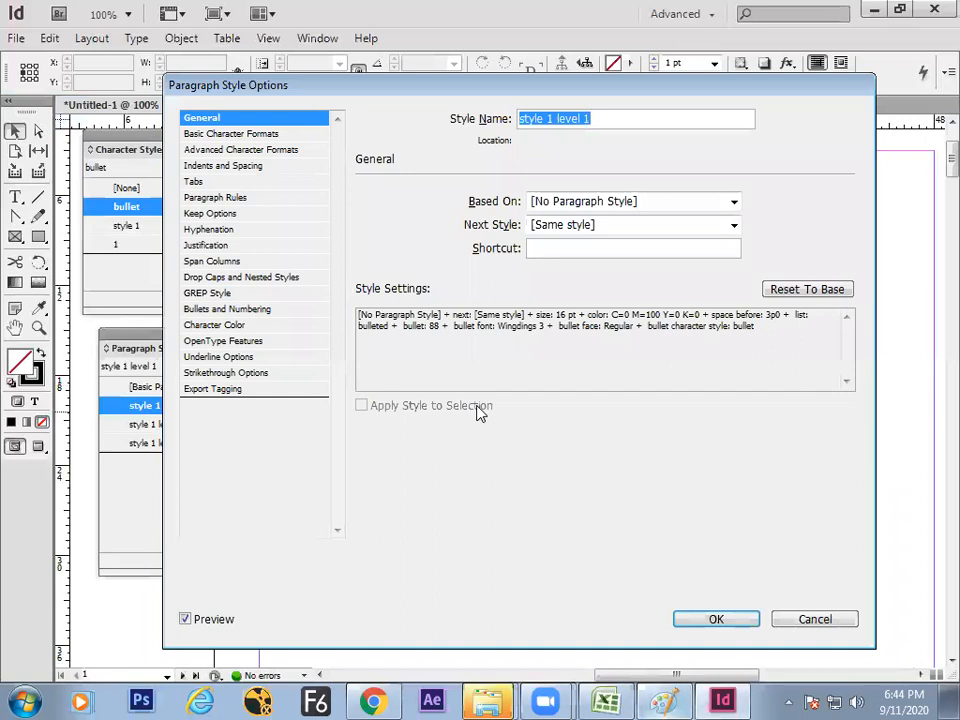
click(246, 310)
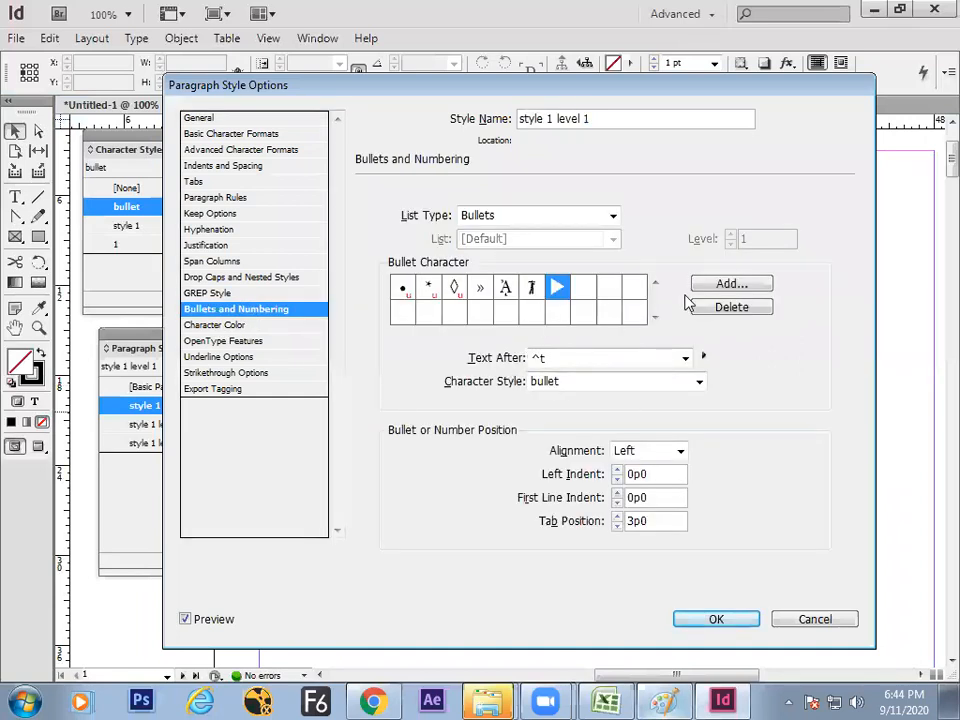
click(728, 284)
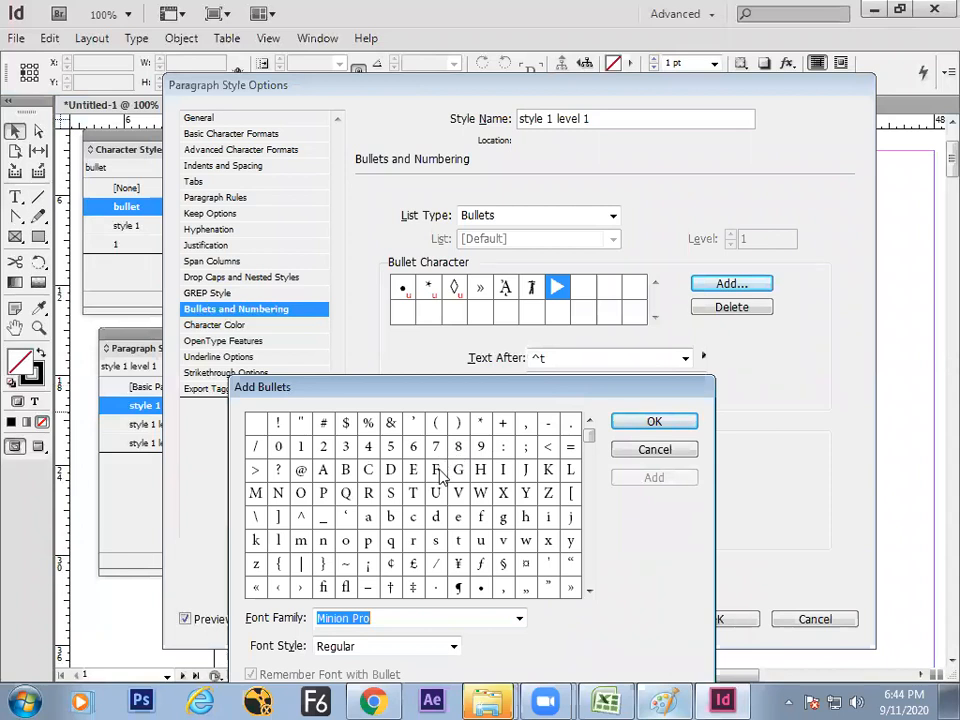
click(416, 495)
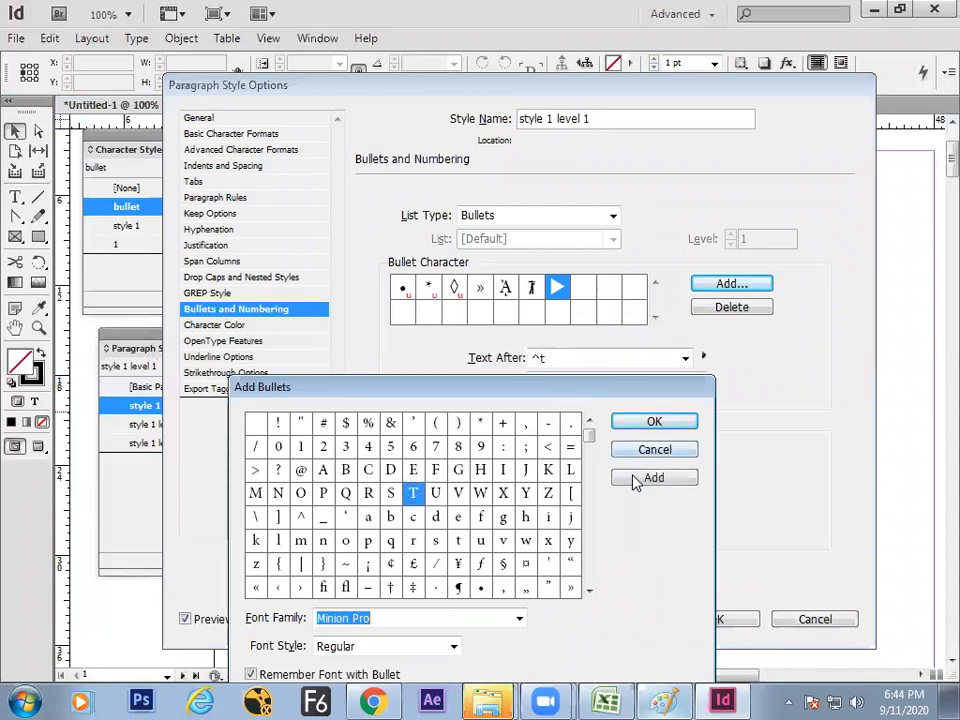
click(632, 480)
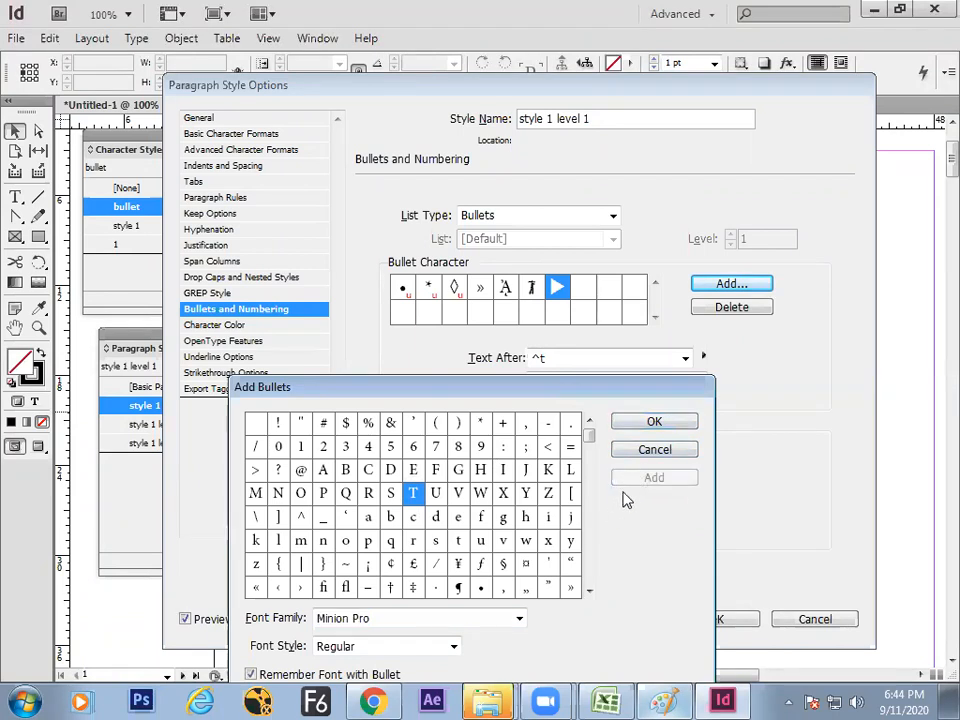
click(645, 423)
click(583, 287)
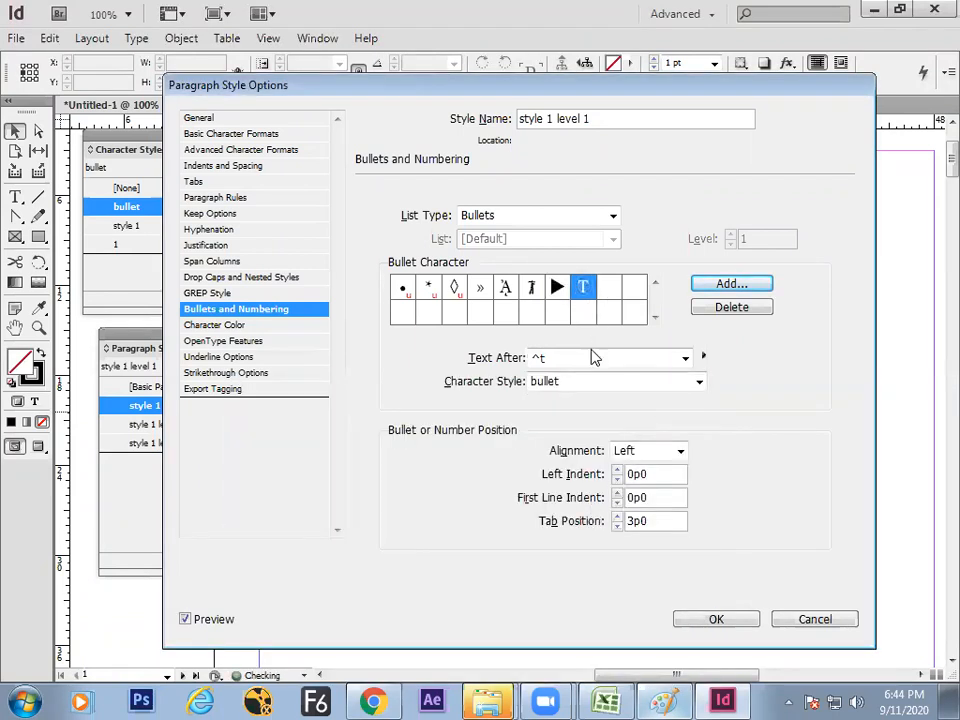
click(716, 617)
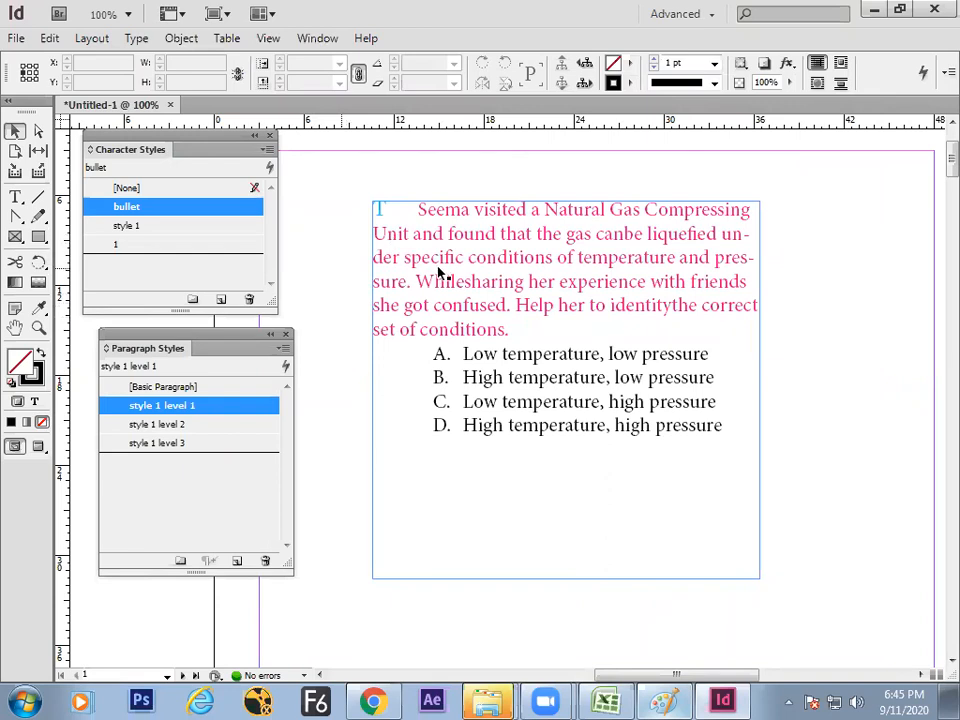
drag(438, 272, 436, 236)
click(334, 347)
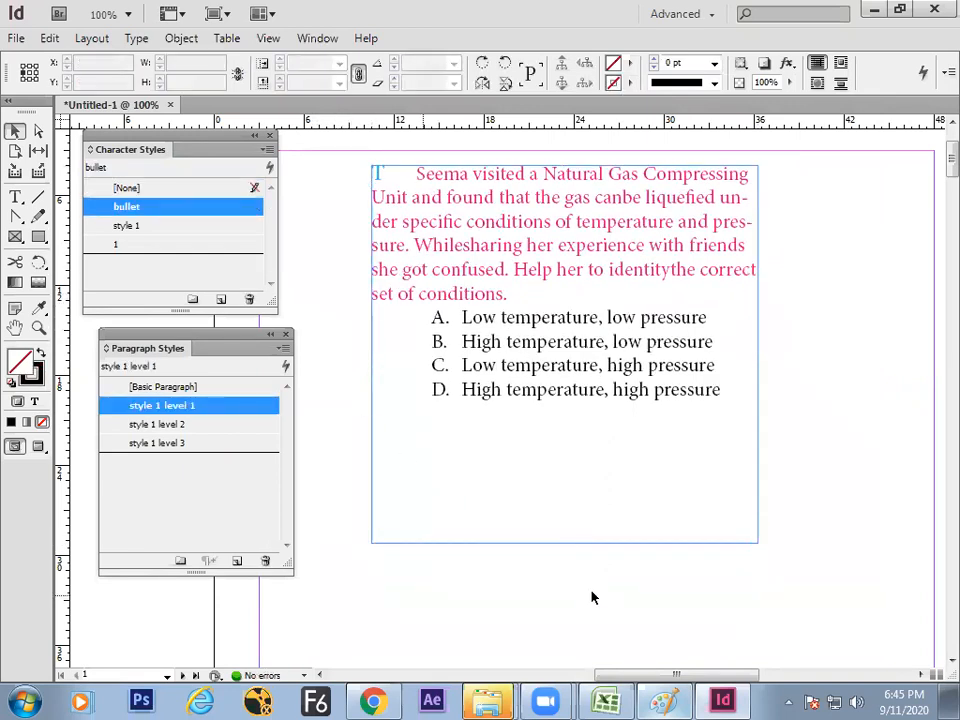
- Switch to Paint and handwrite an underlined "Work" list: 1 "Make a question Paper", 2 "Notice with Point using own Bullet"
click(668, 702)
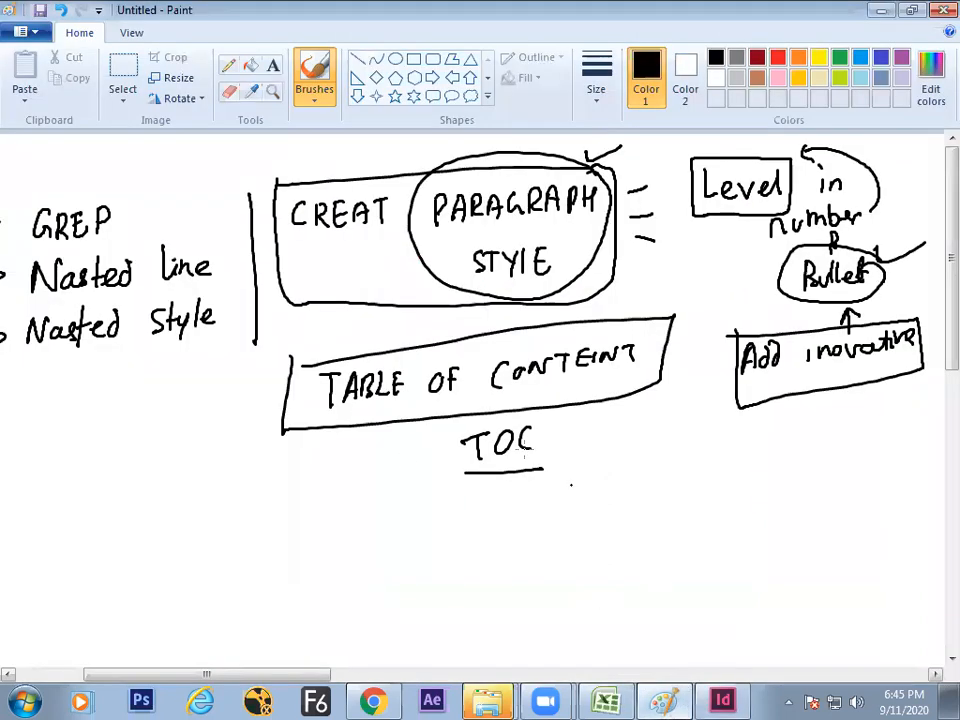
scroll(930, 354, down, 3)
mouse_move(88, 394)
mouse_down()
mouse_move(86, 421)
mouse_move(142, 398)
mouse_move(157, 420)
mouse_up()
mouse_move(68, 432)
mouse_down()
mouse_move(157, 424)
mouse_move(225, 456)
mouse_up()
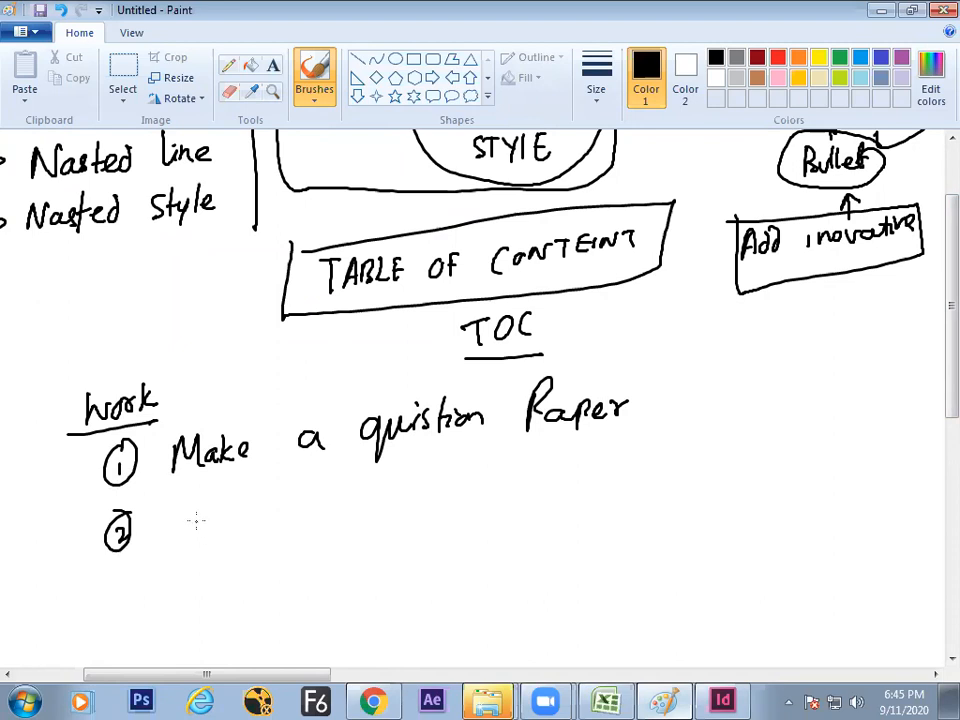
mouse_move(198, 519)
mouse_down()
mouse_move(215, 552)
mouse_move(225, 521)
mouse_move(236, 534)
mouse_move(254, 518)
mouse_move(293, 530)
mouse_up()
mouse_move(338, 510)
mouse_down()
mouse_move(373, 493)
mouse_move(393, 511)
mouse_move(422, 511)
mouse_move(457, 516)
mouse_up()
mouse_move(460, 469)
mouse_down()
mouse_move(475, 497)
mouse_move(491, 483)
mouse_move(503, 493)
mouse_move(517, 478)
mouse_move(517, 501)
mouse_move(596, 473)
mouse_move(596, 494)
mouse_move(626, 465)
mouse_move(640, 483)
mouse_move(710, 449)
mouse_move(708, 487)
mouse_move(725, 479)
mouse_move(709, 473)
mouse_move(768, 457)
mouse_move(767, 432)
mouse_move(768, 459)
mouse_move(785, 466)
mouse_move(811, 421)
mouse_move(815, 451)
mouse_move(849, 432)
mouse_up()
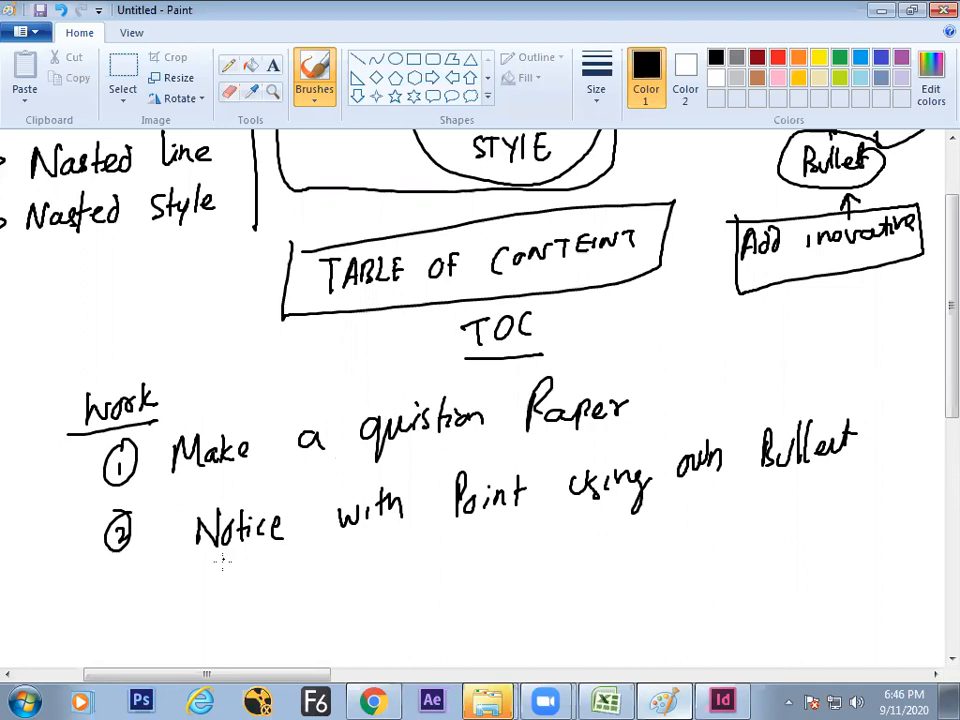
key(alt+Tab)
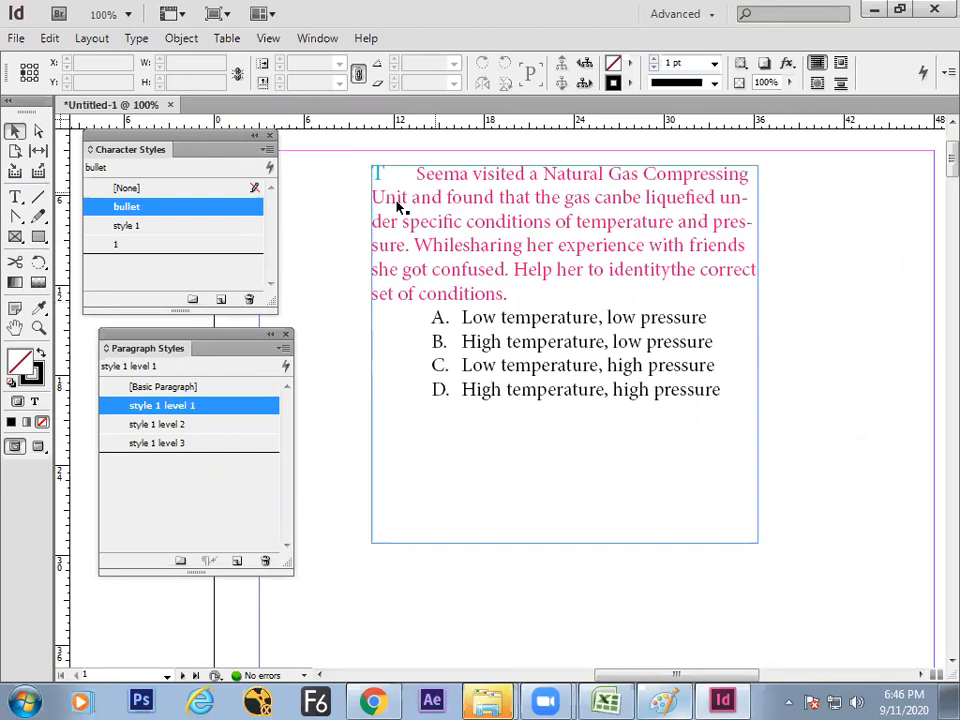
click(428, 366)
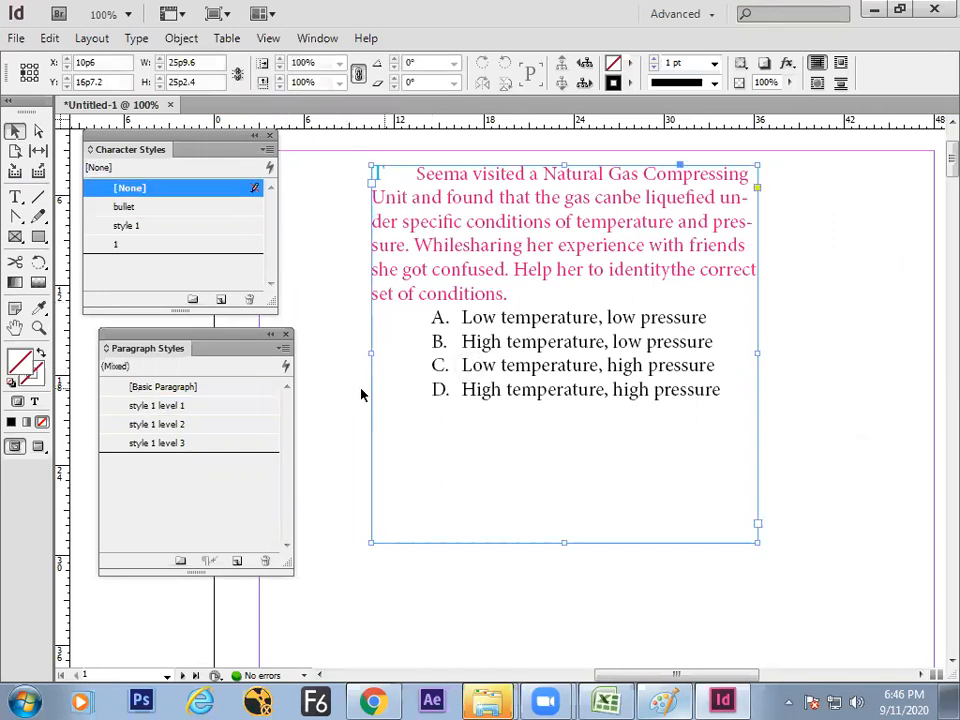
click(341, 330)
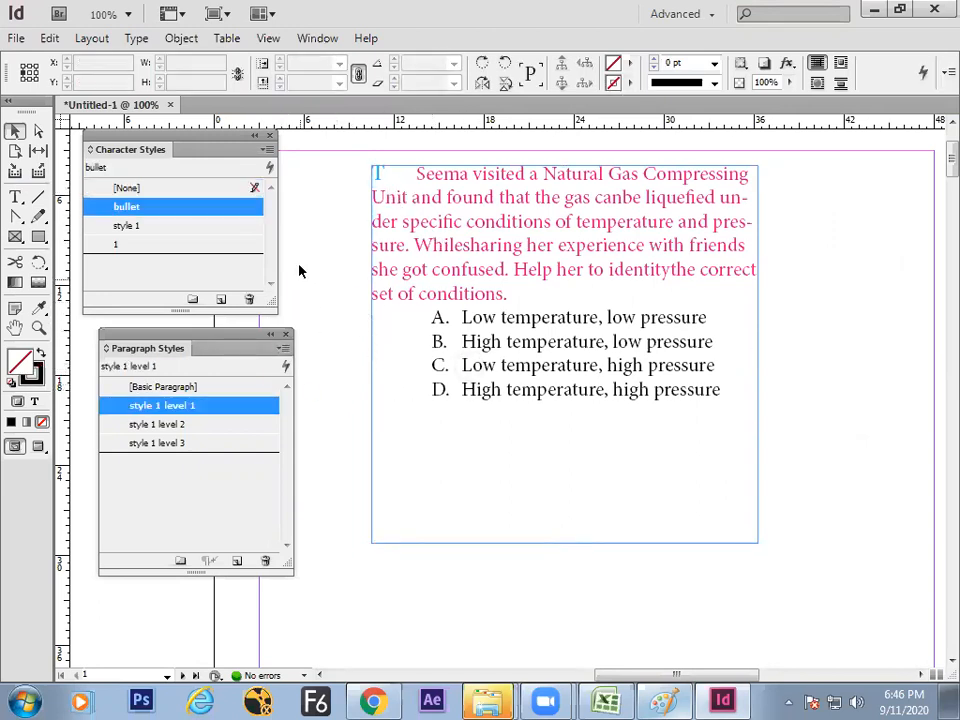
click(338, 358)
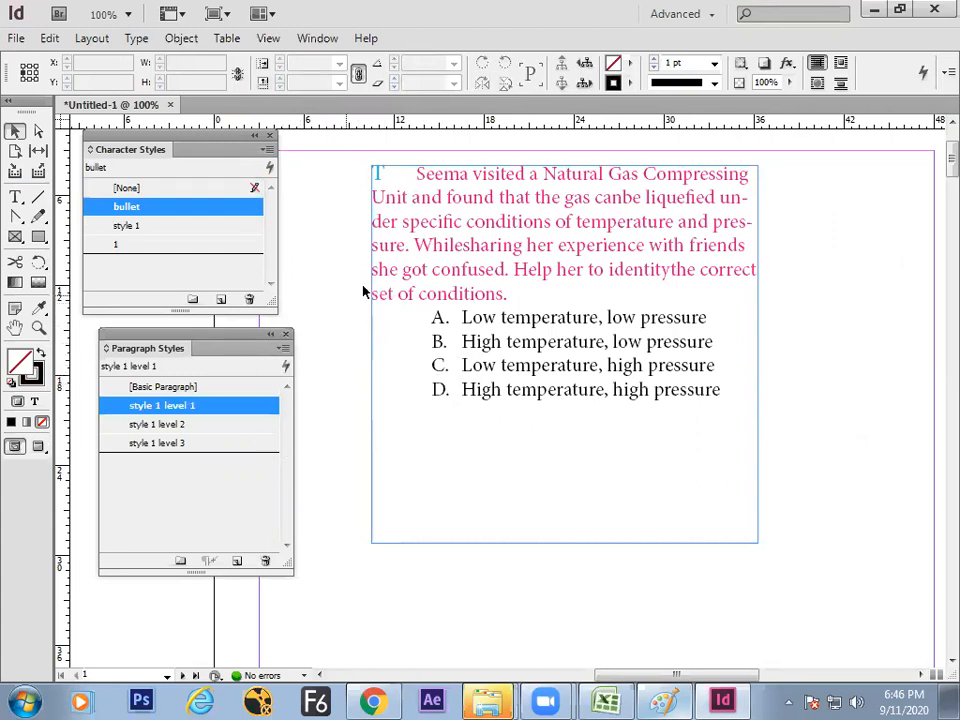
- In Paint, handwrite the heading "Tab setting" below the work list, with one line above it and one beneath
click(662, 700)
mouse_move(297, 322)
mouse_down()
mouse_move(299, 358)
mouse_move(318, 316)
mouse_move(308, 352)
mouse_move(348, 350)
mouse_up()
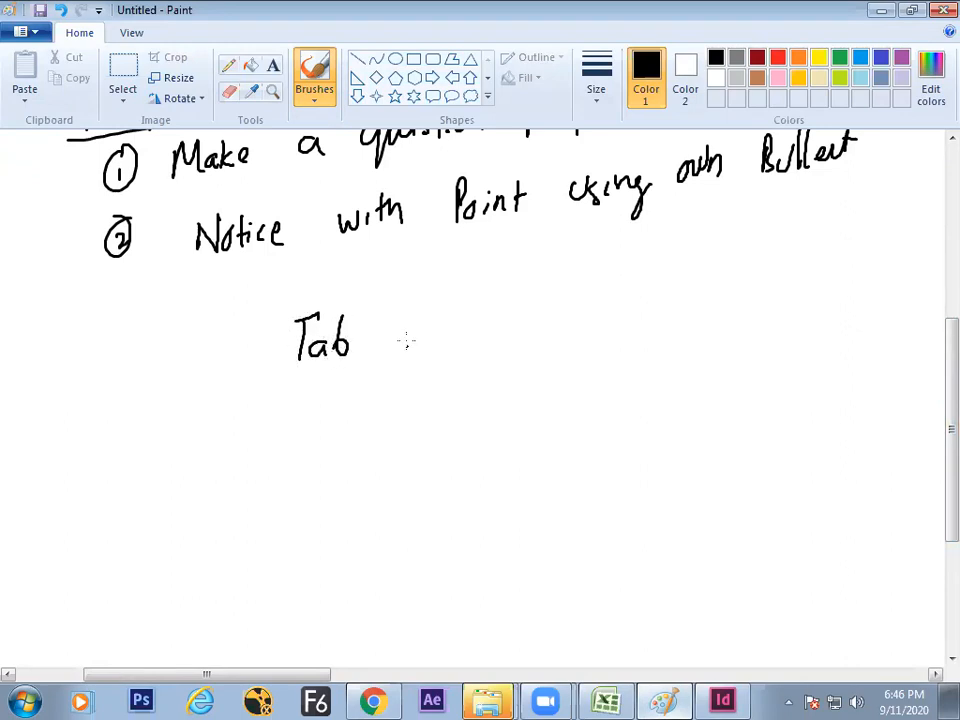
drag(288, 322, 318, 316)
drag(411, 327, 394, 346)
drag(418, 341, 436, 345)
mouse_move(445, 313)
mouse_down()
mouse_move(441, 347)
mouse_move(462, 329)
mouse_up()
mouse_move(456, 314)
mouse_down()
mouse_move(451, 345)
mouse_move(465, 325)
mouse_move(490, 357)
mouse_up()
drag(289, 384, 536, 370)
drag(248, 295, 270, 296)
drag(348, 292, 546, 293)
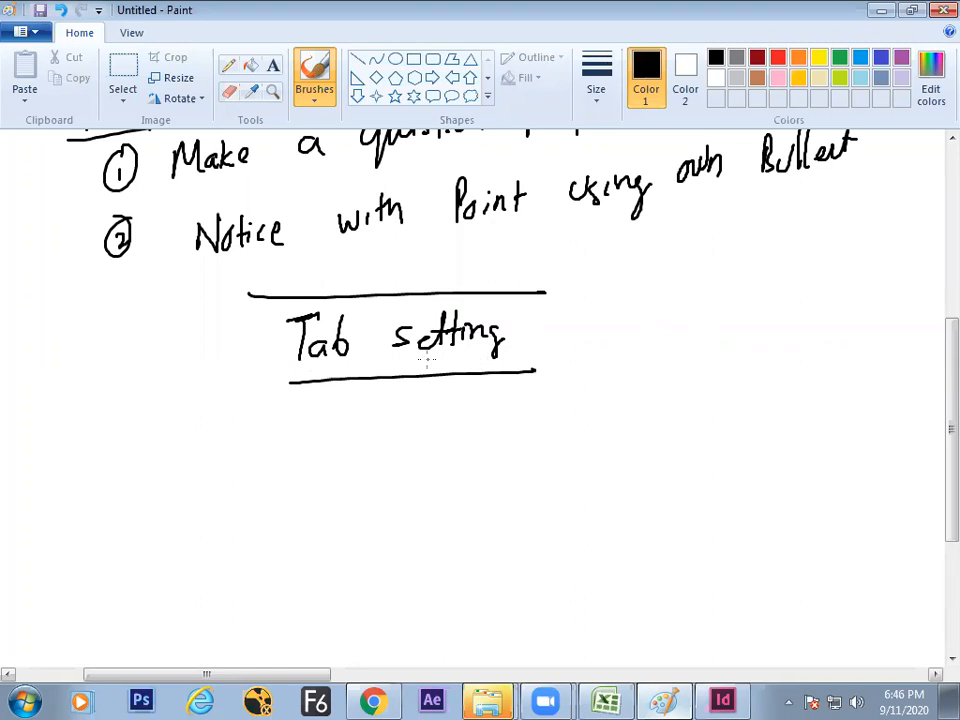
- Launch the On-Screen Keyboard with "osk", look at its Tab key, and minimize it
click(24, 700)
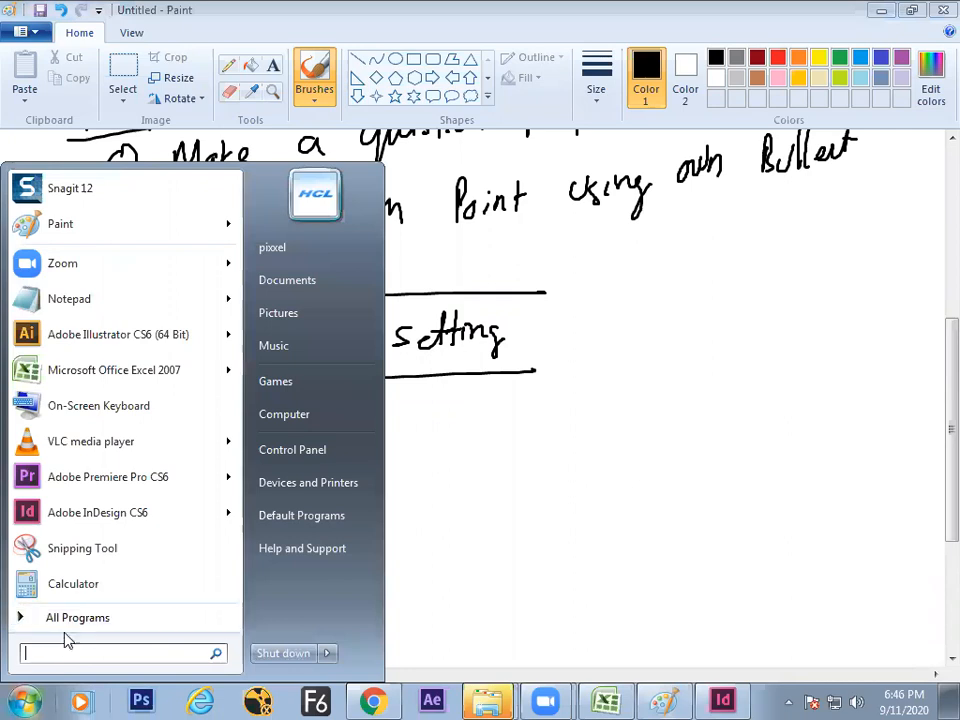
text(osk)
key(Return)
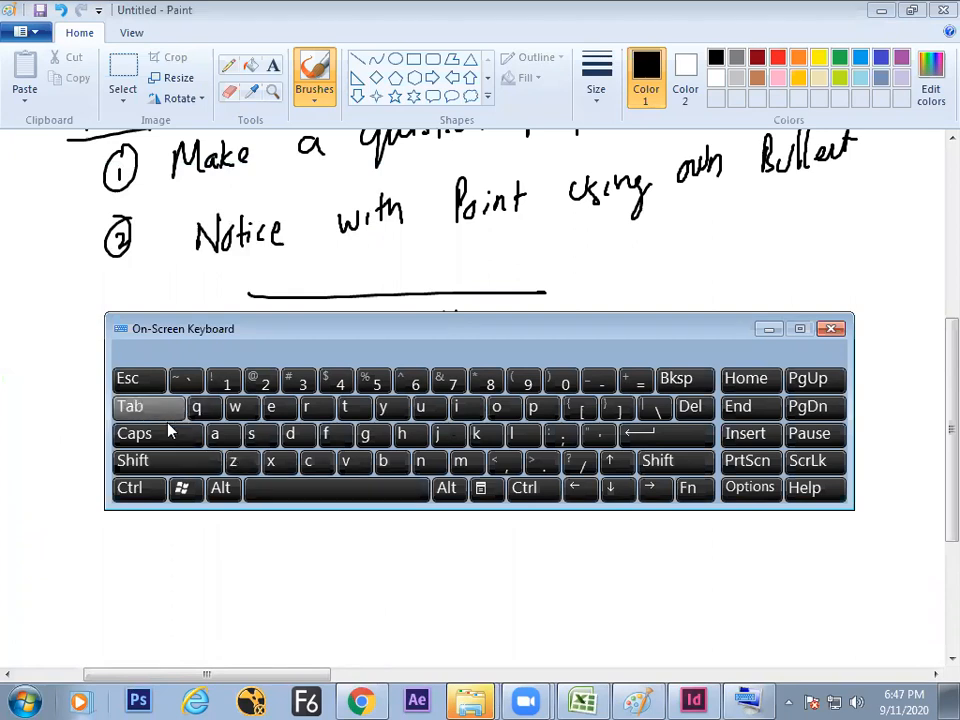
click(767, 331)
- Sketch a table row under "Tab setting" with columns for serial number, name, quantity and rate, marking where the last three column texts start
drag(165, 450, 670, 414)
drag(186, 450, 181, 543)
drag(150, 487, 142, 498)
drag(155, 498, 168, 488)
drag(238, 493, 263, 483)
drag(432, 424, 433, 518)
mouse_move(465, 452)
mouse_down()
mouse_move(468, 464)
mouse_move(485, 457)
mouse_up()
drag(545, 418, 545, 510)
mouse_move(605, 440)
mouse_down()
mouse_move(612, 460)
mouse_move(655, 448)
mouse_move(686, 493)
mouse_up()
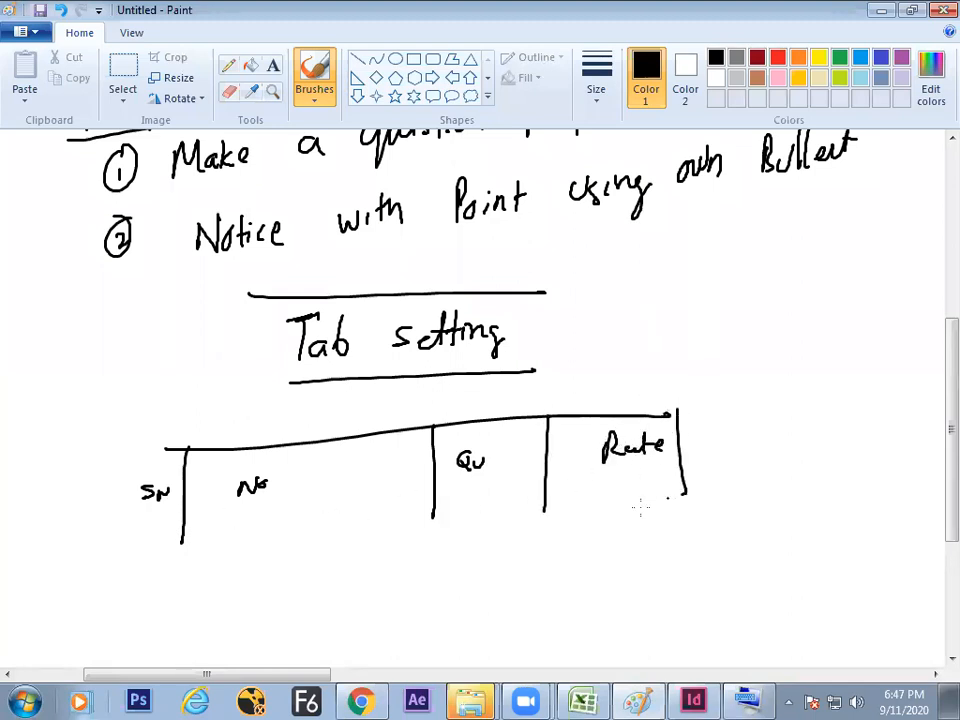
drag(232, 491, 240, 490)
drag(440, 447, 446, 451)
drag(583, 442, 589, 444)
drag(257, 510, 265, 508)
drag(283, 504, 293, 502)
drag(314, 501, 322, 499)
key(ctrl+z)
key(ctrl+z)
key(ctrl+z)
key(ctrl+z)
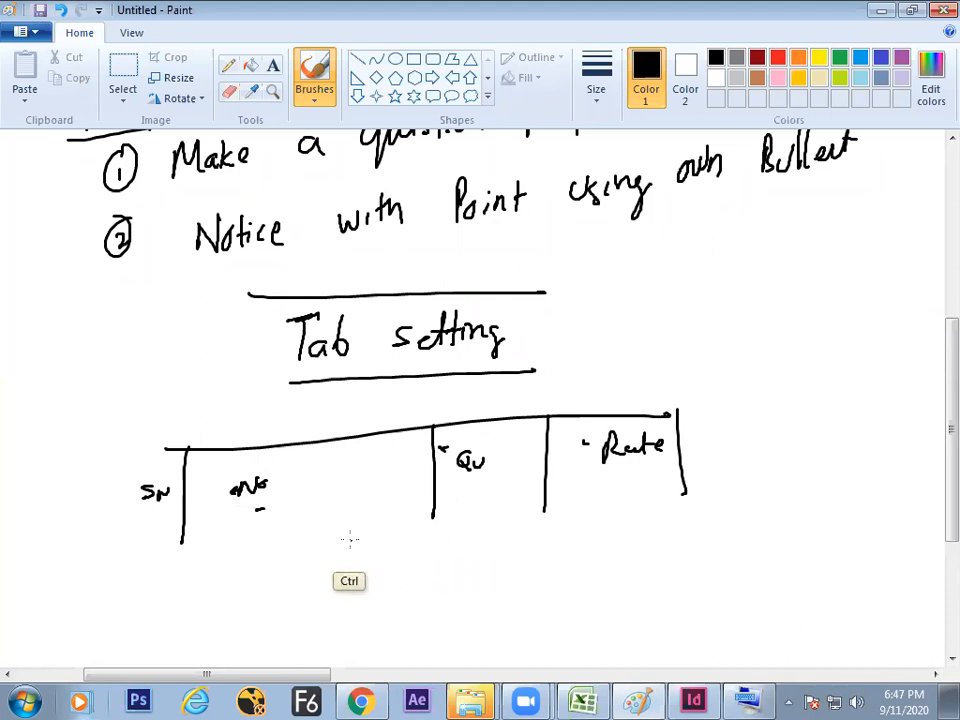
- Close the outline of the sketched table with a lower edge, a left side and a lower-right corner
mouse_move(128, 538)
mouse_down()
mouse_move(606, 513)
mouse_move(676, 519)
mouse_up()
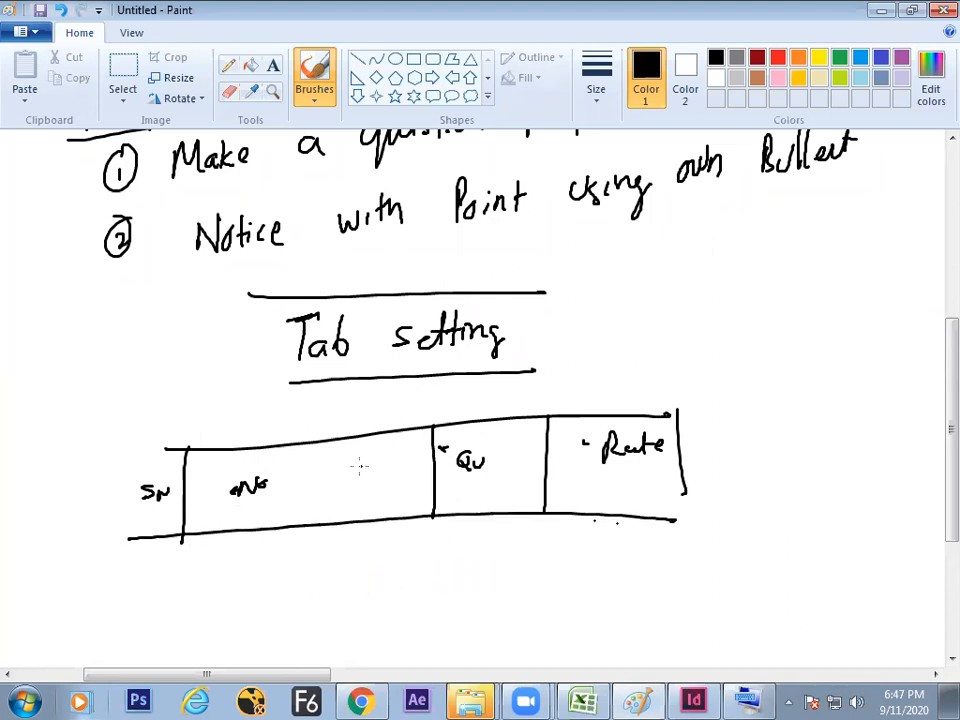
drag(171, 448, 125, 536)
drag(635, 524, 690, 485)
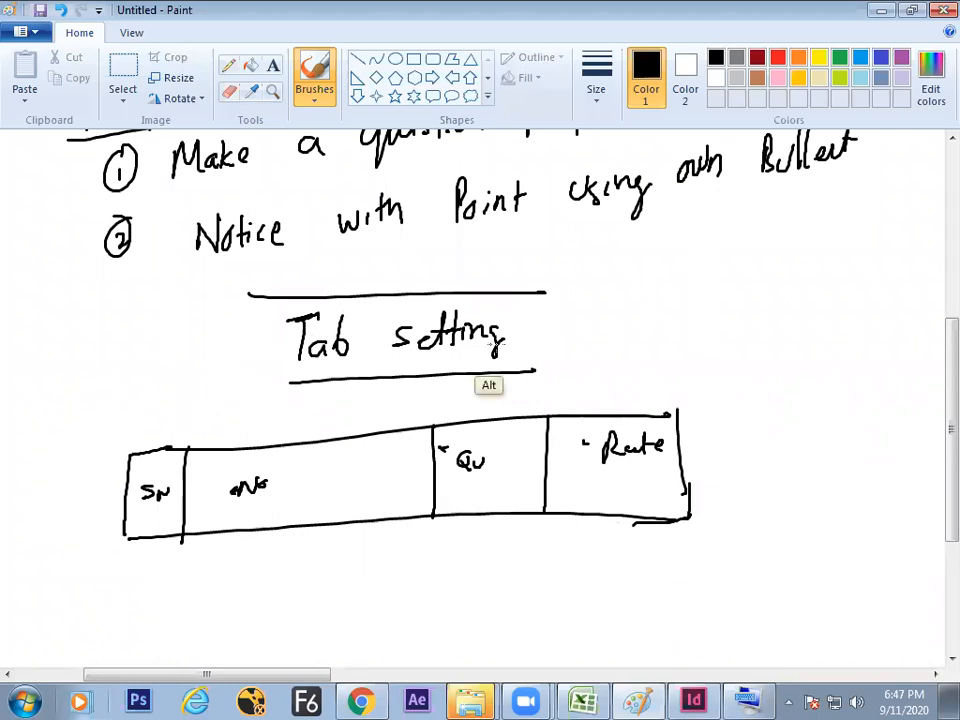
- Switch back to InDesign and create a new document
key(alt+Tab)
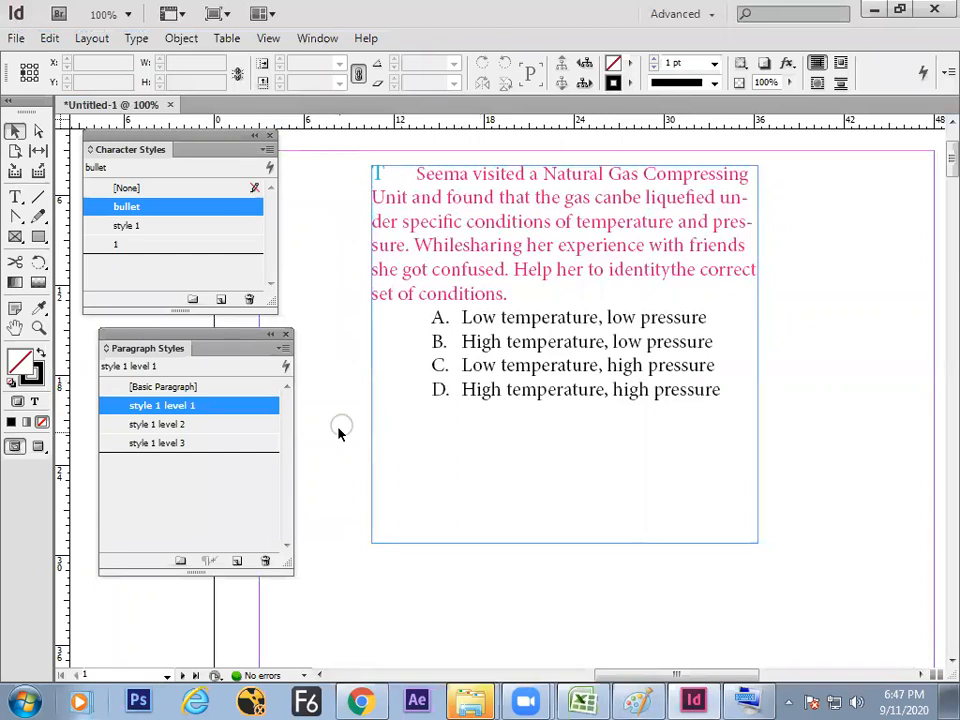
key(ctrl)
key(ctrl+n)
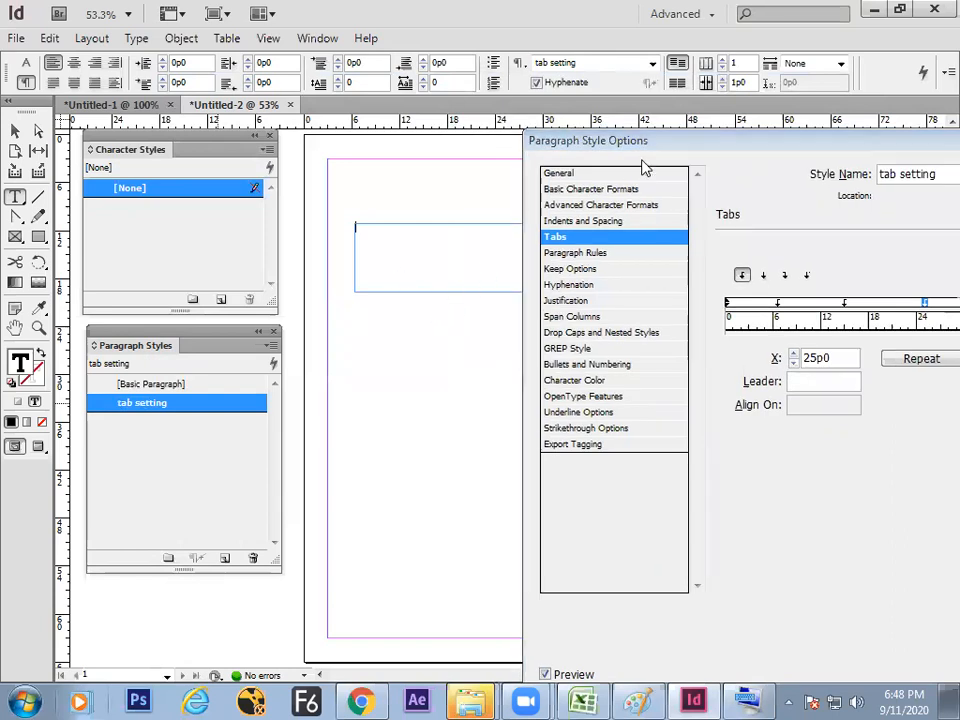
- Confirm the "tab setting" style's tab stops, the last at 25p0, and enter tab-separated headings starting with "sl no" and "name" in the frame
drag(649, 142, 401, 49)
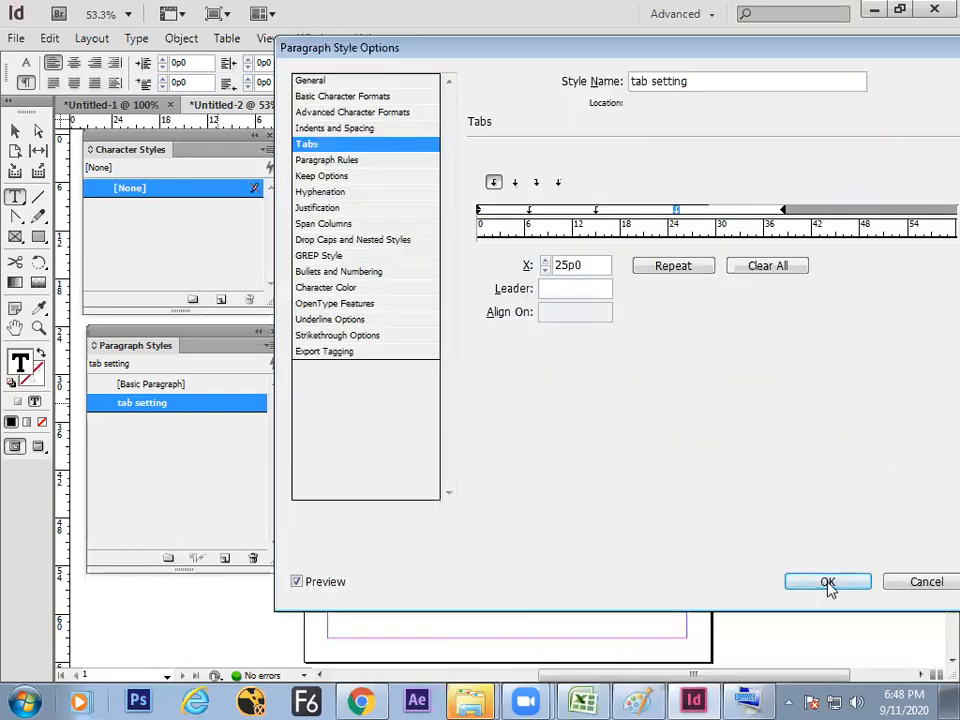
click(827, 581)
click(414, 258)
key(Tab)
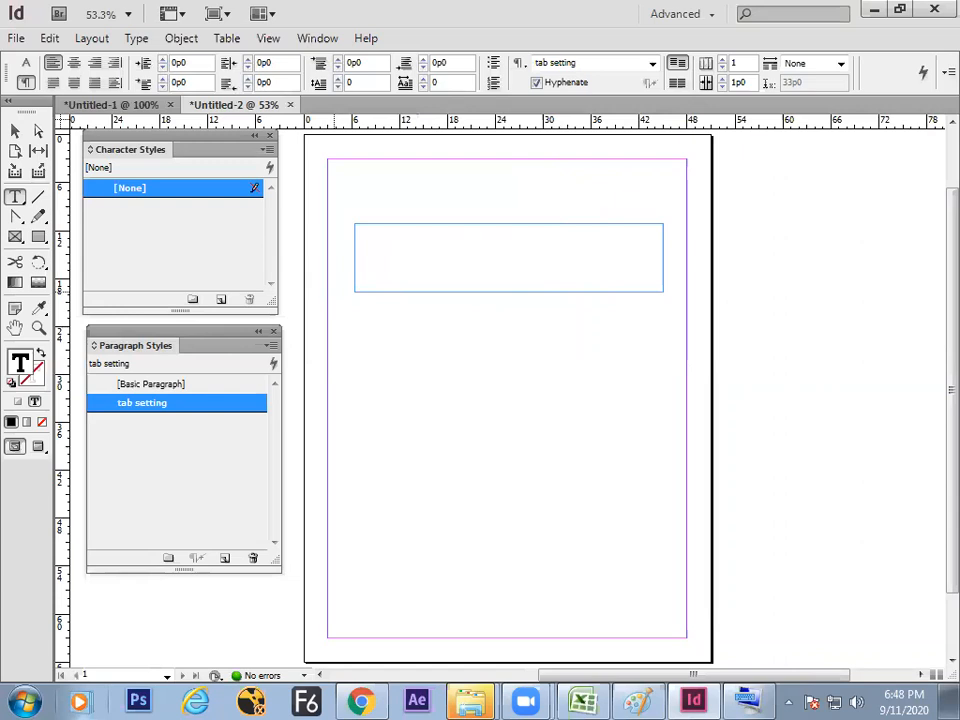
text(sl no)
key(Tab)
text(nam)
key(Tab)
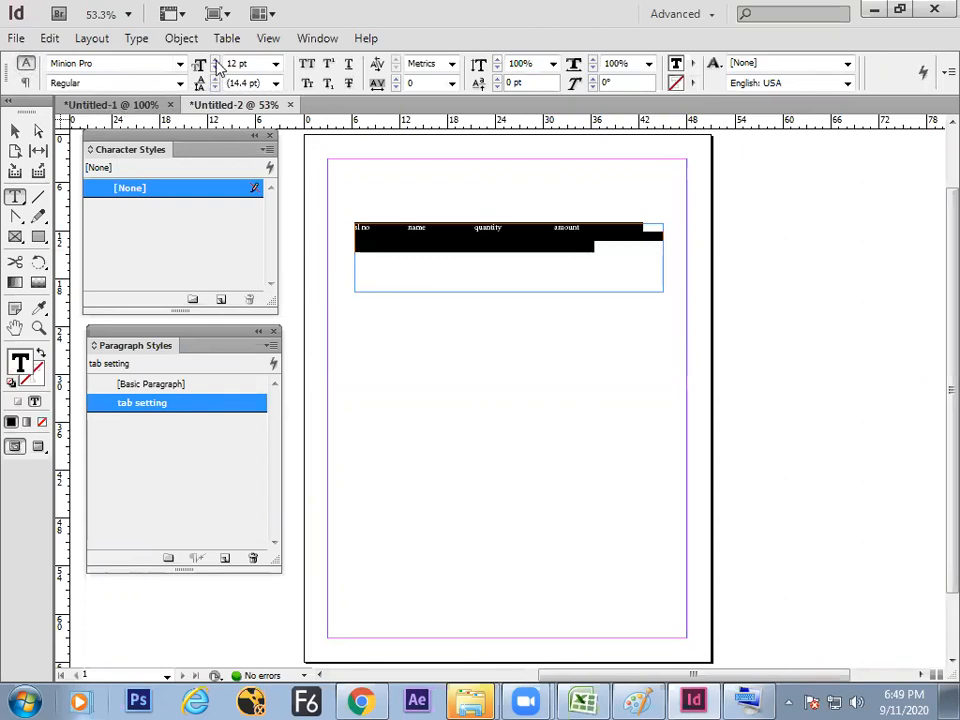
- Increase the font size of the selected heading row to 23 pt
click(215, 59)
click(215, 59)
click(215, 59)
click(215, 59)
click(215, 59)
click(215, 59)
click(215, 59)
click(215, 59)
click(215, 59)
click(215, 59)
- Redefine the "tab setting" paragraph style from the enlarged headings and place the text cursor after "amount"
right_click(190, 405)
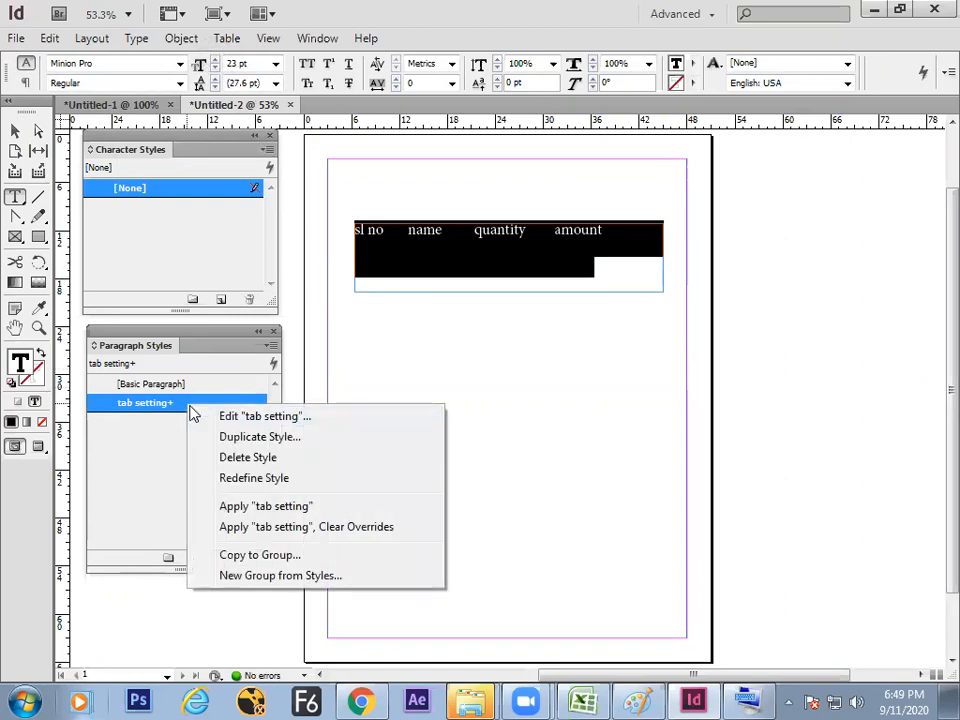
click(258, 480)
click(372, 397)
click(440, 242)
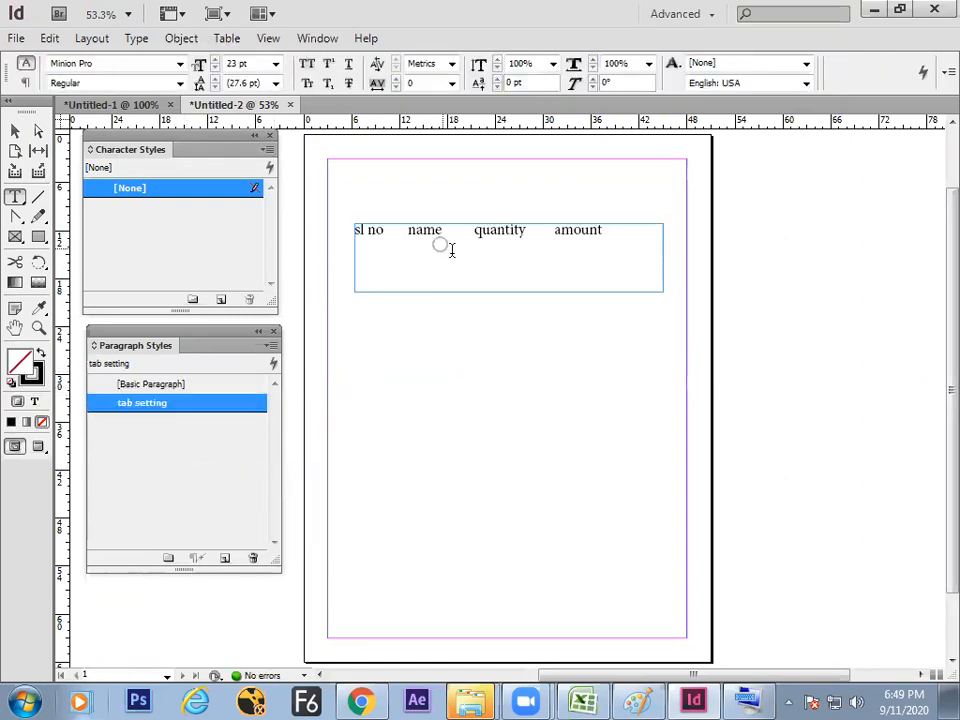
click(616, 236)
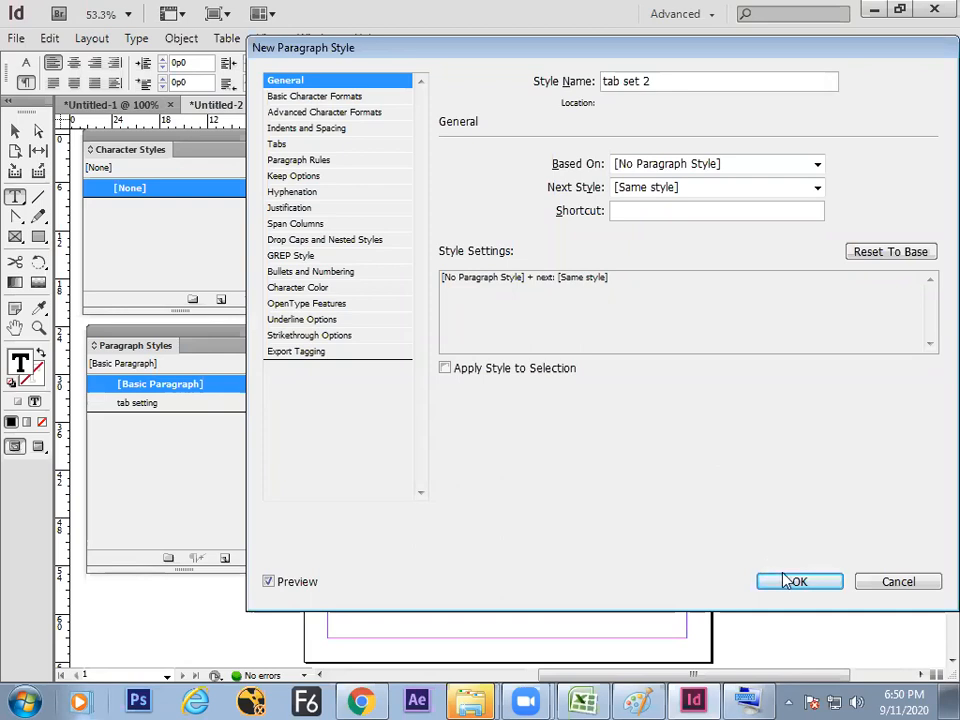
- Create the paragraph style "tab set 2" and apply it to the empty lower text frame
click(795, 581)
click(416, 441)
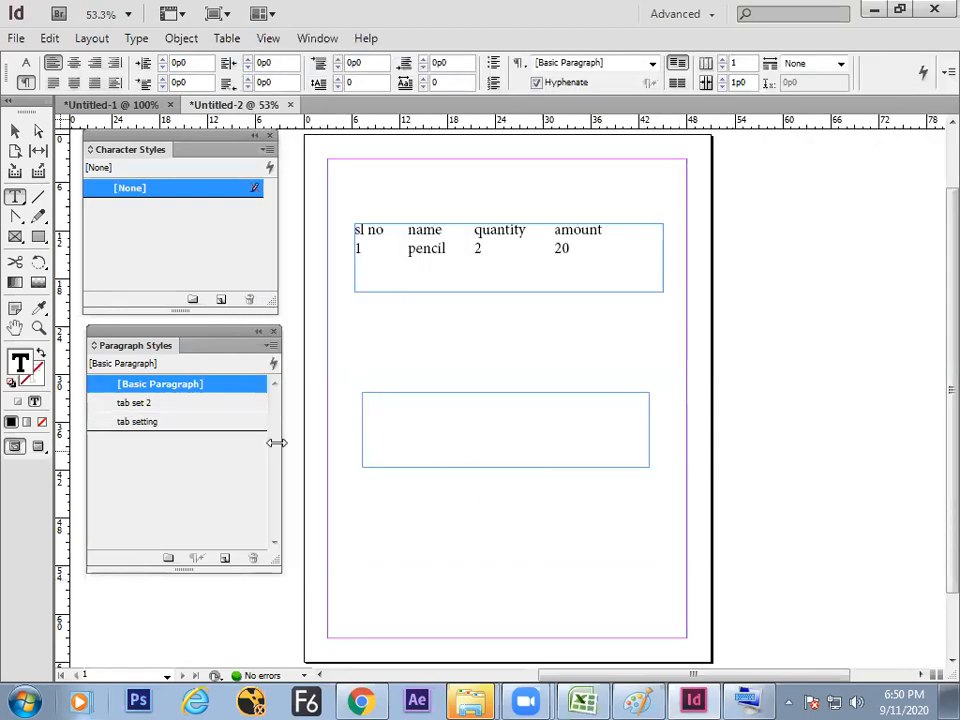
click(196, 405)
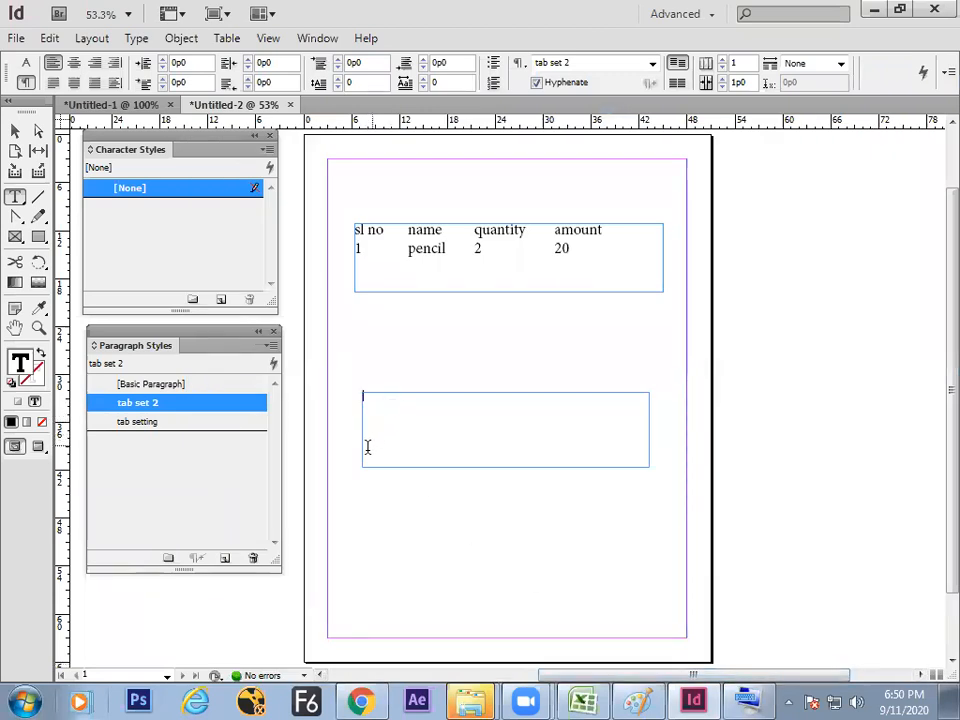
- Restore the On-Screen Keyboard, move it below the empty text frame, and insert tabs in the frame with it
click(745, 698)
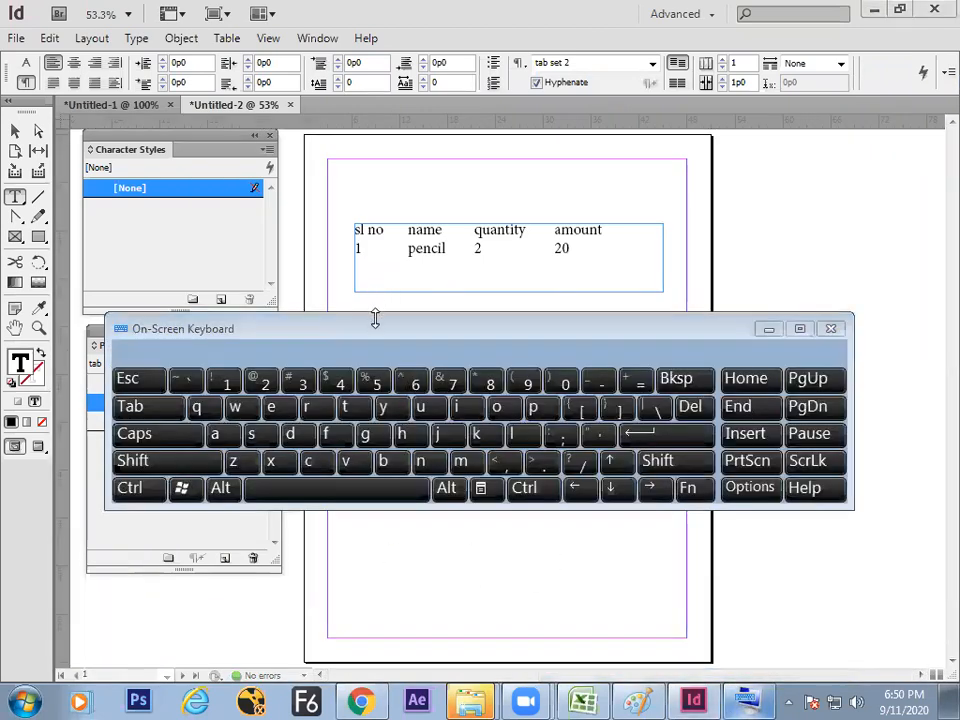
drag(375, 331, 576, 503)
click(351, 591)
click(351, 591)
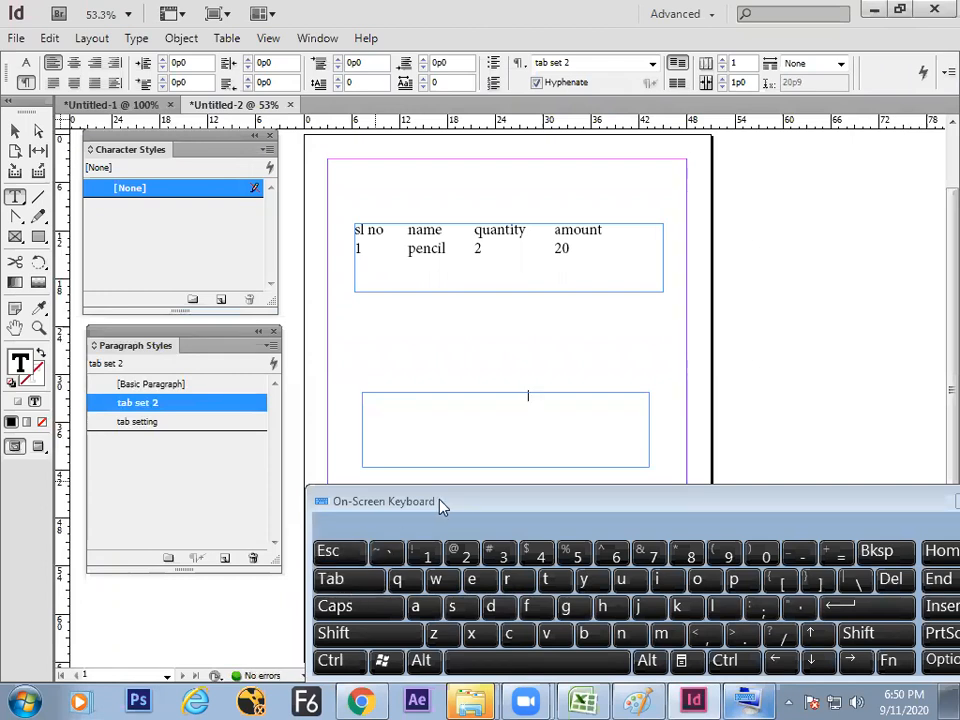
- Move the On-Screen Keyboard aside, close it, and delete the empty lower text frame
drag(438, 502, 314, 502)
click(915, 498)
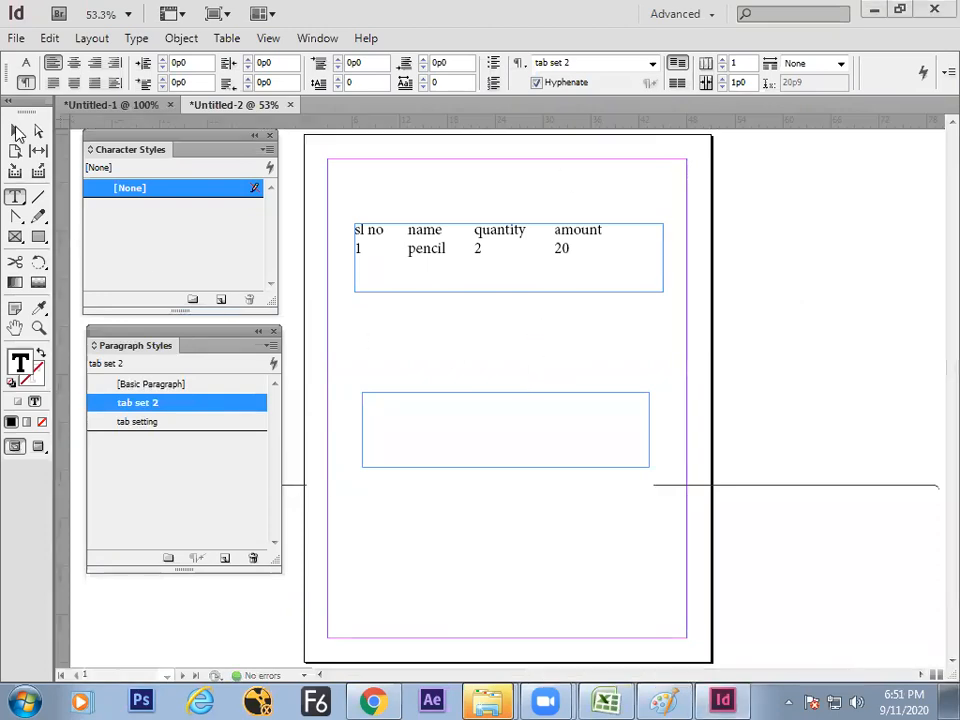
click(17, 133)
key(Delete)
- Delete the paragraph style "tab set 2", keeping "tab setting"
drag(140, 403, 240, 520)
drag(150, 422, 254, 556)
drag(196, 424, 253, 556)
click(208, 403)
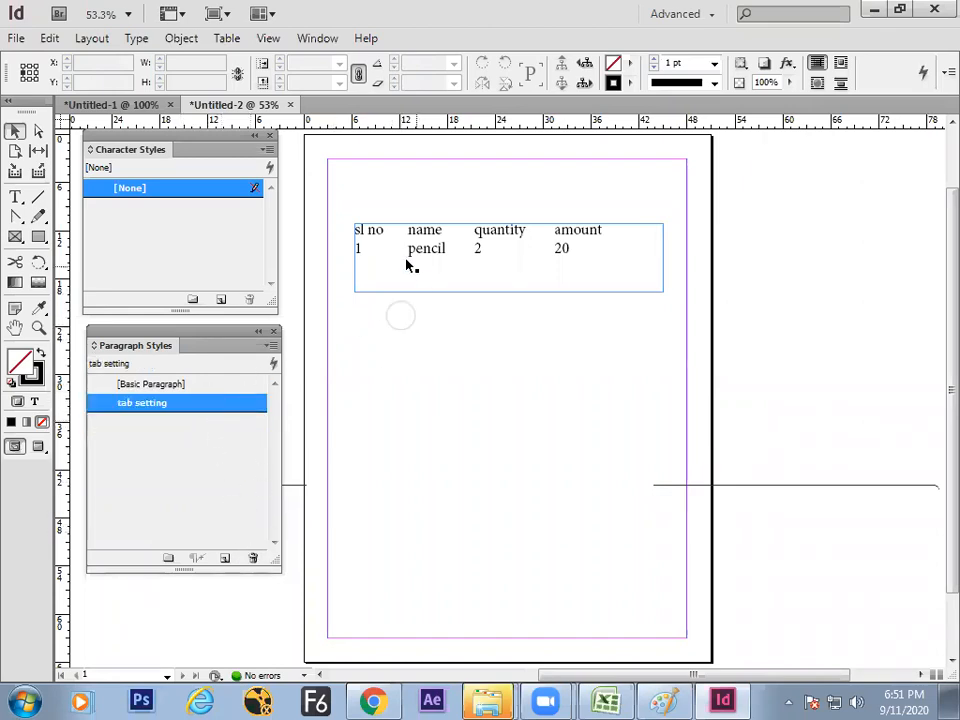
- Select all text in the item list frame and check its character and paragraph formatting
click(573, 276)
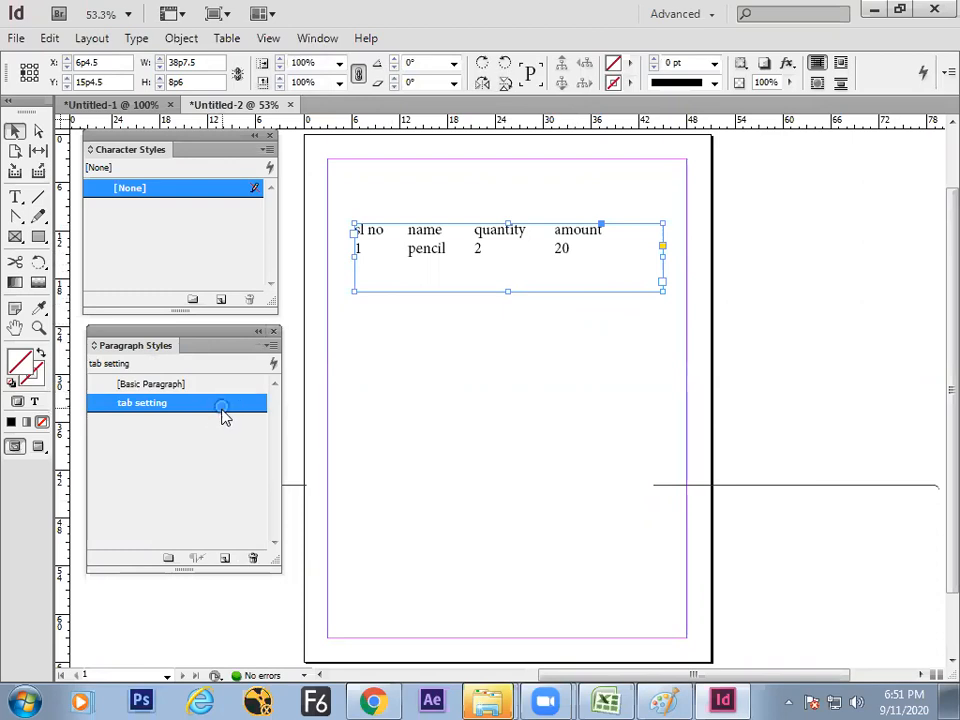
double_click(222, 410)
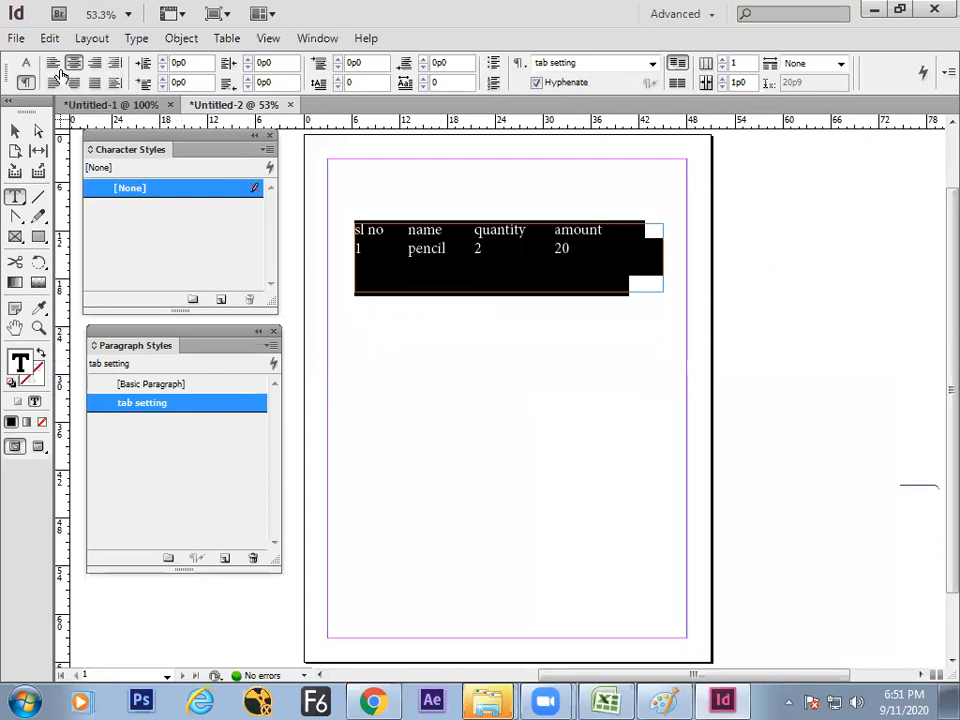
key(Return)
click(26, 63)
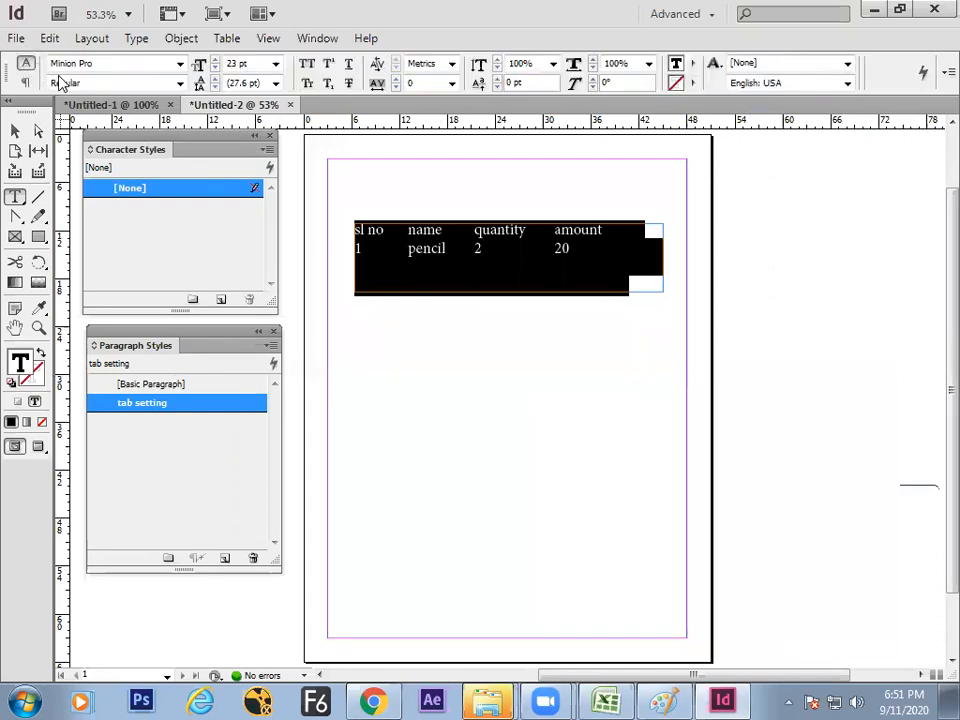
click(27, 82)
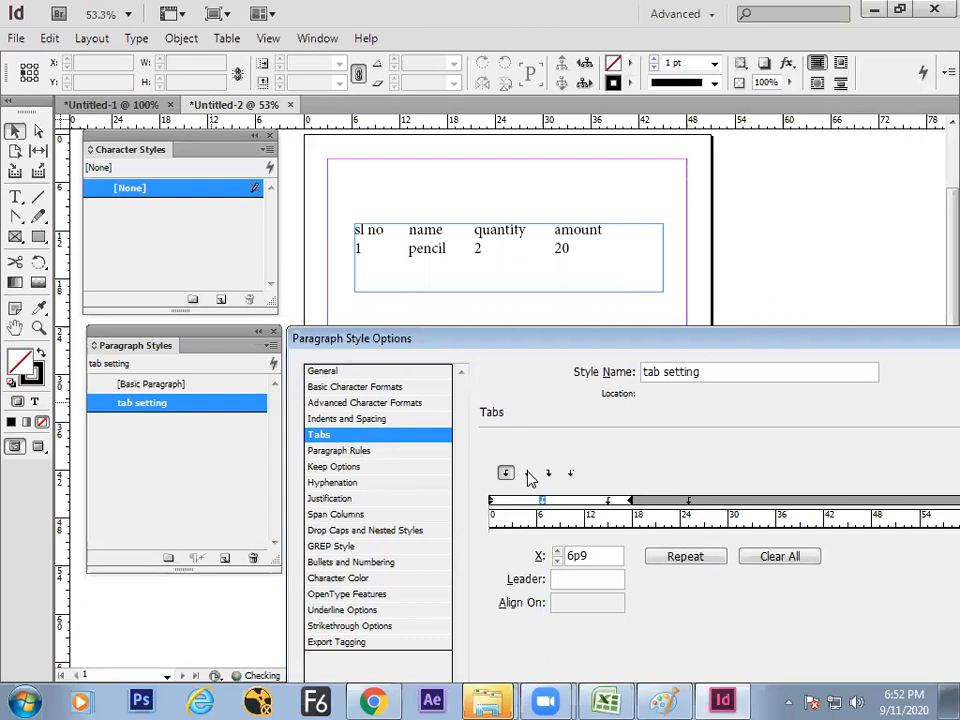
- In the "tab setting" style, center-align the first two tab stops at 9p7 and 22p3, and move the third to 31p2
click(527, 472)
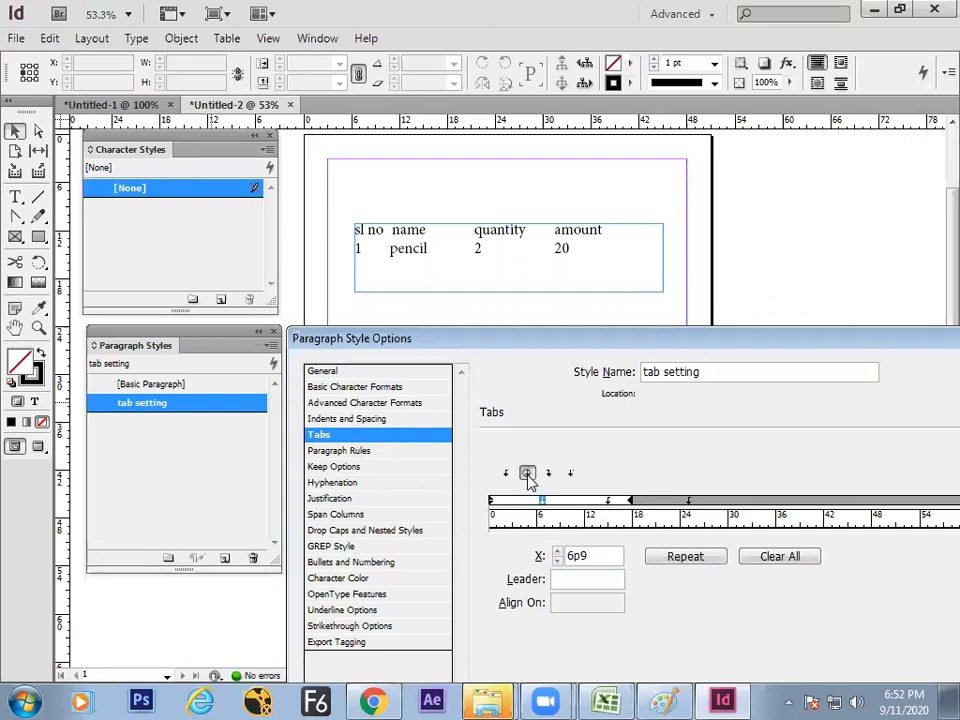
mouse_move(542, 510)
mouse_down()
mouse_move(726, 529)
mouse_move(725, 518)
mouse_up()
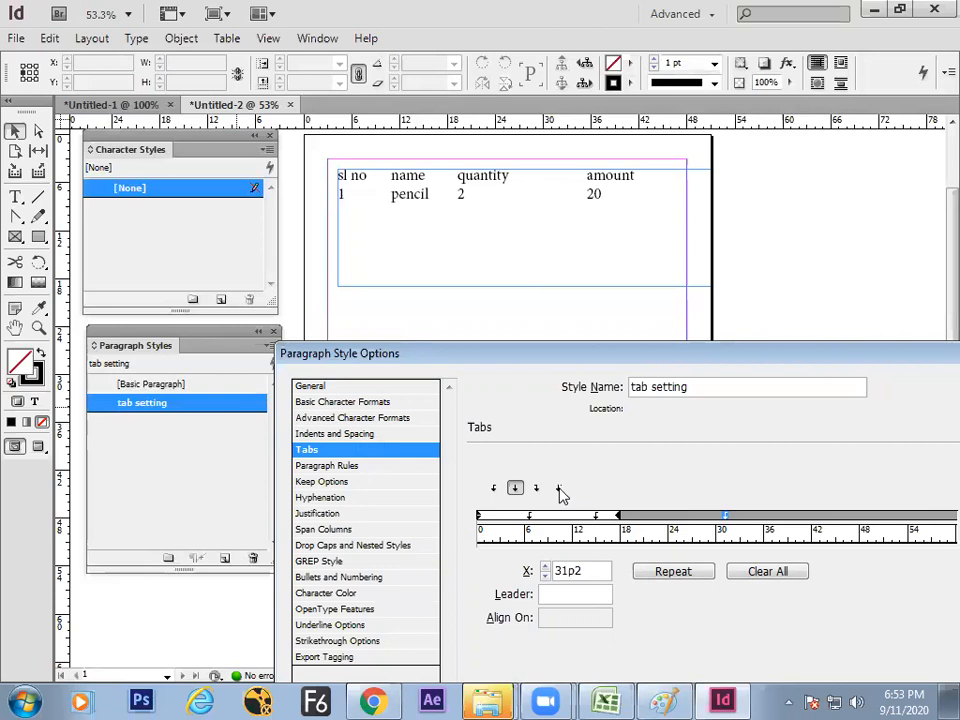
mouse_move(596, 517)
mouse_down()
mouse_move(640, 527)
mouse_move(653, 517)
mouse_up()
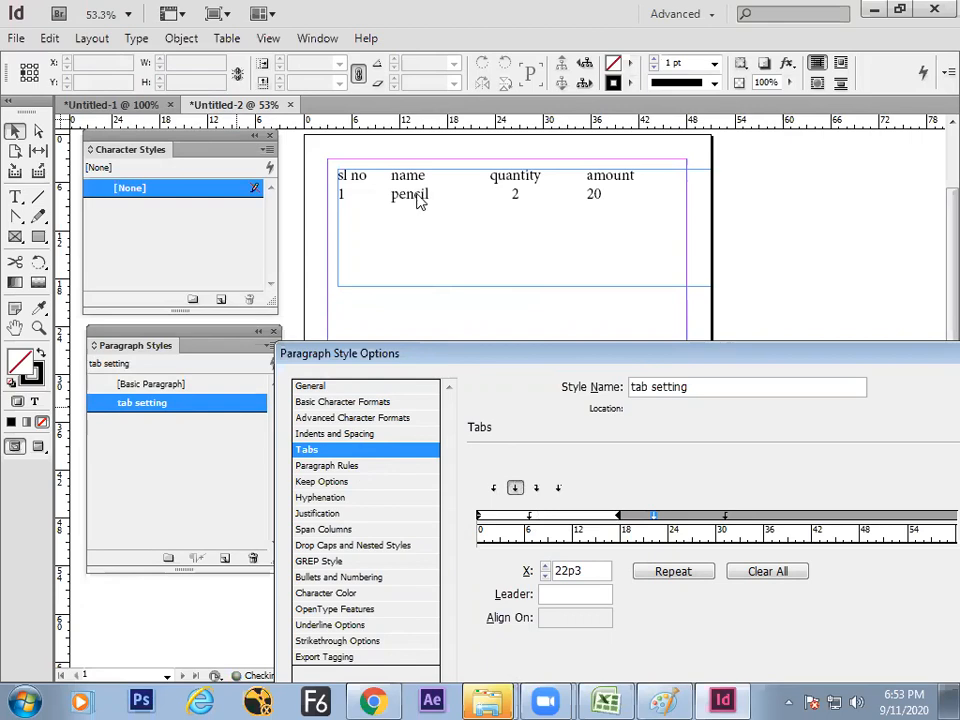
click(529, 518)
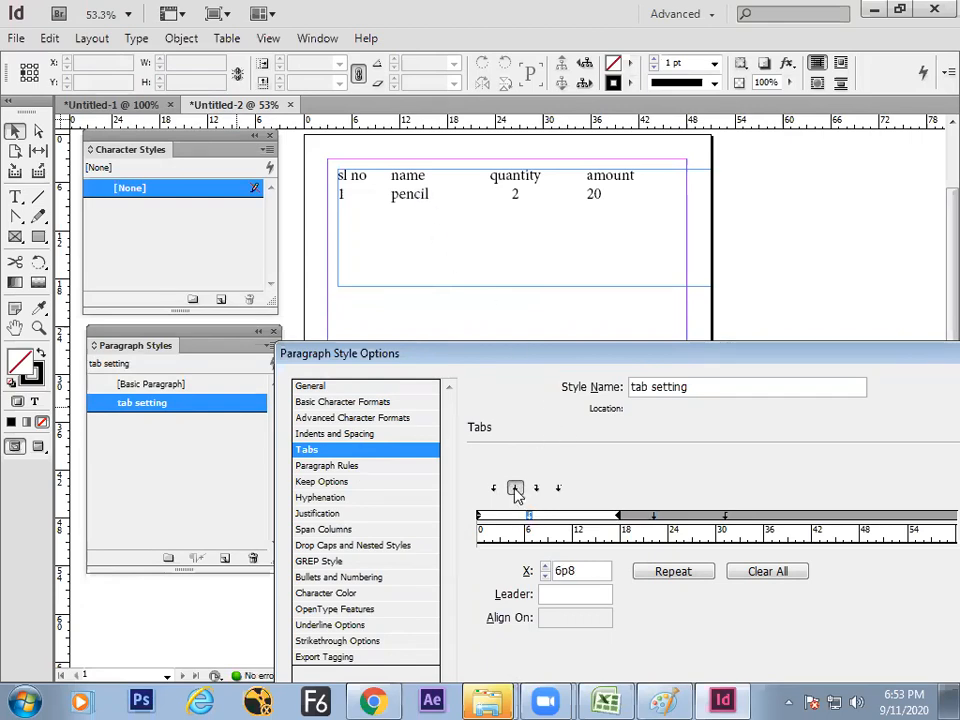
drag(527, 516, 549, 517)
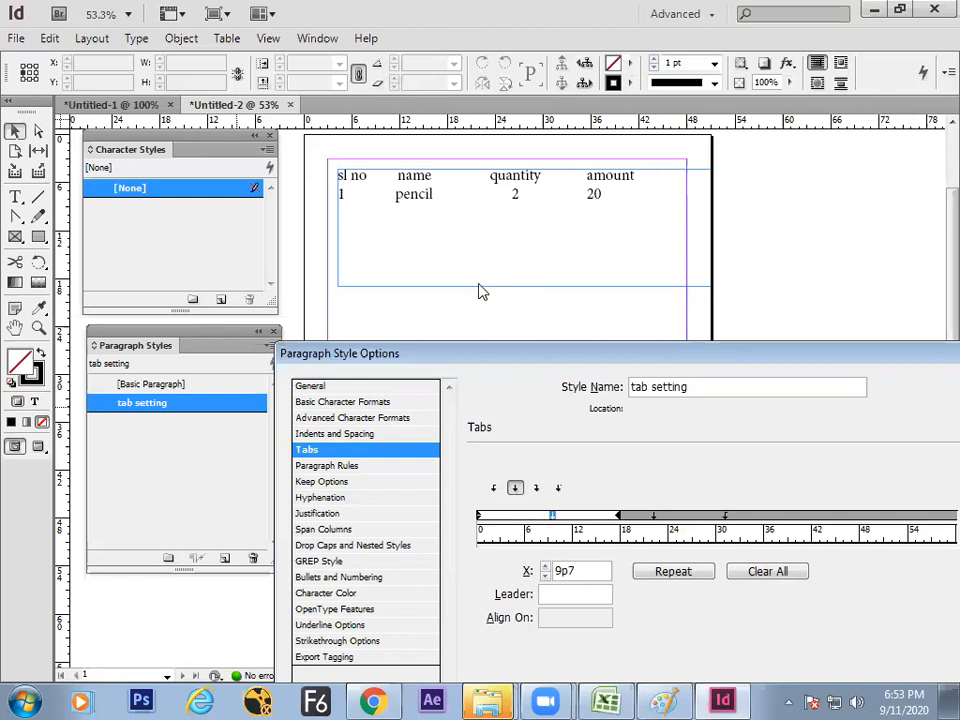
- Change the third tab stop of "tab setting" to decimal alignment on "." at 34p11 and apply the style changes
click(724, 516)
click(558, 487)
mouse_move(724, 516)
mouse_down()
mouse_move(747, 516)
mouse_move(753, 535)
mouse_up()
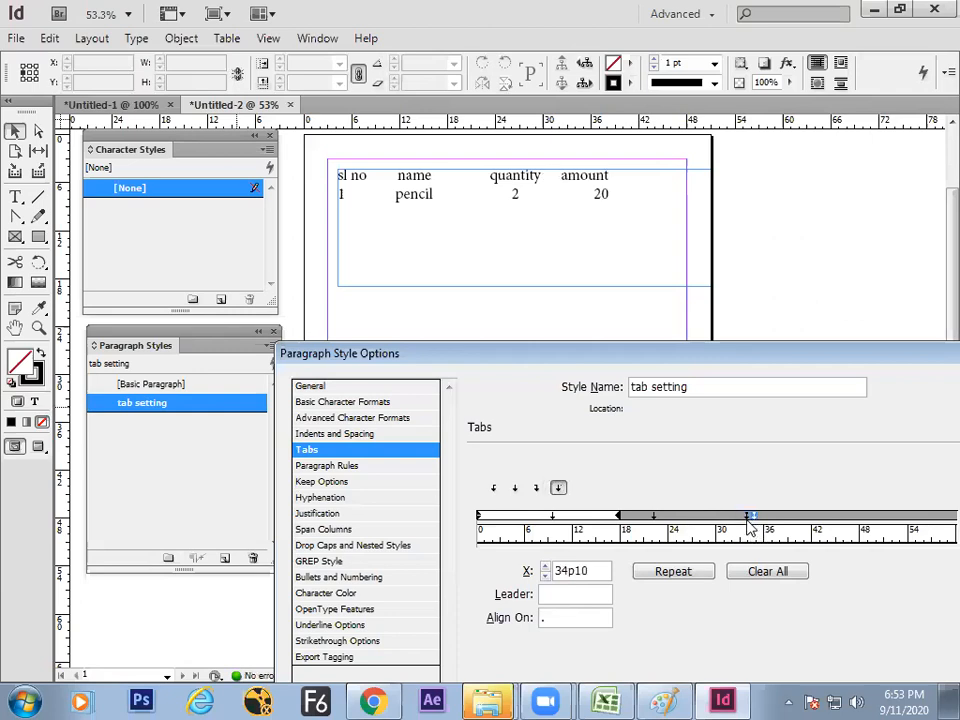
drag(747, 516, 739, 497)
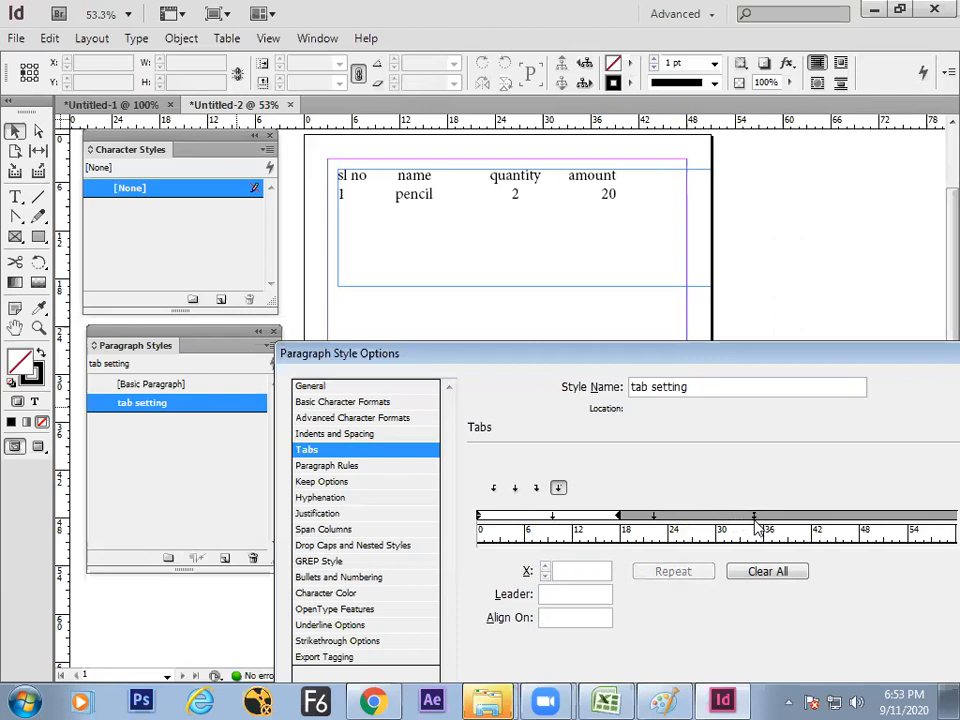
click(755, 521)
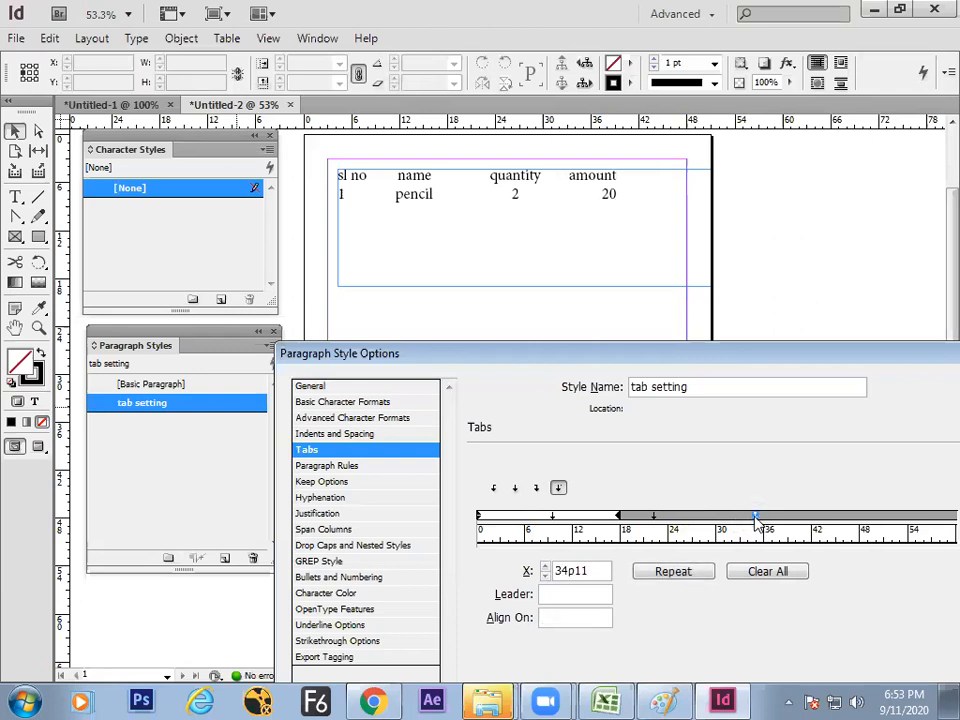
key(Return)
- Replace the amount in the pencil row with 50000.000
key(BackSpace)
key(Tab)
text(50000)
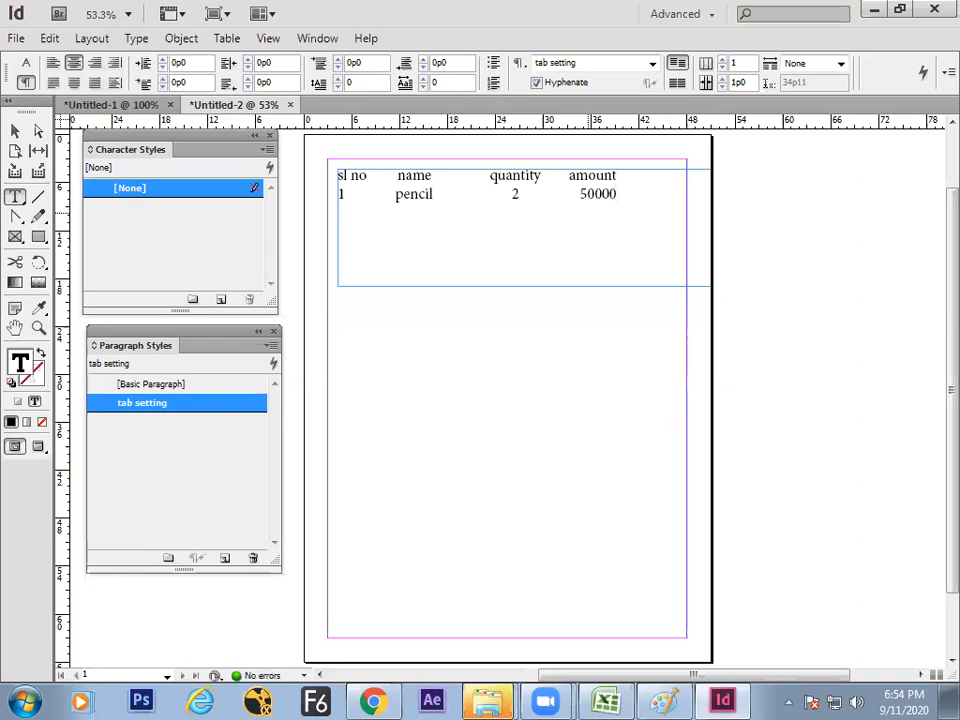
text(.000)
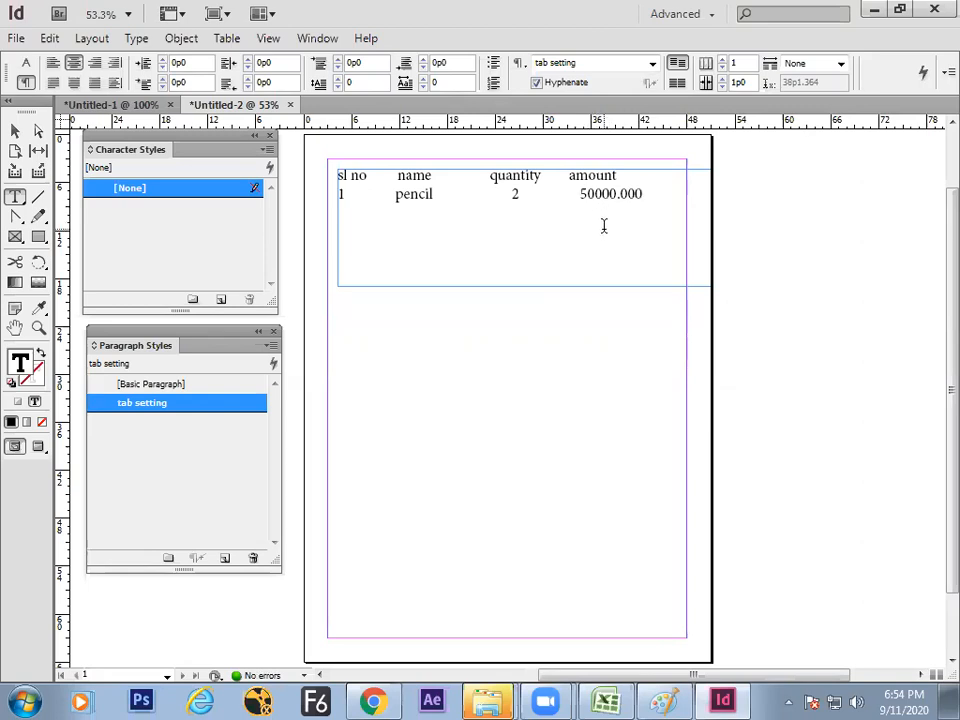
- Replace the amount 50000.000 in the pencil row with 5.50
key(BackSpace)
key(BackSpace)
key(BackSpace)
key(BackSpace)
key(BackSpace)
key(BackSpace)
key(BackSpace)
key(BackSpace)
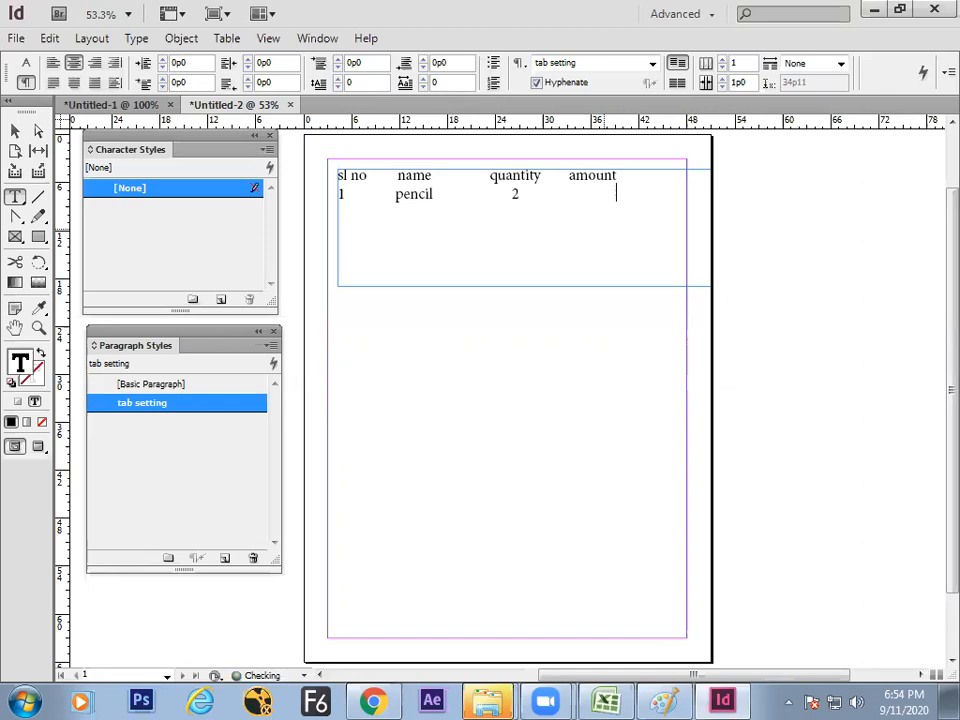
text(.50\)
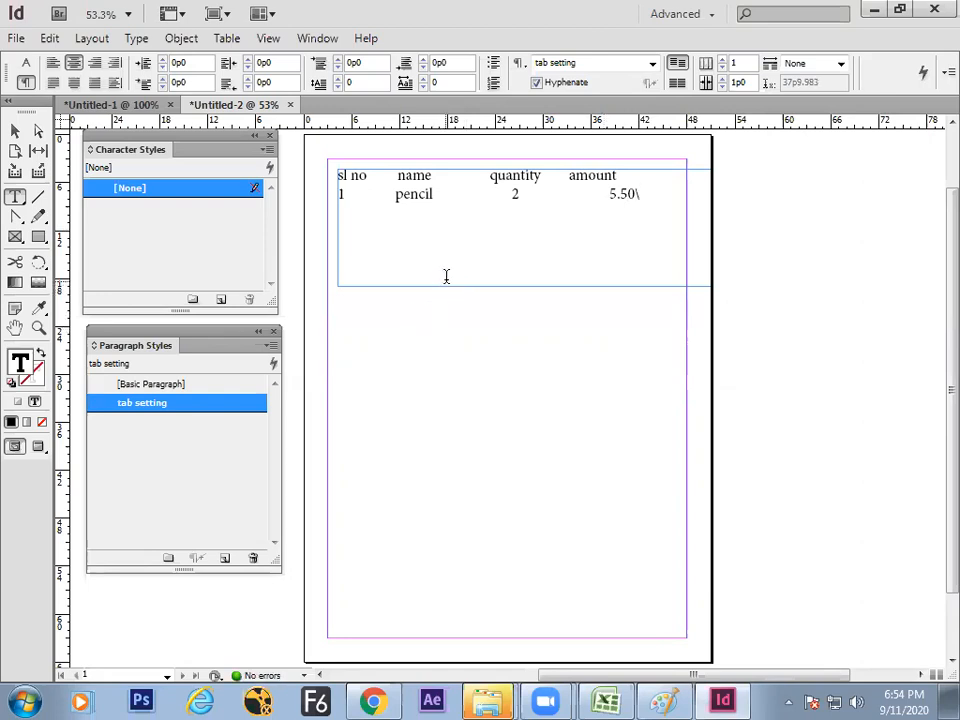
- Remove the pencil row from the item list so that only the heading row is left
key(ctrl+z)
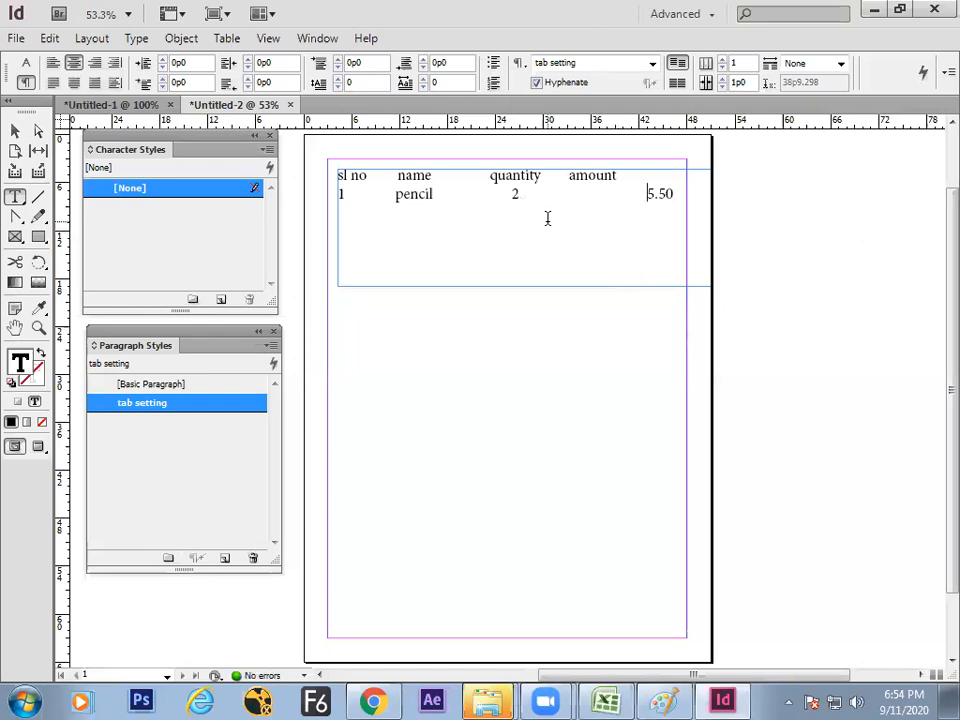
key(BackSpace)
key(ctrl+z)
key(BackSpace)
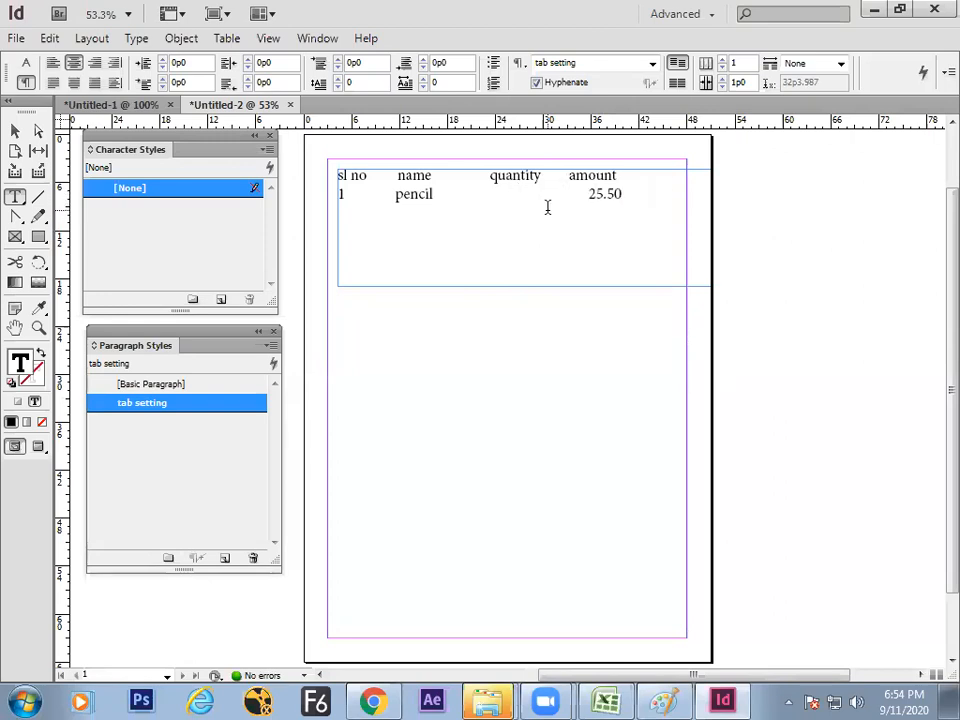
key(Return)
key(ctrl+z)
key(ctrl+z)
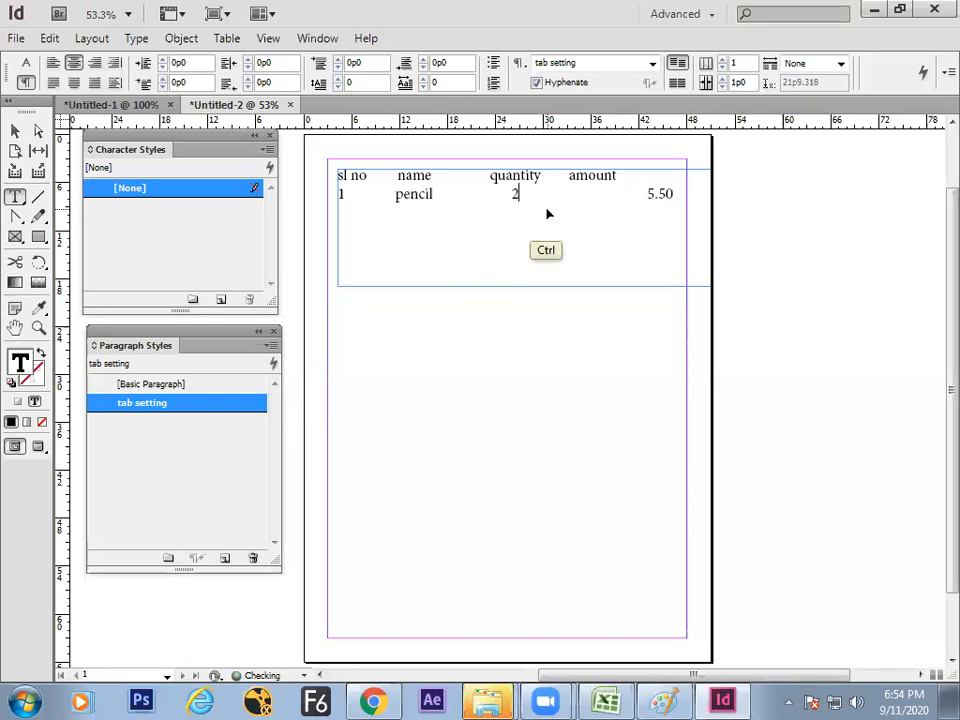
key(ctrl+z)
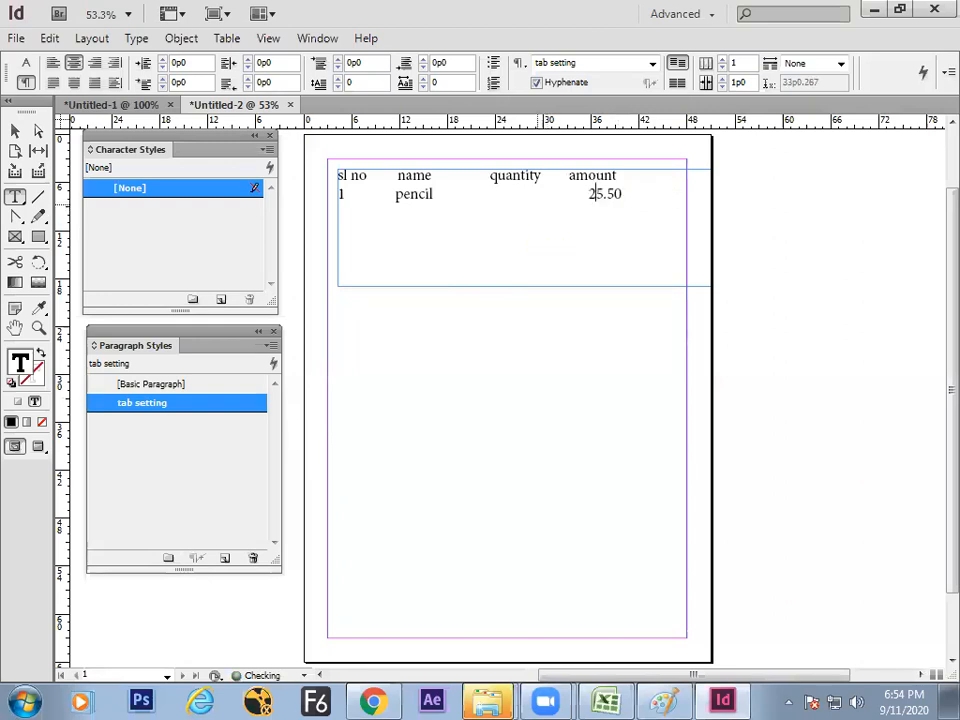
key(ctrl+z)
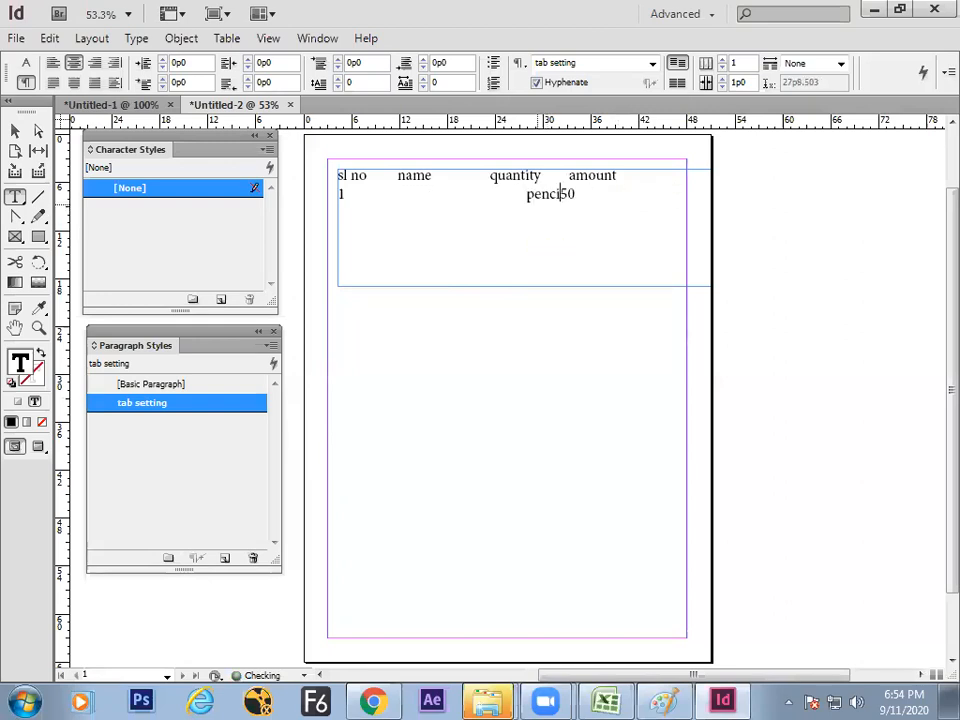
key(ctrl+z)
key(ctrl+z)
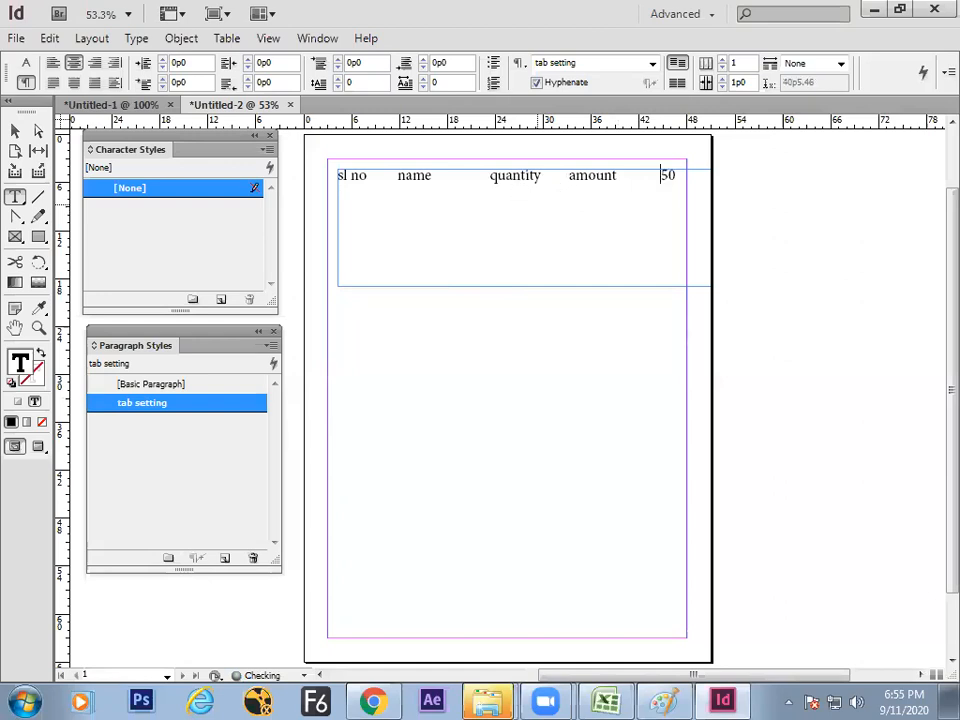
key(ctrl+z)
- Select the heading row and review the tab stops defined in the "tab setting" paragraph style
drag(617, 177, 338, 177)
double_click(142, 403)
drag(297, 100, 540, 297)
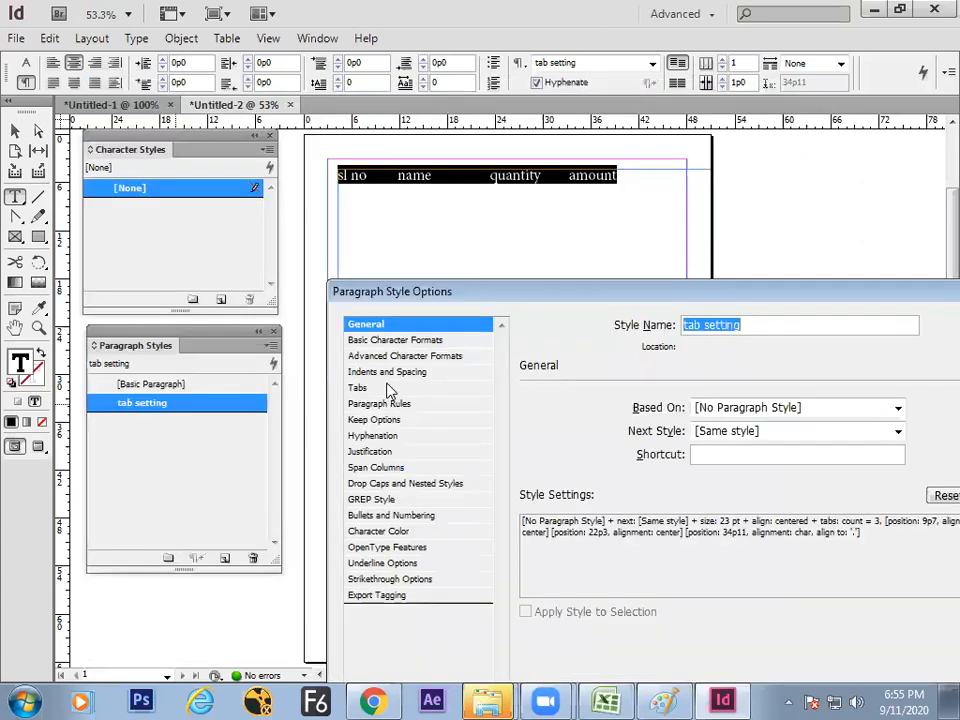
click(358, 388)
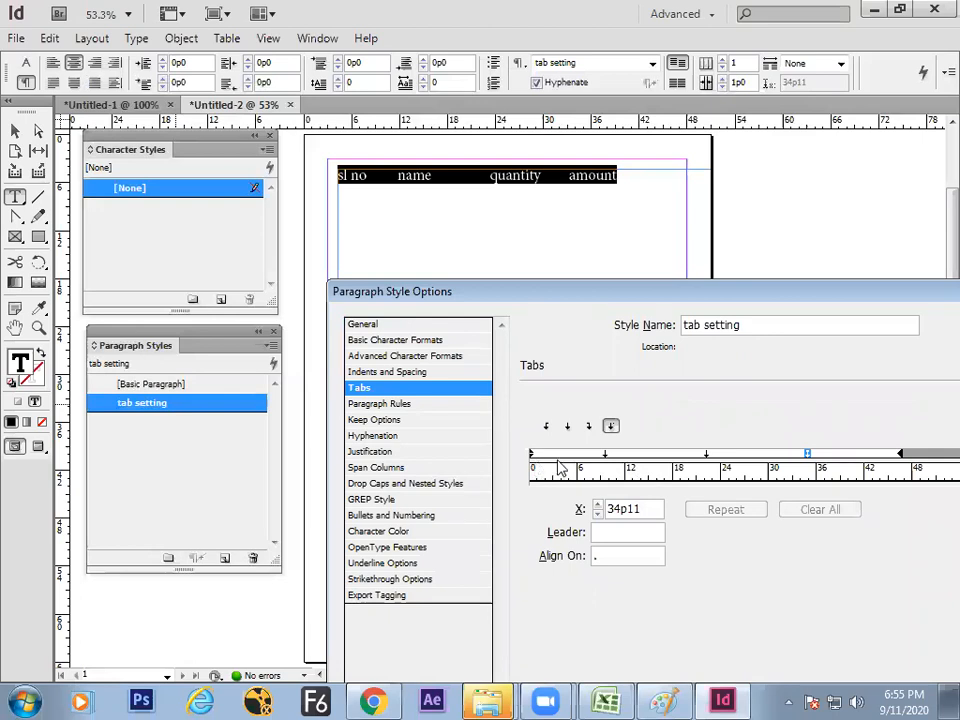
drag(598, 297, 493, 205)
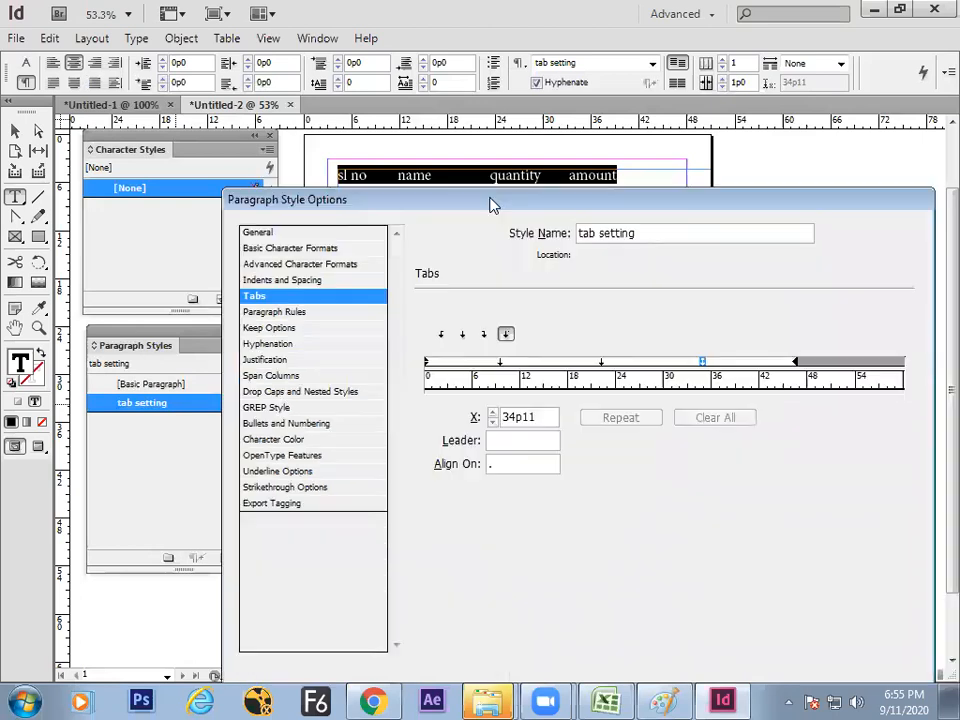
drag(664, 202, 541, 75)
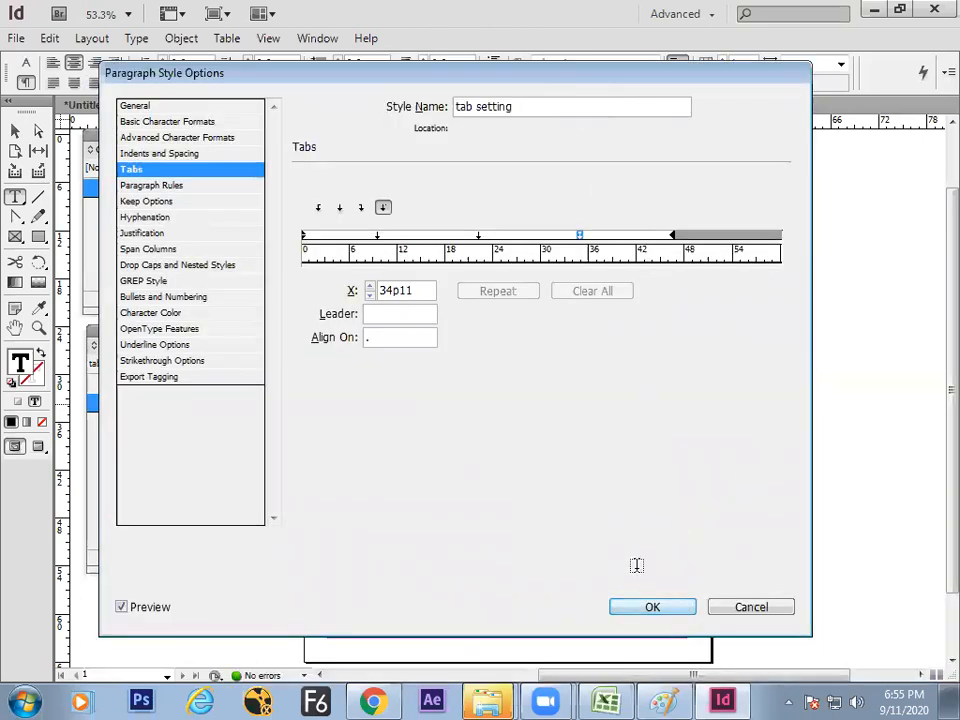
click(648, 606)
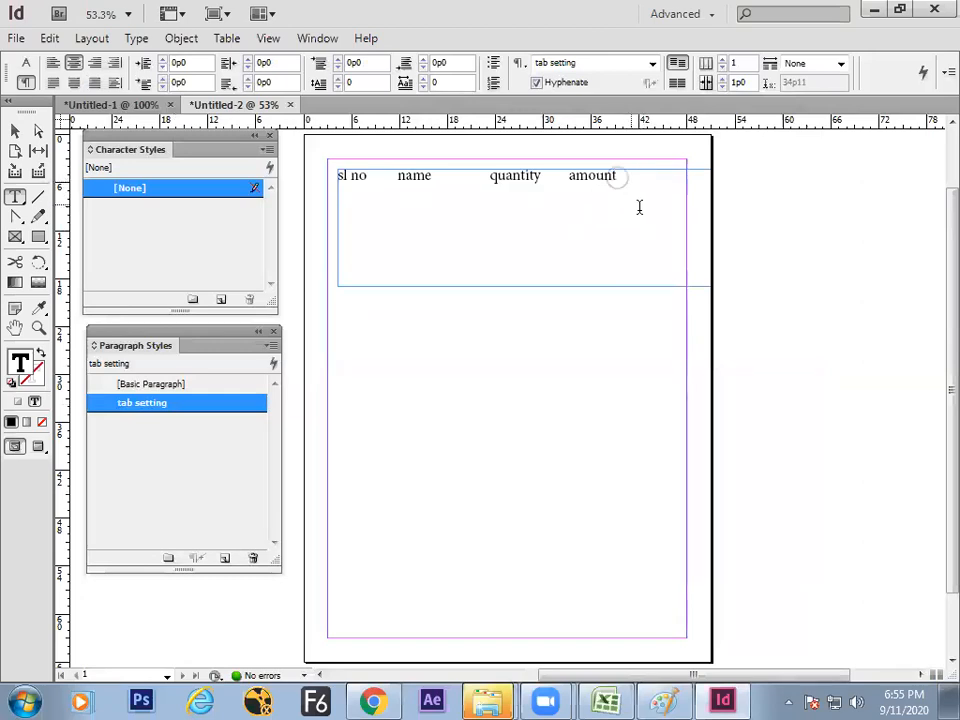
- Delete the leftover blank text after "amount" and start a new line with two tabs beneath the headings
key(Return)
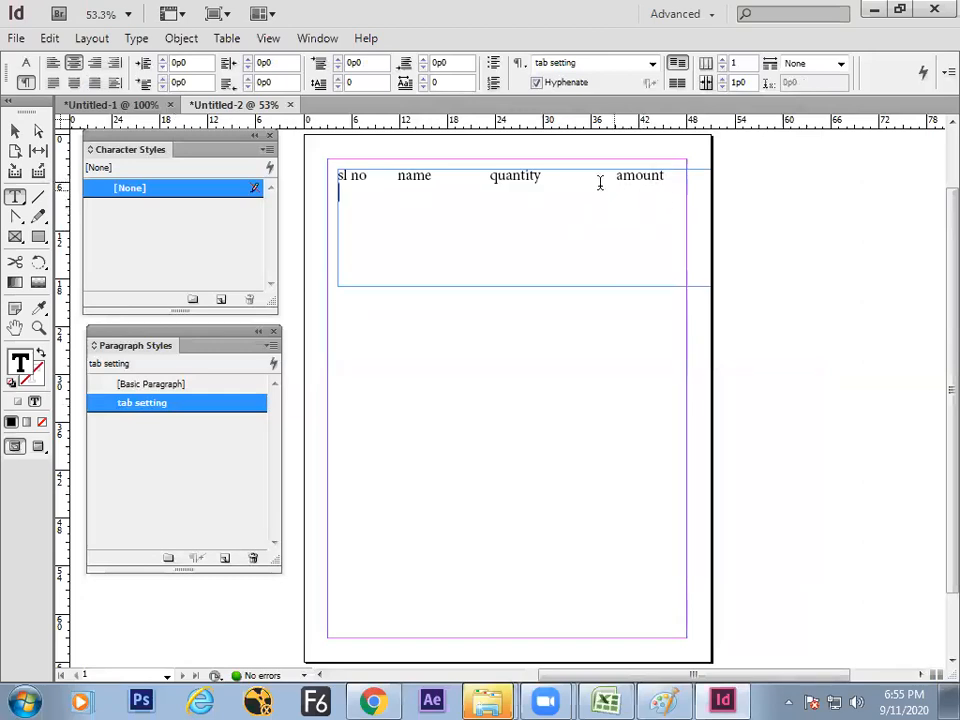
key(ctrl+z)
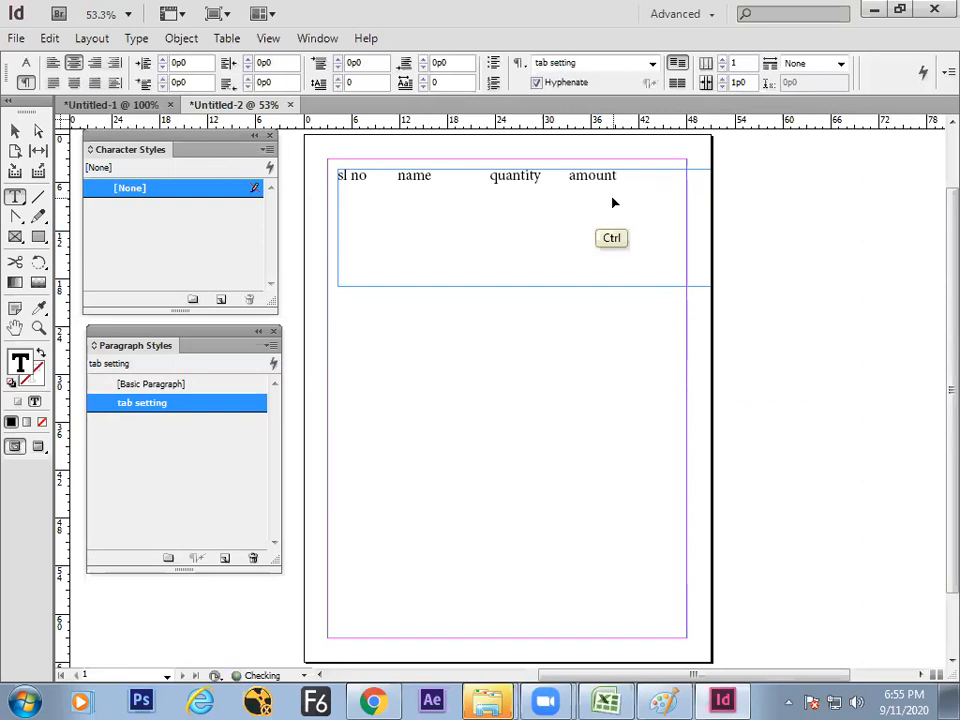
drag(619, 176, 779, 256)
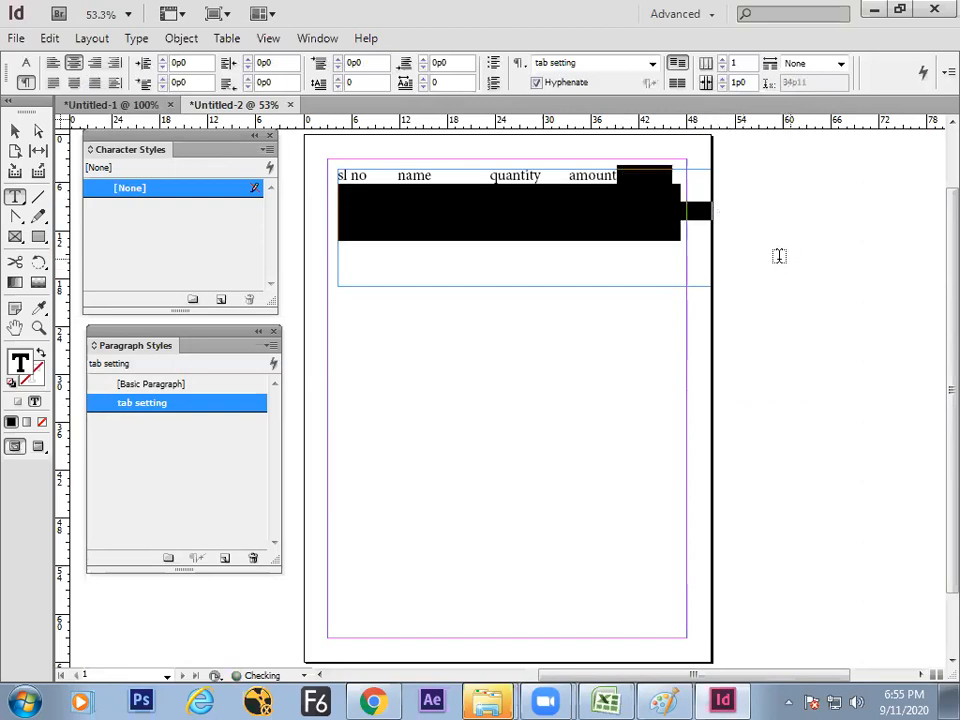
key(BackSpace)
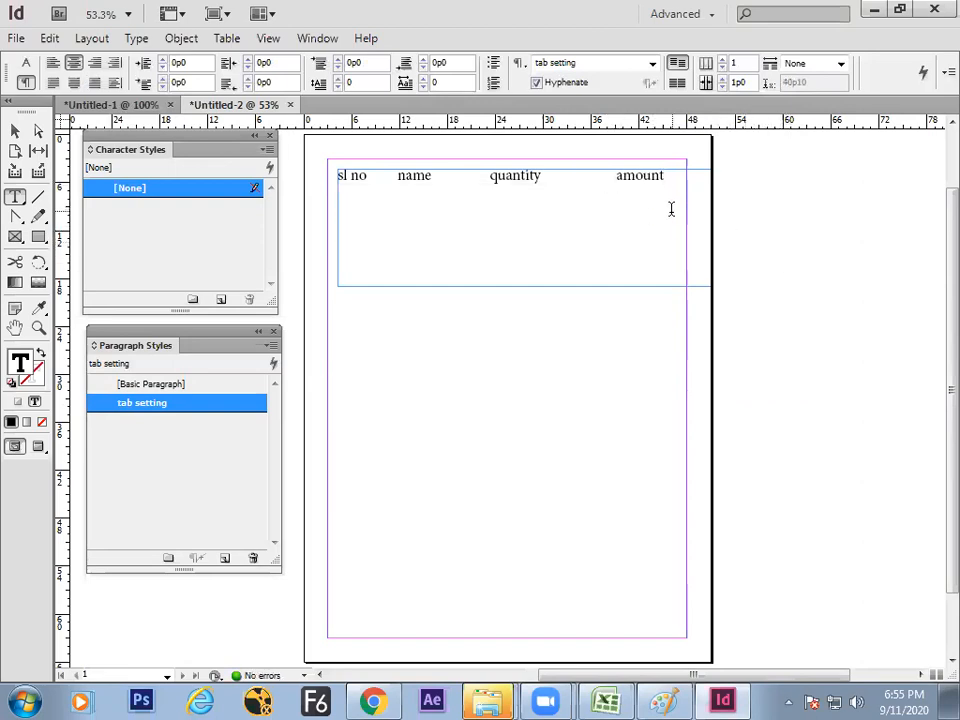
key(Return)
key(Tab)
key(Tab)
- Check the tab options of "tab setting" again without changes and return to text editing below the headings
click(15, 131)
double_click(150, 402)
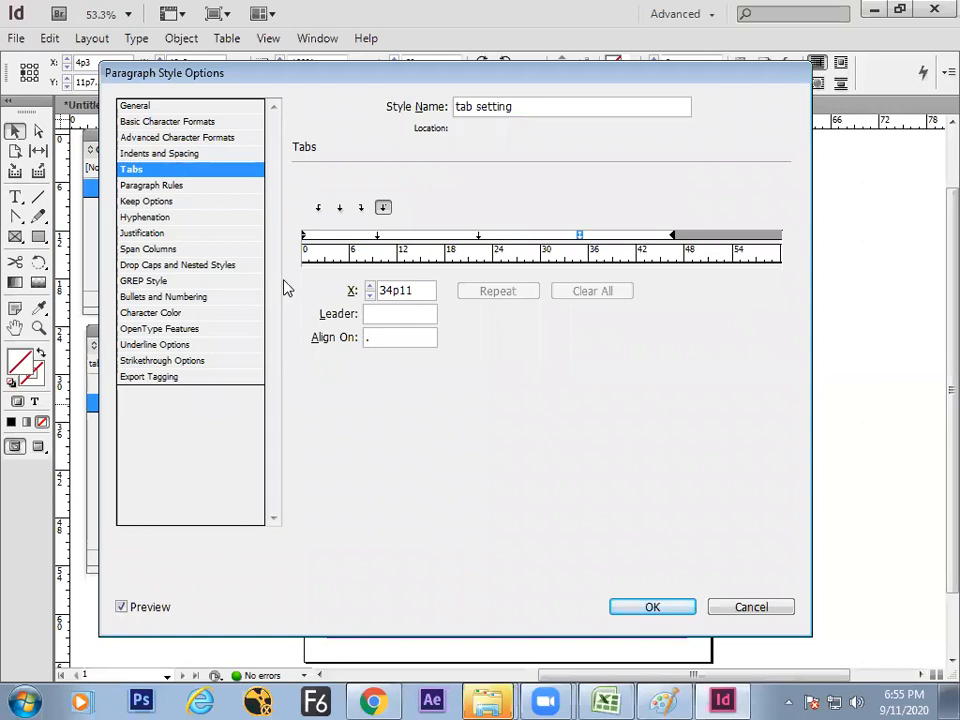
click(751, 606)
double_click(518, 231)
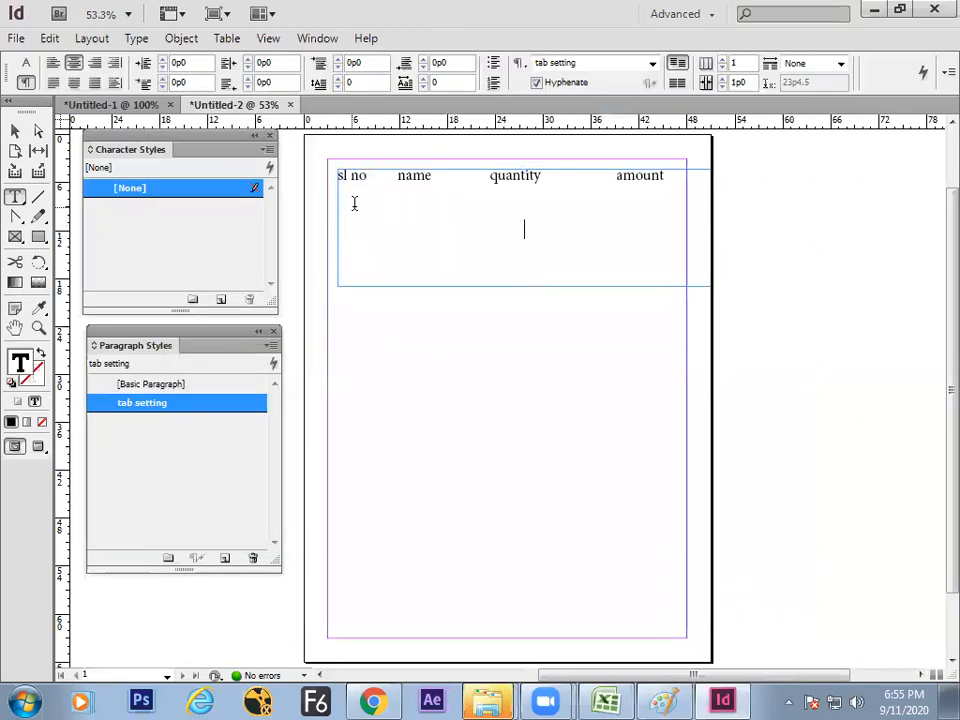
- Left-align the line below the headings and enter a tab-separated row: 1, pencil, 2, 20.22
key(ctrl+shift+l)
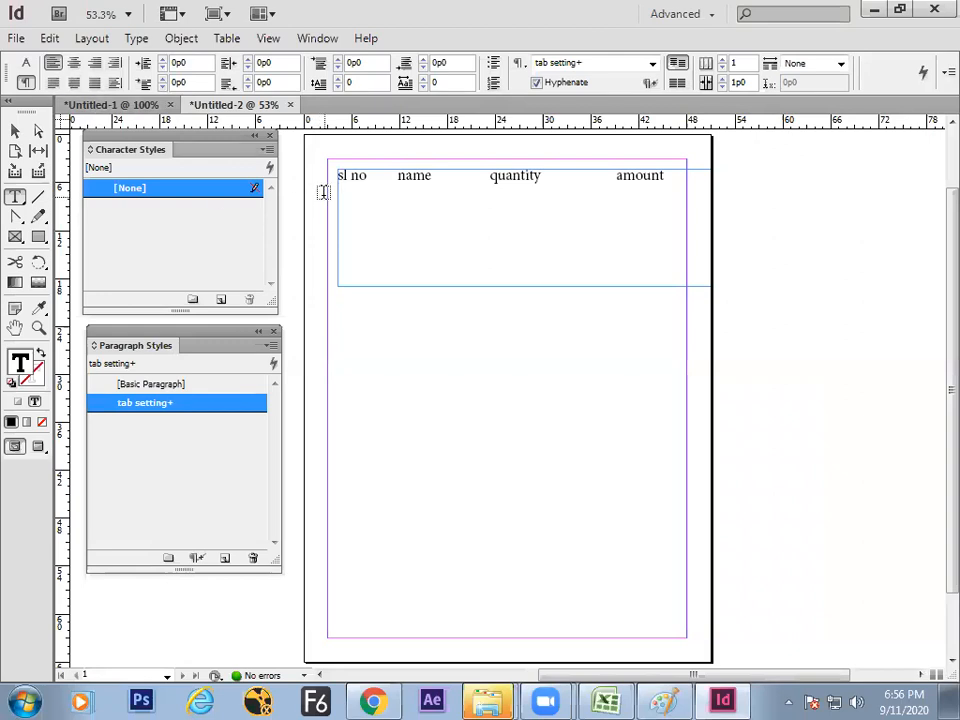
text(1)
key(Tab)
text(pencil)
key(Tab)
text(2)
key(Tab)
text(20.)
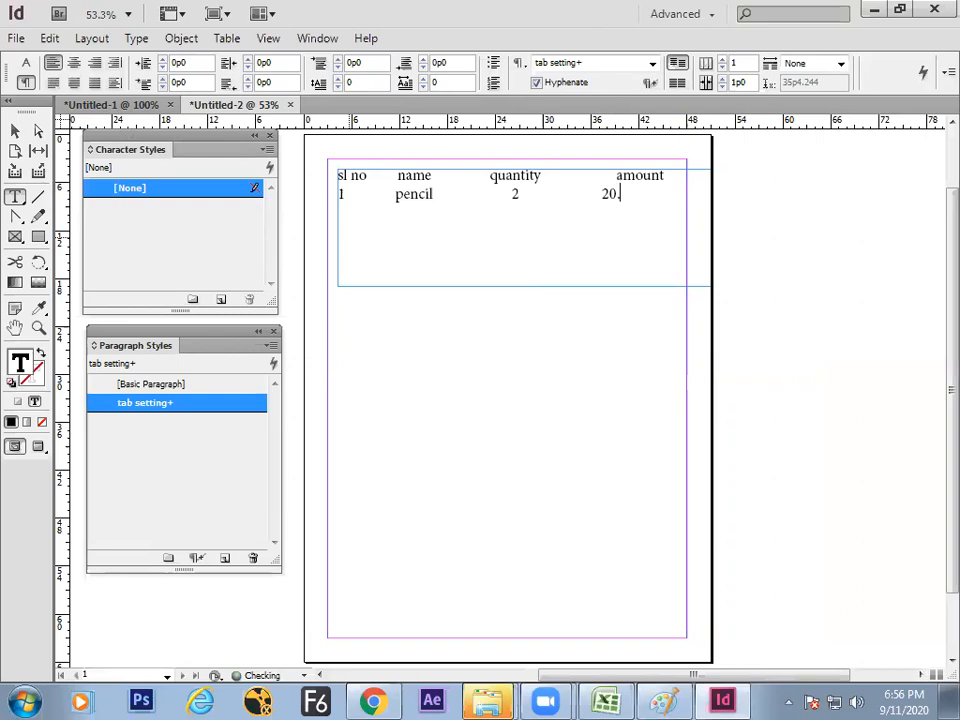
text(222)
key(BackSpace)
- Add a second tab-separated row below the pencil row: 2, pen, 1, 50.33
key(Return)
text(2)
key(Tab)
text(pen)
key(Tab)
text(1)
key(Tab)
text(50.33)
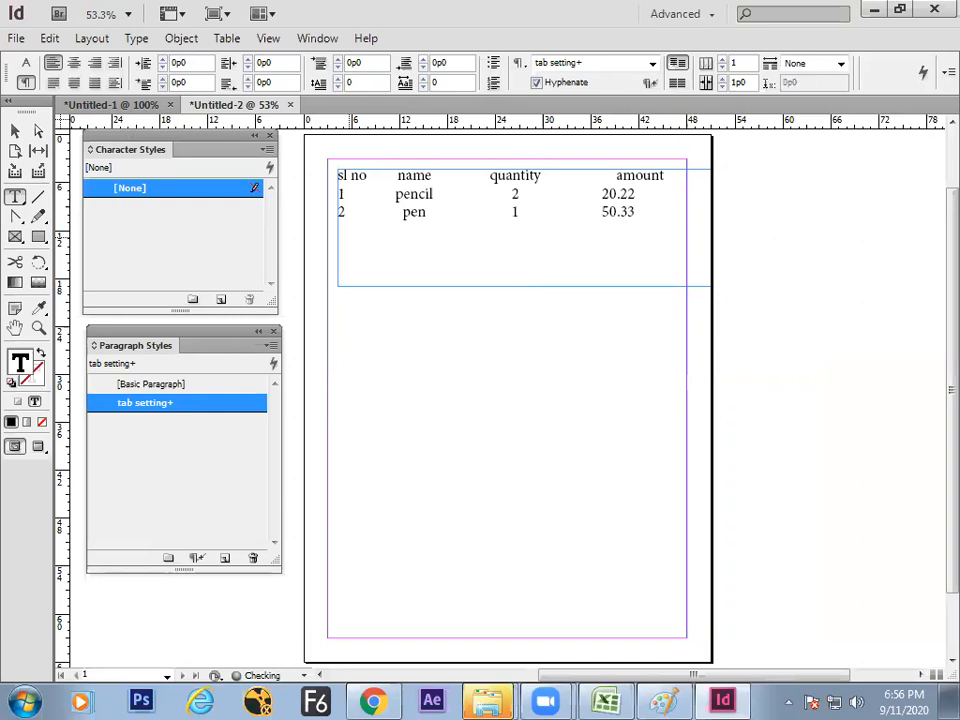
- Add a third tab-separated row below the pen row: 3, book, 1, 250.30
key(Return)
text(3)
key(Tab)
text(biil)
key(BackSpace)
key(BackSpace)
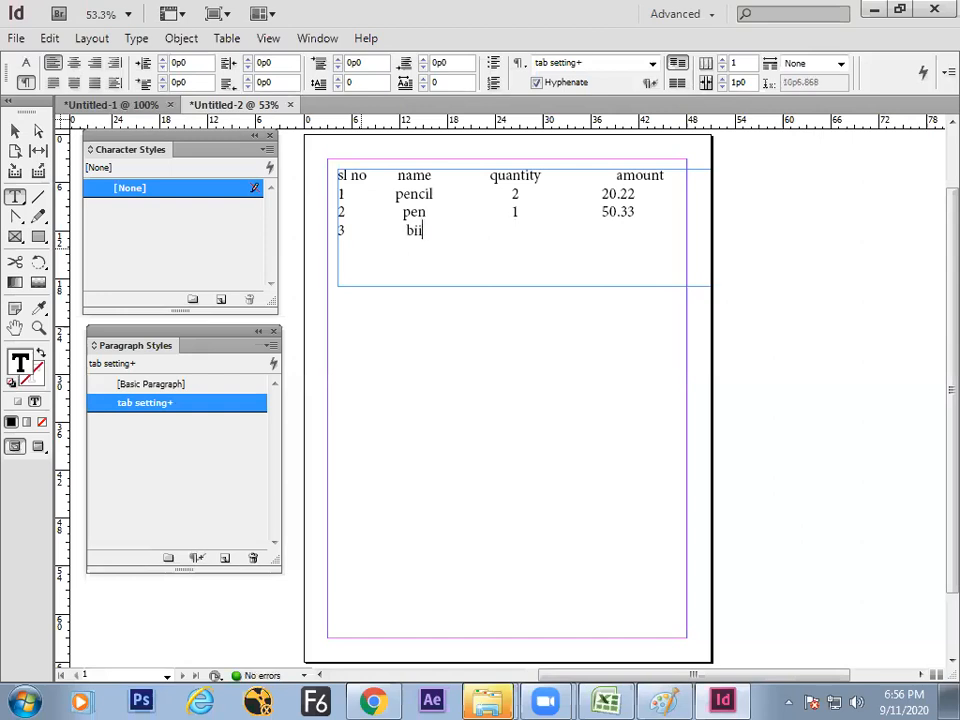
key(BackSpace)
key(BackSpace)
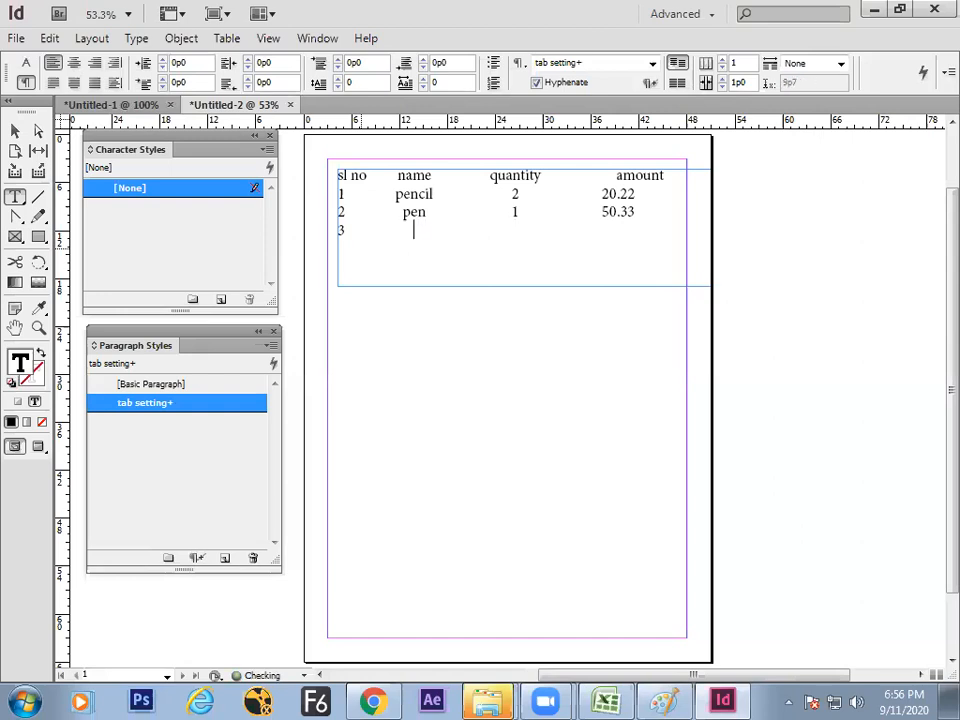
text(book)
key(Tab)
text(1)
key(Tab)
text(250.3)
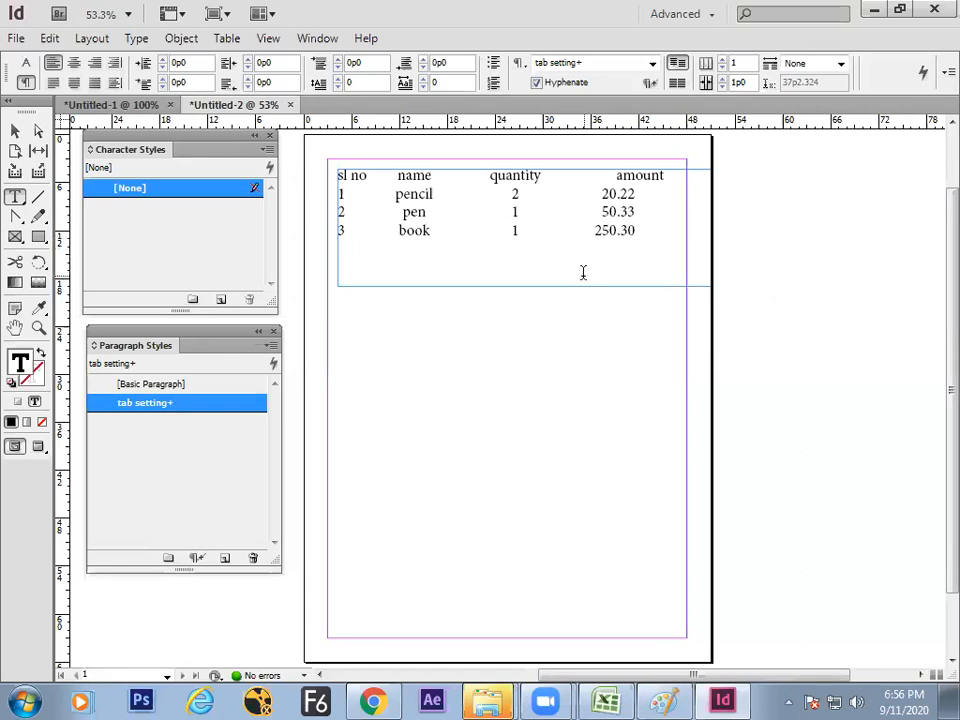
- Reapply the "tab setting" paragraph style with overrides cleared and check how the "amount" heading aligns with the decimals
right_click(194, 407)
click(245, 477)
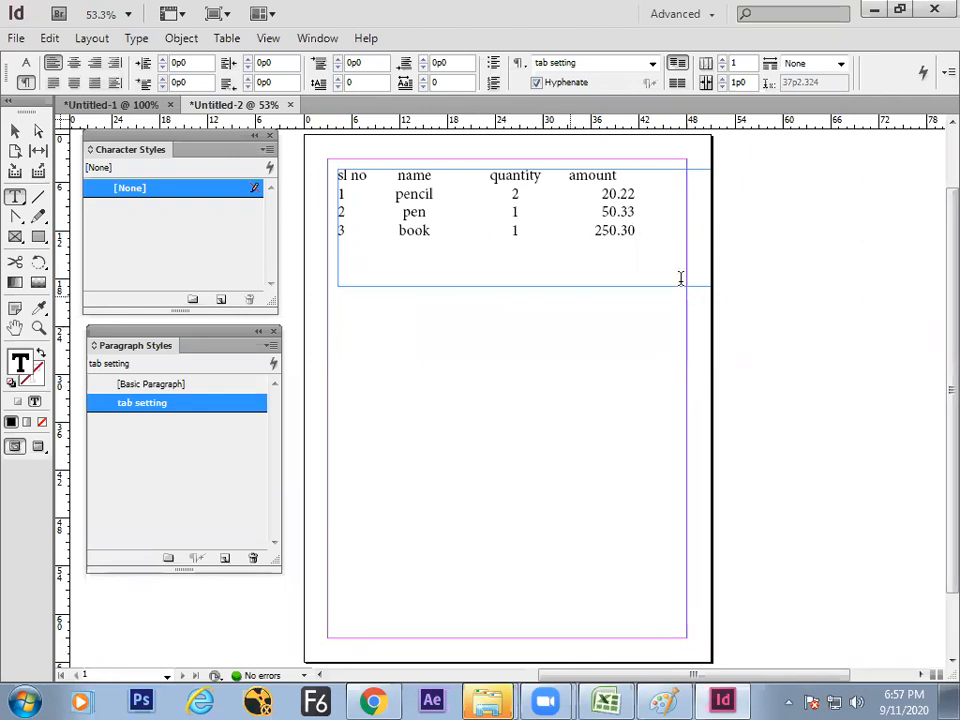
click(569, 175)
drag(570, 175, 618, 175)
click(618, 211)
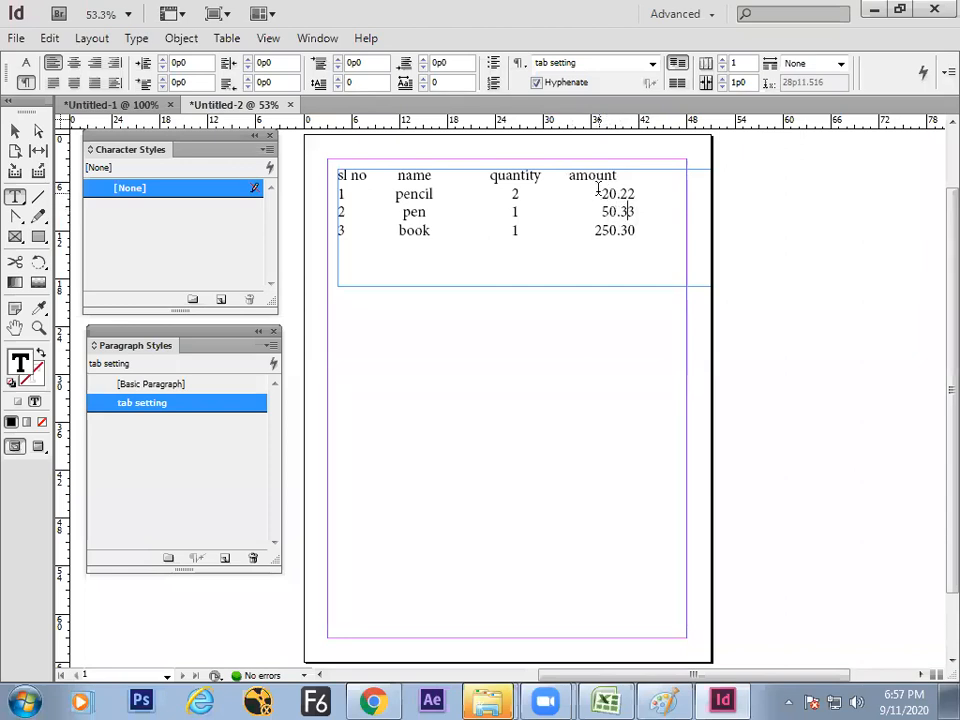
- Insert a blank line between the heading row and the pencil row, and extend the text frame downward to a height of 24p4.5
click(570, 175)
click(622, 177)
key(Return)
click(637, 248)
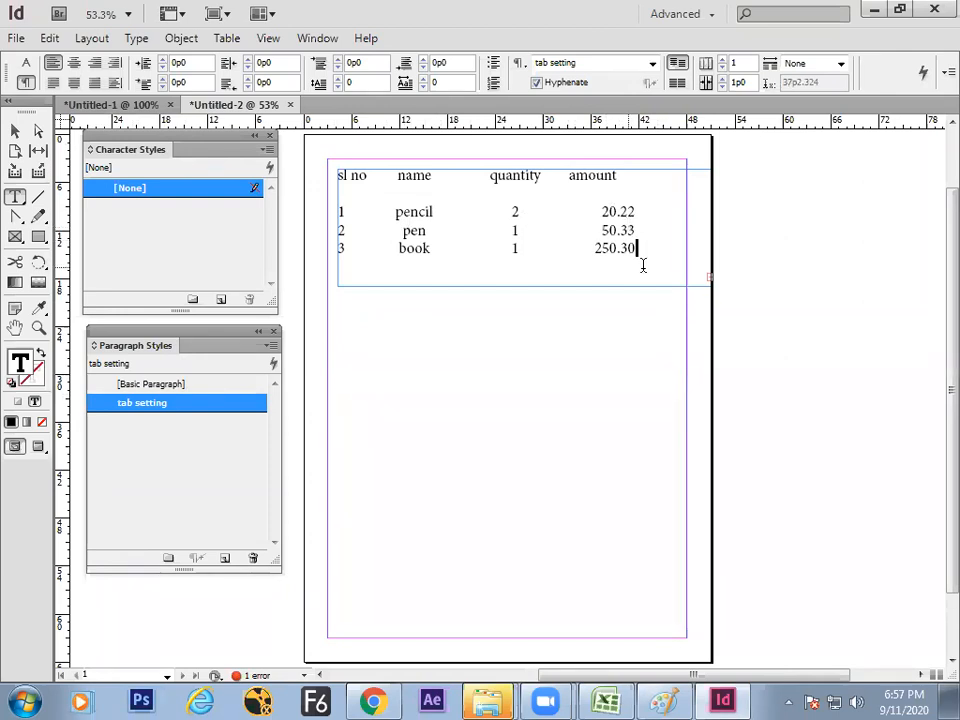
click(15, 130)
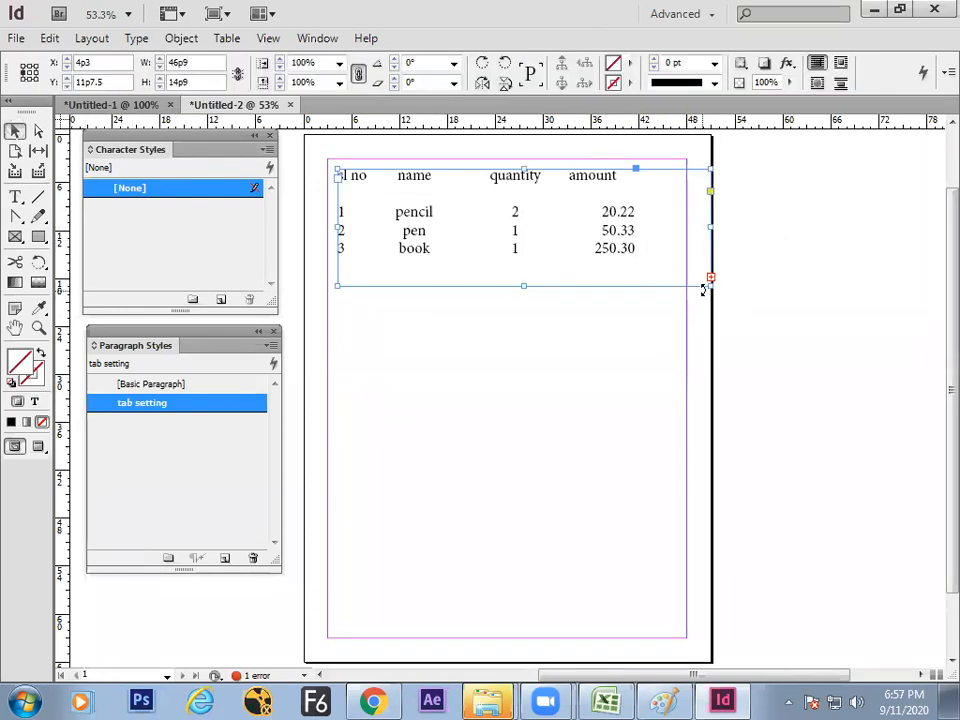
drag(710, 285, 706, 367)
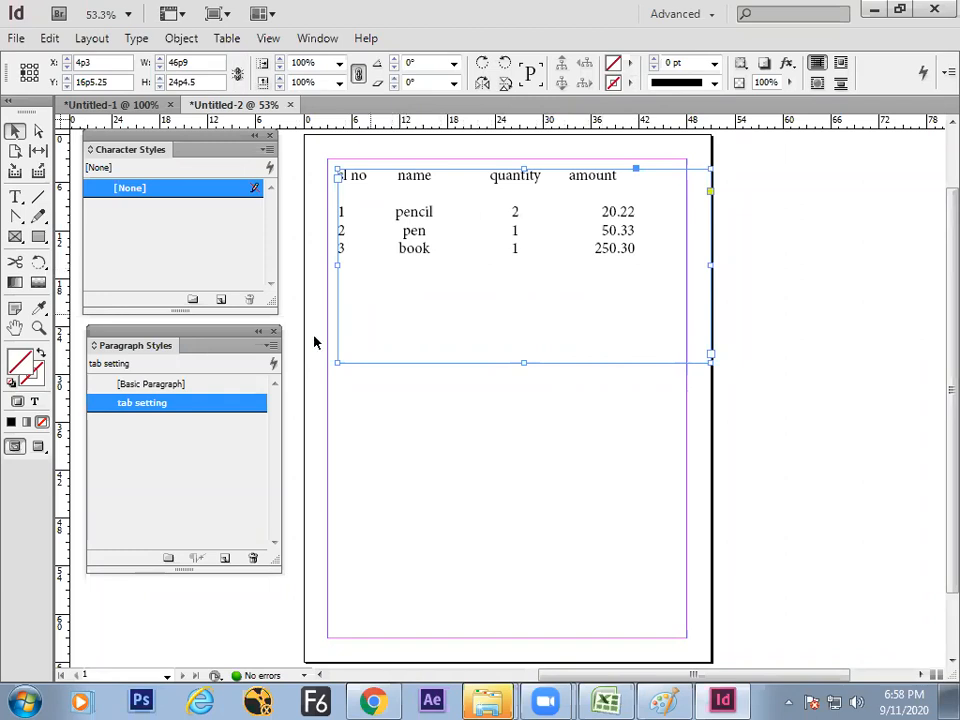
- Try a "." leader on the 22p3 tab stop of the "tab setting" paragraph style with nothing selected
click(236, 468)
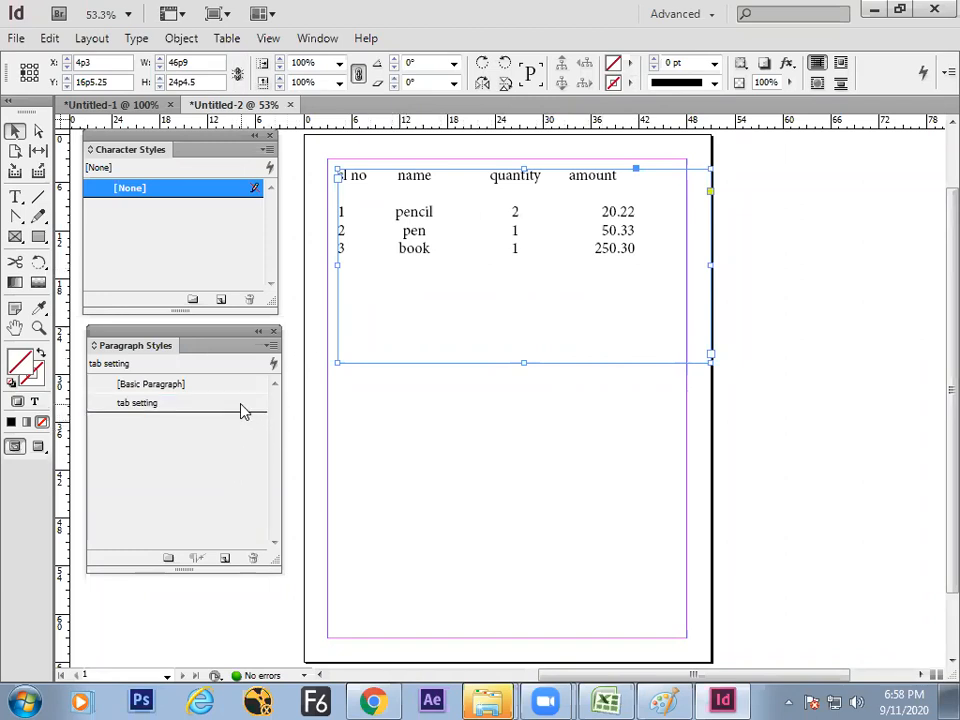
double_click(243, 405)
key(Escape)
click(574, 476)
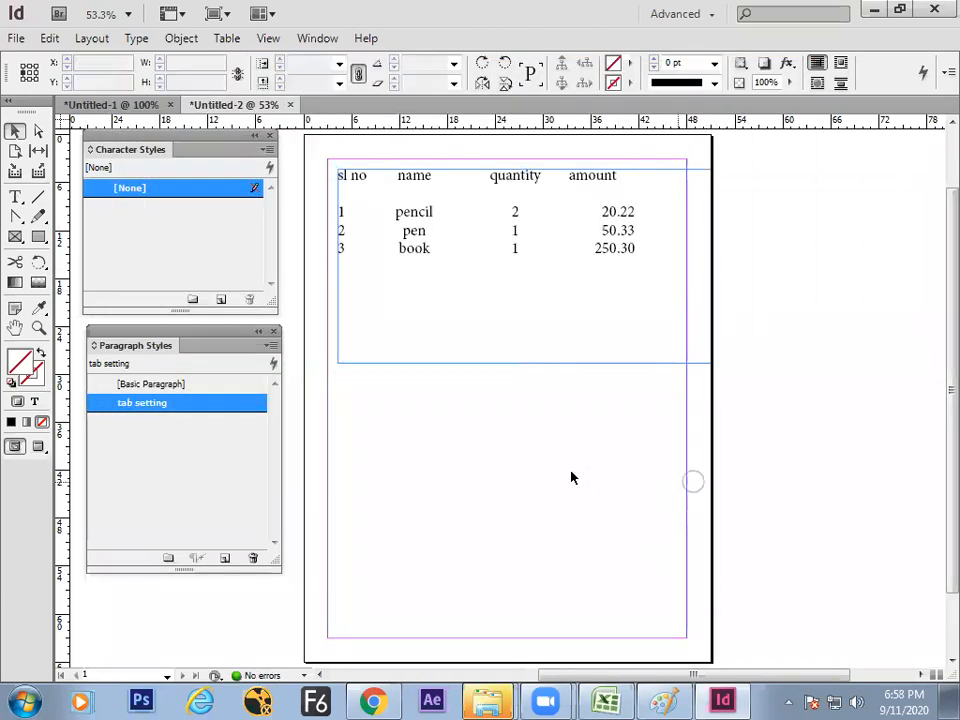
double_click(205, 404)
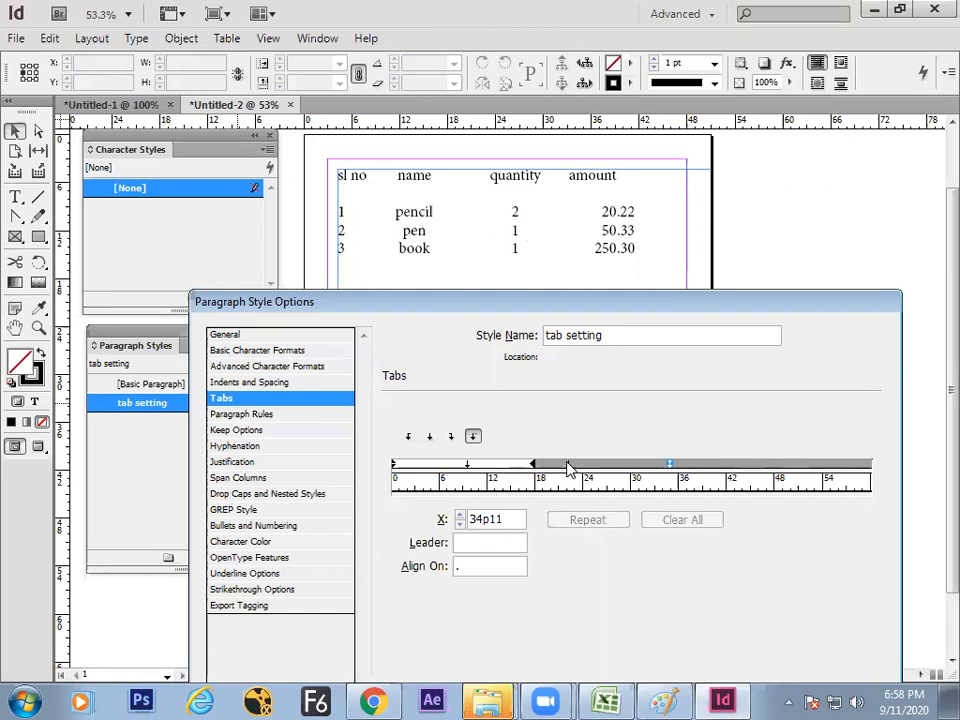
click(568, 464)
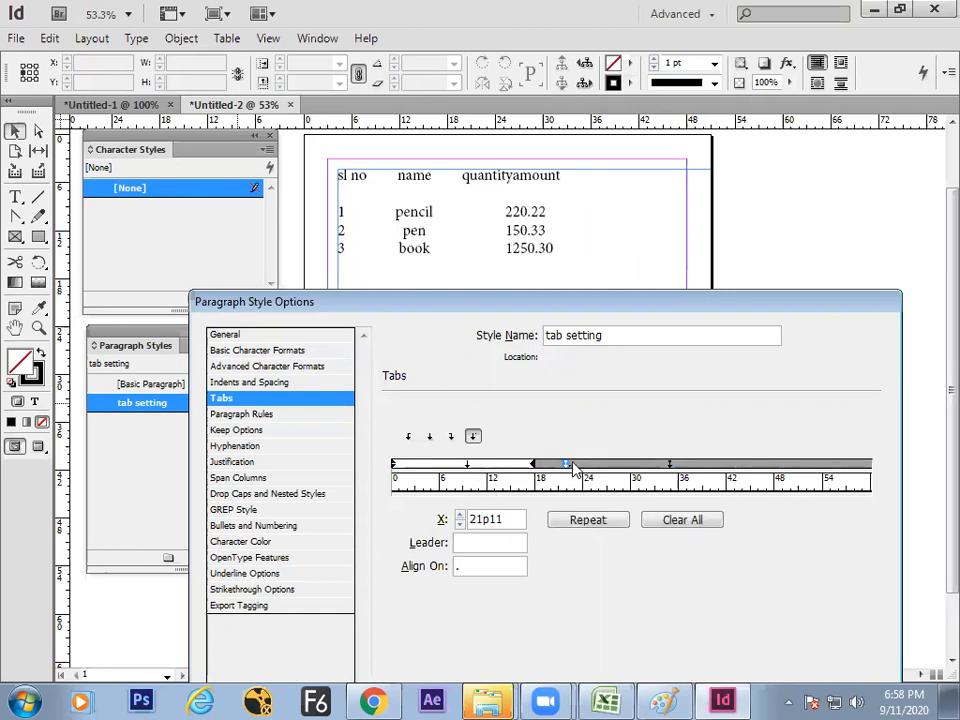
drag(616, 296, 568, 63)
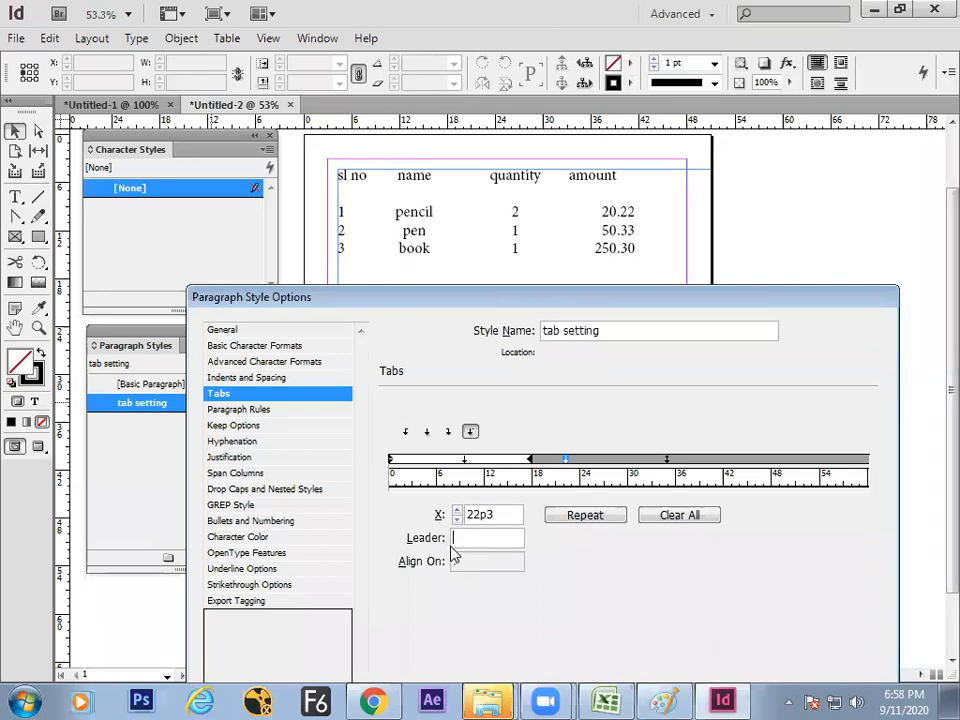
text(.)
click(500, 512)
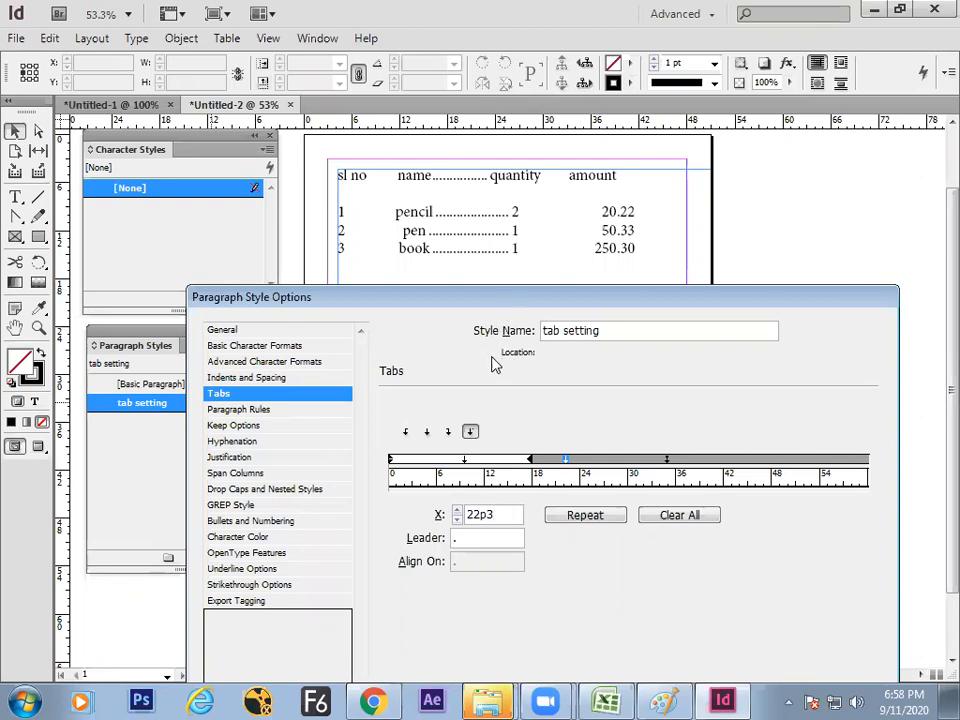
- Try clearing all tab stops from the "tab setting" style and discard the style edits
click(699, 518)
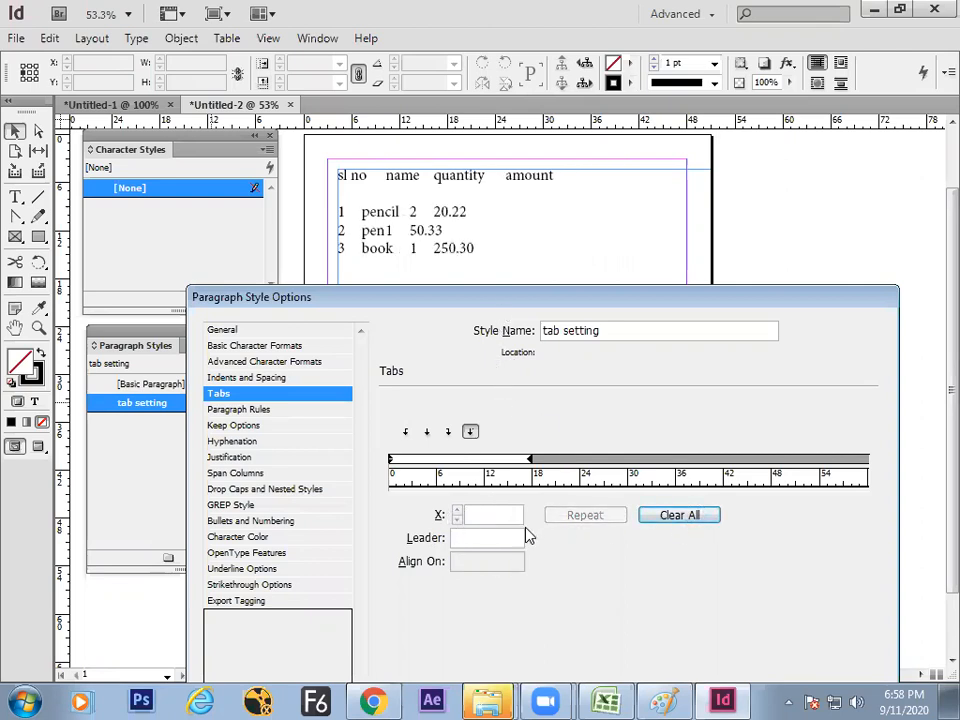
drag(675, 299, 628, 79)
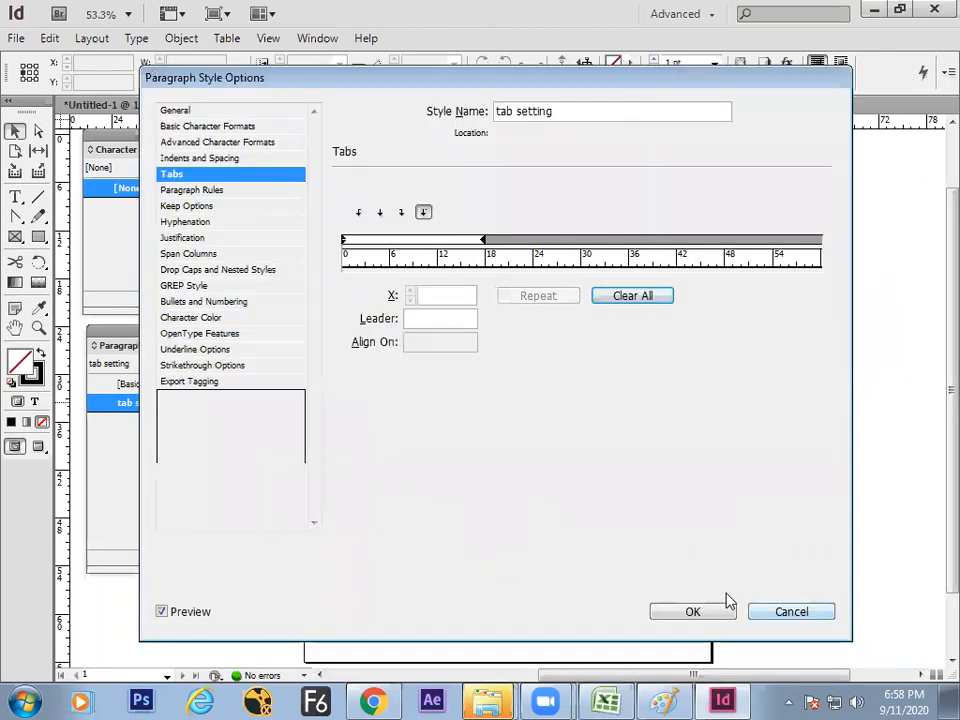
click(729, 603)
click(214, 461)
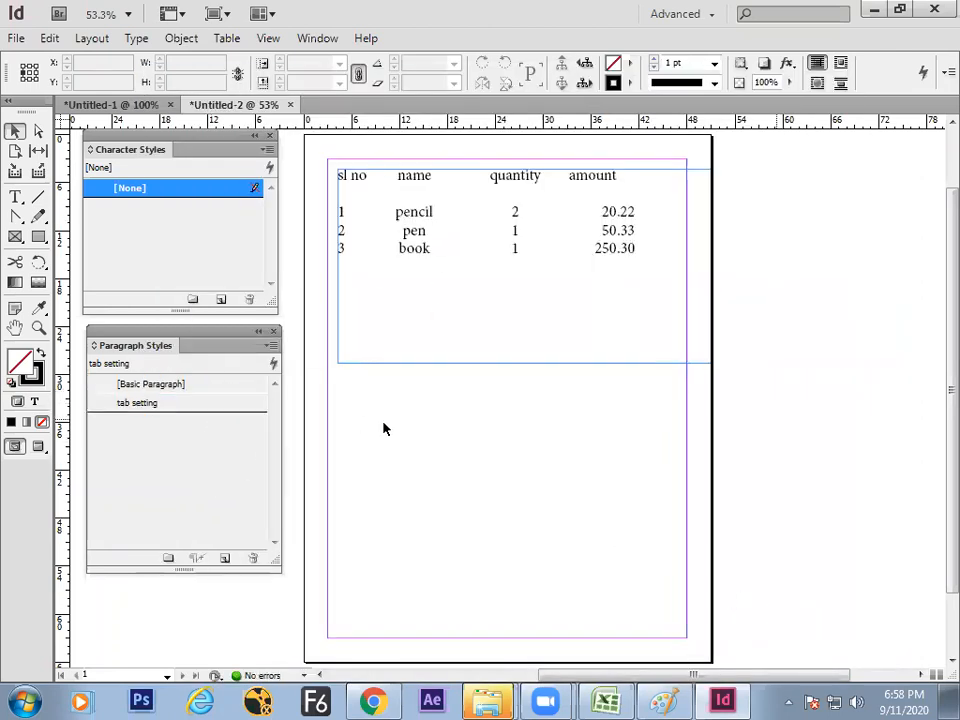
- Add a "." leader to the 22p3 tab stop of the "tab setting" paragraph style and apply the change
double_click(240, 406)
click(180, 174)
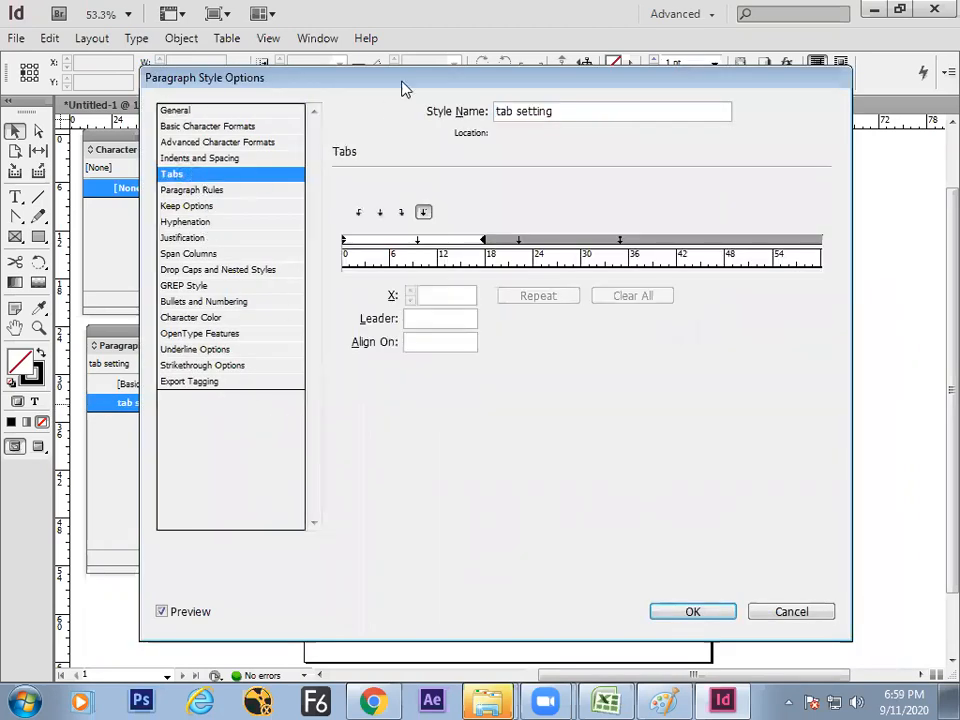
drag(405, 85, 485, 363)
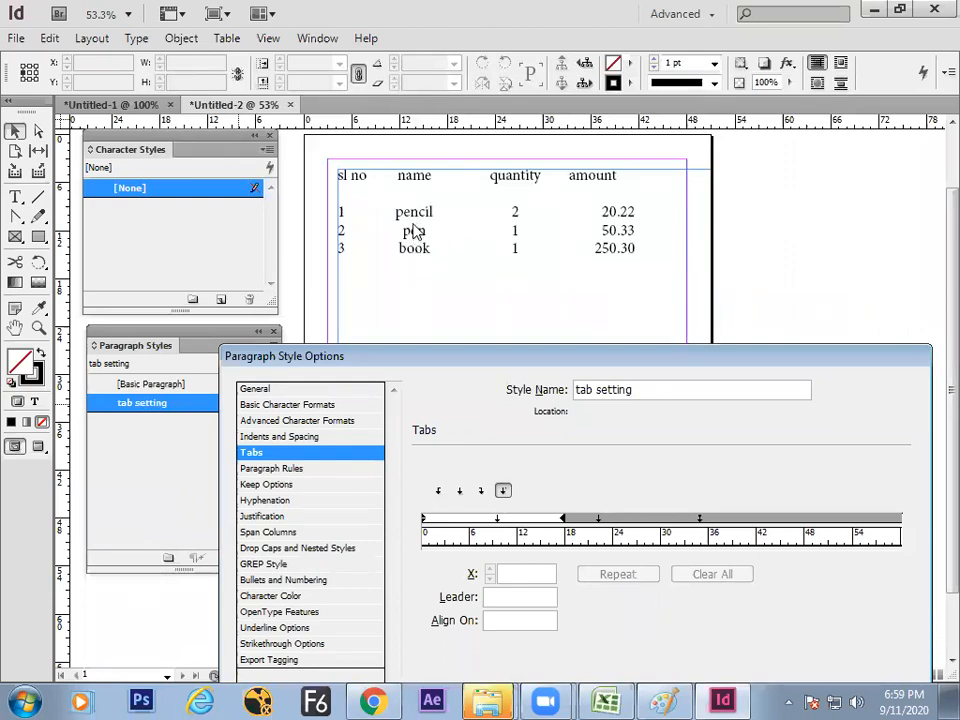
click(598, 518)
click(520, 596)
text(.)
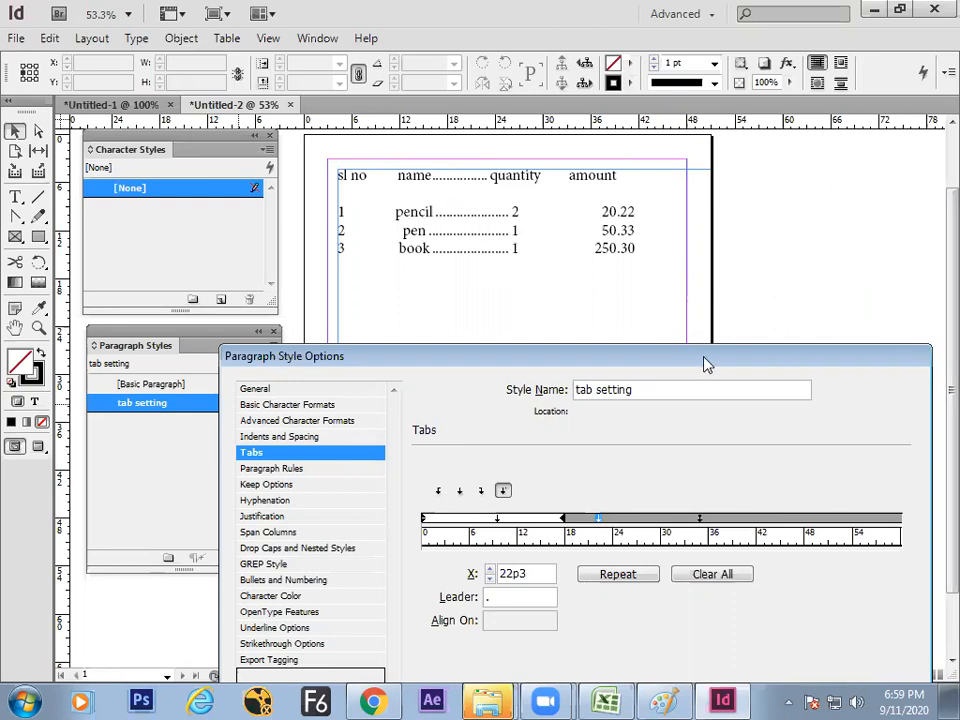
drag(678, 360, 640, 120)
click(735, 650)
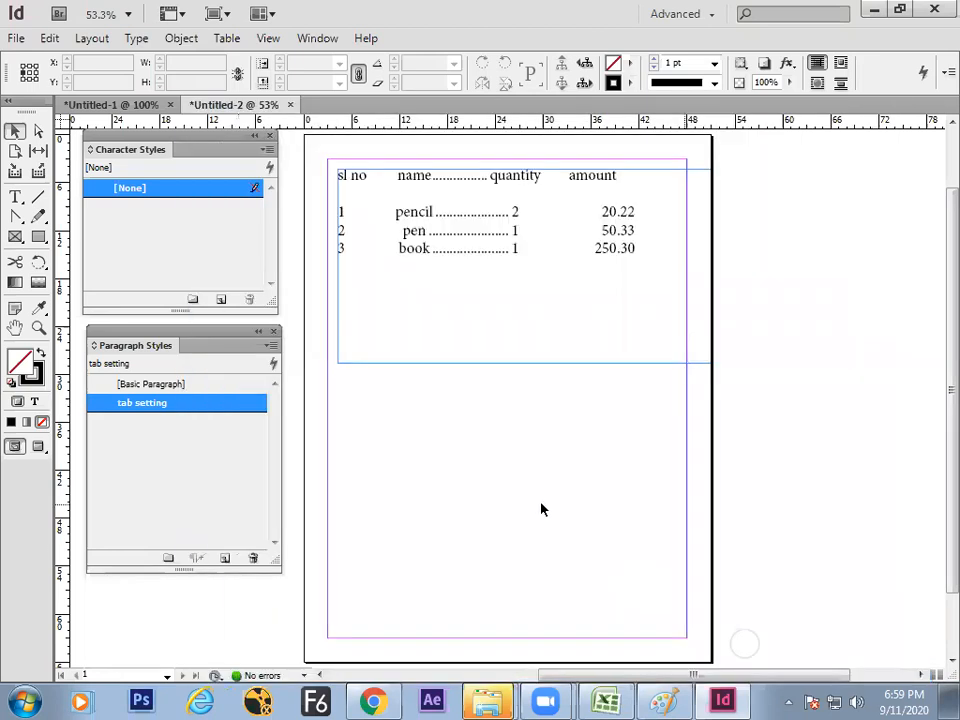
- Select the leader dots between "name" and "quantity" and remove the leader from the 22p3 tab stop in "tab setting"
double_click(489, 176)
drag(491, 177, 435, 177)
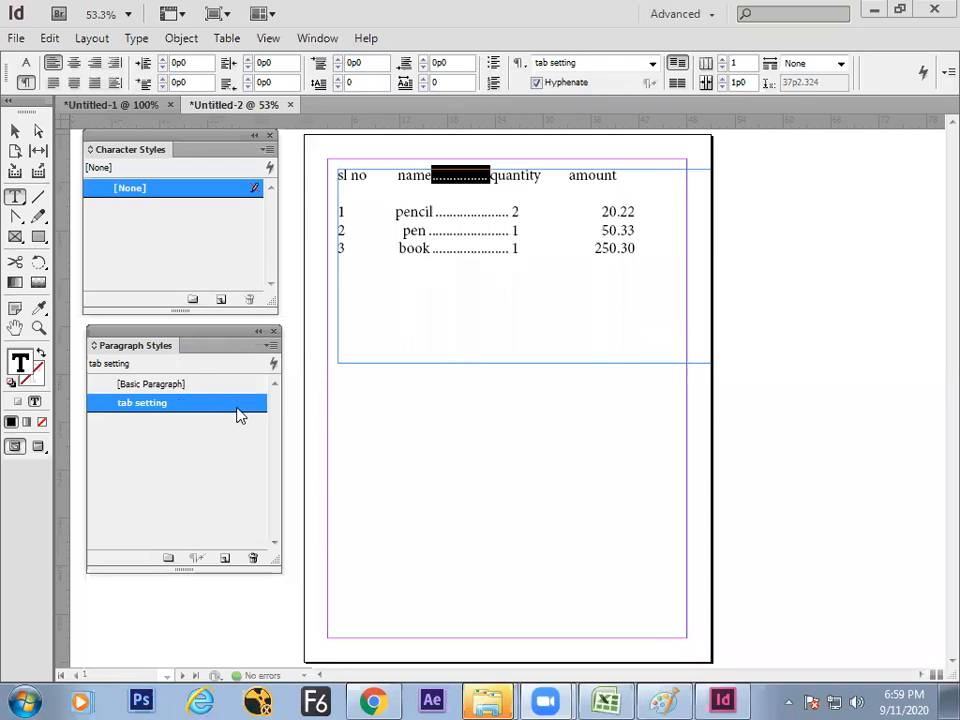
double_click(142, 402)
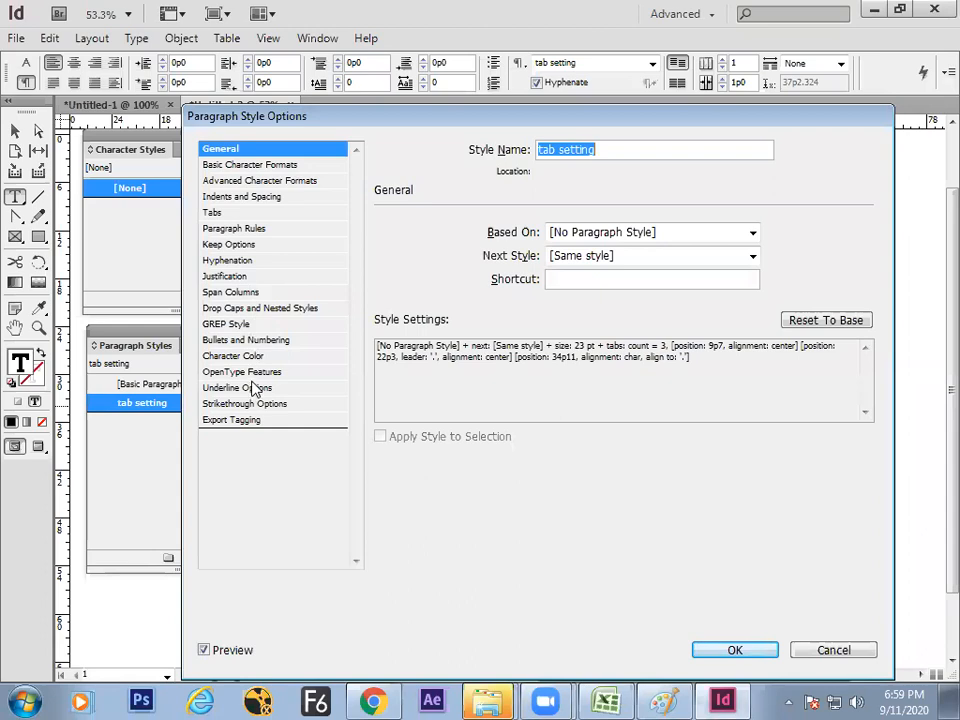
click(270, 213)
click(468, 357)
key(BackSpace)
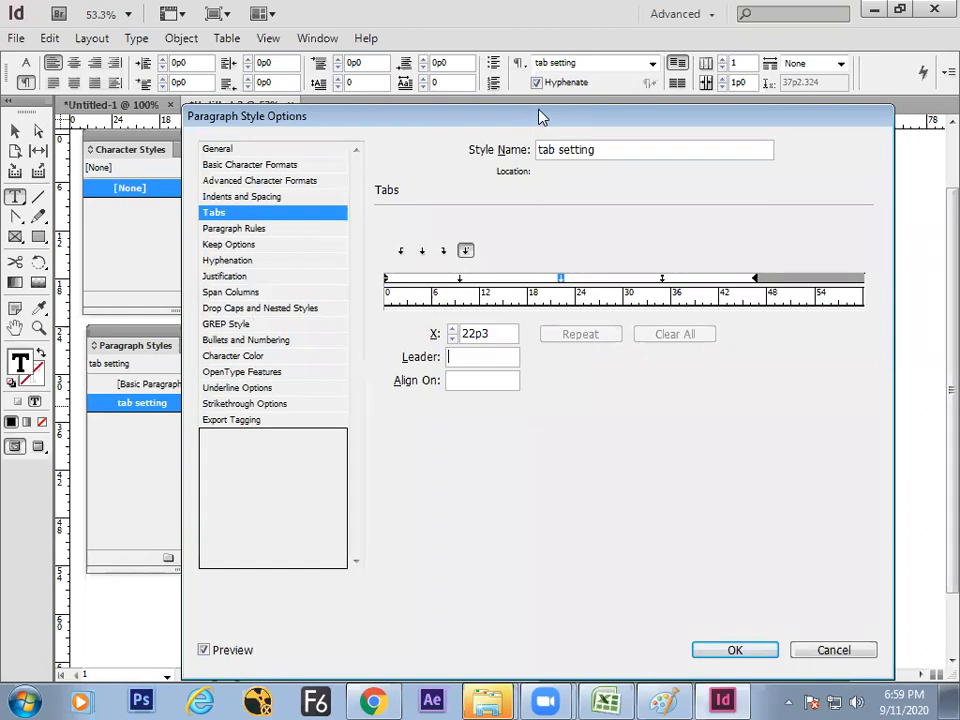
drag(540, 117, 871, 87)
click(549, 624)
click(538, 622)
click(538, 622)
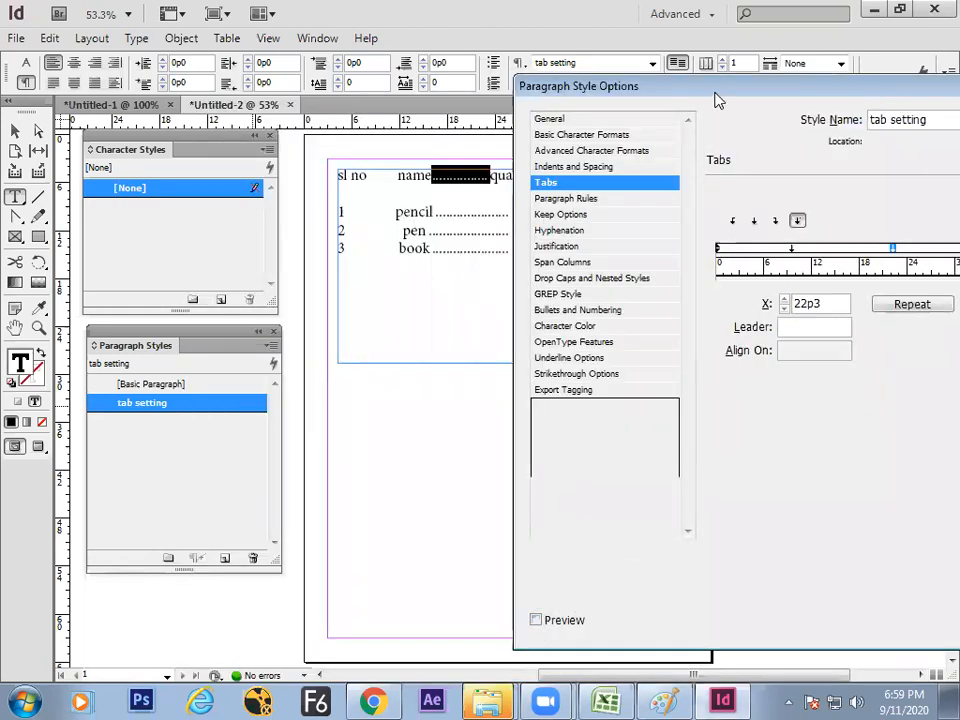
drag(718, 100, 428, 25)
click(774, 546)
click(493, 187)
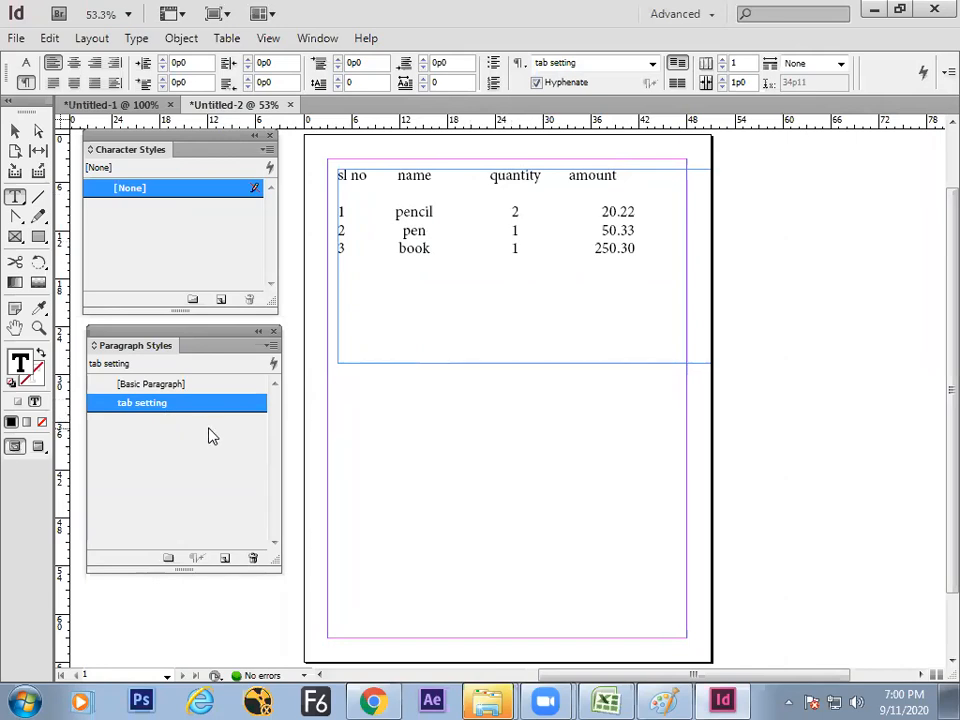
- Undo the leader removal and select the heading row, returning to frame selection
double_click(448, 179)
click(465, 178)
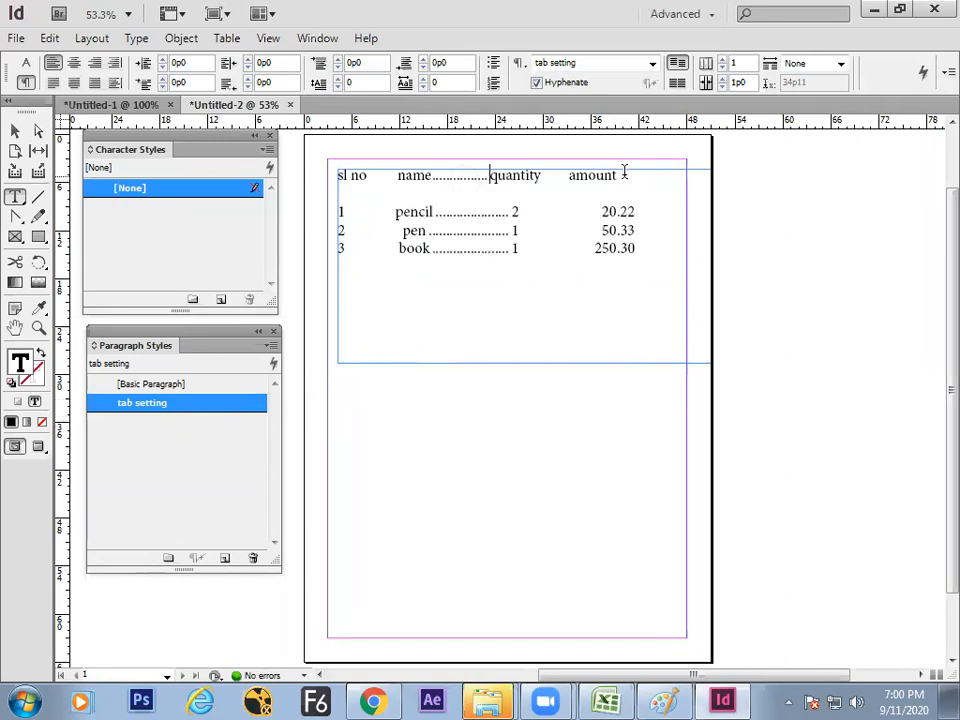
drag(626, 173, 309, 161)
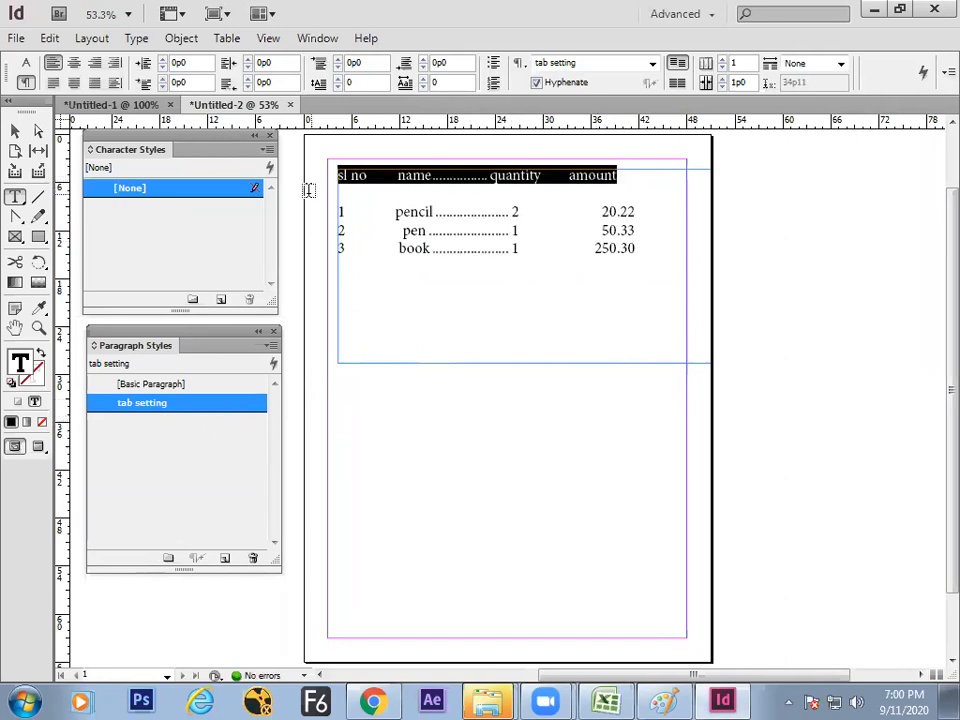
key(Escape)
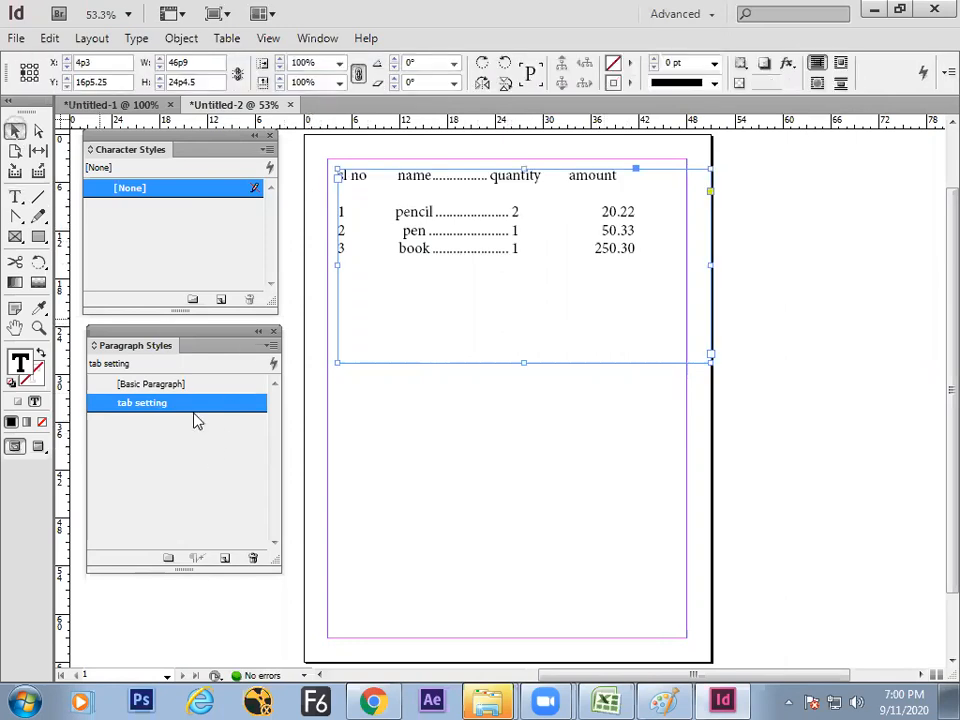
- Duplicate the "tab setting" paragraph style, keep the original applied to the frame, and return to text editing in the heading row
click(229, 417)
drag(229, 406, 230, 543)
click(208, 443)
drag(214, 405, 225, 557)
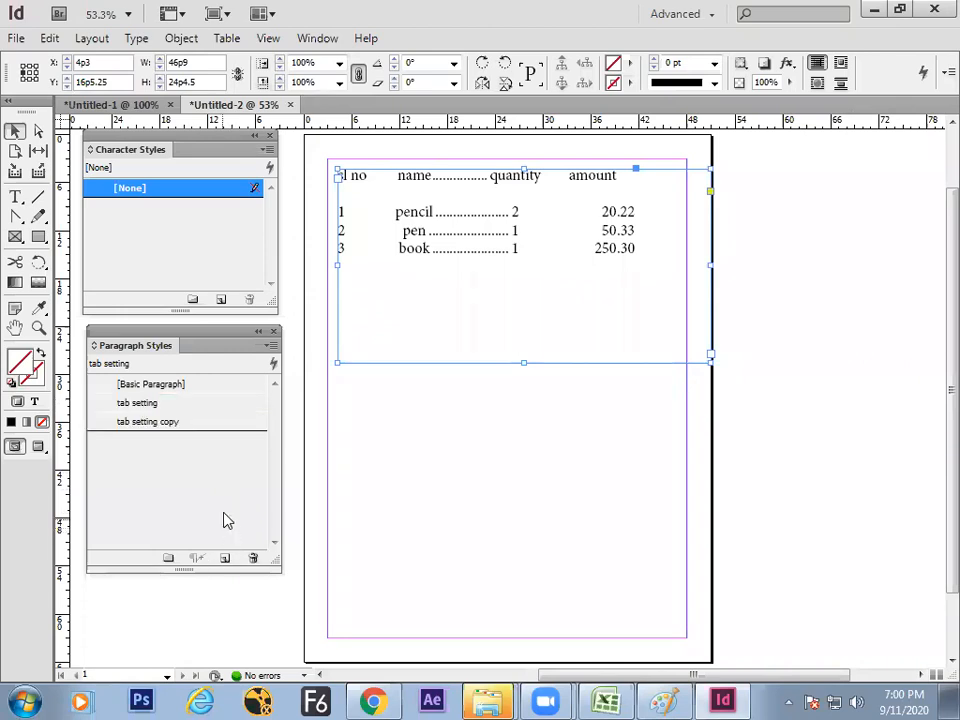
click(205, 404)
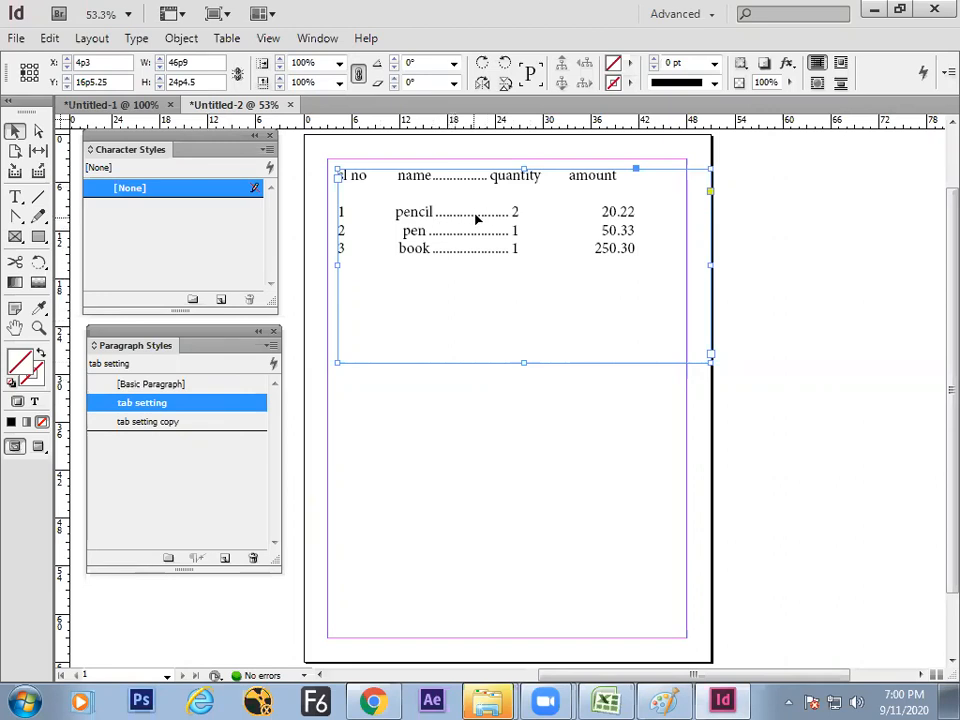
double_click(495, 177)
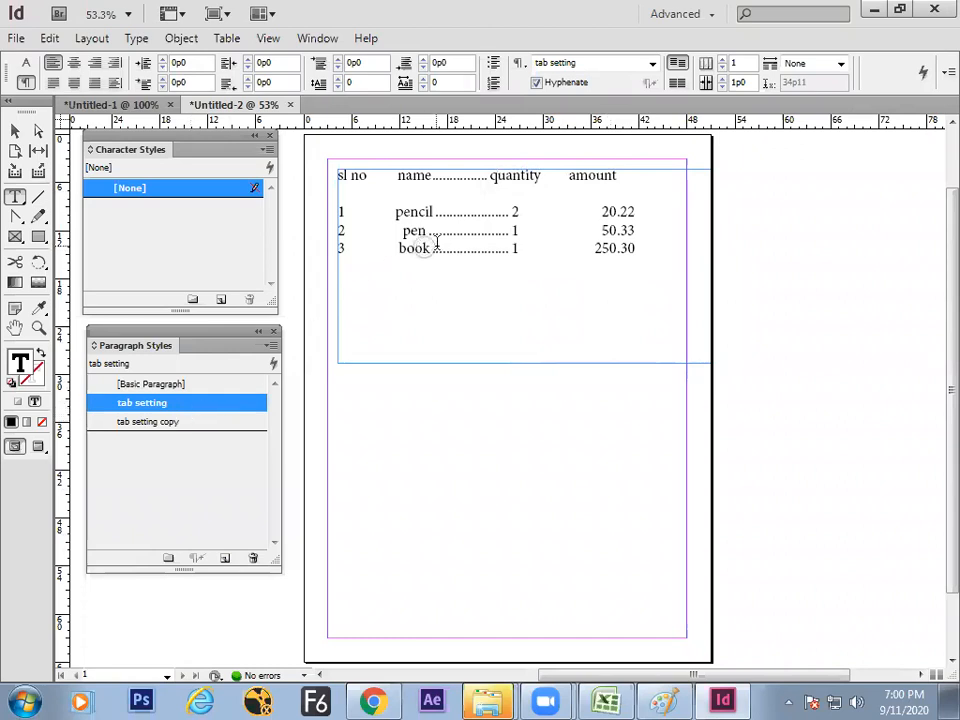
- Apply the "tab setting copy" paragraph style to the heading row and check the style's tab options
click(489, 176)
click(224, 422)
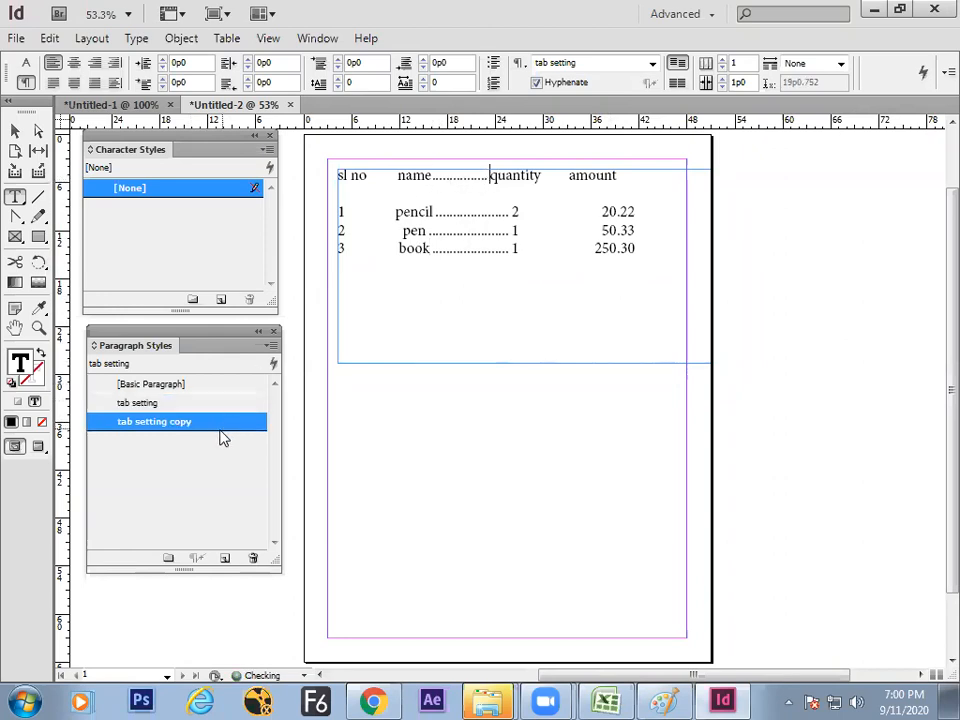
click(184, 422)
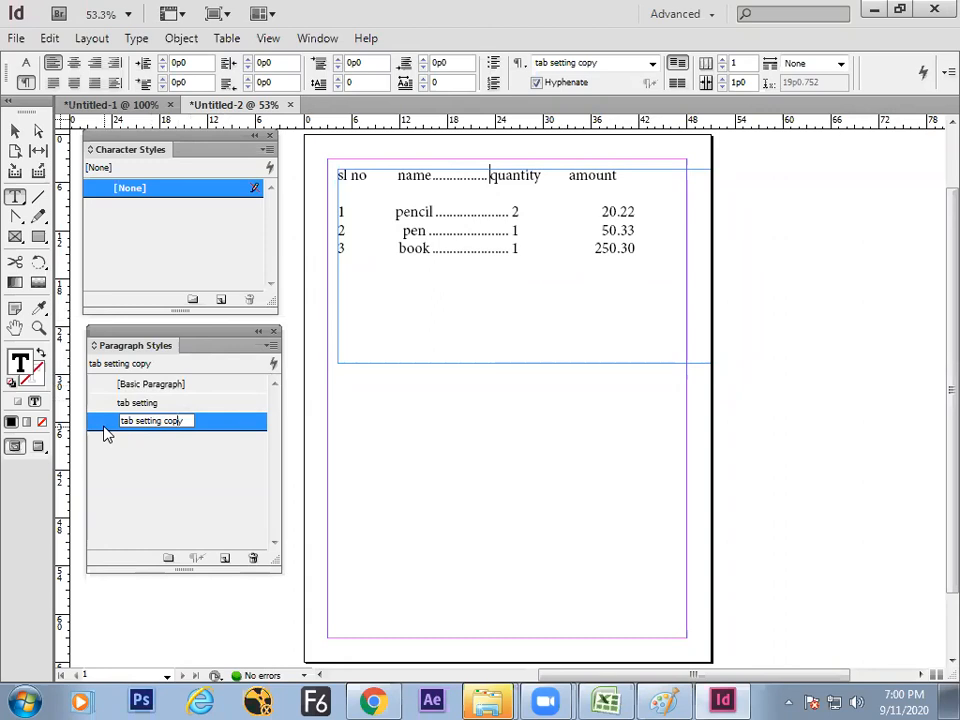
double_click(105, 424)
click(253, 109)
click(510, 255)
click(775, 547)
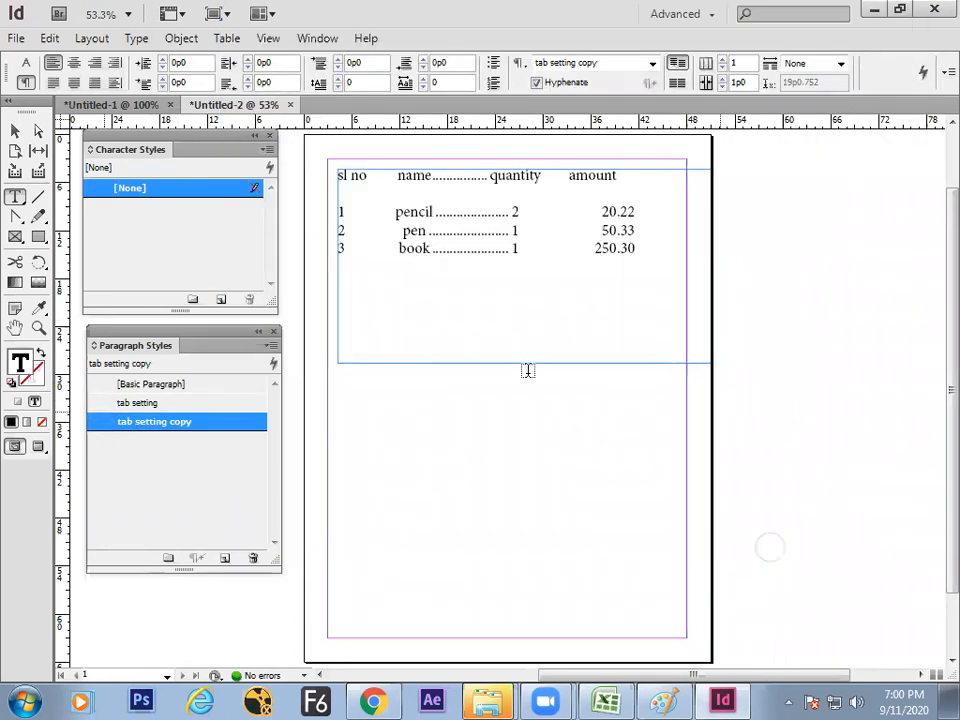
- Select the heading row and remove the leader from the 22p3 tab stop in the "tab setting copy" style
drag(622, 176, 337, 176)
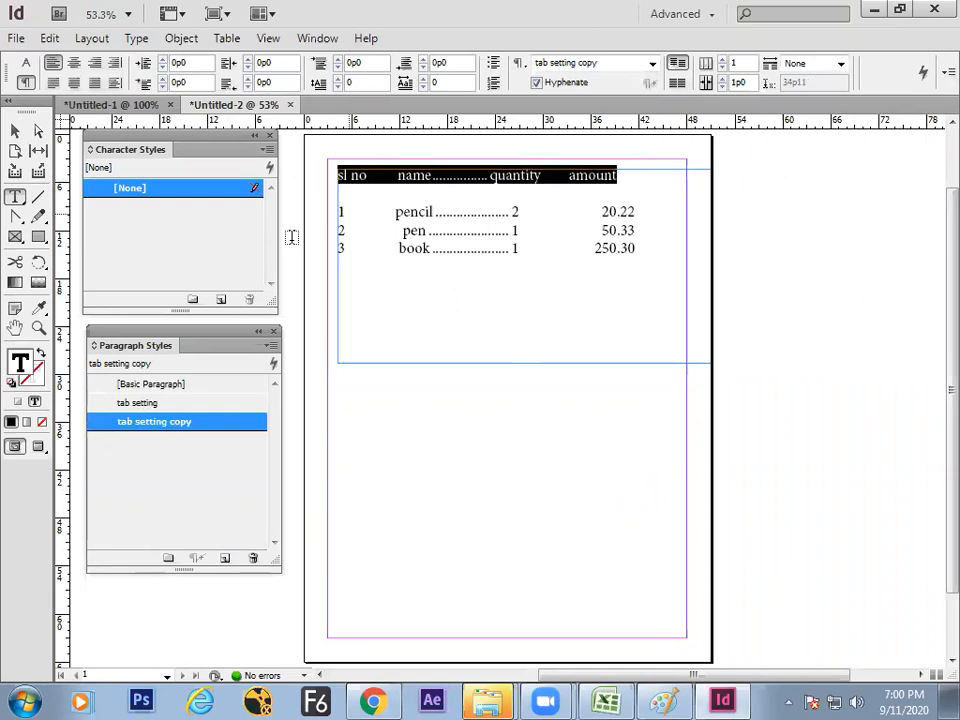
double_click(170, 424)
click(256, 109)
click(515, 258)
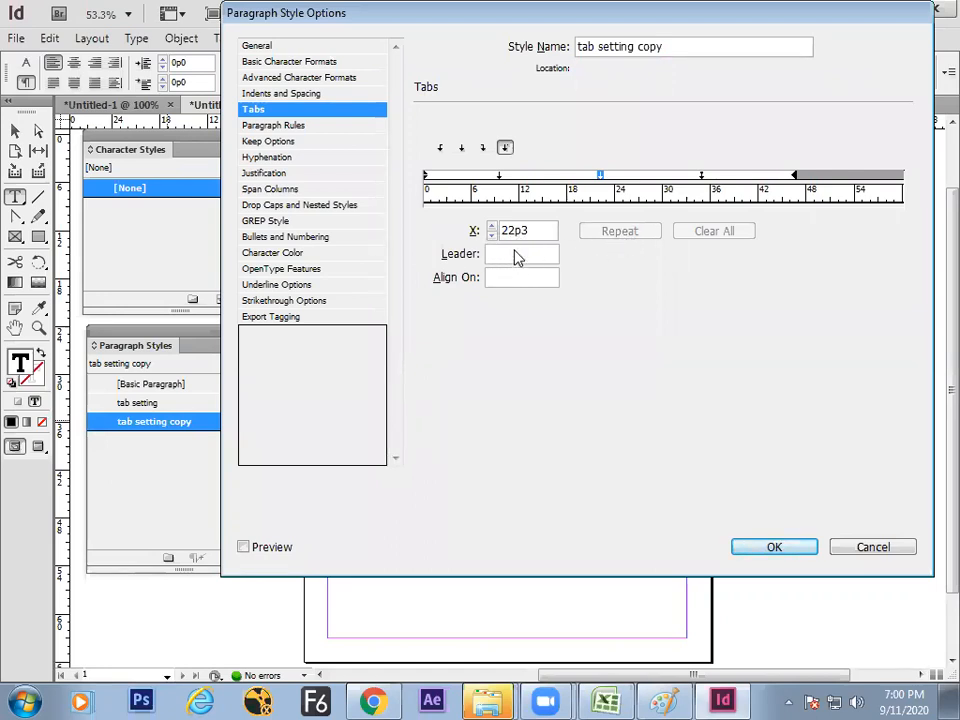
text(.)
drag(511, 255, 466, 273)
click(774, 546)
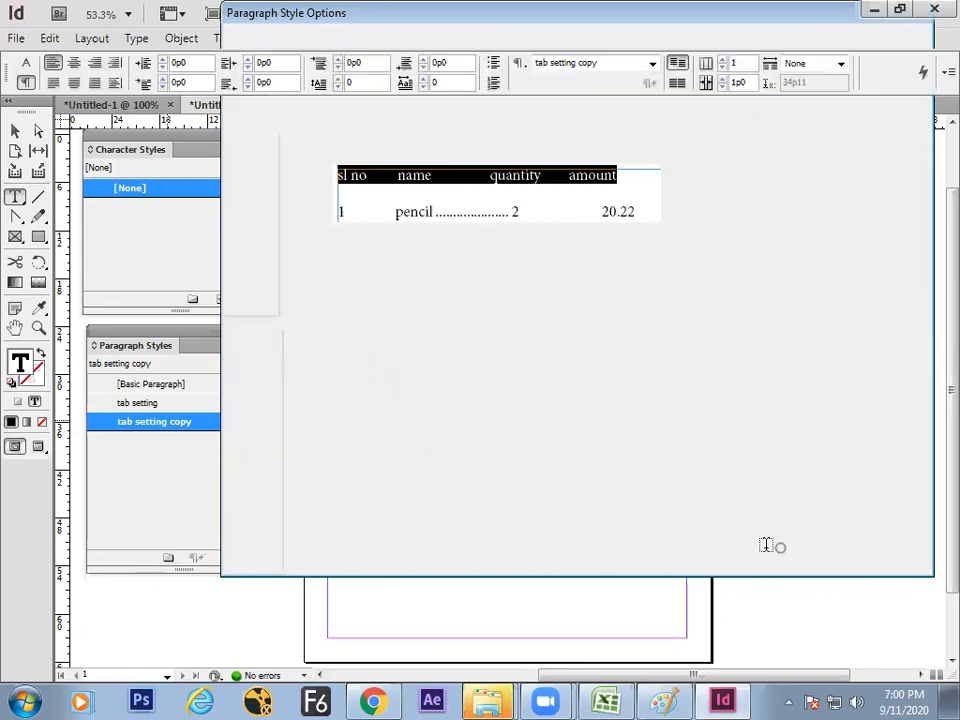
click(455, 435)
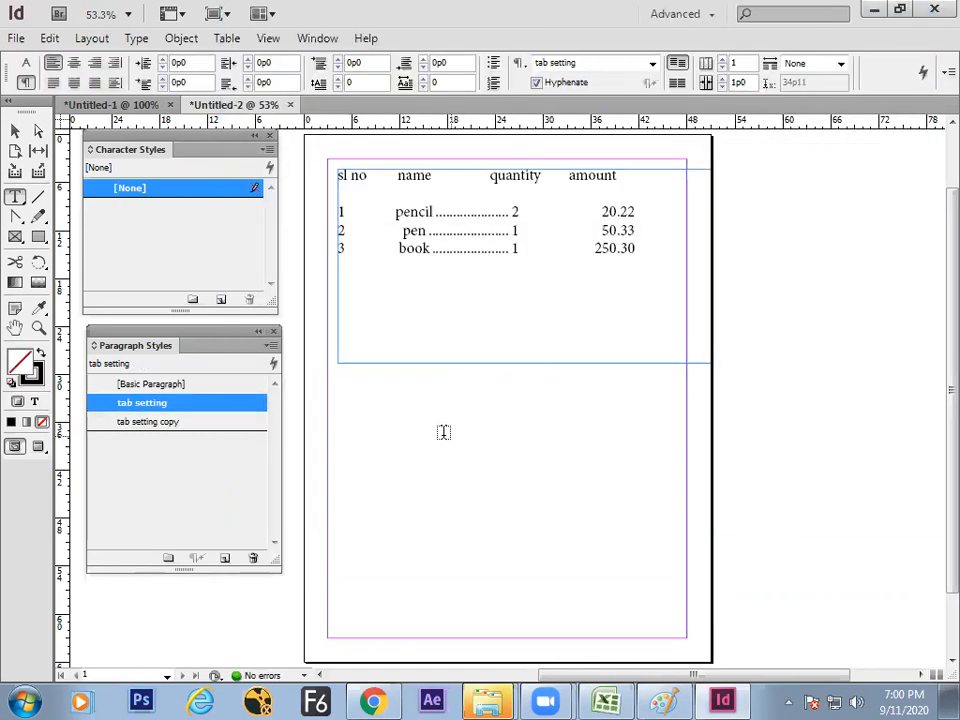
- Compare which paragraph styles the item rows and the heading row use, and return to frame selection
click(385, 193)
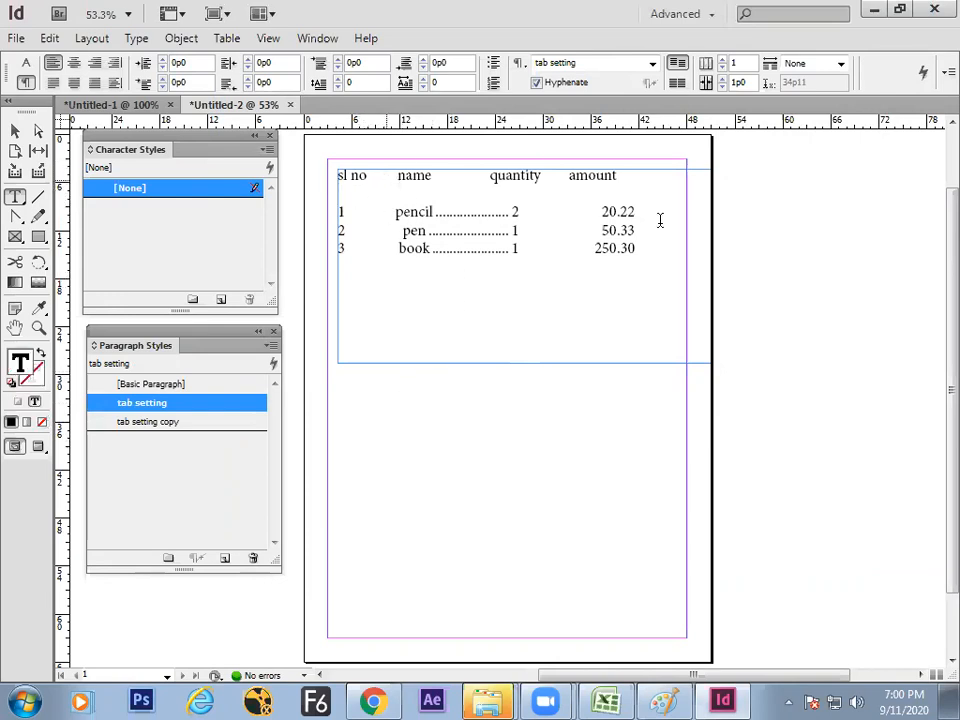
click(452, 230)
click(433, 176)
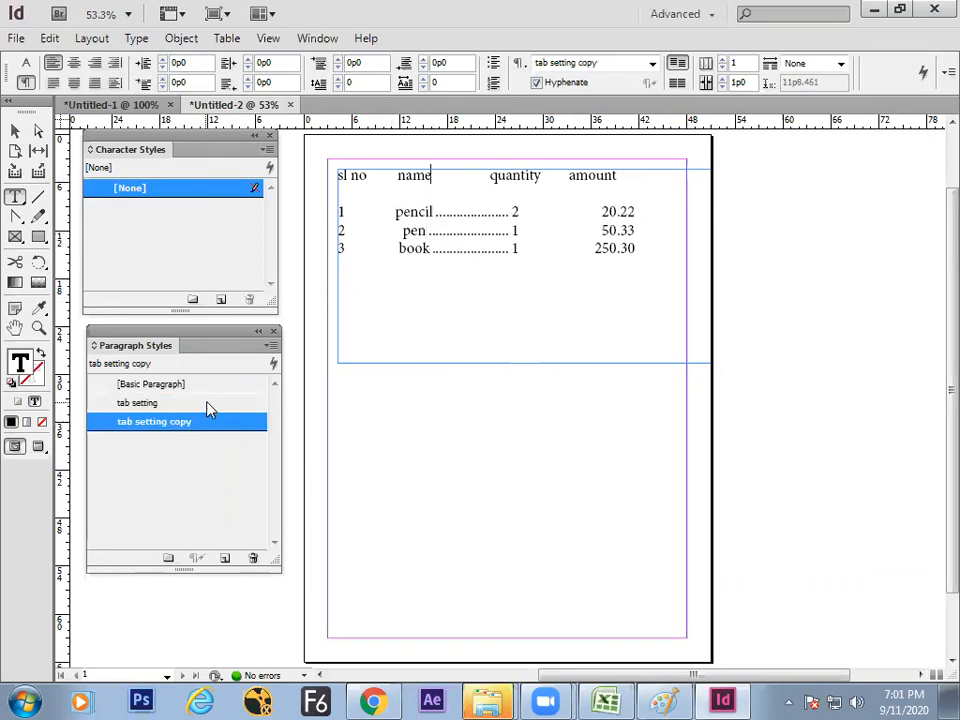
click(16, 133)
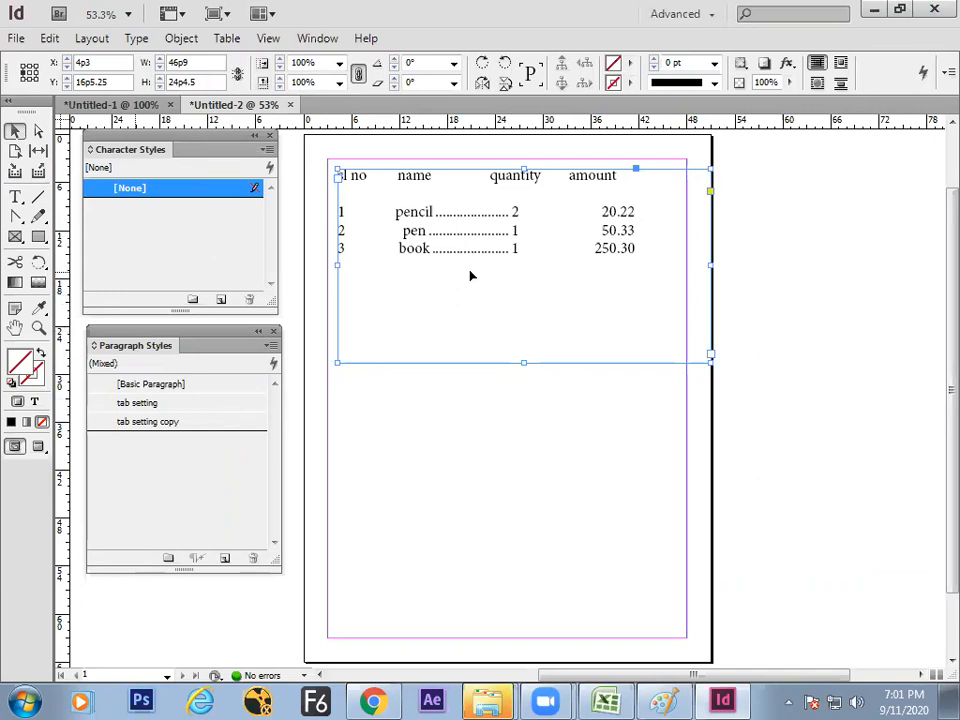
- Switch to Paint, handwrite a boxed, ticked "Leader" with an arrow to "Tab setting" and a circled dashed-line sketch, then return to InDesign
click(666, 700)
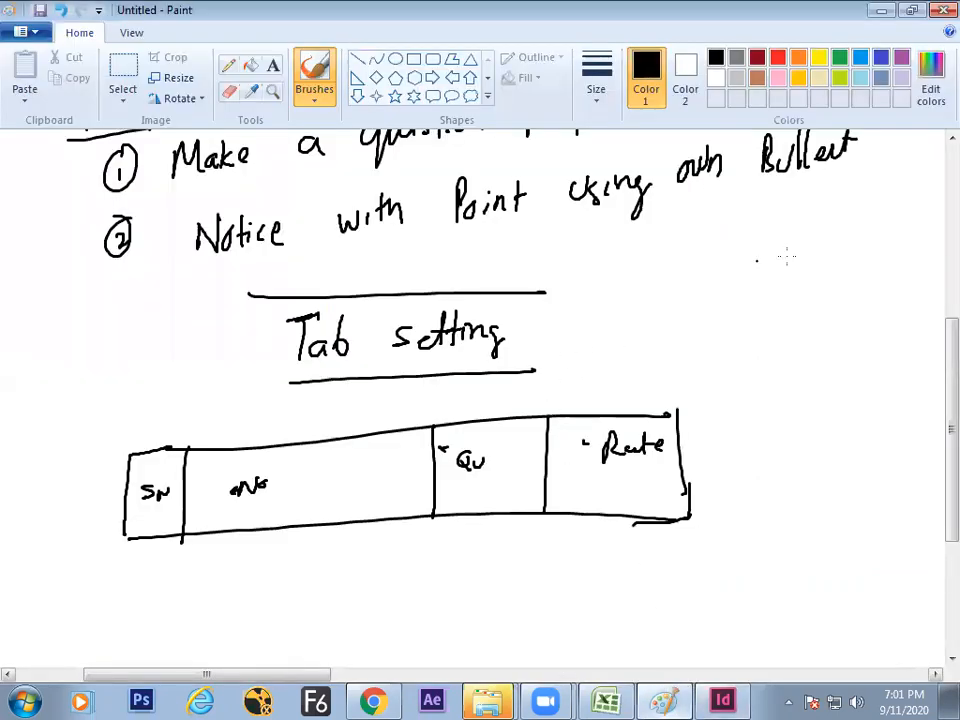
scroll(934, 368, down, 3)
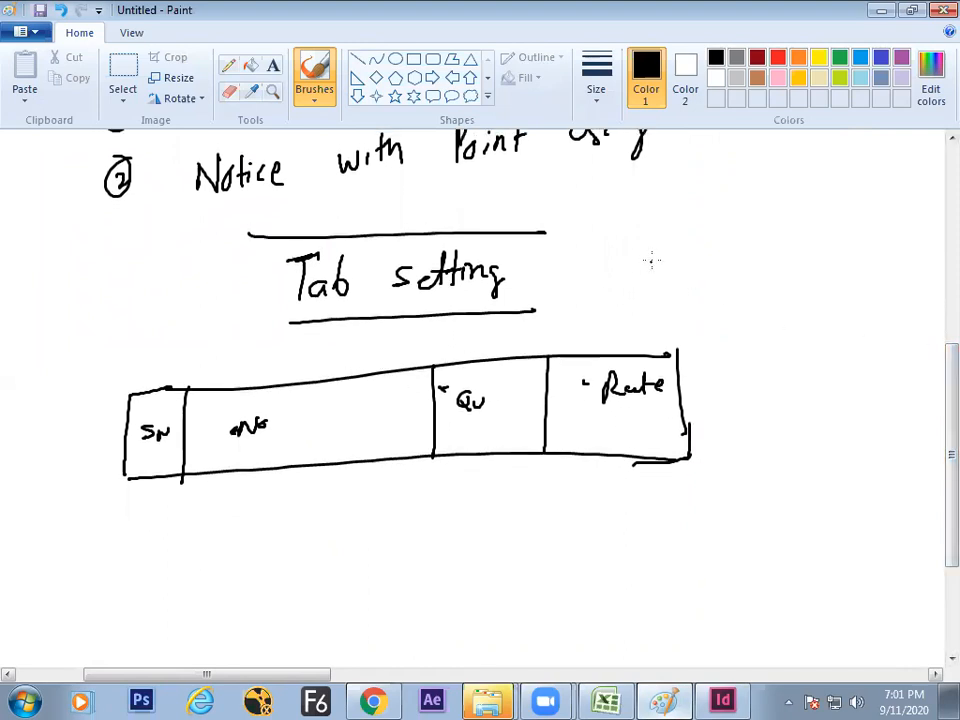
mouse_move(709, 275)
mouse_down()
mouse_move(729, 265)
mouse_move(743, 277)
mouse_move(763, 271)
mouse_up()
mouse_move(609, 243)
mouse_down()
mouse_move(780, 238)
mouse_move(779, 298)
mouse_move(634, 307)
mouse_move(609, 244)
mouse_up()
drag(668, 216, 733, 204)
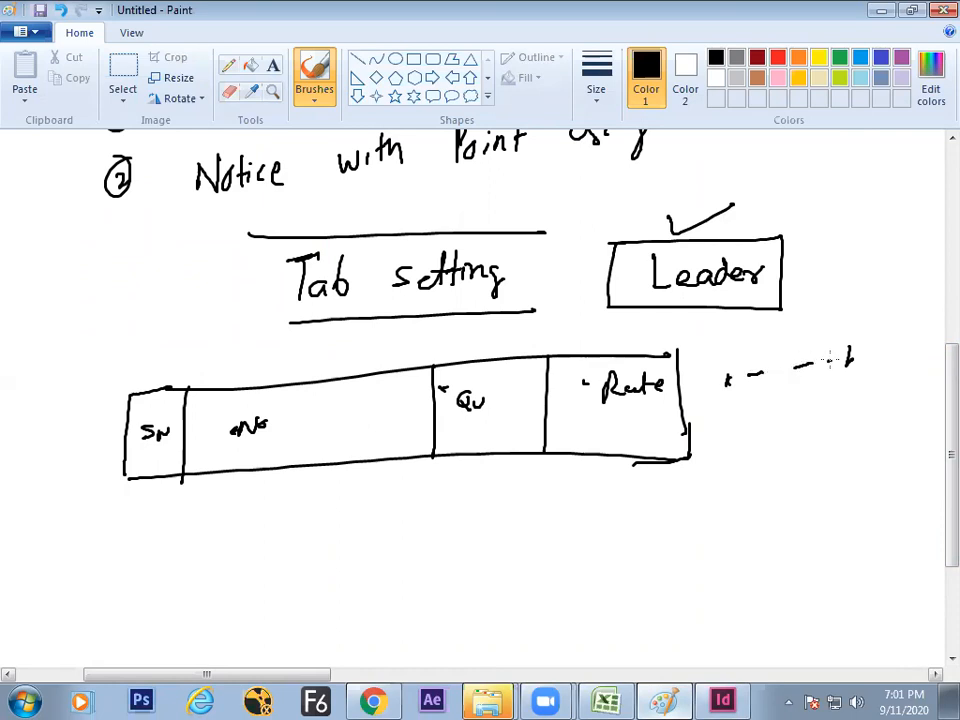
mouse_move(752, 360)
mouse_down()
mouse_move(815, 374)
mouse_move(836, 342)
mouse_move(779, 343)
mouse_move(752, 365)
mouse_up()
mouse_move(650, 238)
mouse_down()
mouse_move(553, 221)
mouse_move(555, 238)
mouse_up()
key(alt+Tab)
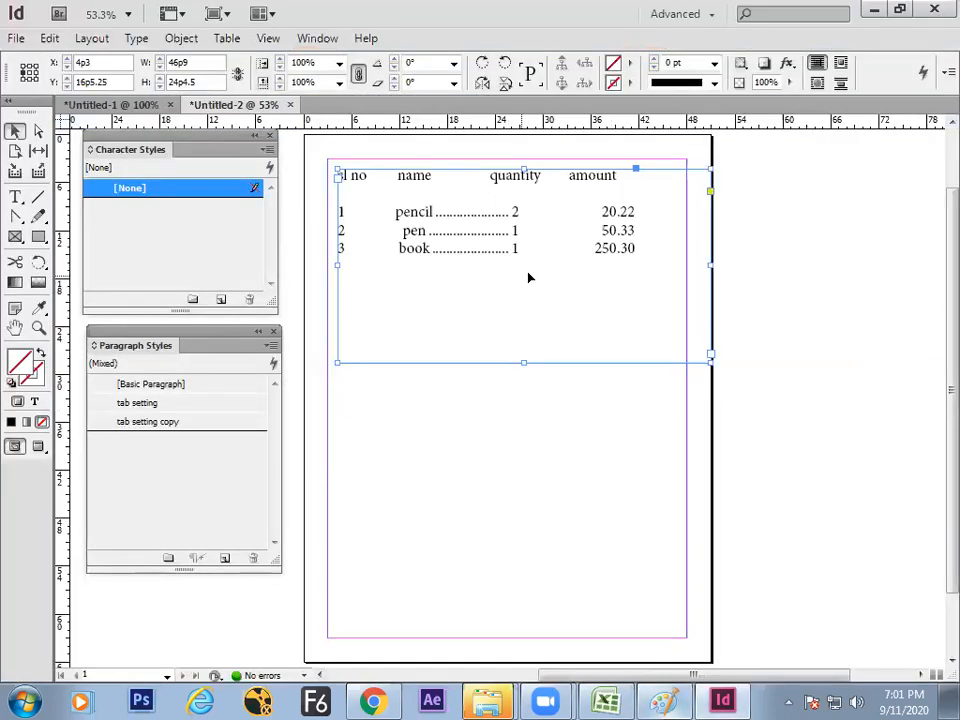
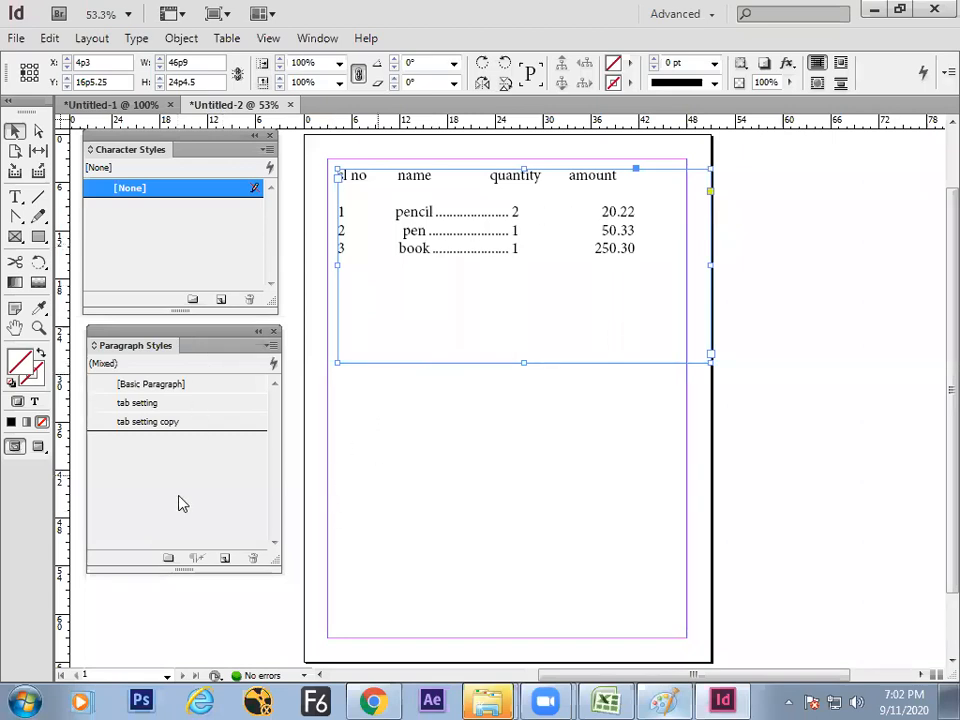
- Switch to Excel, open "indesign 2 july.xlsx" and examine the table of contents samples on Sheet1
click(22, 702)
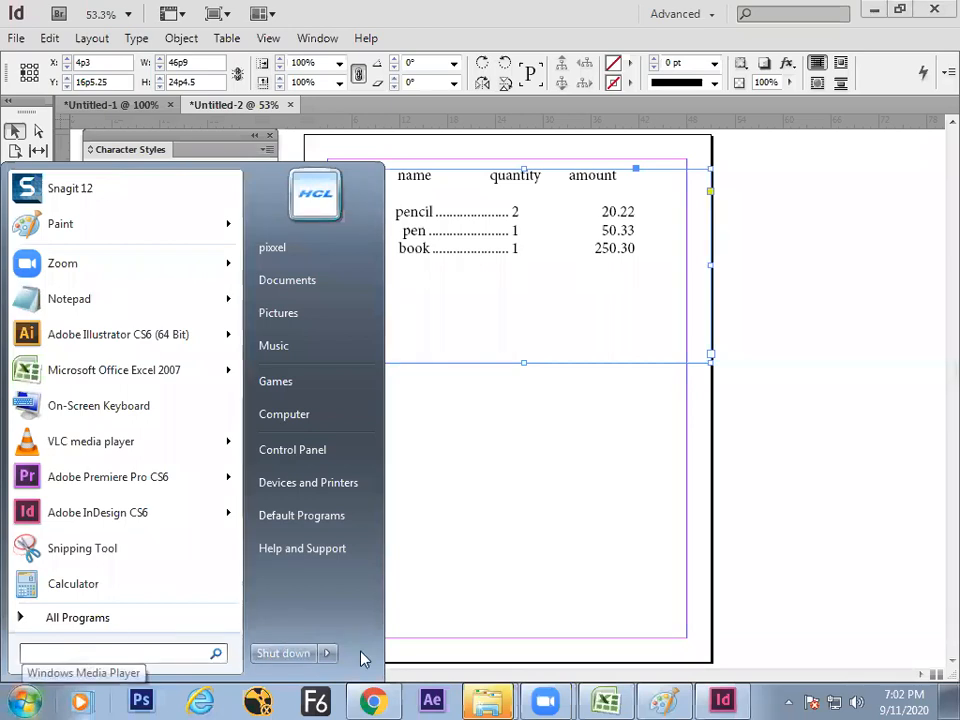
click(605, 700)
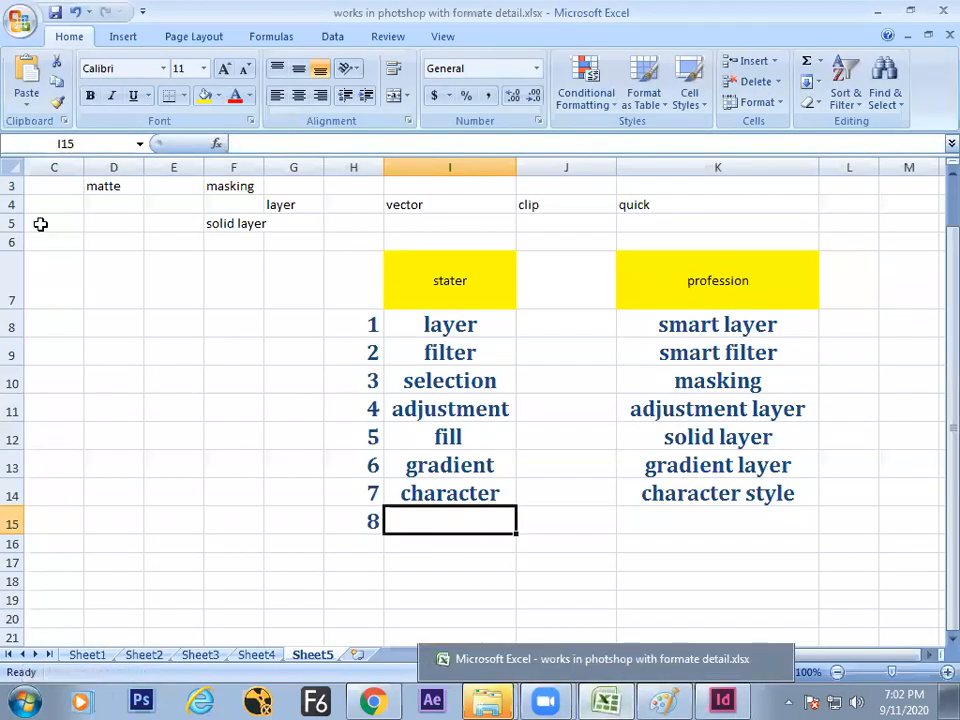
click(20, 20)
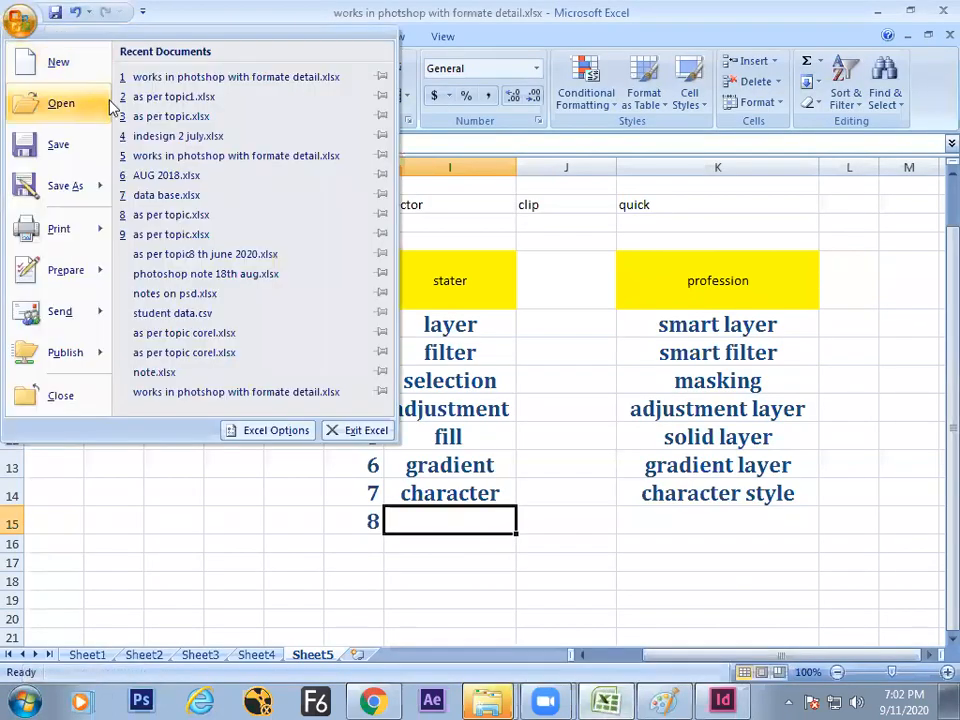
click(205, 136)
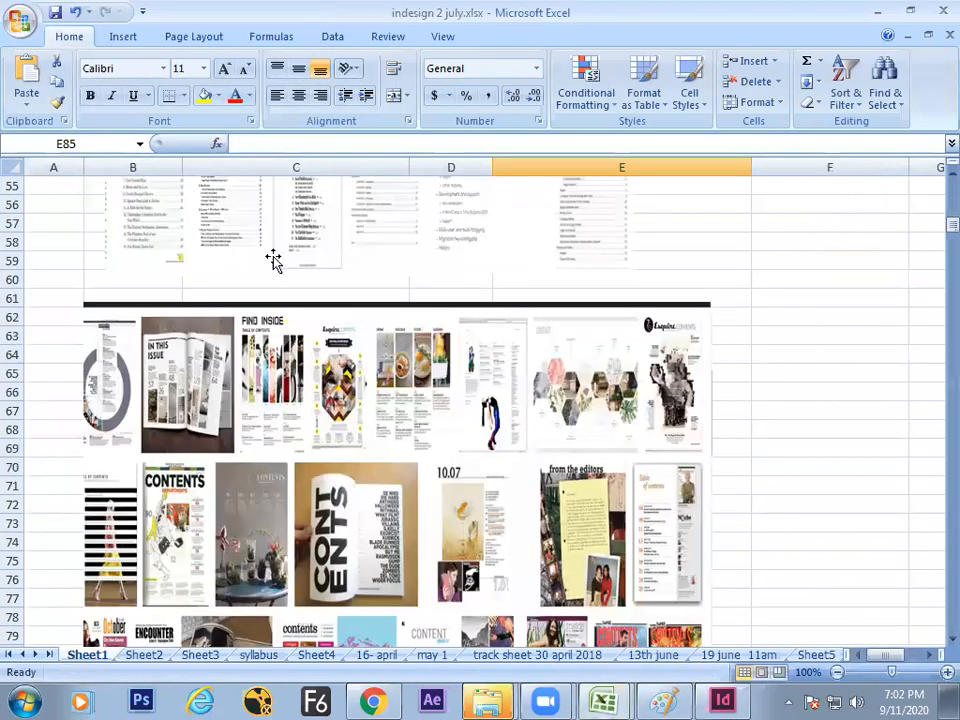
click(210, 240)
drag(936, 236, 934, 222)
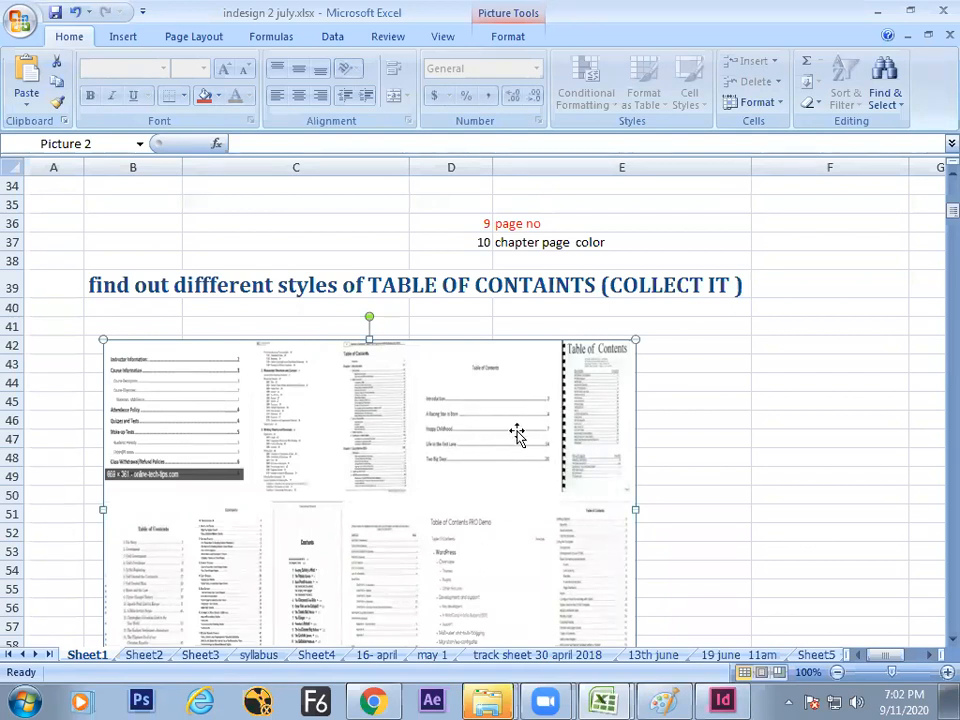
key(alt+Tab)
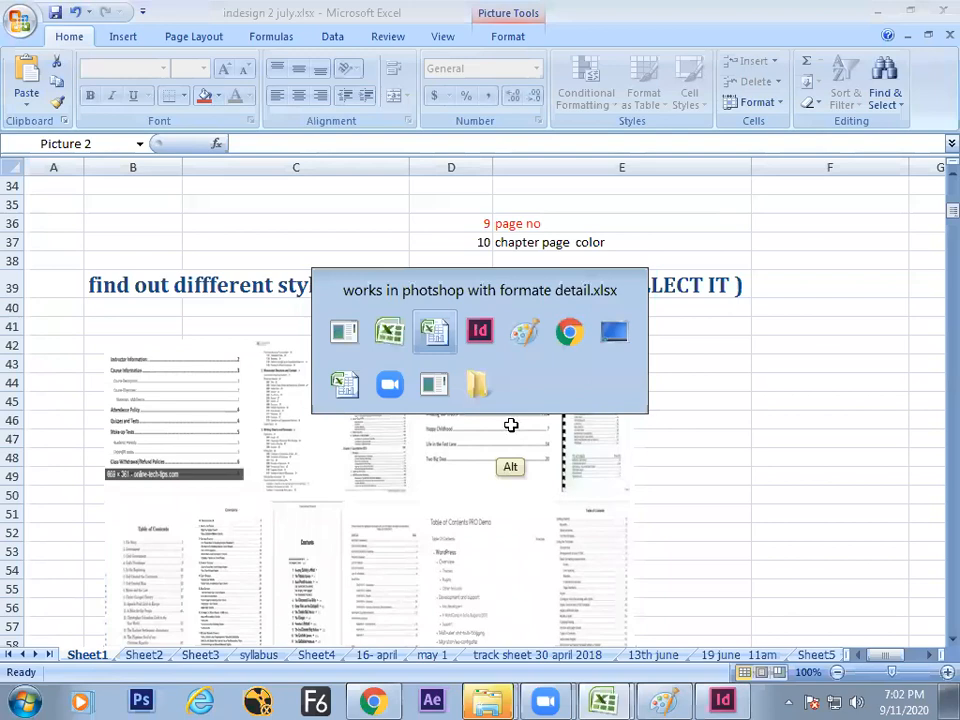
- Switch back to InDesign, view the Tabs ruler for the empty text frame above the item list, and delete that frame
click(722, 700)
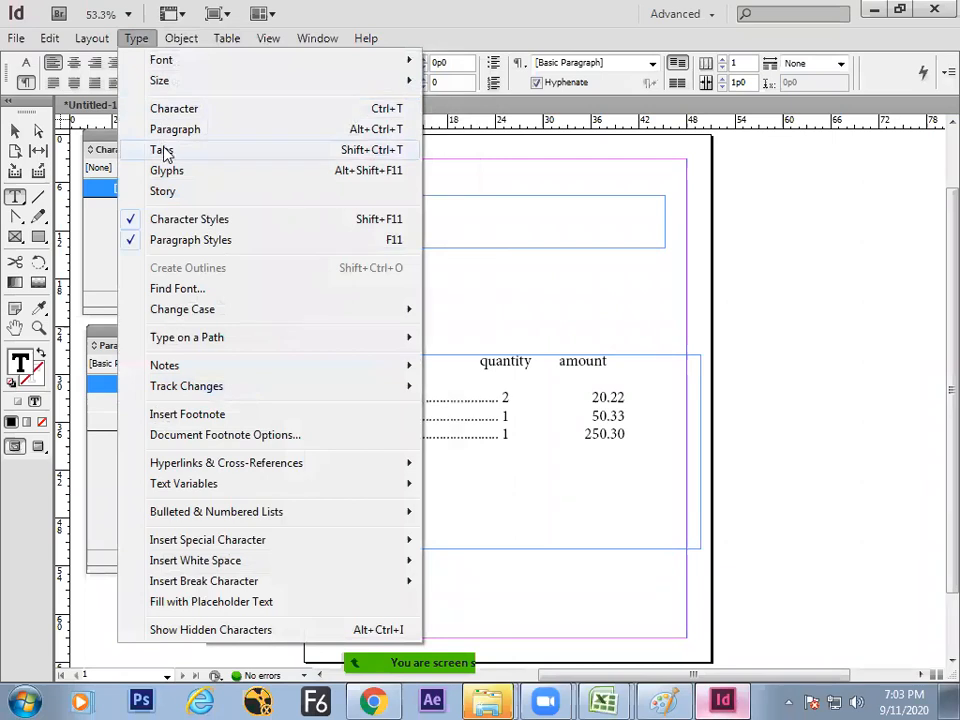
click(163, 150)
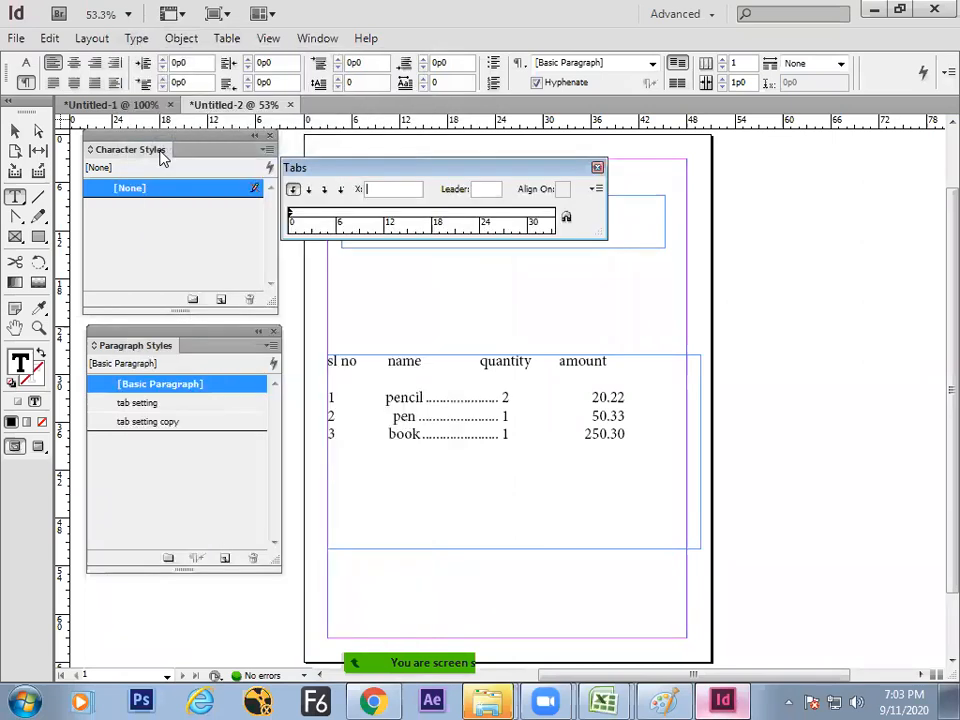
drag(371, 180, 535, 284)
click(761, 271)
click(15, 131)
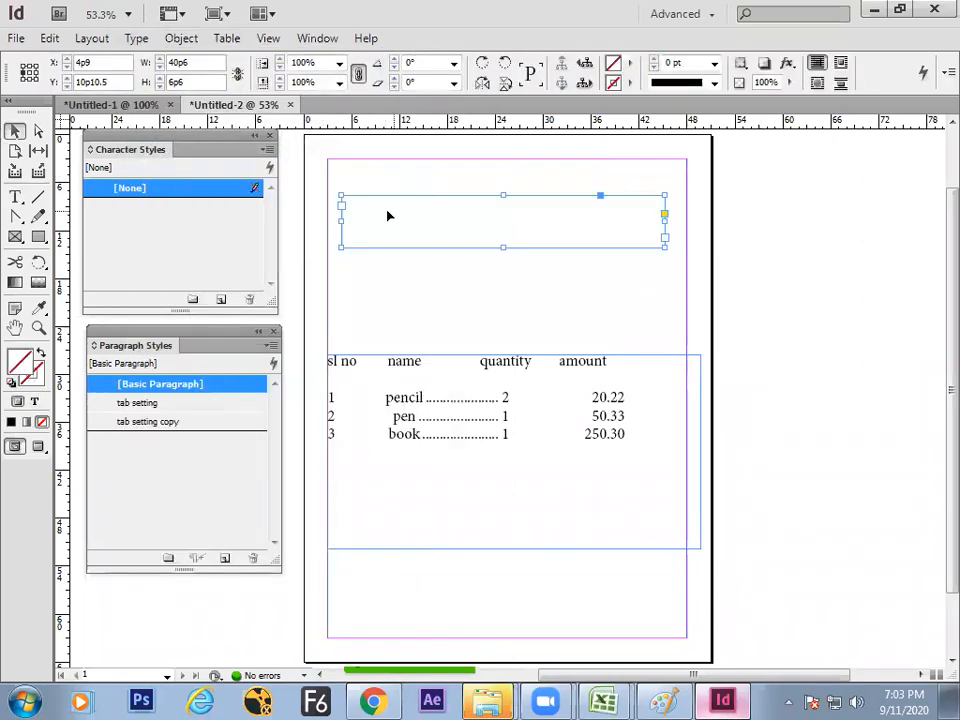
key(Delete)
- Draw a new text frame above the item list and view its tab stops in the Tabs ruler
click(136, 38)
click(163, 150)
drag(515, 266, 414, 181)
click(662, 186)
click(17, 198)
drag(331, 196, 663, 240)
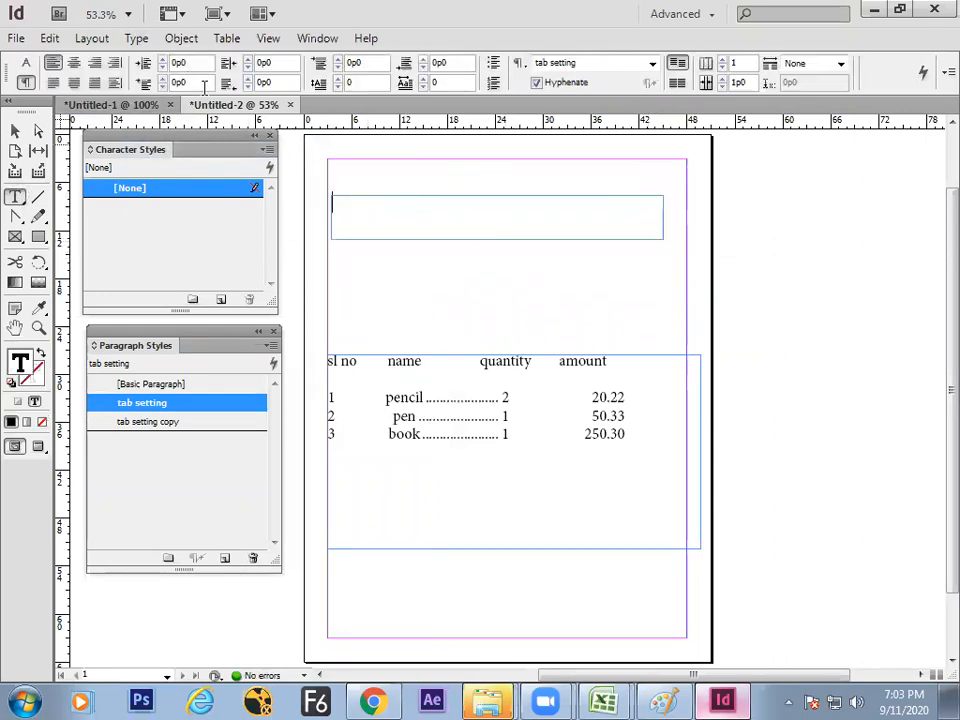
click(136, 38)
click(169, 149)
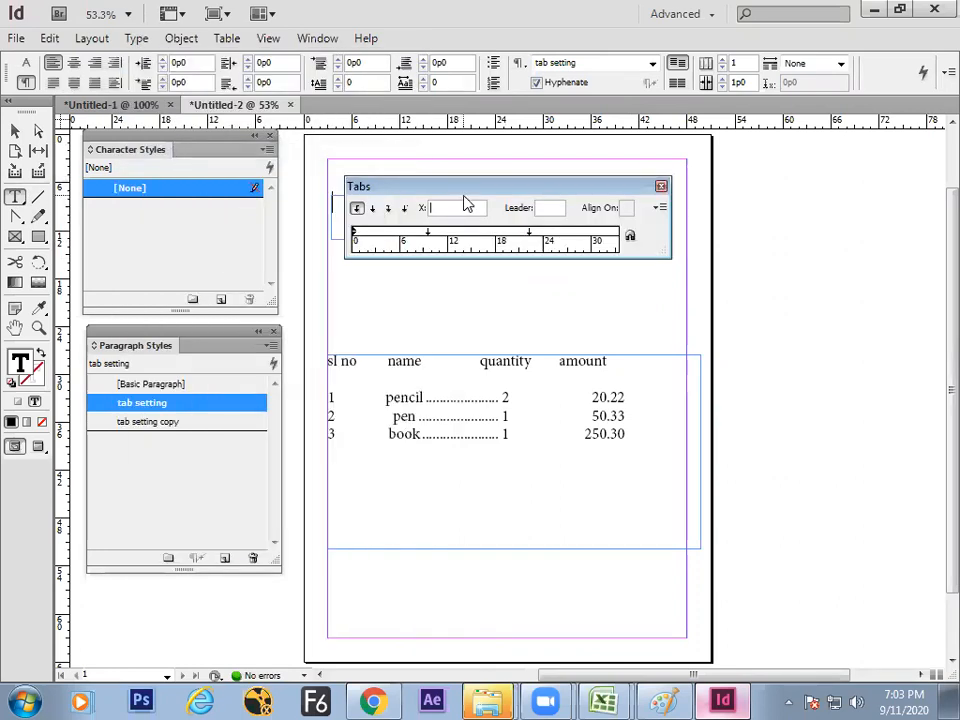
drag(463, 190, 461, 246)
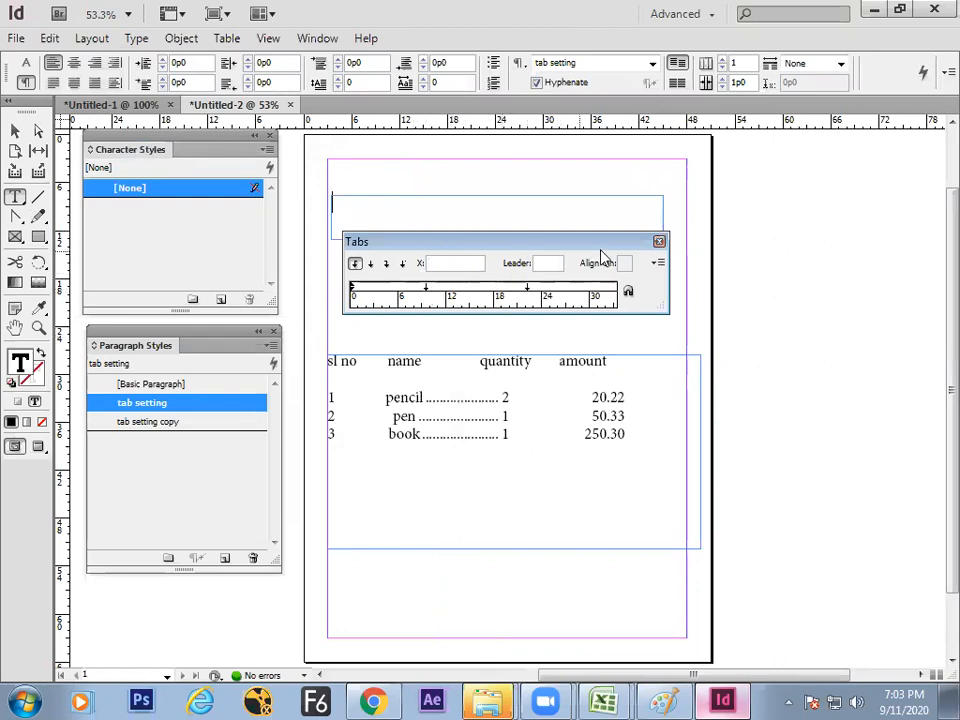
click(658, 242)
- Select the item list frame and show its tab stops in the Tabs ruler
click(15, 131)
click(560, 416)
key(ctrl+shift+t)
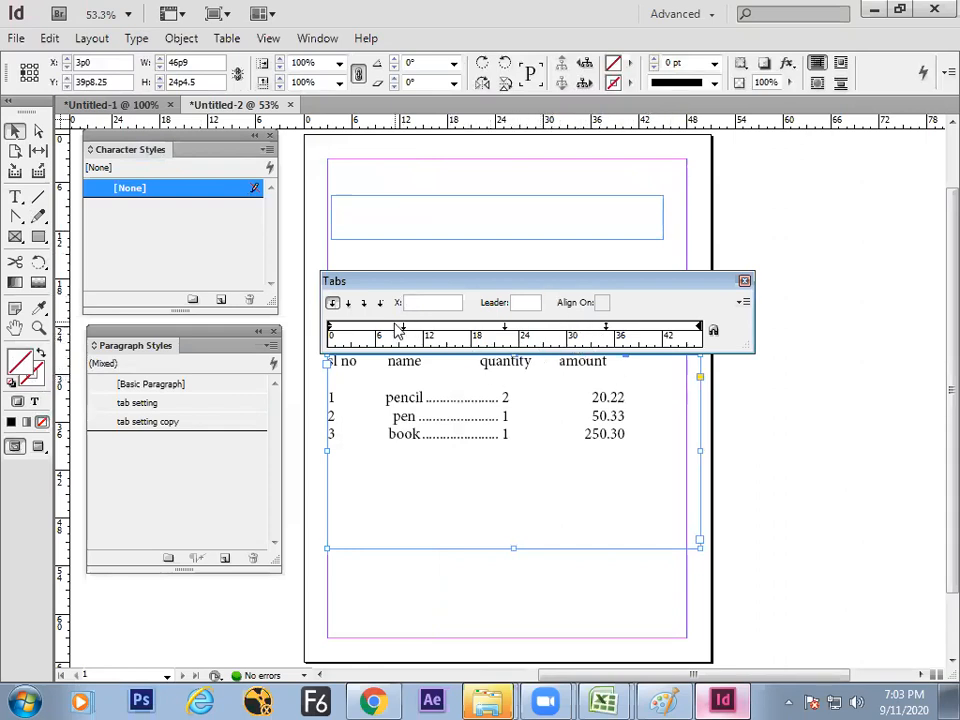
- Switch to Paint, handwrite a boxed "Ctrl+Shift+T" note beside "Tab setting", and return to InDesign
key(alt+Tab)
mouse_move(84, 300)
mouse_down()
mouse_move(141, 297)
mouse_move(146, 273)
mouse_move(177, 290)
mouse_up()
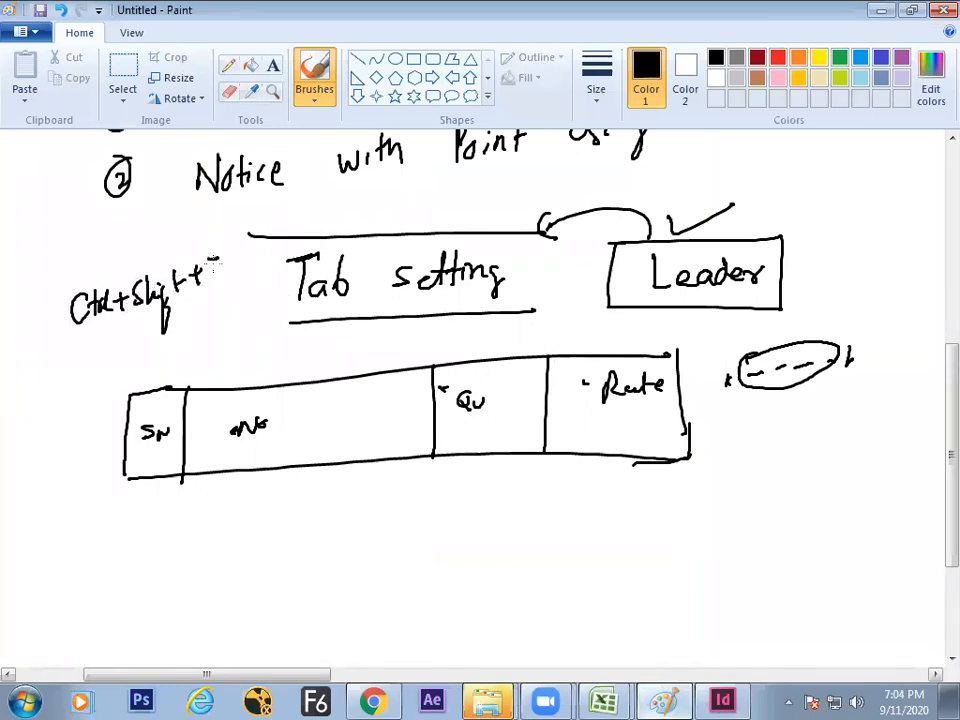
mouse_move(53, 285)
mouse_down()
mouse_move(230, 289)
mouse_move(157, 333)
mouse_move(47, 320)
mouse_move(49, 287)
mouse_up()
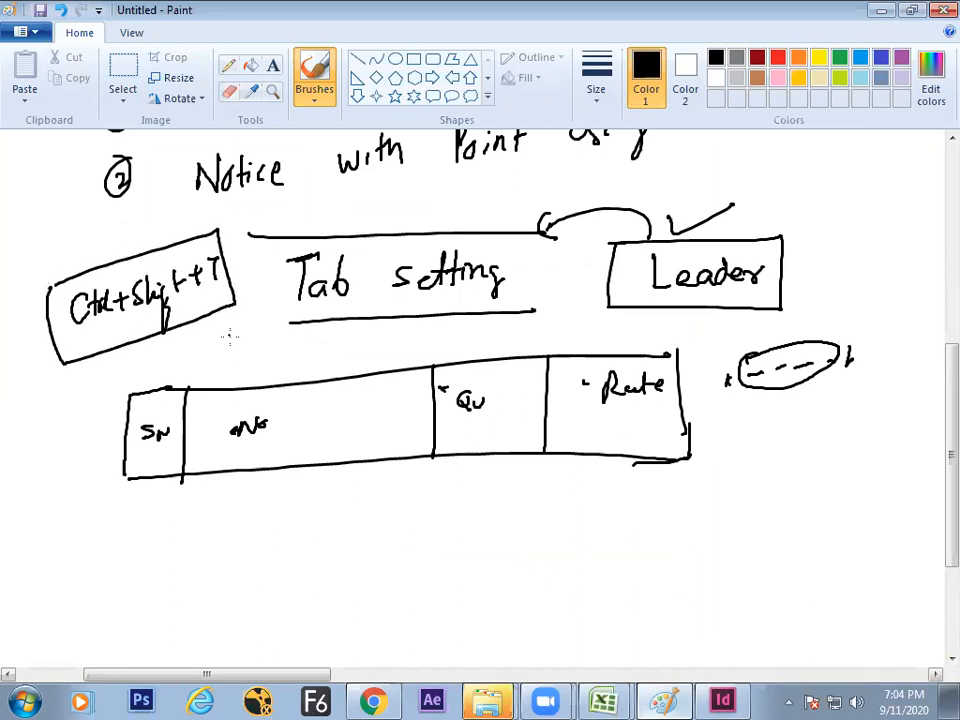
key(alt+Tab)
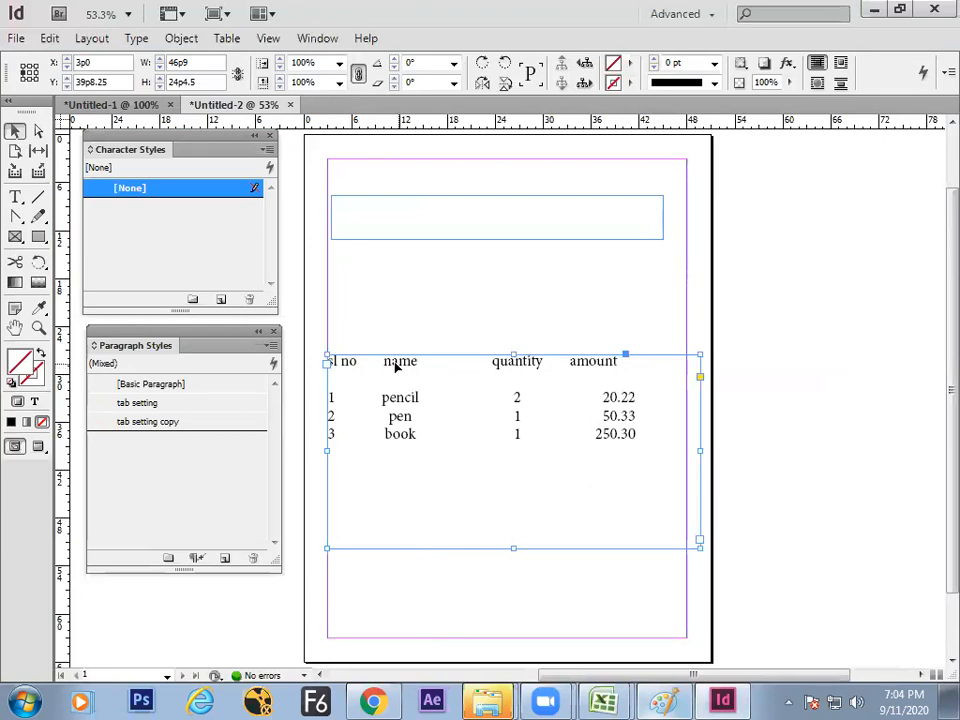
- Reopen the Tabs ruler for the item list frame and give the 9p3 center tab stop a "." leader
click(137, 40)
click(178, 148)
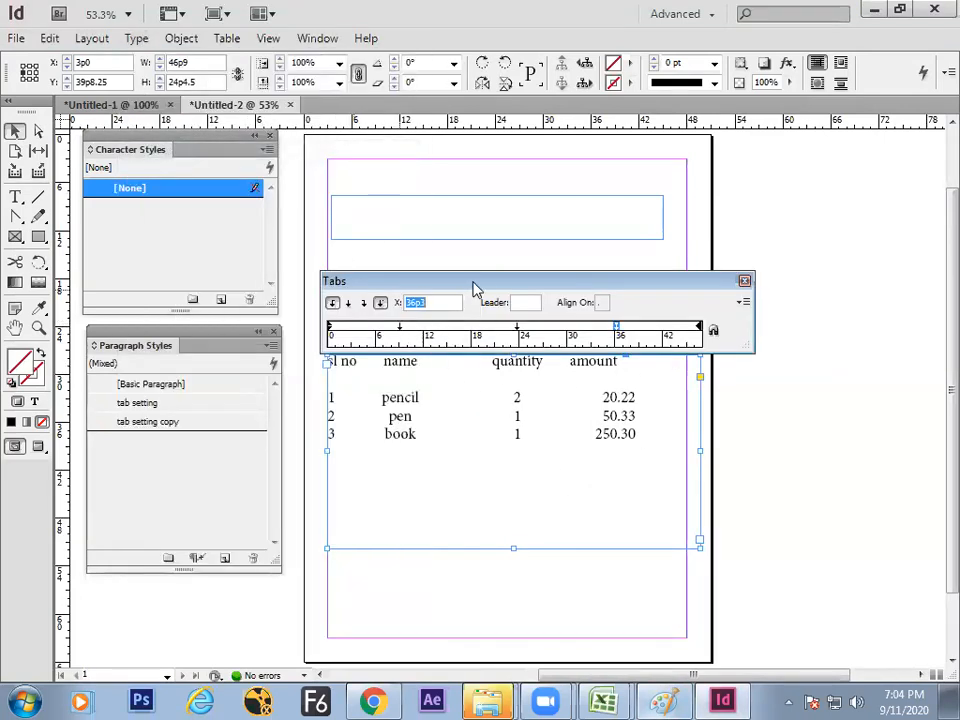
click(401, 326)
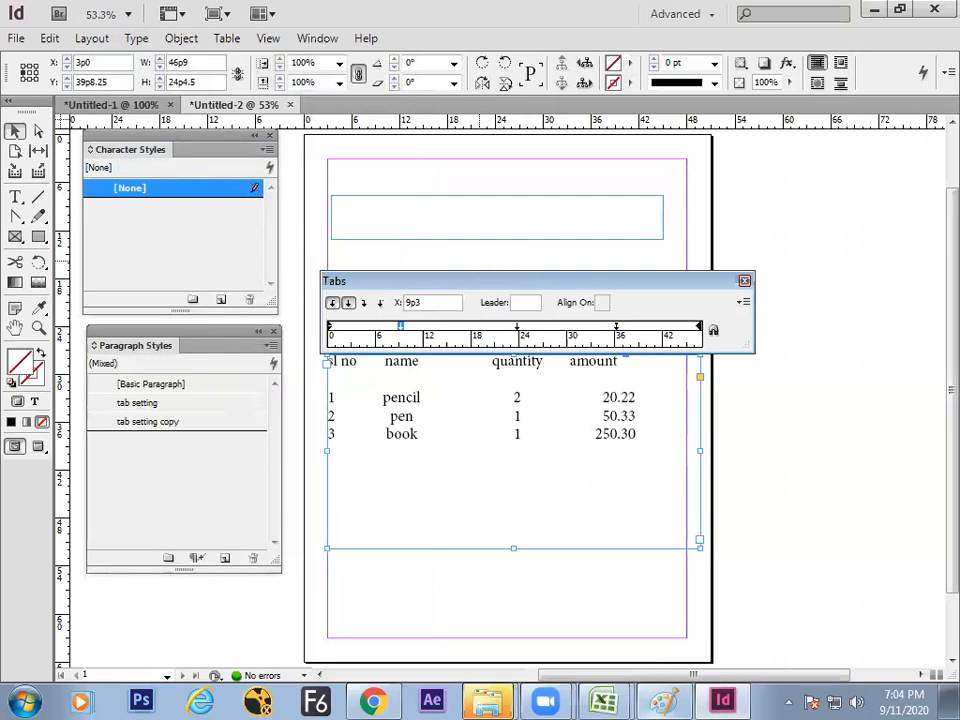
click(442, 304)
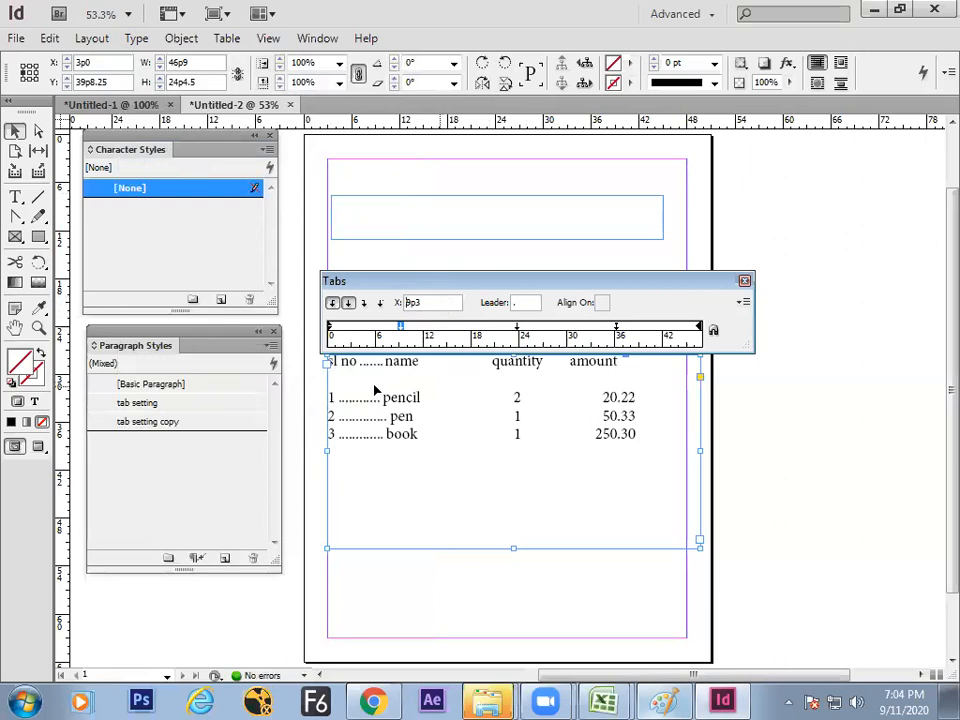
click(516, 304)
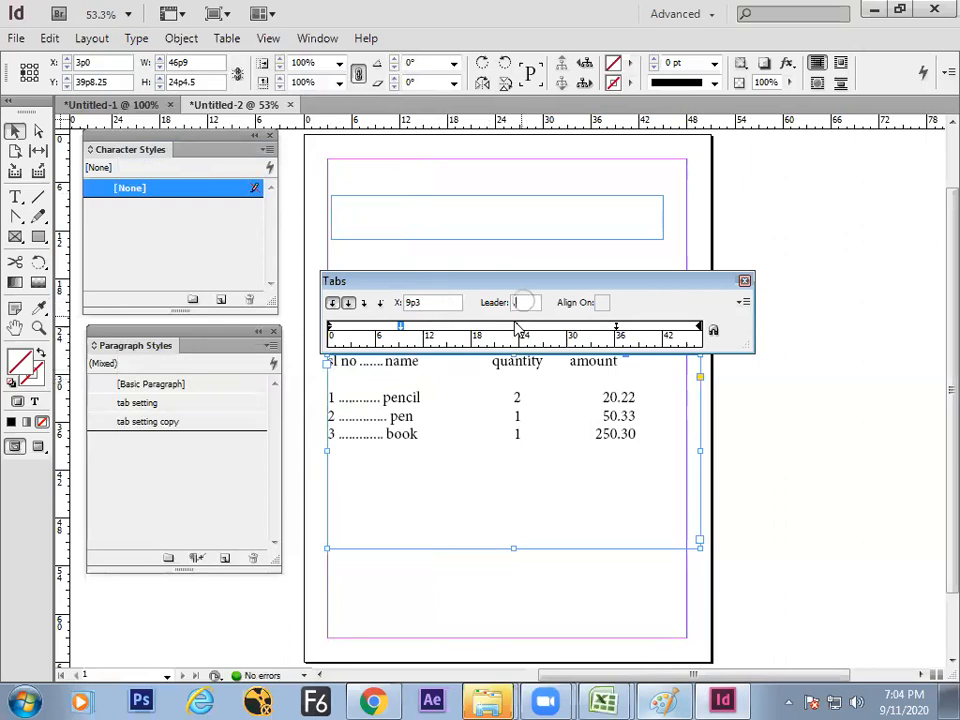
- Replace the leader of the 9p3 center tab stop with the text "app"
click(443, 303)
click(529, 302)
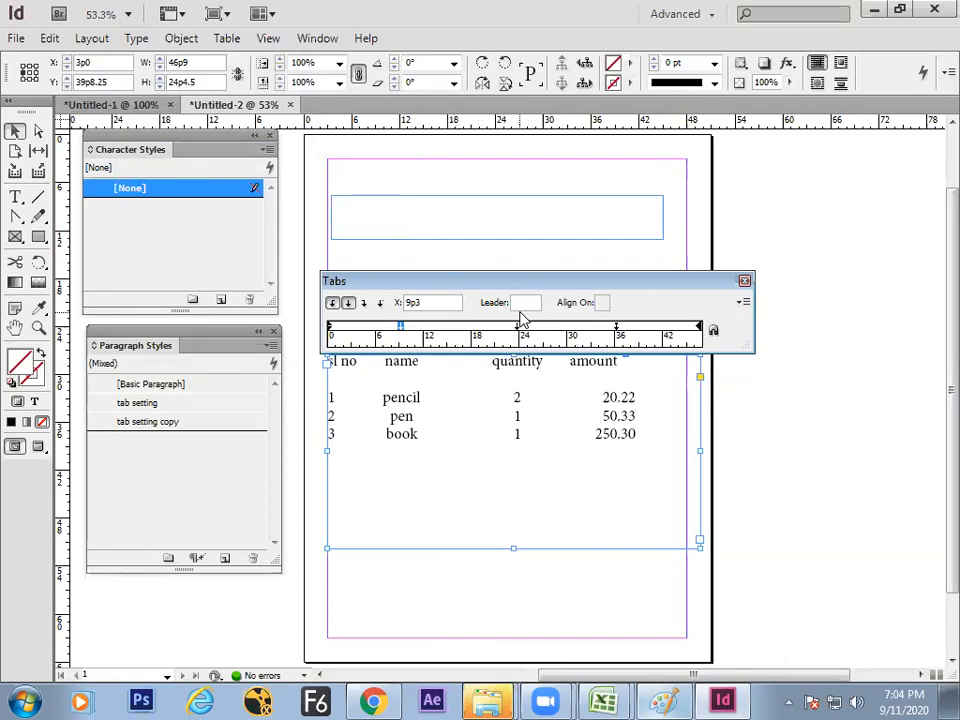
text(app)
click(435, 302)
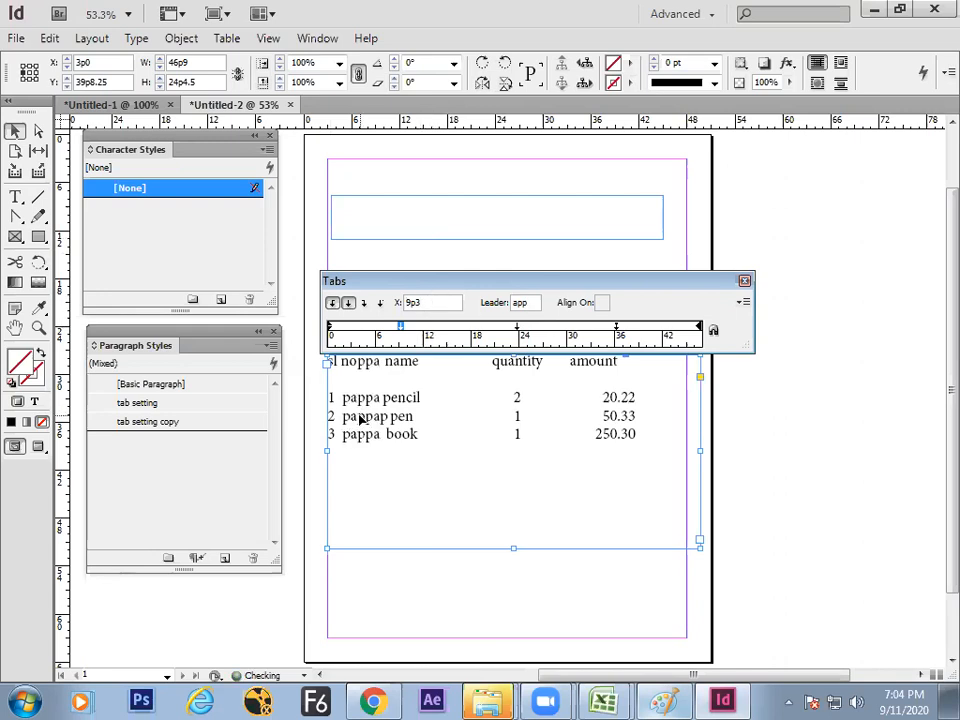
- Clear the leader of the 9p3 center tab stop so no characters fill the gap before the name column
double_click(537, 302)
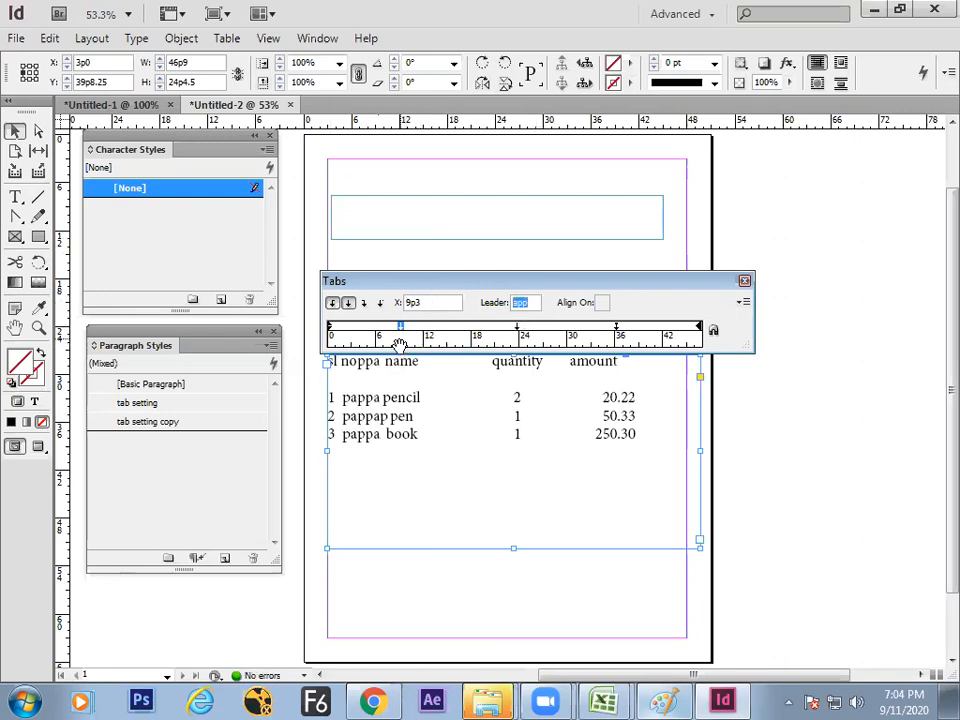
key(BackSpace)
click(437, 302)
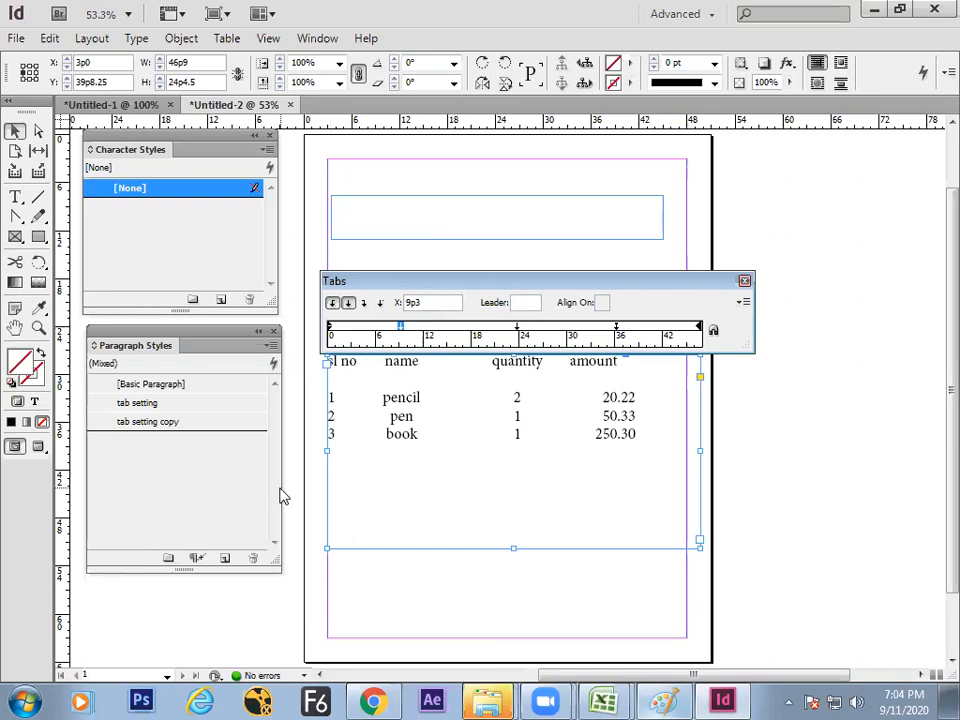
- Switch to Paint, draw a vertical line and the circled leader characters "*", "-", "a" and ".", and return to InDesign
click(677, 697)
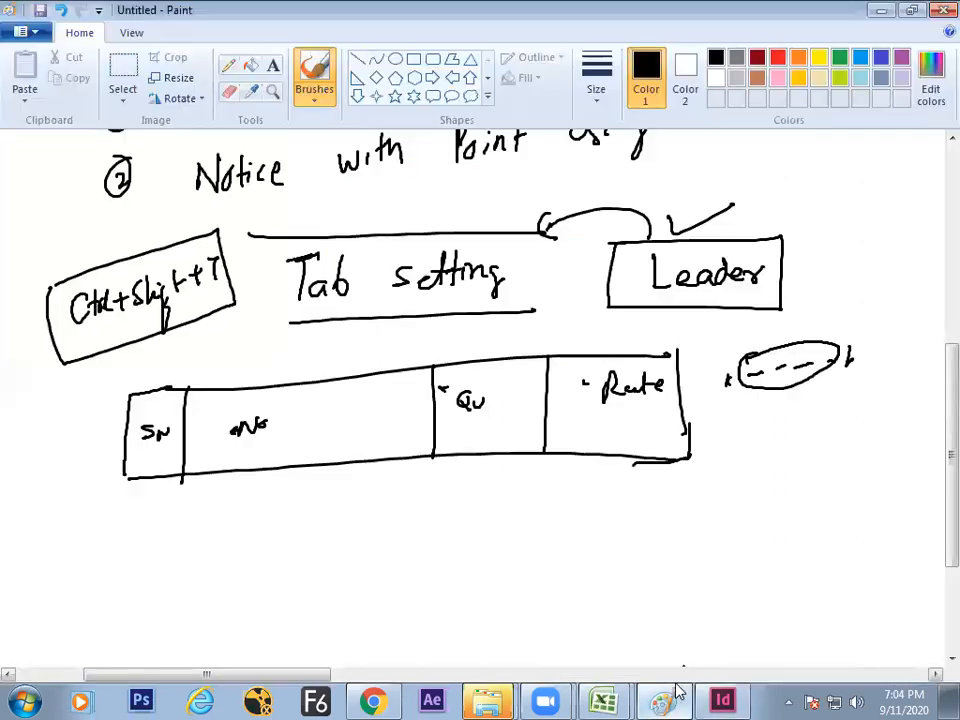
drag(717, 323, 714, 503)
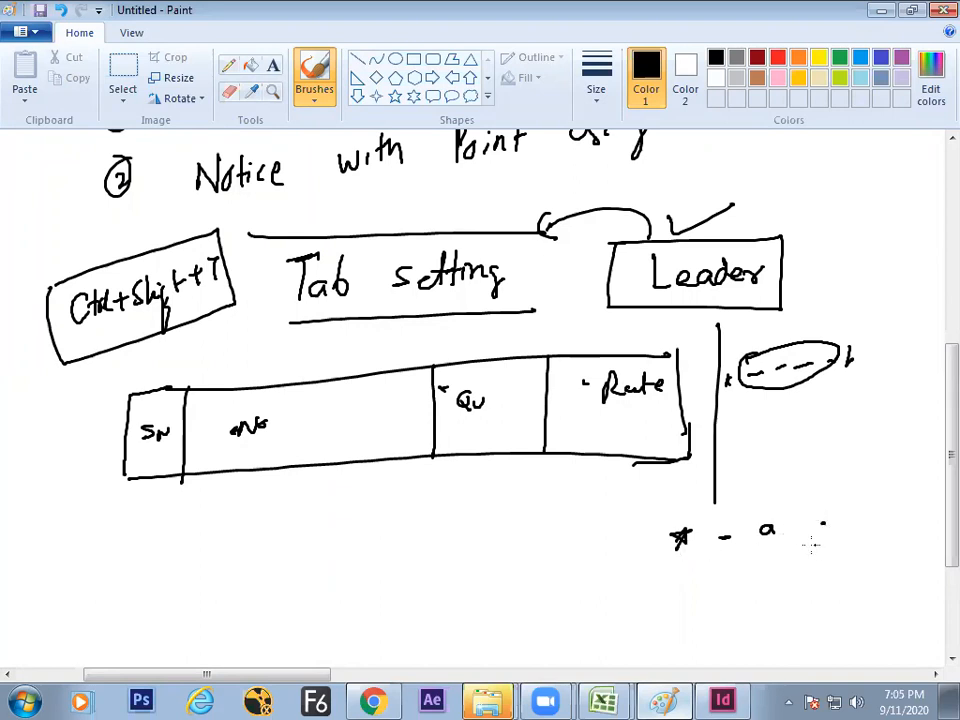
mouse_move(689, 517)
mouse_down()
mouse_move(772, 508)
mouse_move(822, 560)
mouse_move(795, 488)
mouse_up()
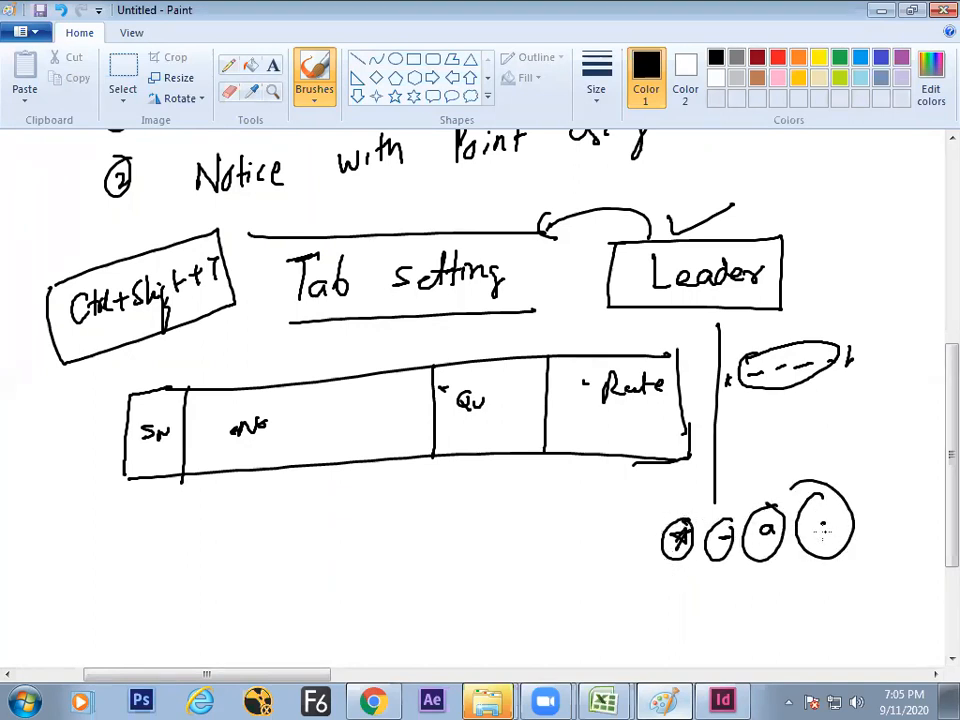
key(alt+Tab)
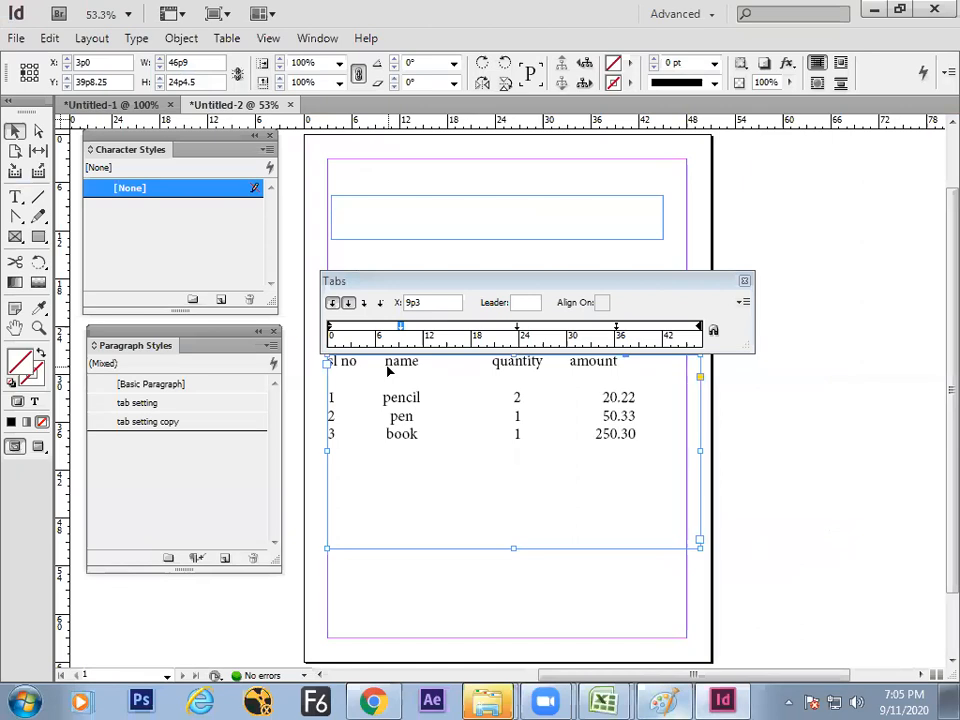
drag(482, 293, 474, 276)
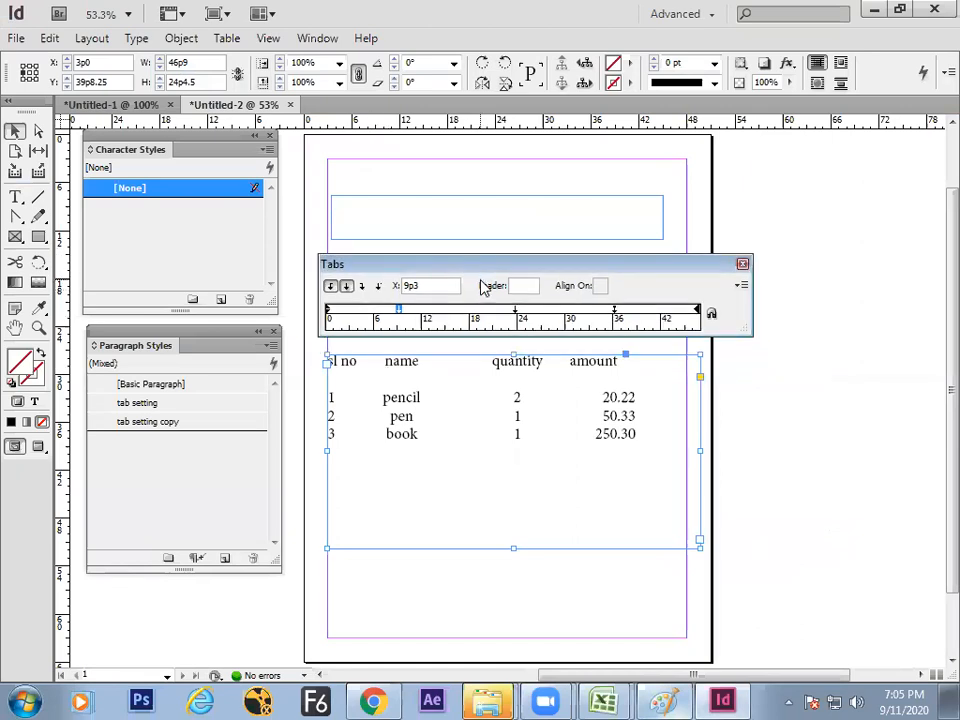
- Switch to Paint, handwrite circled item 3 "Make a bill book" in the Work list, and draw a vertical line beside items 2 and 3
click(664, 701)
drag(116, 430, 116, 450)
mouse_move(120, 418)
mouse_down()
mouse_move(127, 456)
mouse_move(122, 417)
mouse_up()
mouse_move(179, 432)
mouse_down()
mouse_move(222, 428)
mouse_move(230, 440)
mouse_move(258, 417)
mouse_move(452, 407)
mouse_move(455, 395)
mouse_move(458, 411)
mouse_move(507, 403)
mouse_up()
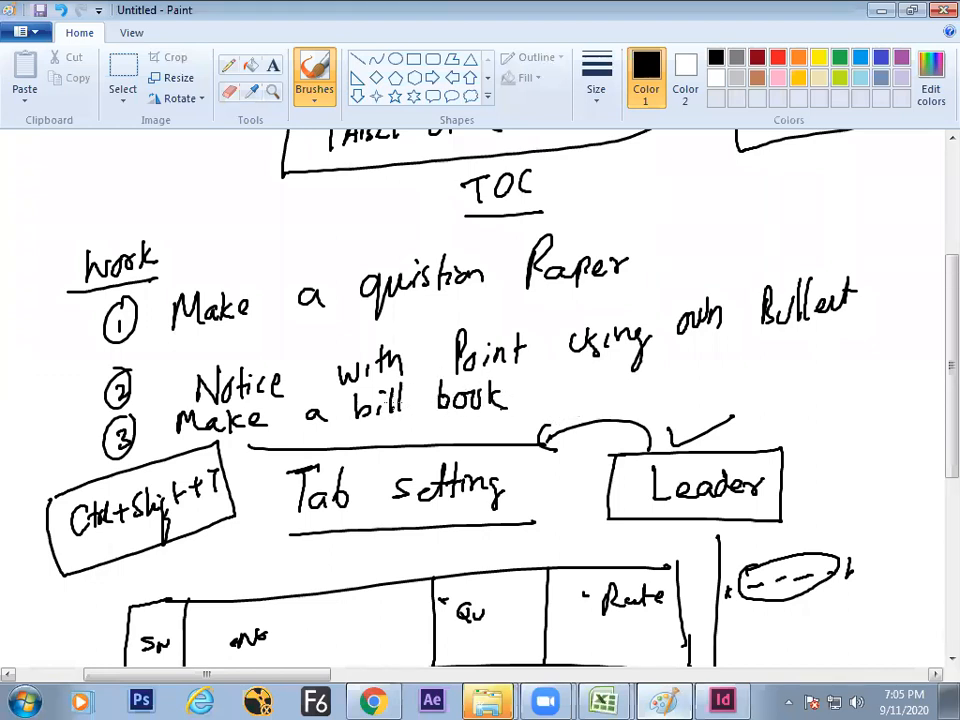
drag(66, 338, 68, 455)
- Draw a box around "TOC" and add a second check mark above the circled "PARAGRAPH STYLE" heading
mouse_move(457, 195)
mouse_down()
mouse_move(549, 213)
mouse_move(552, 160)
mouse_move(459, 167)
mouse_up()
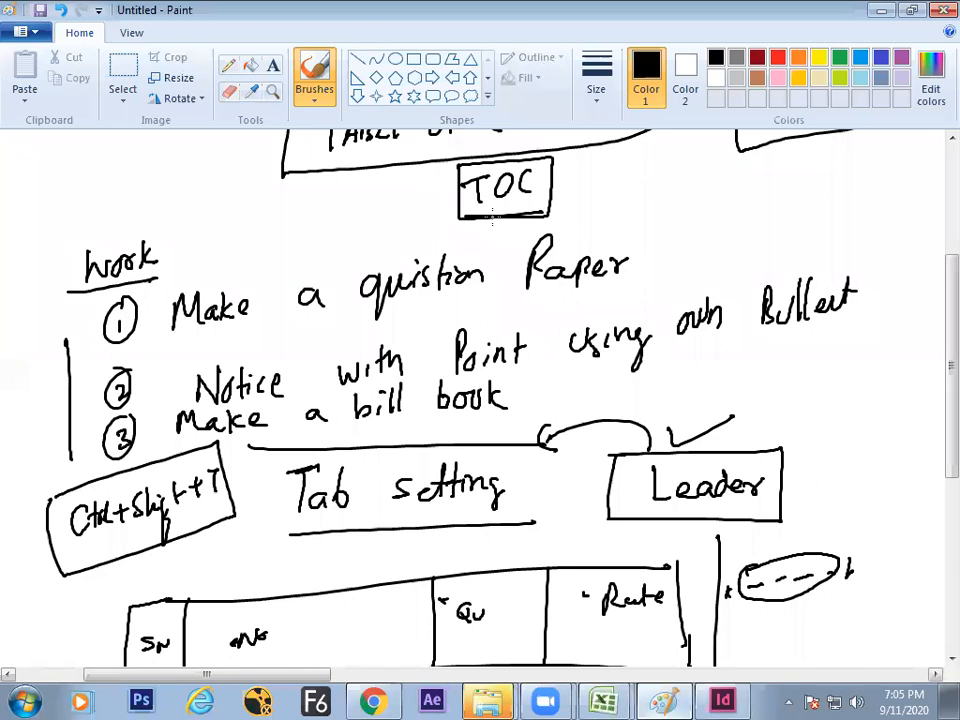
scroll(934, 336, up, 5)
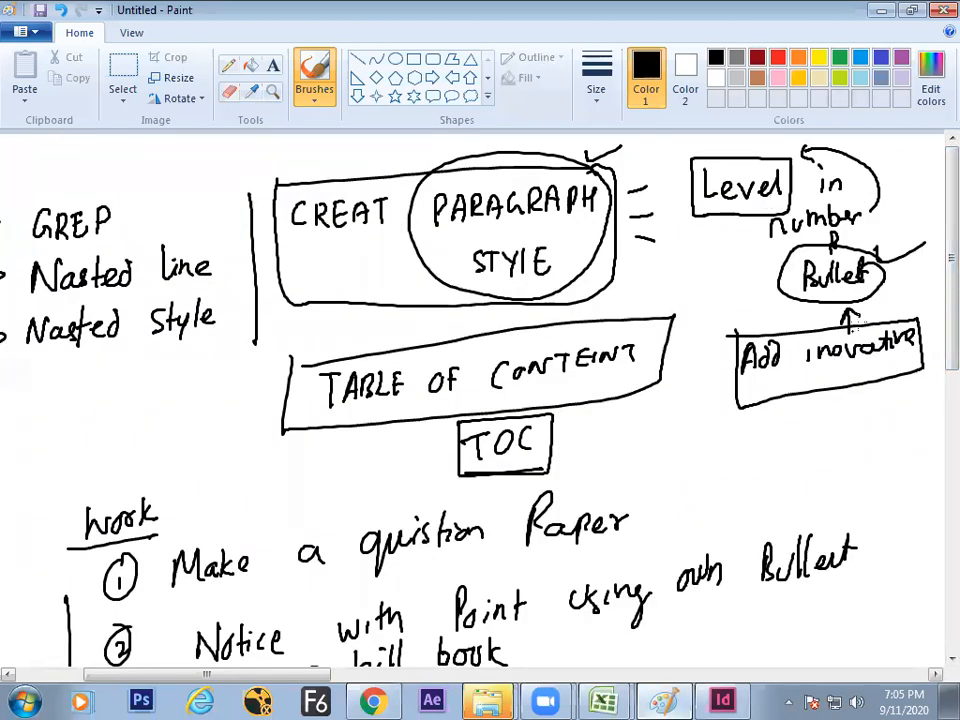
scroll(934, 281, down, 7)
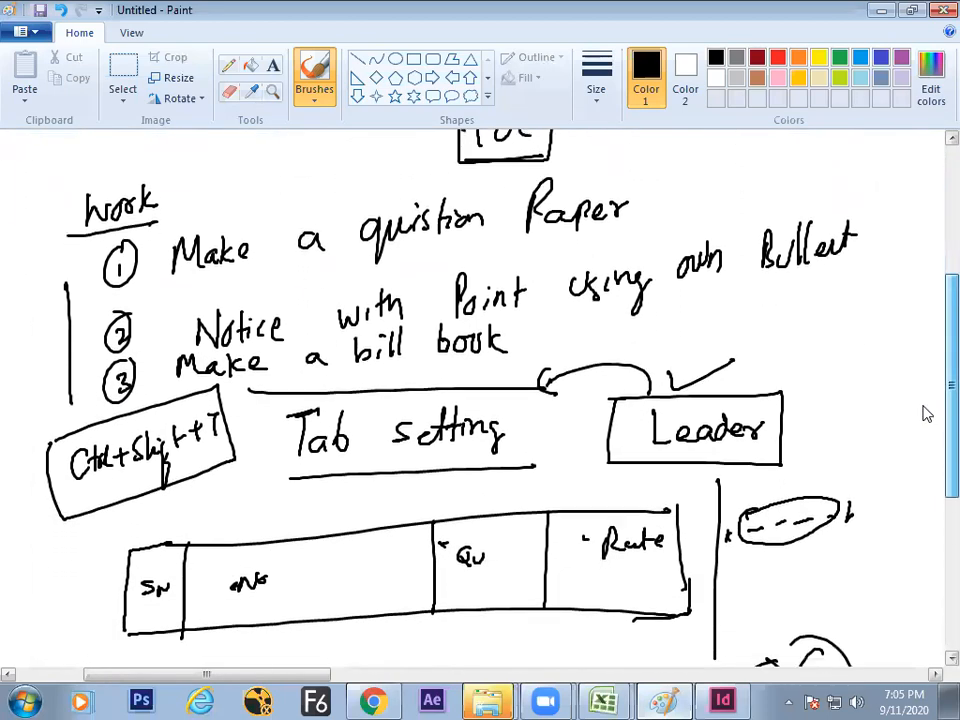
scroll(890, 420, up, 2)
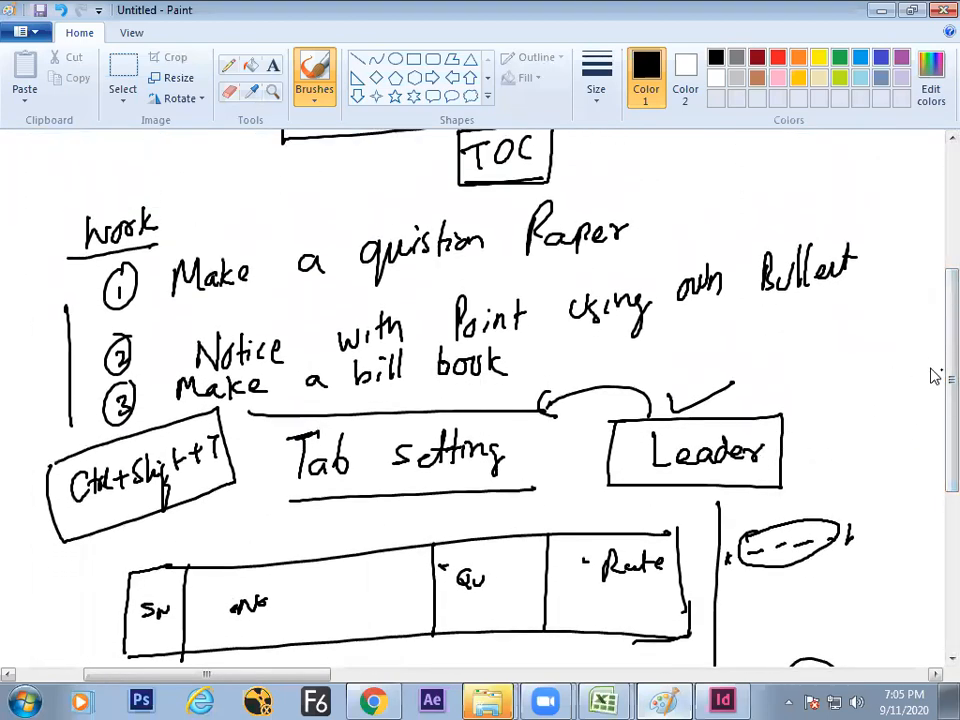
scroll(934, 340, up, 3)
scroll(934, 253, up, 3)
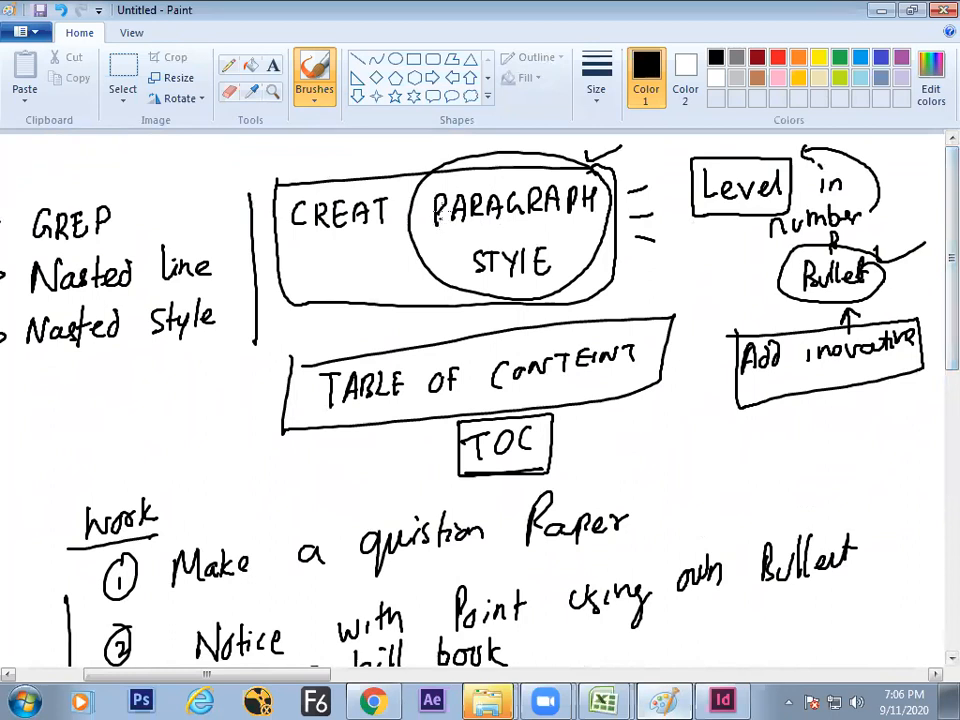
drag(413, 156, 452, 145)
- Draw lines above and below the GREP and Nasted style notes, and return to InDesign with the Type tool active
scroll(286, 590, left, 5)
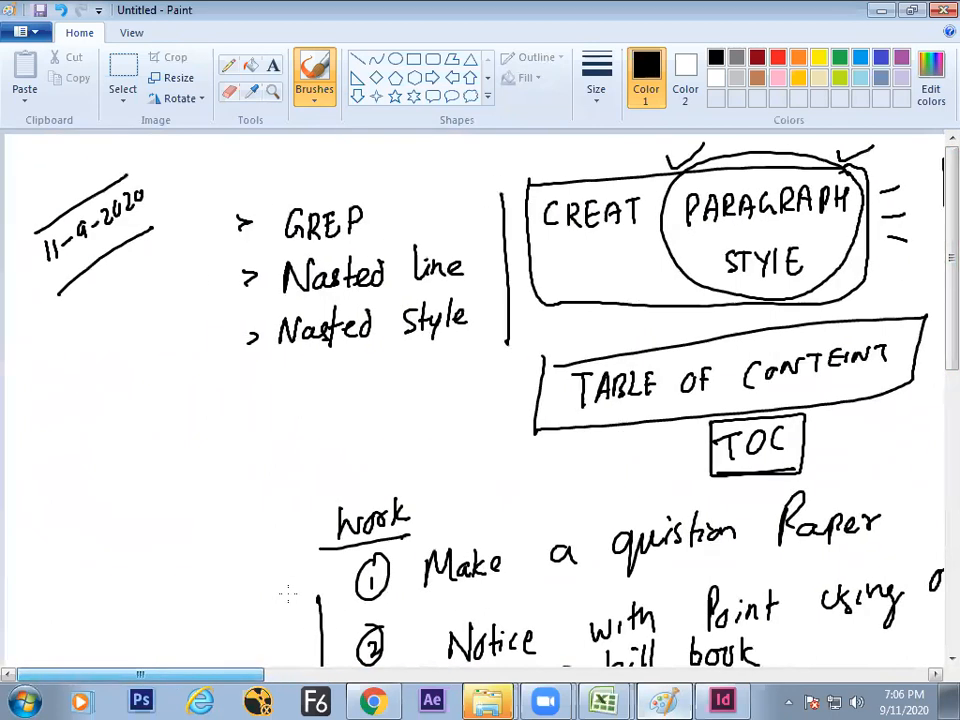
drag(146, 384, 524, 352)
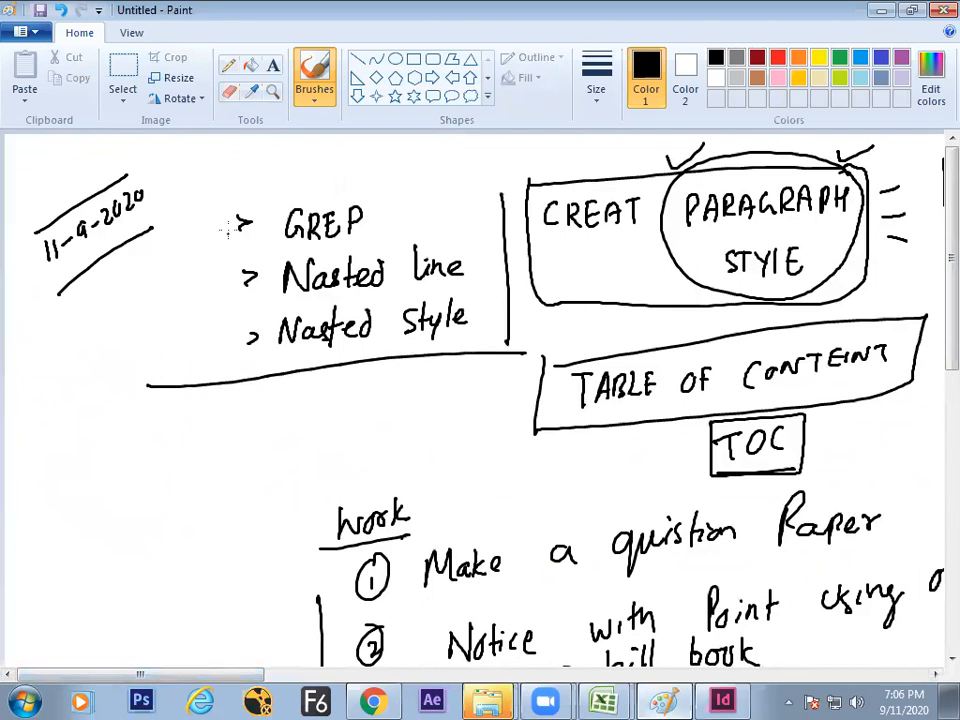
drag(204, 195, 457, 182)
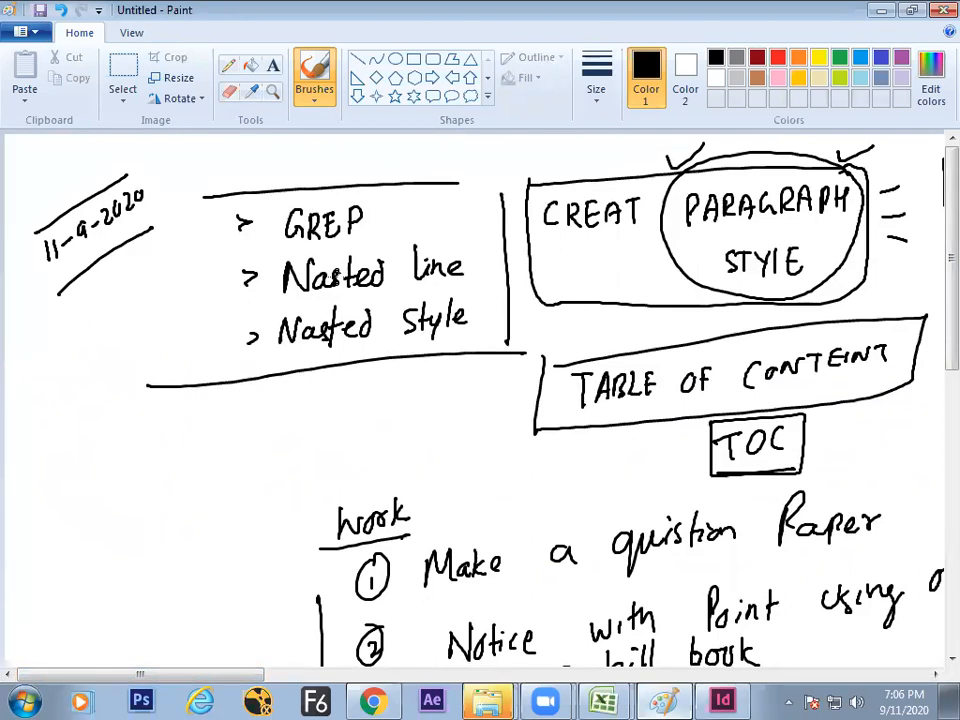
key(alt+Tab)
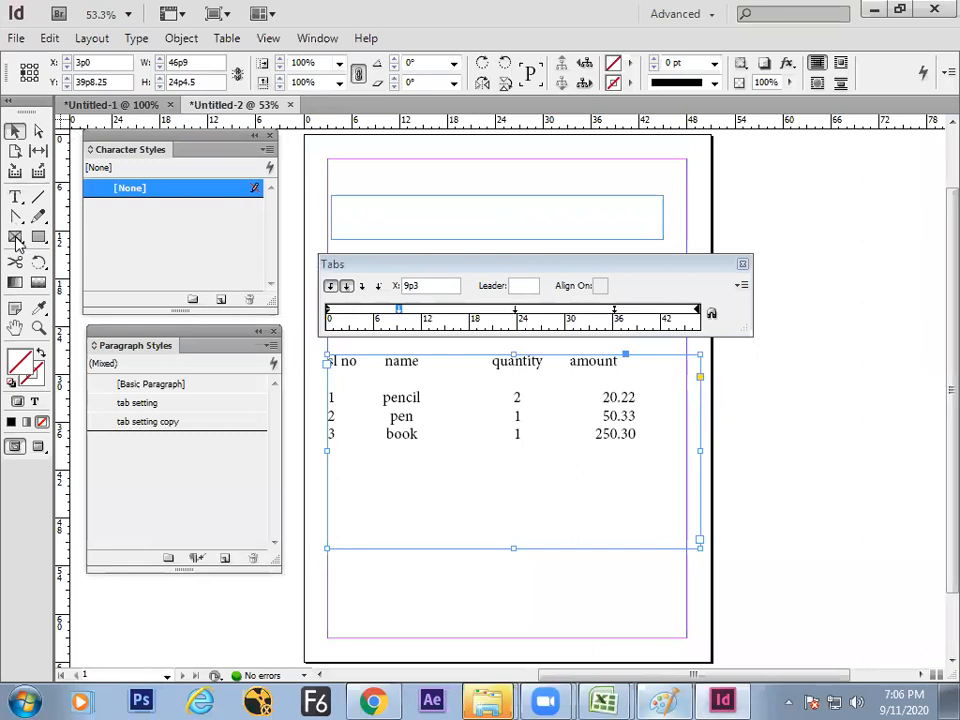
key(t)
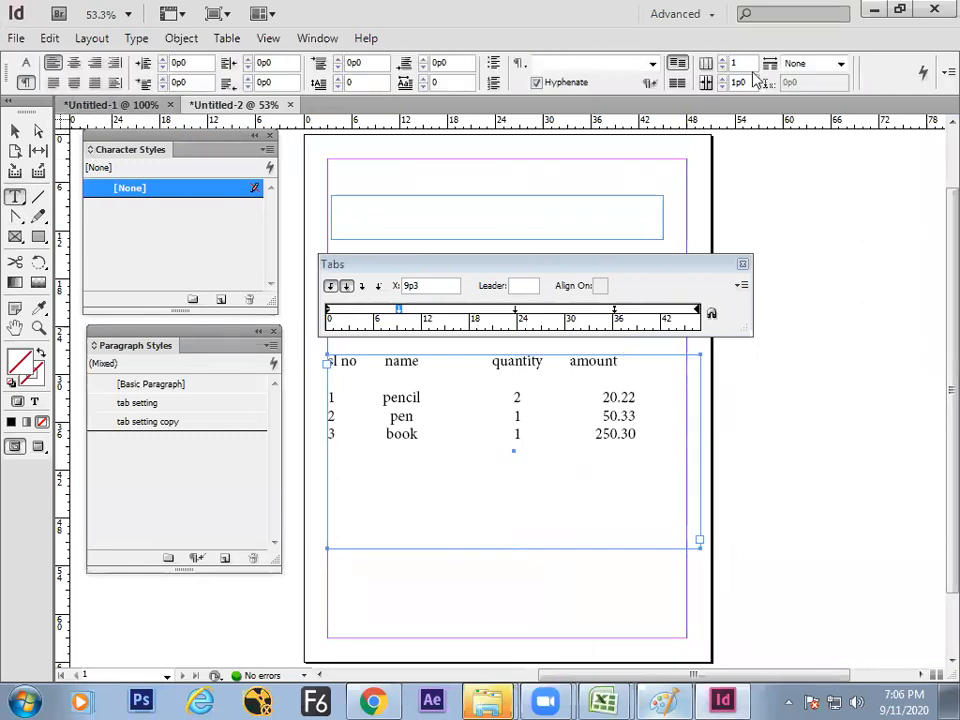
- Switch to Paint and handwrite the arrow-bulleted list "Tab", "Number Level", "Creative Bullet" below the GREP notes, with a line underneath
click(664, 701)
mouse_move(257, 404)
mouse_down()
mouse_move(268, 442)
mouse_move(260, 495)
mouse_up()
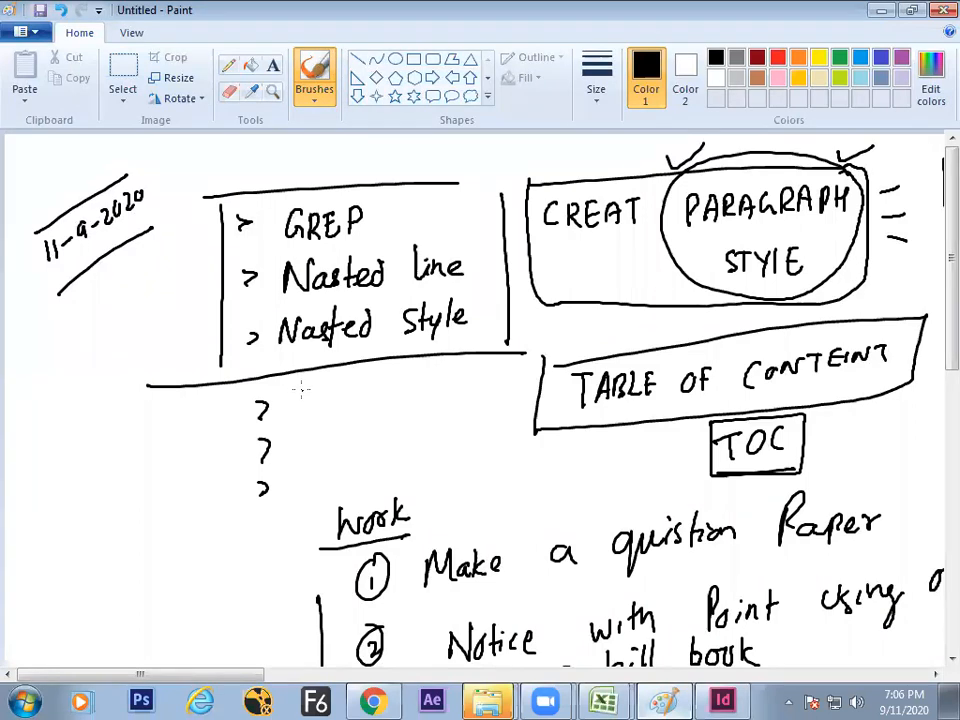
mouse_move(301, 381)
mouse_down()
mouse_move(301, 402)
mouse_move(314, 378)
mouse_move(321, 399)
mouse_up()
mouse_move(327, 375)
mouse_down()
mouse_move(299, 434)
mouse_move(309, 438)
mouse_move(312, 424)
mouse_move(312, 440)
mouse_move(324, 437)
mouse_move(345, 416)
mouse_move(355, 429)
mouse_move(492, 408)
mouse_up()
mouse_move(312, 466)
mouse_down()
mouse_move(315, 481)
mouse_move(332, 467)
mouse_move(364, 468)
mouse_up()
mouse_move(373, 446)
mouse_down()
mouse_move(375, 466)
mouse_move(382, 452)
mouse_up()
mouse_move(384, 454)
mouse_down()
mouse_move(385, 466)
mouse_move(400, 449)
mouse_up()
mouse_move(403, 455)
mouse_down()
mouse_move(450, 442)
mouse_move(447, 451)
mouse_move(481, 428)
mouse_move(495, 445)
mouse_move(513, 436)
mouse_up()
mouse_move(523, 412)
mouse_down()
mouse_move(523, 440)
mouse_move(533, 418)
mouse_up()
drag(247, 515, 541, 452)
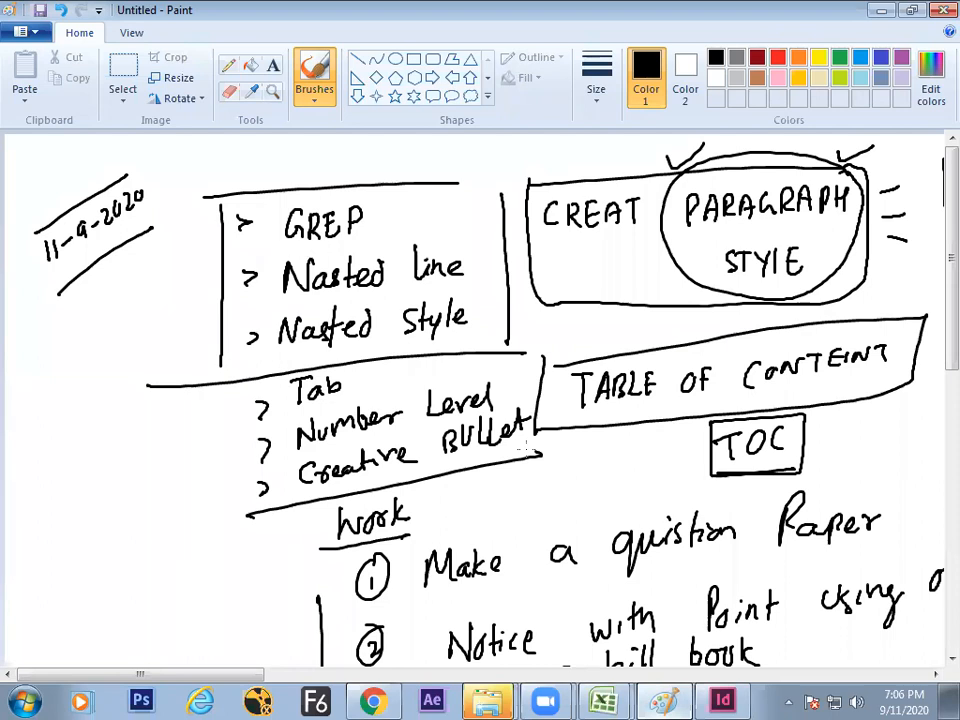
- Draw a narrow vertical bar beside the Work list and add an arrow after each of the circled numbers 1, 2 and 3
scroll(934, 330, down, 3)
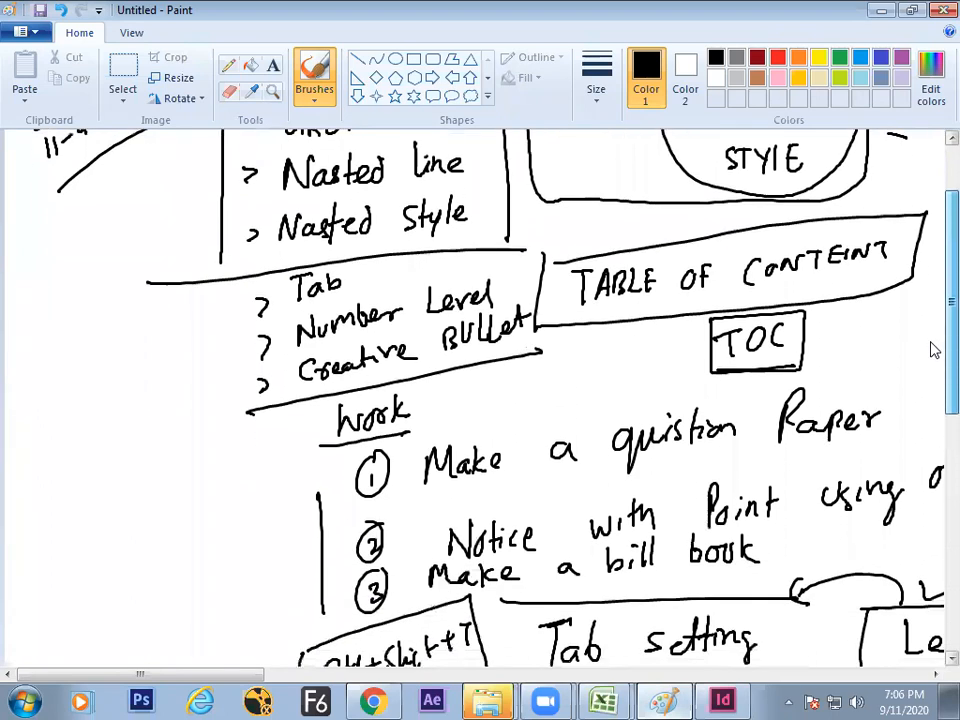
mouse_move(333, 400)
mouse_down()
mouse_move(339, 548)
mouse_move(320, 557)
mouse_move(334, 410)
mouse_up()
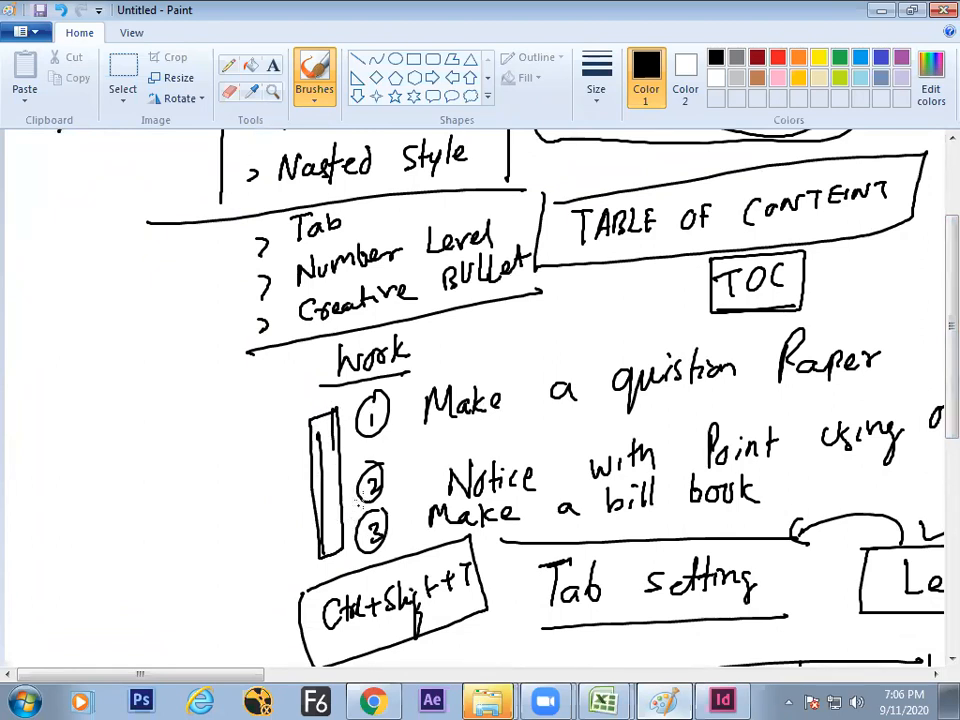
drag(388, 471, 408, 468)
drag(401, 518, 409, 523)
drag(393, 418, 411, 416)
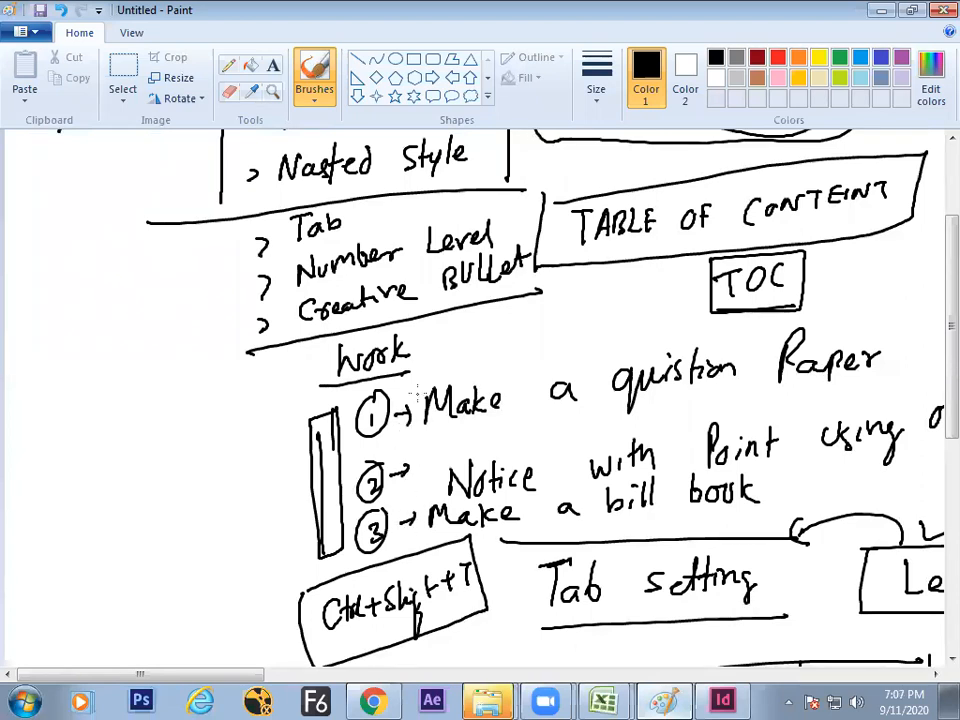